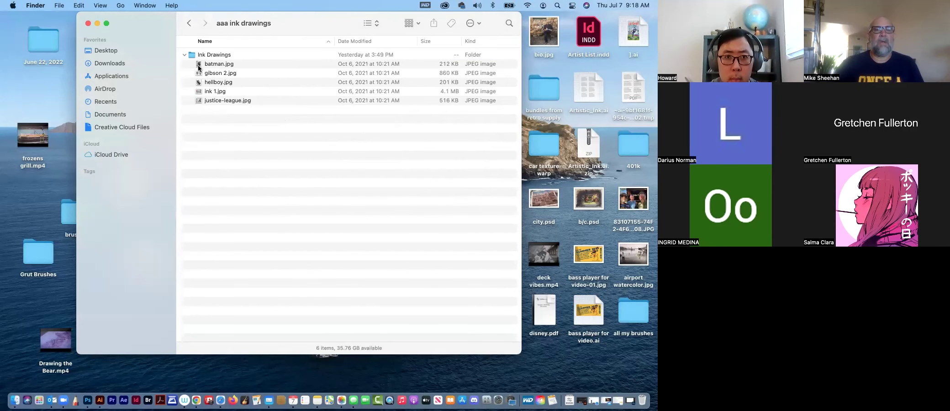
Preview the batman, gibson 2, hellboy, ink 1 and justice-league drawings
{"action": "left_click", "coordinate": [201, 66]}
{"action": "key", "text": "space"}
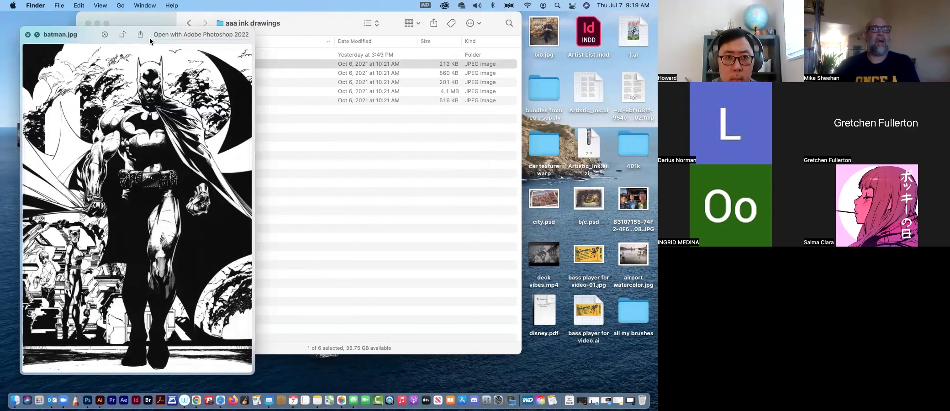
{"action": "key", "text": "Down"}
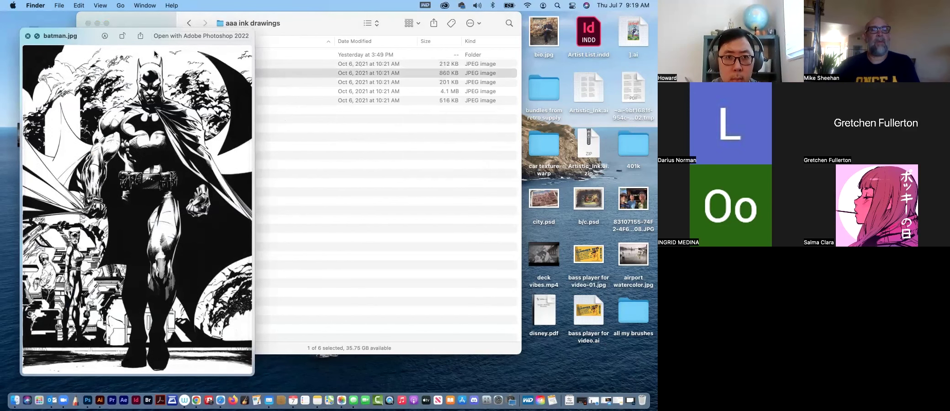
{"action": "key", "text": "Down"}
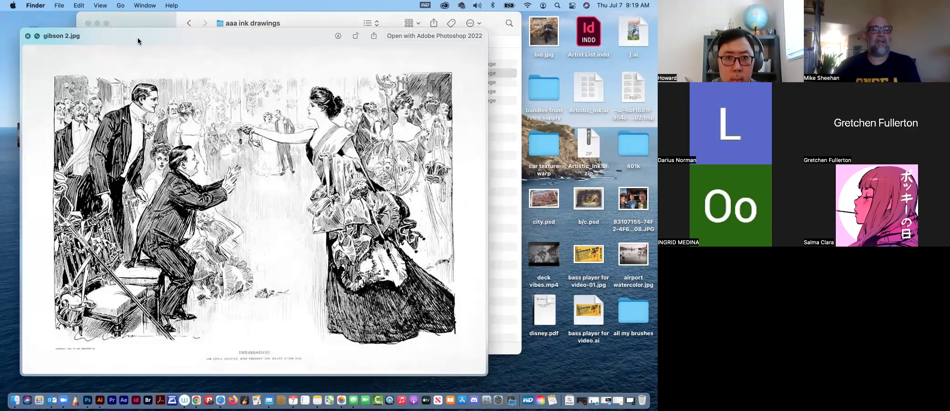
{"action": "left_click_drag", "start_coordinate": [153, 31], "coordinate": [168, 21]}
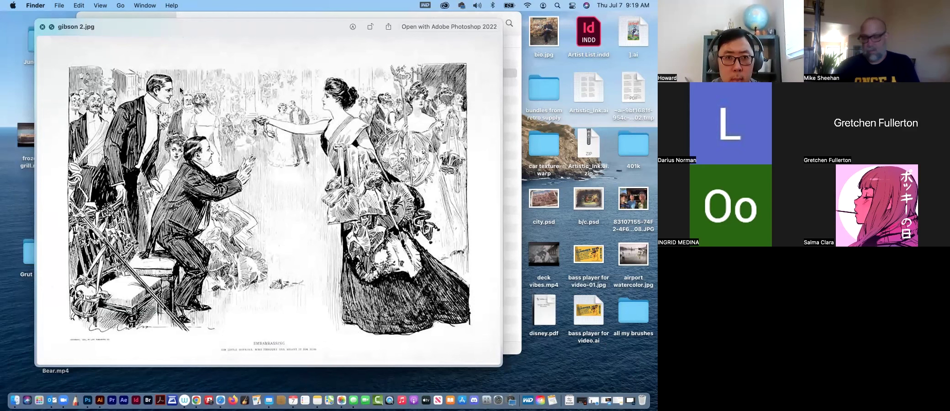
{"action": "key", "text": "Down"}
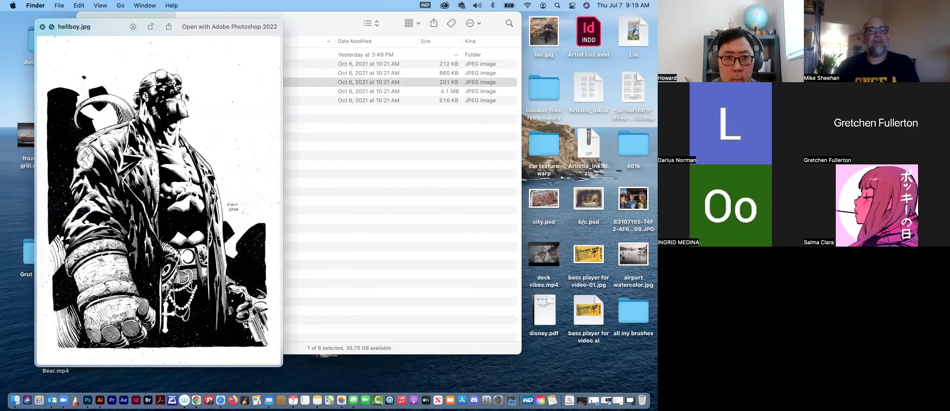
{"action": "key", "text": "Down"}
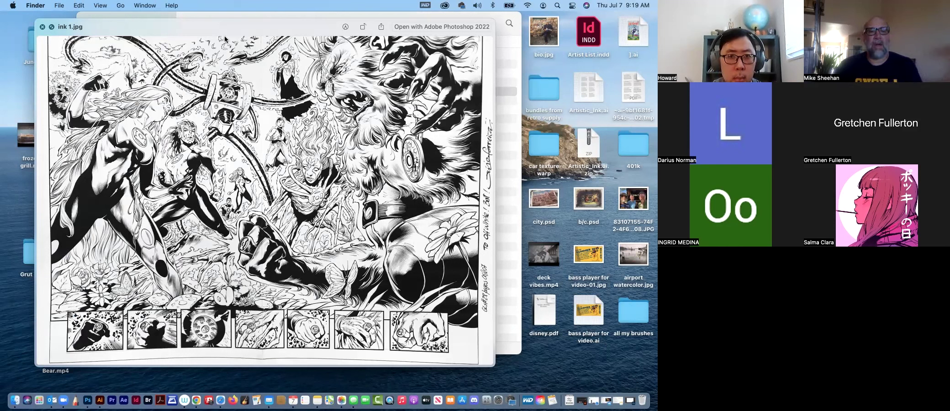
{"action": "key", "text": "Down"}
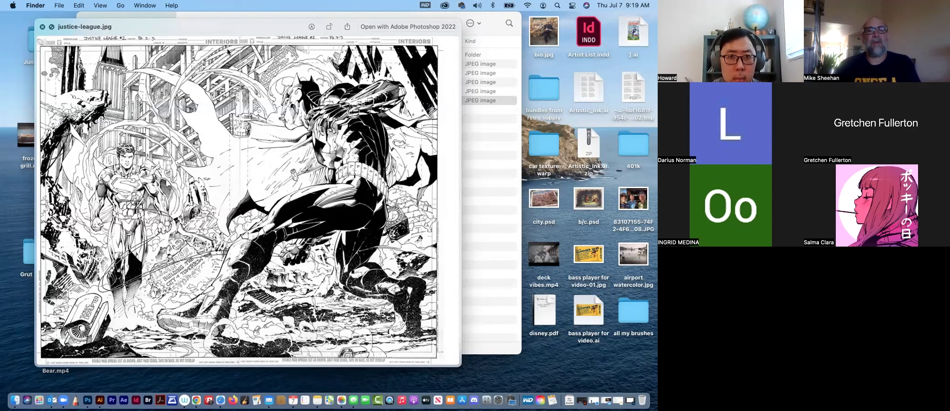
{"action": "key", "text": "Up"}
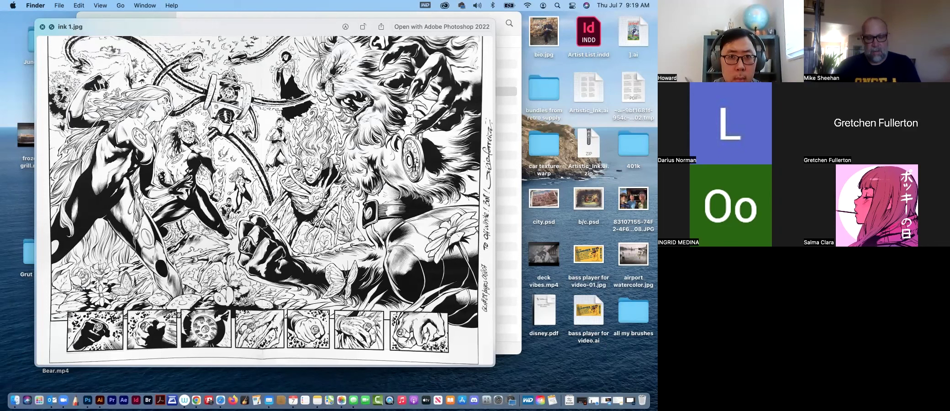
{"action": "key", "text": "space"}
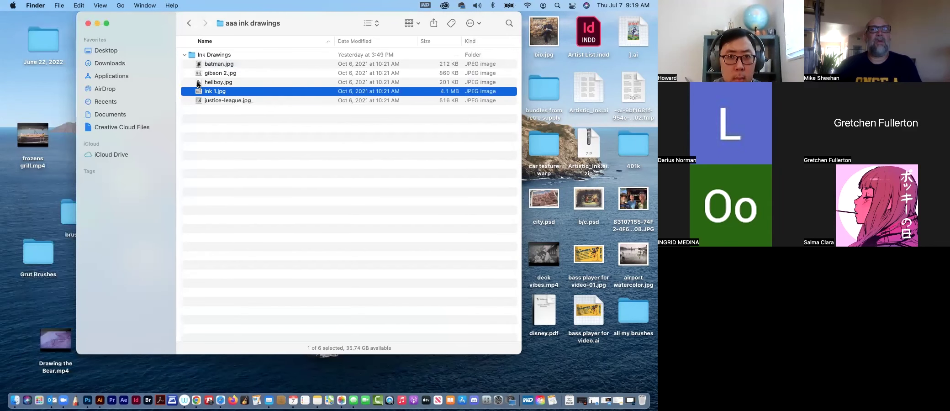
Open the hellboy file and rename Layer 0 to 'ink'
{"action": "left_click", "coordinate": [198, 84]}
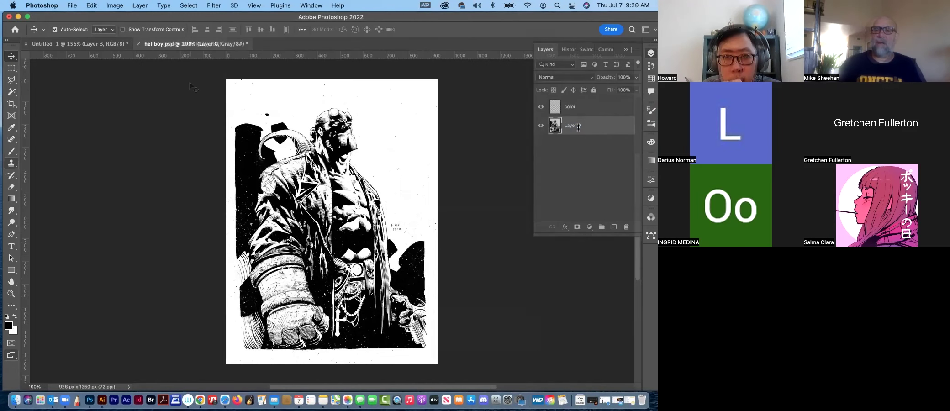
{"action": "double_click", "coordinate": [573, 125]}
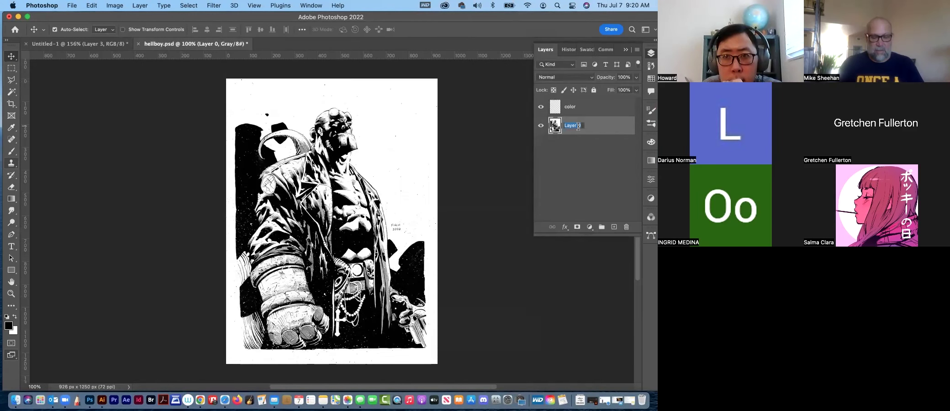
{"action": "type", "text": "ink"}
{"action": "key", "text": "Return"}
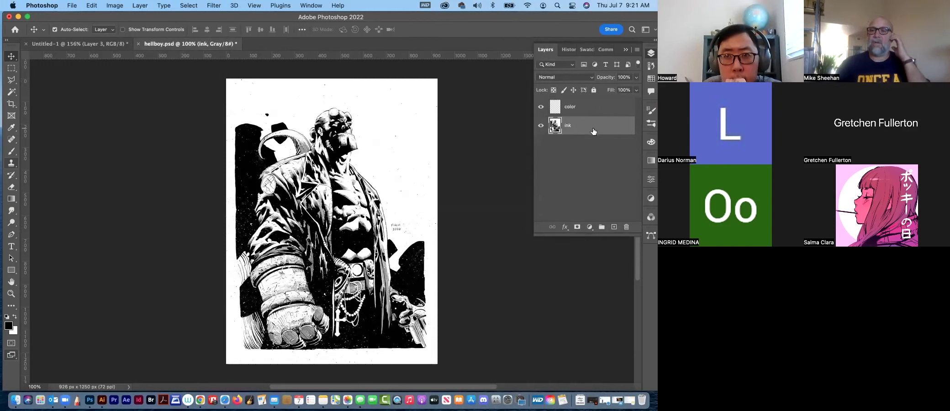
Move ink above color, set it to Multiply, and select the color layer
{"action": "left_click_drag", "start_coordinate": [593, 128], "coordinate": [593, 100]}
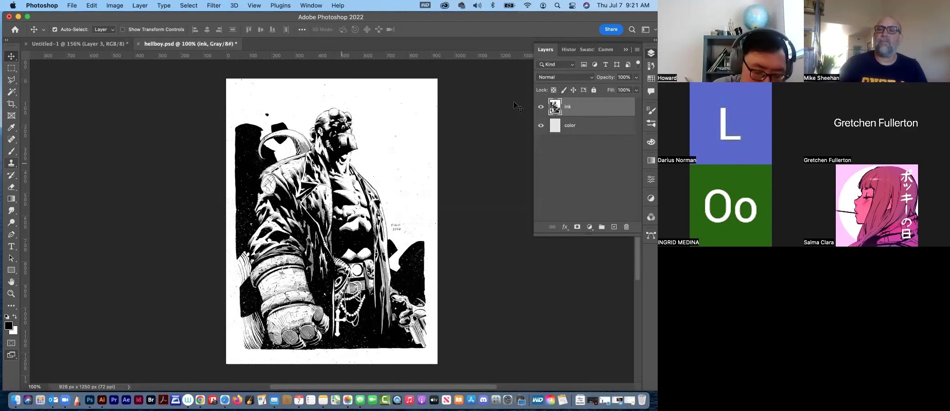
{"action": "left_click", "coordinate": [570, 79]}
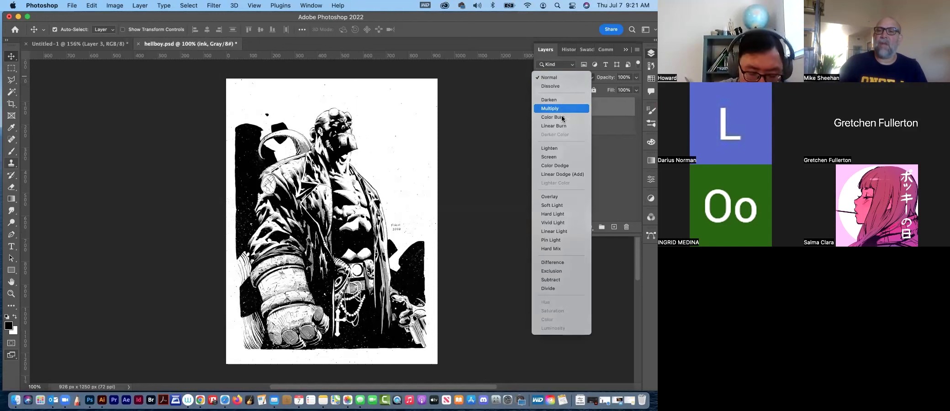
{"action": "left_click", "coordinate": [570, 109]}
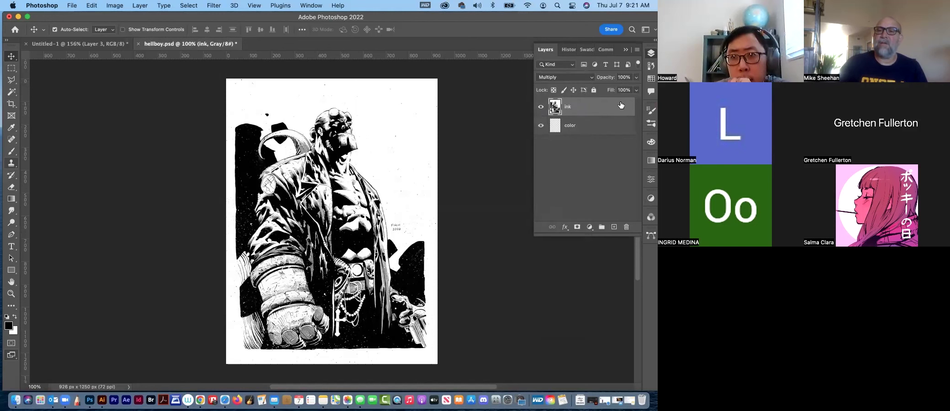
{"action": "left_click", "coordinate": [589, 135]}
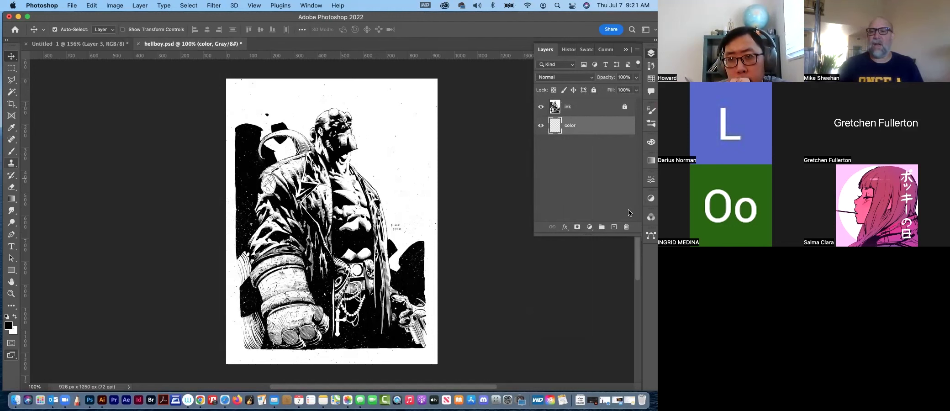
Add a new layer above color and name it 'background'
{"action": "left_click", "coordinate": [612, 226]}
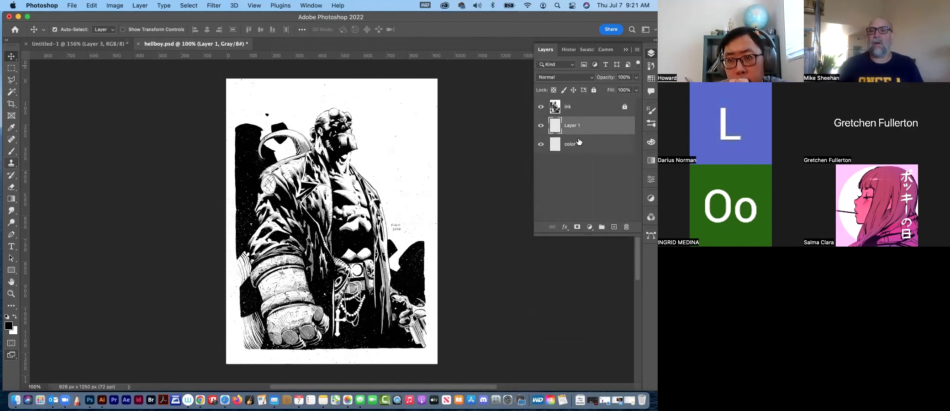
{"action": "double_click", "coordinate": [572, 125]}
{"action": "type", "text": "backgr"}
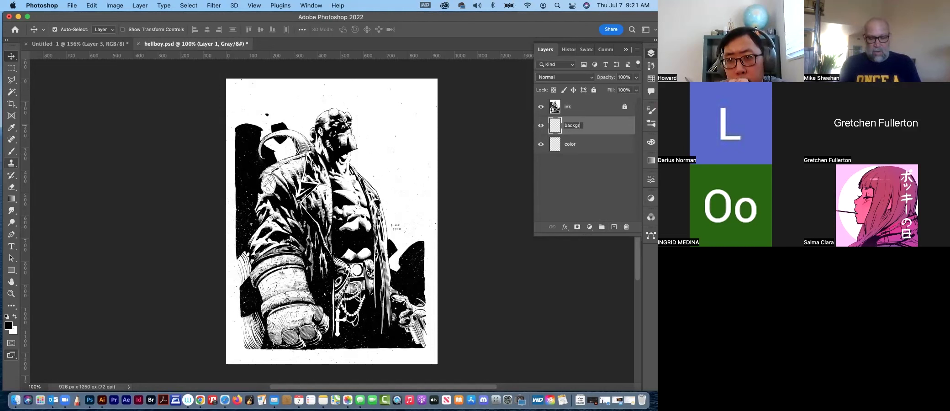
{"action": "type", "text": "d"}
{"action": "key", "text": "Return"}
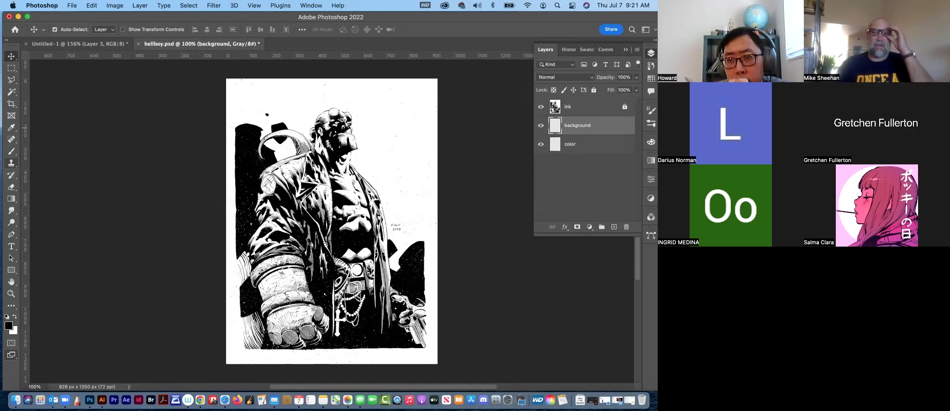
{"action": "left_click", "coordinate": [651, 79]}
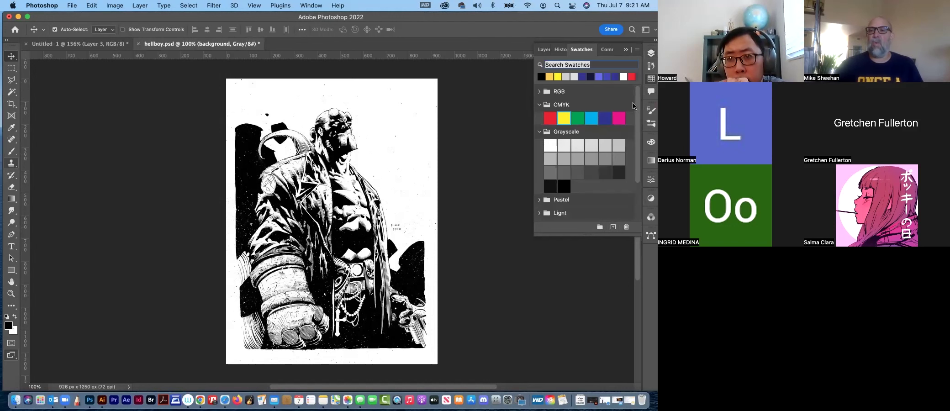
{"action": "left_click", "coordinate": [651, 79]}
Choose the Flat Point 22 brush from the G-Rutkowski folder and test a stroke
{"action": "left_click", "coordinate": [11, 151]}
{"action": "left_click", "coordinate": [67, 31]}
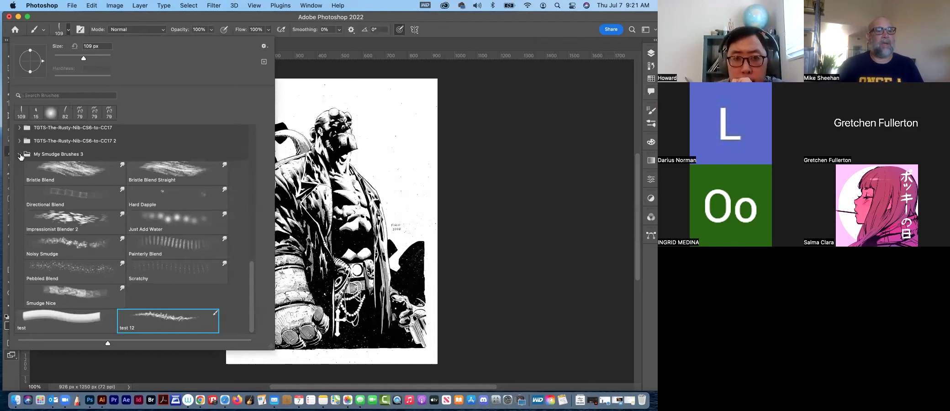
{"action": "left_click", "coordinate": [20, 154]}
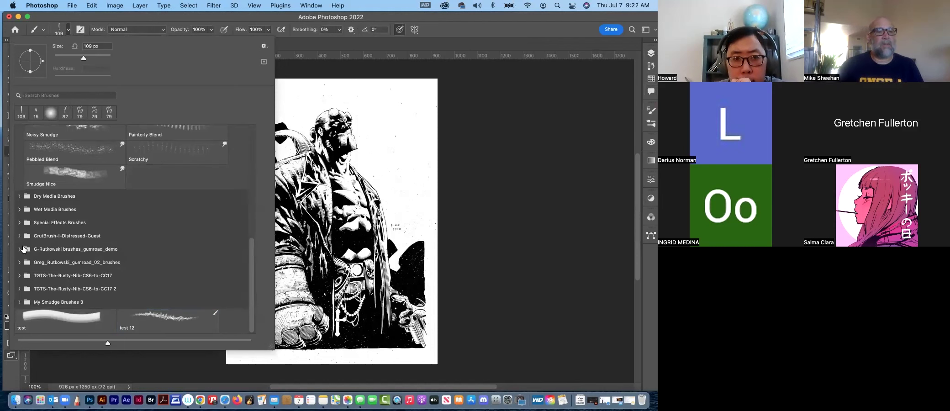
{"action": "left_click", "coordinate": [20, 249]}
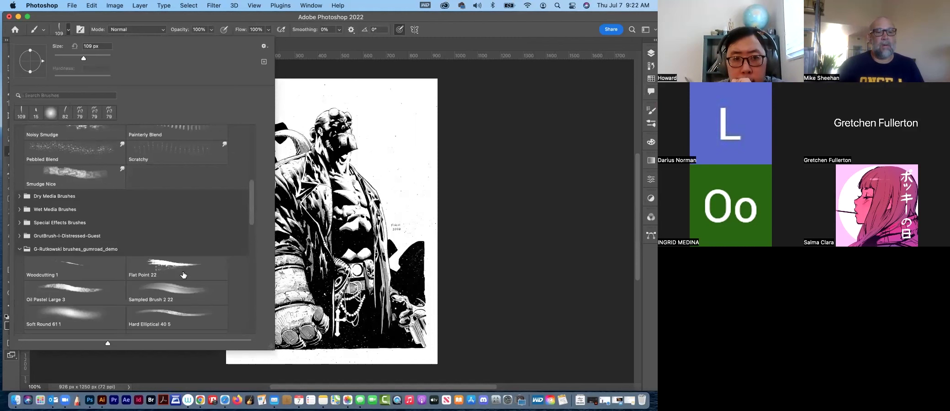
{"action": "left_click", "coordinate": [185, 267]}
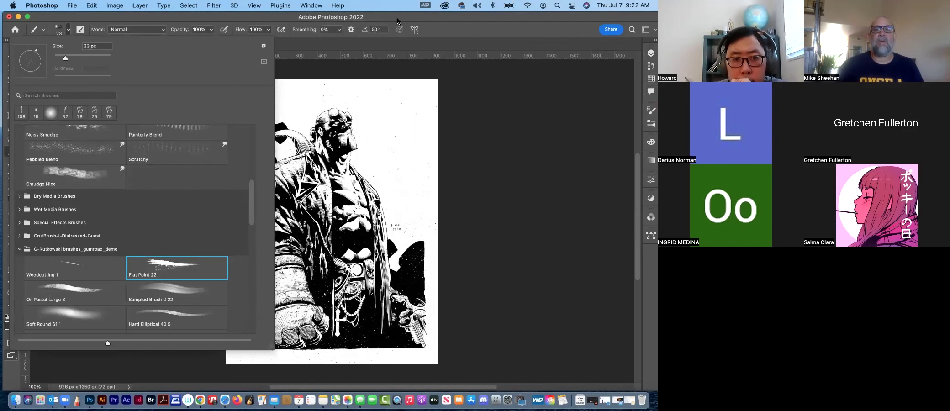
{"action": "left_click", "coordinate": [397, 20]}
{"action": "left_click_drag", "start_coordinate": [374, 143], "coordinate": [379, 153]}
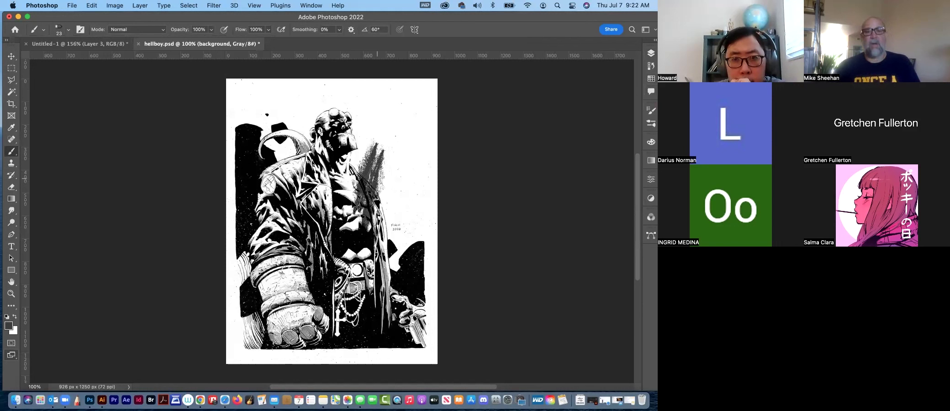
Convert hellboy.psd to RGB without merging layers, save, and paint a blue stroke by the head
{"action": "key", "text": "super+z"}
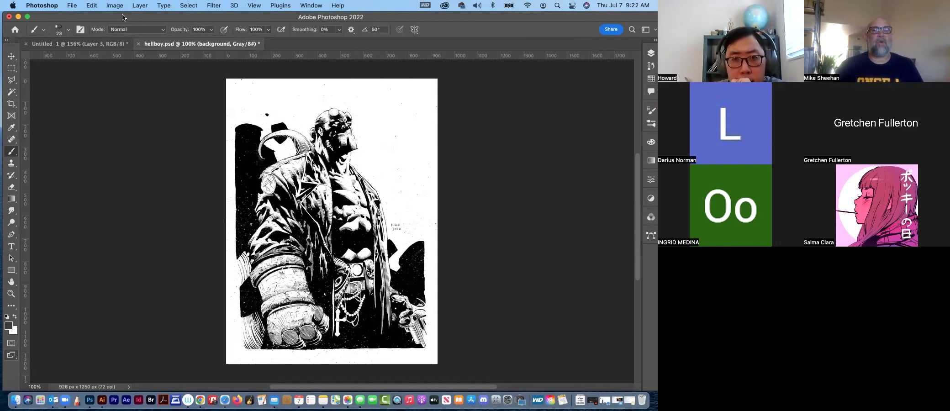
{"action": "left_click", "coordinate": [118, 5]}
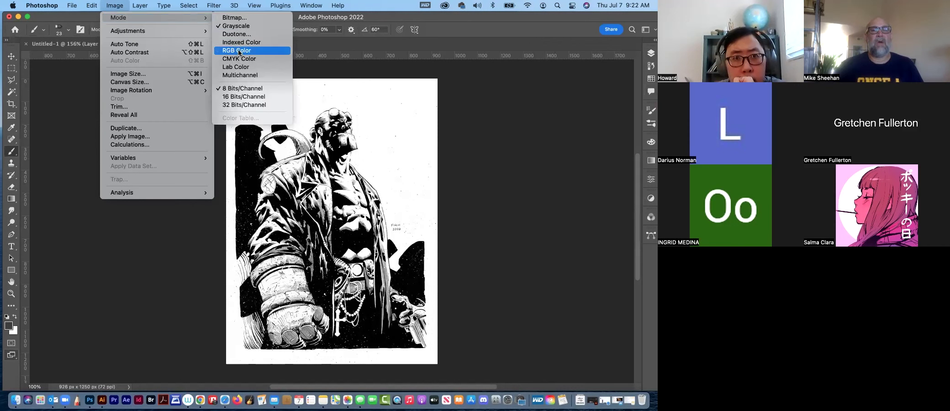
{"action": "left_click", "coordinate": [267, 75]}
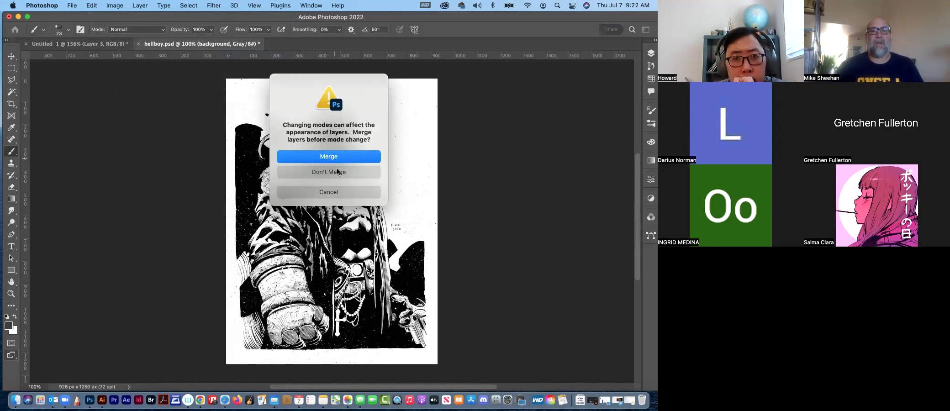
{"action": "left_click", "coordinate": [338, 173]}
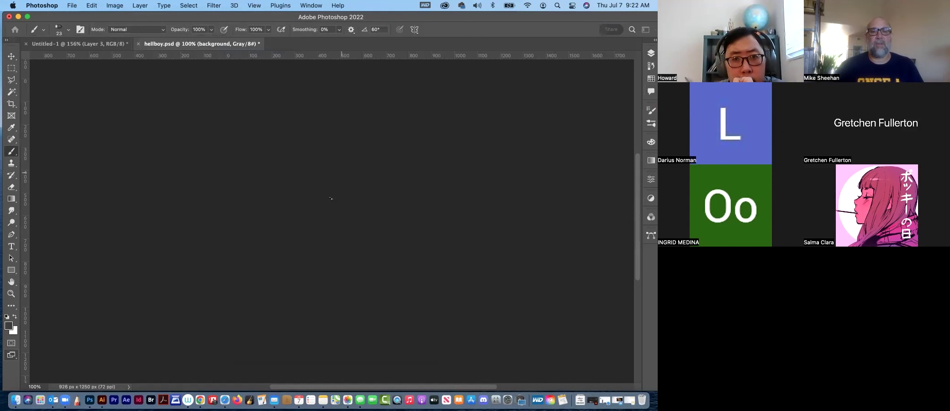
{"action": "key", "text": "super+s"}
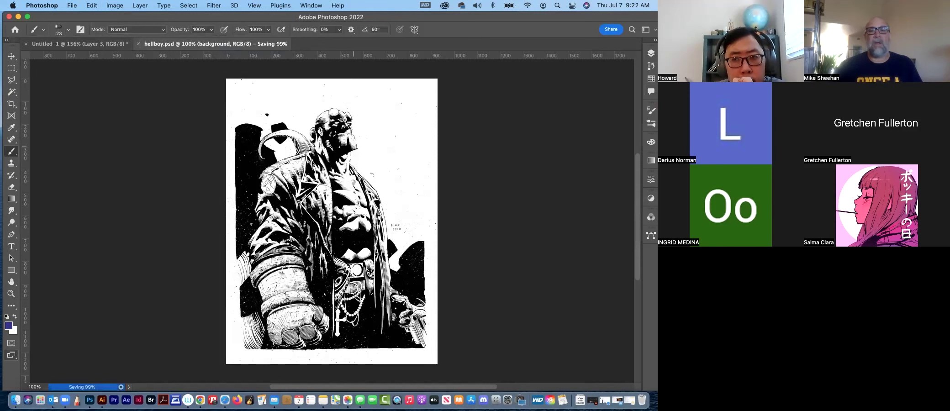
{"action": "mouse_move", "coordinate": [370, 187]}
{"action": "left_mouse_down"}
{"action": "mouse_move", "coordinate": [374, 150]}
{"action": "mouse_move", "coordinate": [363, 178]}
{"action": "mouse_move", "coordinate": [361, 146]}
{"action": "mouse_move", "coordinate": [343, 213]}
{"action": "left_mouse_up"}
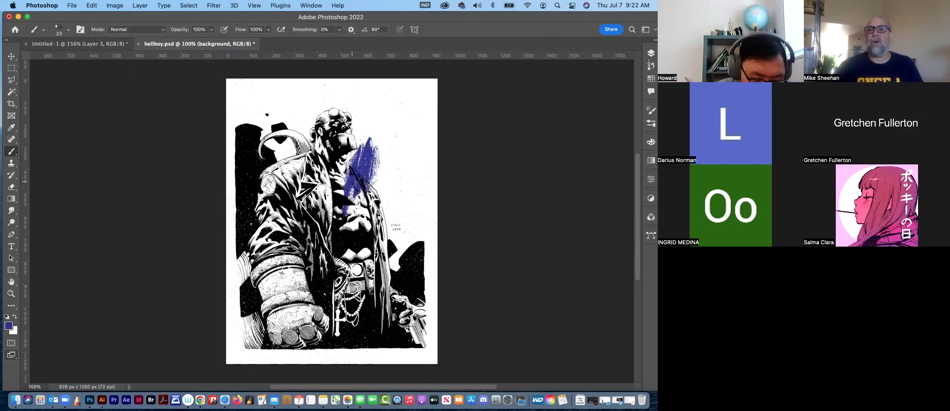
Move background below color and fill a rectangle covering the artwork with blue
{"action": "left_click", "coordinate": [651, 53]}
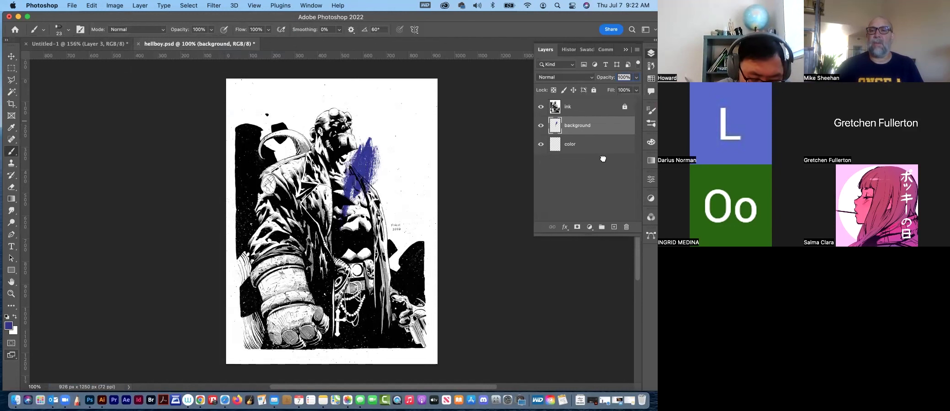
{"action": "left_click_drag", "start_coordinate": [604, 128], "coordinate": [603, 153]}
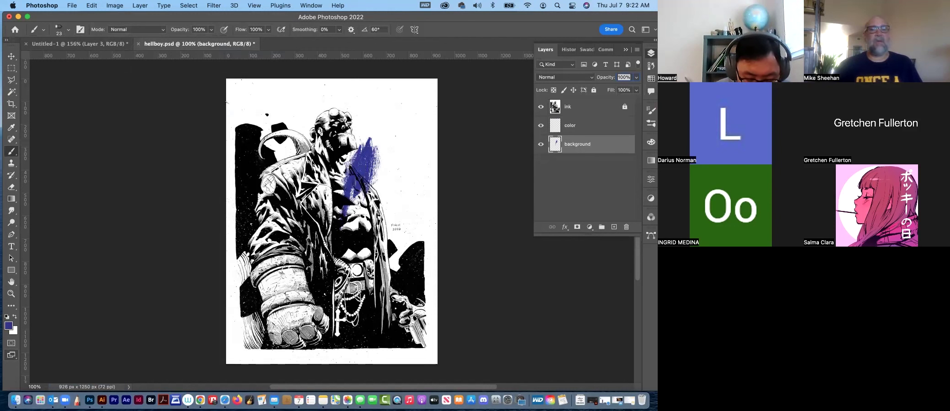
{"action": "left_click", "coordinate": [13, 69]}
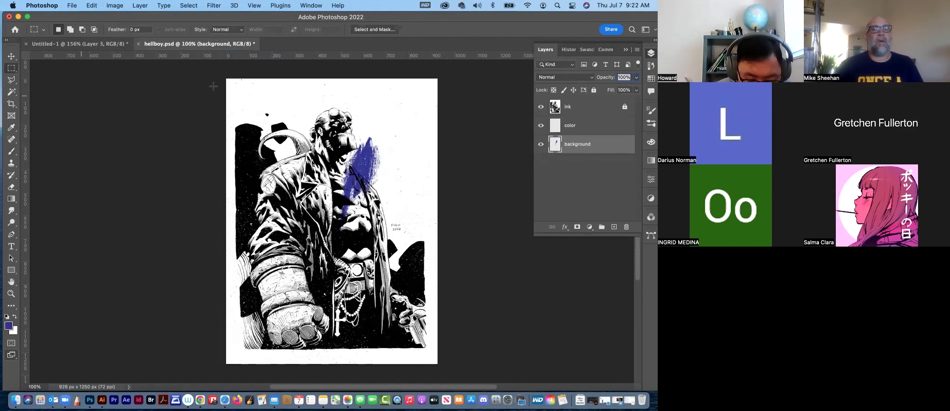
{"action": "left_click_drag", "start_coordinate": [237, 90], "coordinate": [419, 352]}
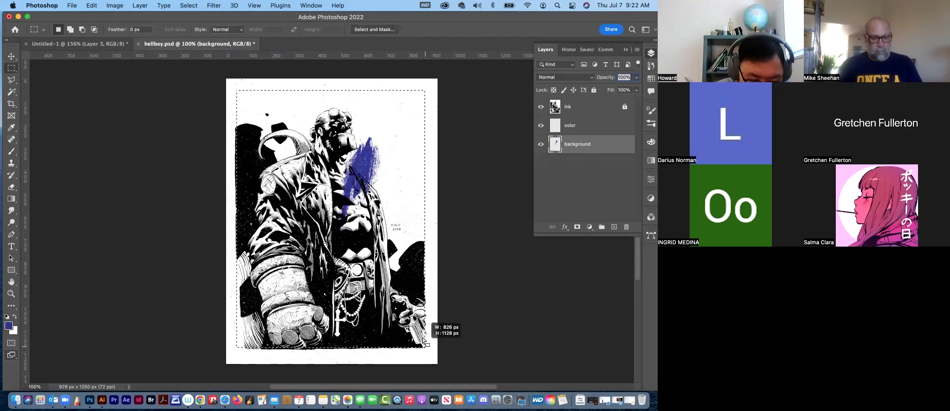
{"action": "left_click_drag", "start_coordinate": [426, 347], "coordinate": [424, 344]}
{"action": "key", "text": "alt+BackSpace"}
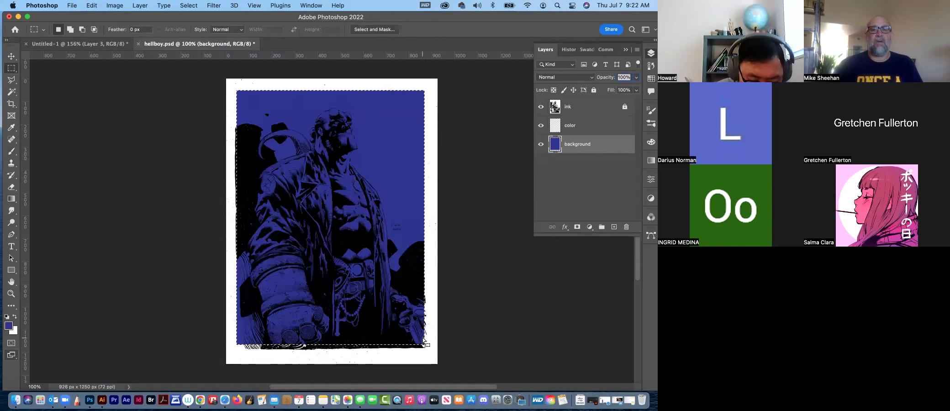
{"action": "key", "text": "ctrl+d"}
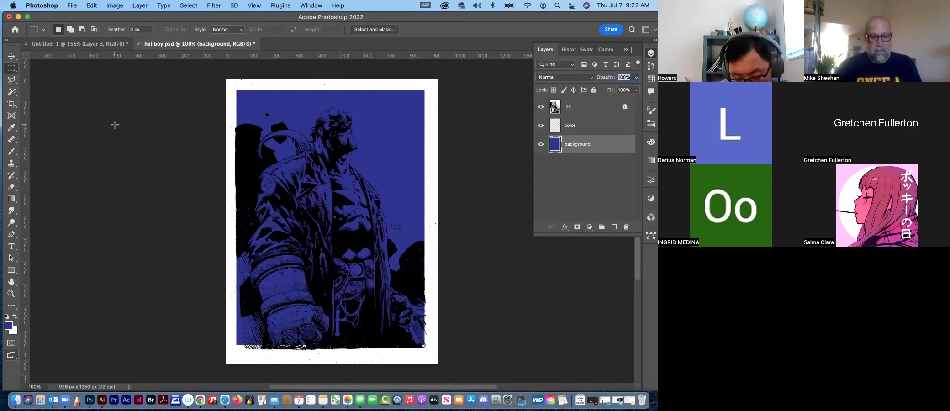
With the Oil Pastel Large 3 brush, paint ragged blue strokes along the top and left margins
{"action": "key", "text": "b"}
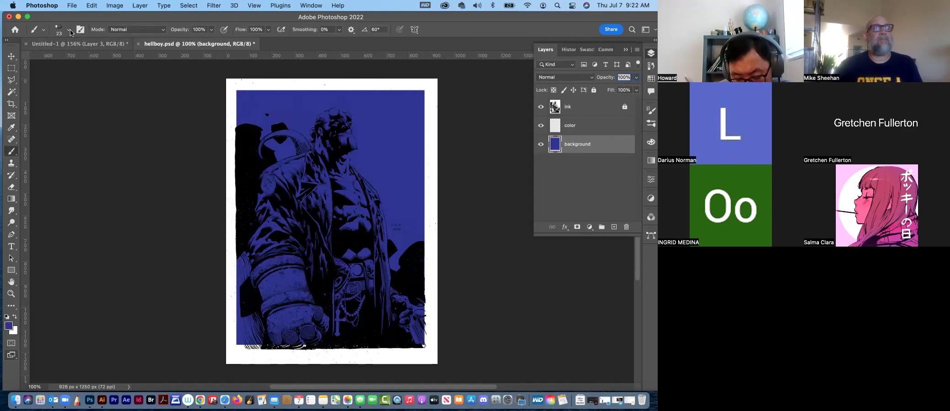
{"action": "left_click", "coordinate": [68, 29]}
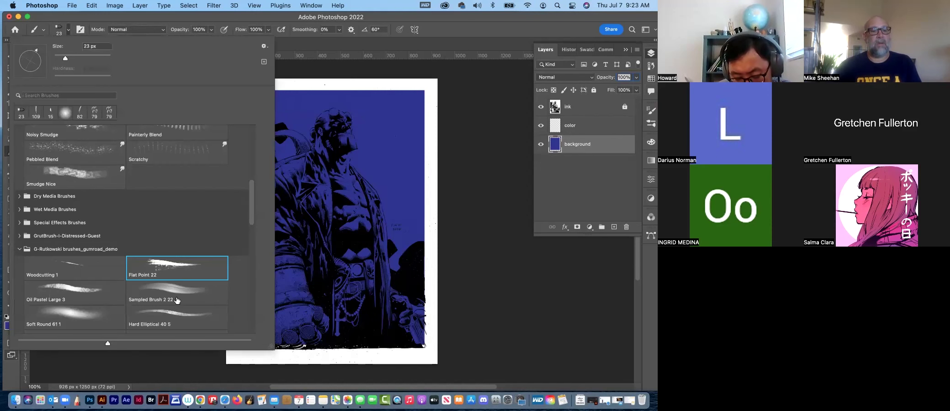
{"action": "key", "text": "period"}
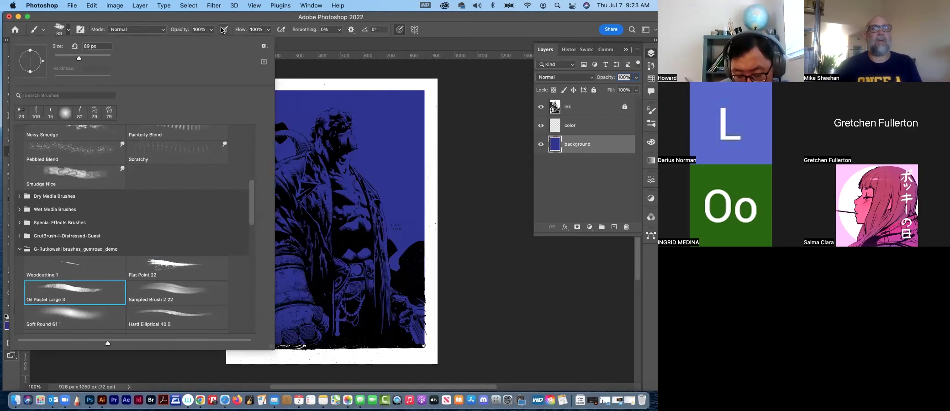
{"action": "left_click", "coordinate": [367, 37]}
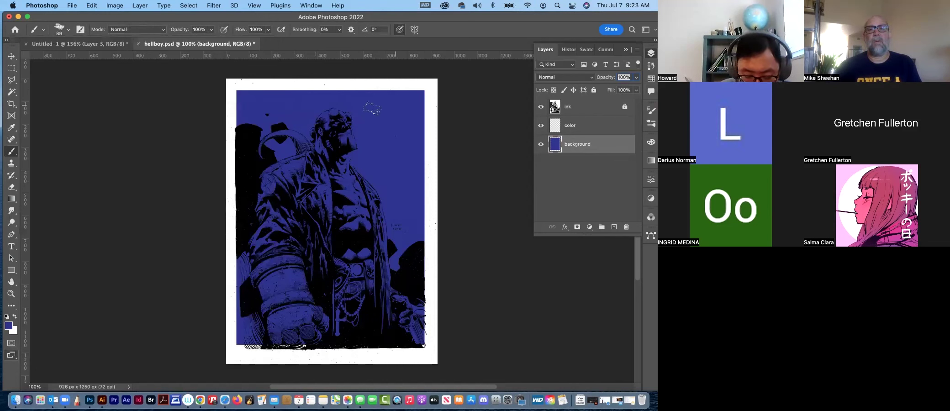
{"action": "left_click_drag", "start_coordinate": [372, 95], "coordinate": [322, 96]}
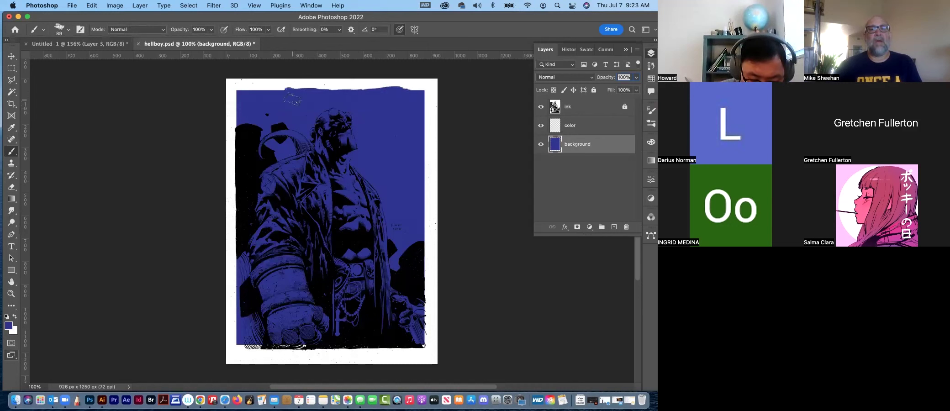
{"action": "left_click_drag", "start_coordinate": [280, 92], "coordinate": [242, 108]}
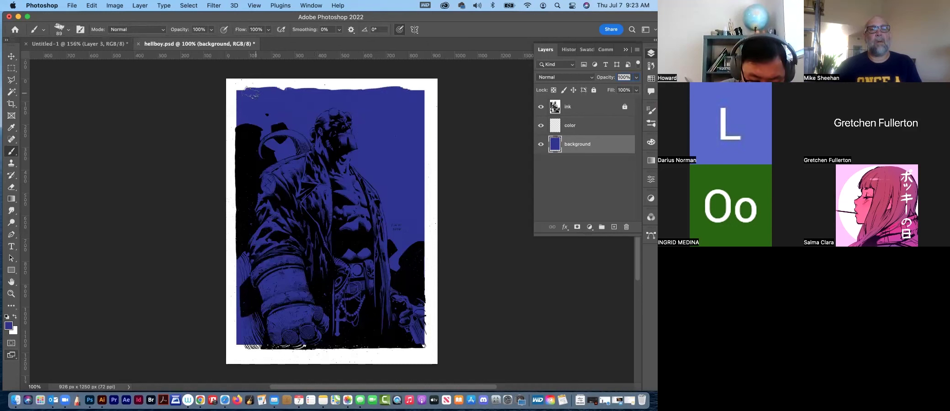
{"action": "left_click_drag", "start_coordinate": [245, 142], "coordinate": [254, 207]}
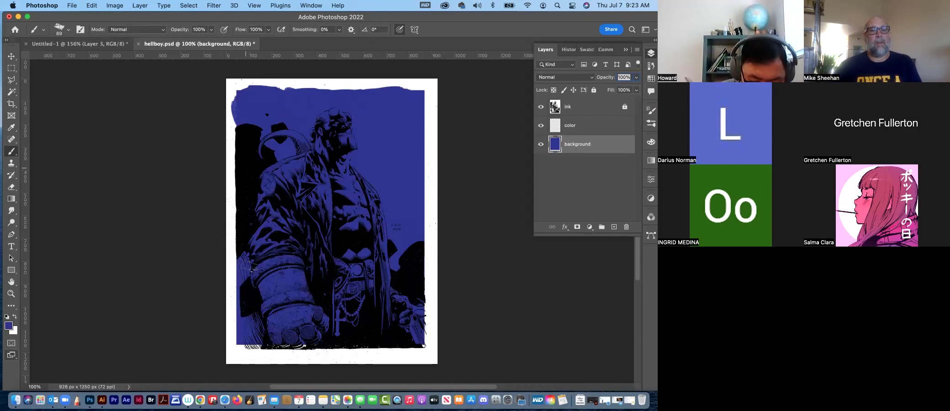
{"action": "mouse_move", "coordinate": [250, 267]}
{"action": "left_mouse_down"}
{"action": "mouse_move", "coordinate": [240, 327]}
{"action": "mouse_move", "coordinate": [266, 352]}
{"action": "mouse_move", "coordinate": [393, 342]}
{"action": "mouse_move", "coordinate": [413, 315]}
{"action": "mouse_move", "coordinate": [423, 91]}
{"action": "mouse_move", "coordinate": [425, 319]}
{"action": "mouse_move", "coordinate": [418, 247]}
{"action": "mouse_move", "coordinate": [417, 300]}
{"action": "mouse_move", "coordinate": [427, 334]}
{"action": "left_mouse_up"}
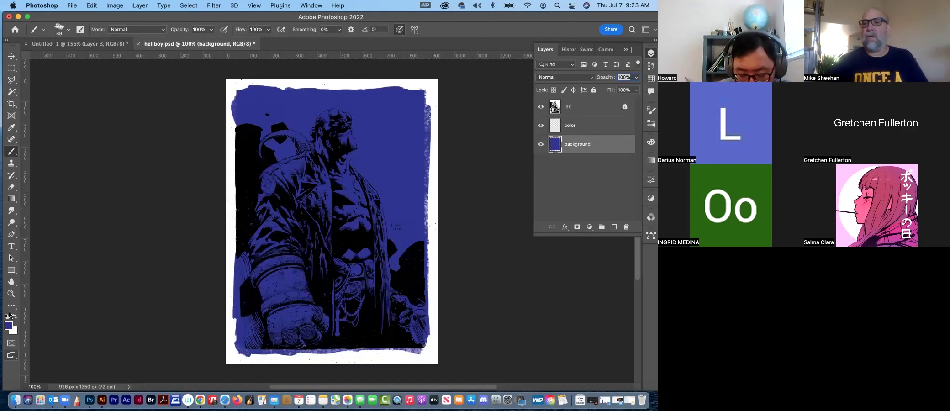
Set the foreground to purple (4b2e92) and paint patches behind the hat, shoulder and right side
{"action": "left_click", "coordinate": [652, 80]}
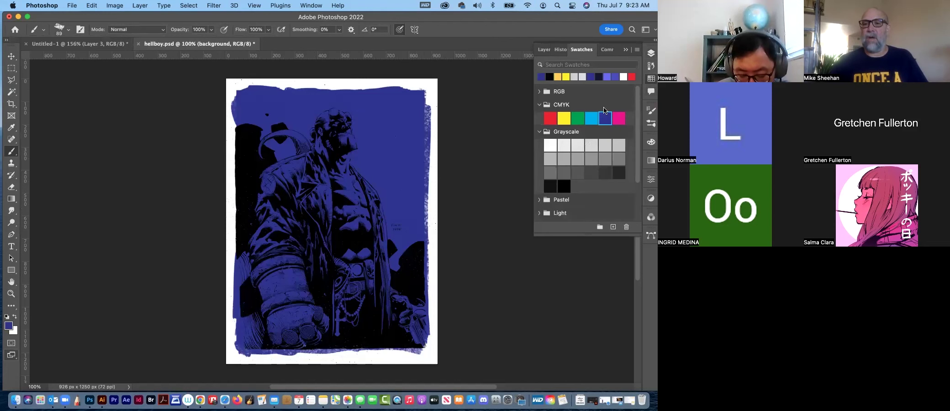
{"action": "left_click", "coordinate": [651, 79]}
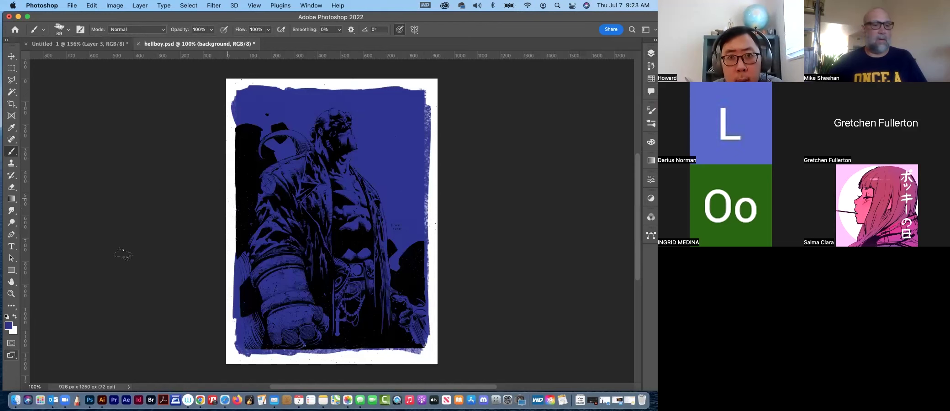
{"action": "left_click", "coordinate": [8, 326]}
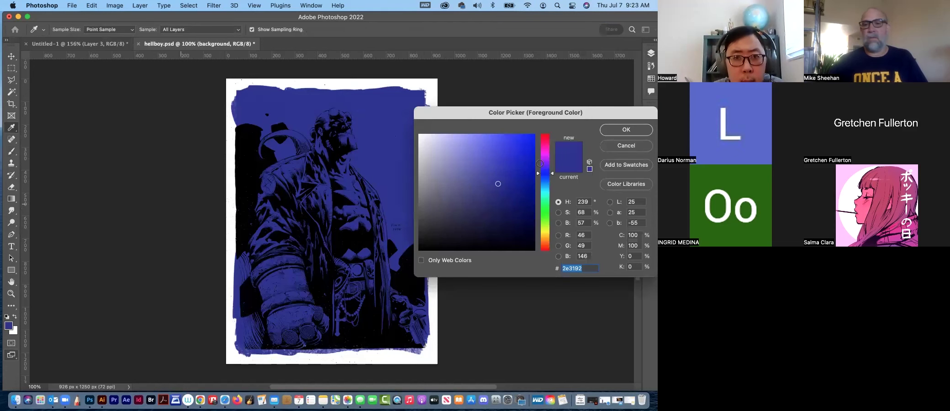
{"action": "left_click_drag", "start_coordinate": [551, 180], "coordinate": [551, 166]}
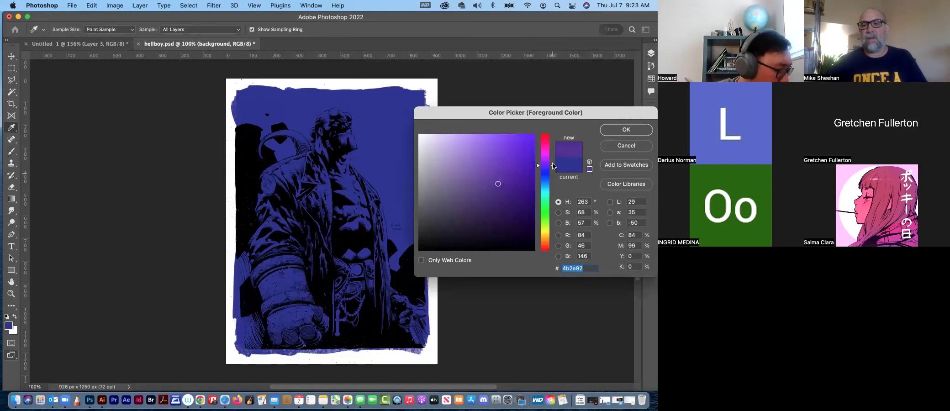
{"action": "left_click", "coordinate": [626, 129]}
{"action": "mouse_move", "coordinate": [404, 185]}
{"action": "left_mouse_down"}
{"action": "mouse_move", "coordinate": [388, 215]}
{"action": "mouse_move", "coordinate": [379, 181]}
{"action": "left_mouse_up"}
{"action": "mouse_move", "coordinate": [283, 145]}
{"action": "left_mouse_down"}
{"action": "mouse_move", "coordinate": [260, 160]}
{"action": "mouse_move", "coordinate": [284, 175]}
{"action": "left_mouse_up"}
{"action": "mouse_move", "coordinate": [404, 244]}
{"action": "left_mouse_down"}
{"action": "mouse_move", "coordinate": [413, 183]}
{"action": "mouse_move", "coordinate": [418, 193]}
{"action": "left_mouse_up"}
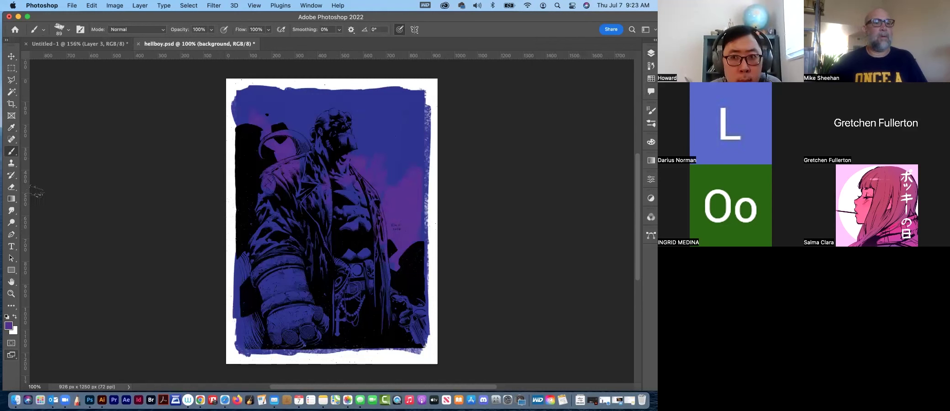
Smudge the purple patches into the blue with the Impressionist Blender 2 brush
{"action": "left_click", "coordinate": [12, 211]}
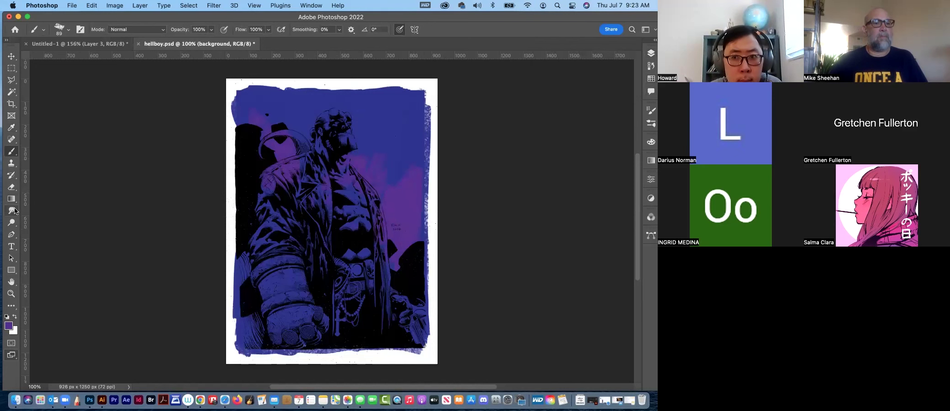
{"action": "left_click", "coordinate": [69, 30]}
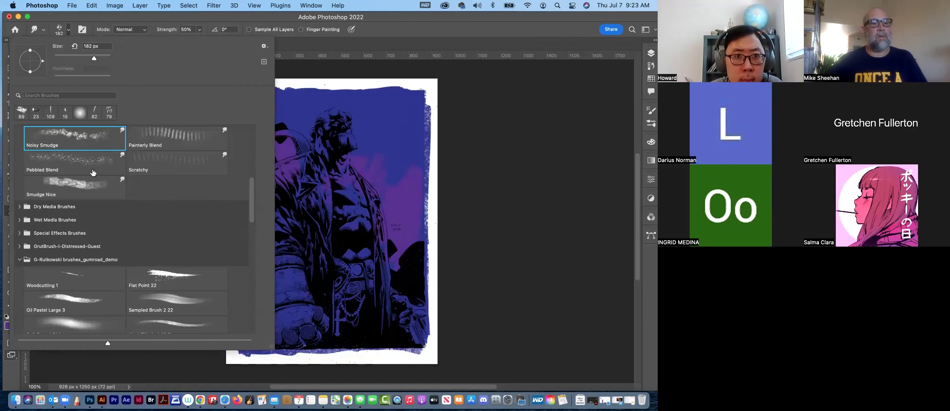
{"action": "left_click_drag", "start_coordinate": [252, 196], "coordinate": [247, 146]}
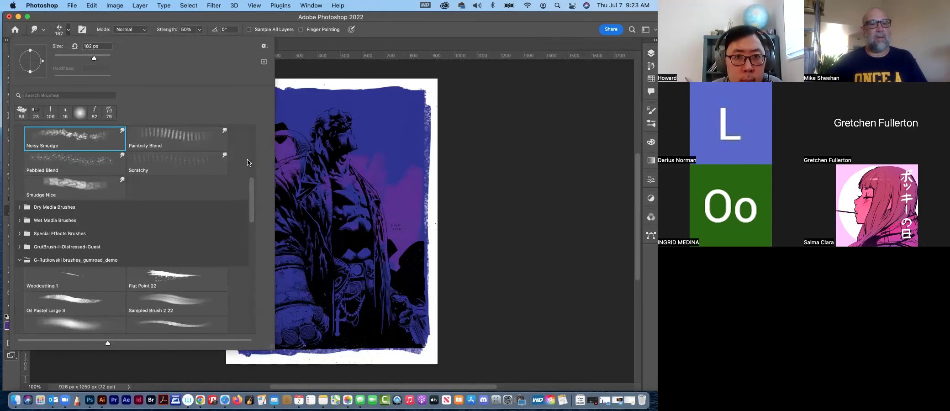
{"action": "scroll", "coordinate": [183, 206], "scroll_direction": "down", "scroll_amount": 5}
{"action": "left_click", "coordinate": [92, 237]}
{"action": "left_click", "coordinate": [387, 140]}
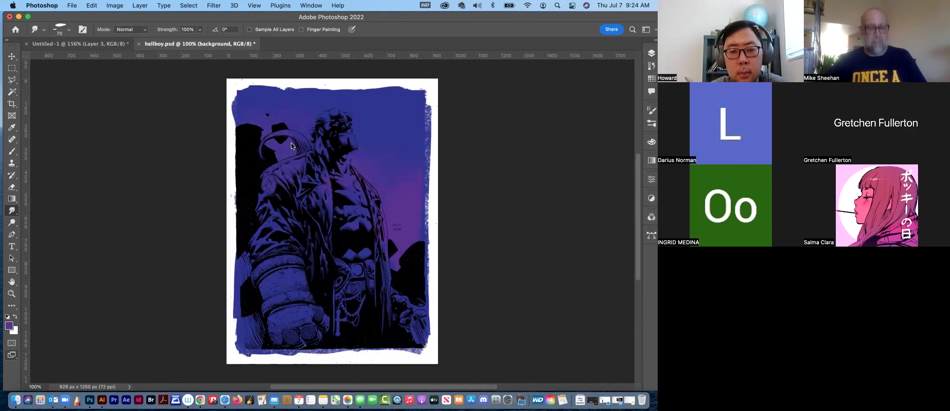
Save hellboy.psd and bring the Layers panel back
{"action": "left_click", "coordinate": [651, 78]}
{"action": "key", "text": "ctrl+s"}
{"action": "left_click", "coordinate": [652, 54]}
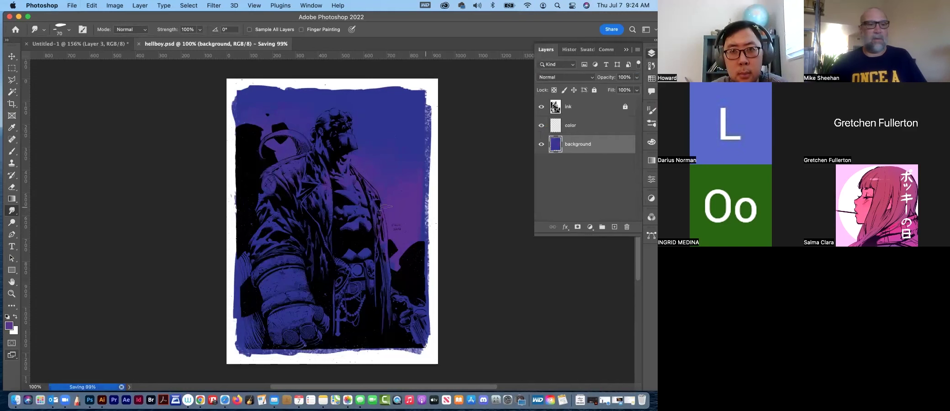
{"action": "key", "text": "b"}
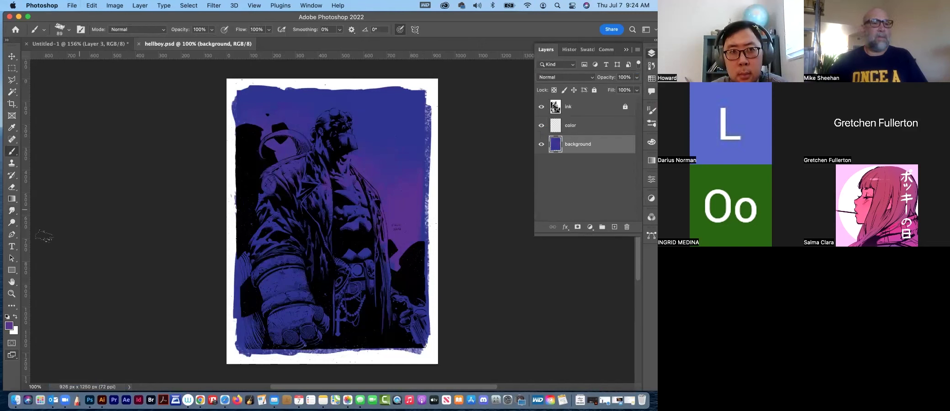
Set the foreground colour to orange, starting from a red swatch
{"action": "left_click", "coordinate": [652, 80]}
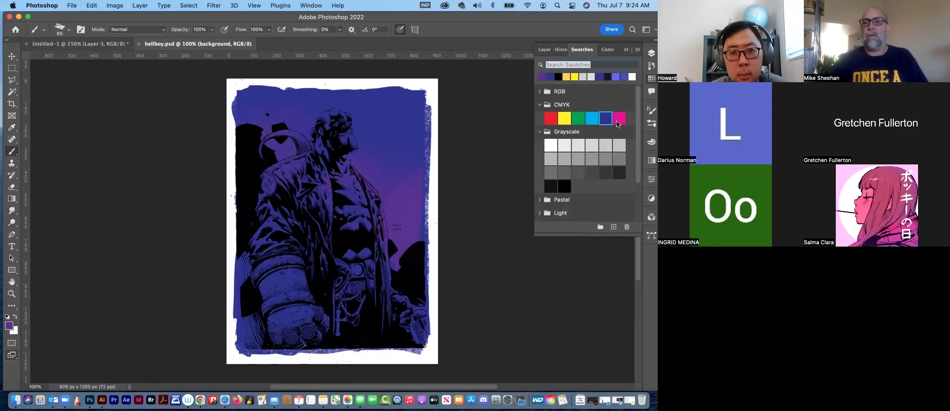
{"action": "left_click", "coordinate": [549, 120]}
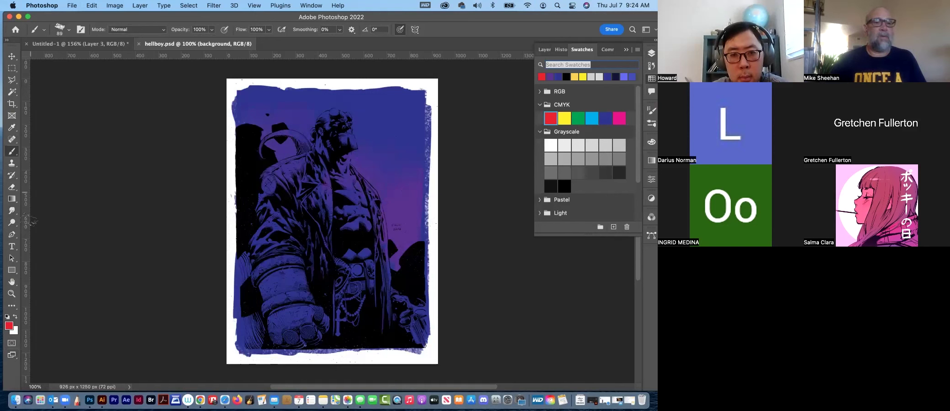
{"action": "left_click", "coordinate": [8, 327]}
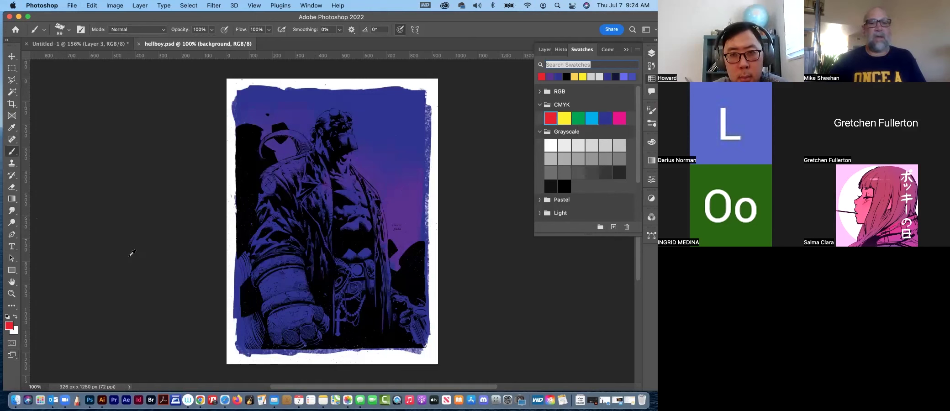
{"action": "left_click", "coordinate": [518, 152]}
{"action": "left_click", "coordinate": [519, 152]}
{"action": "left_click_drag", "start_coordinate": [551, 196], "coordinate": [551, 242]}
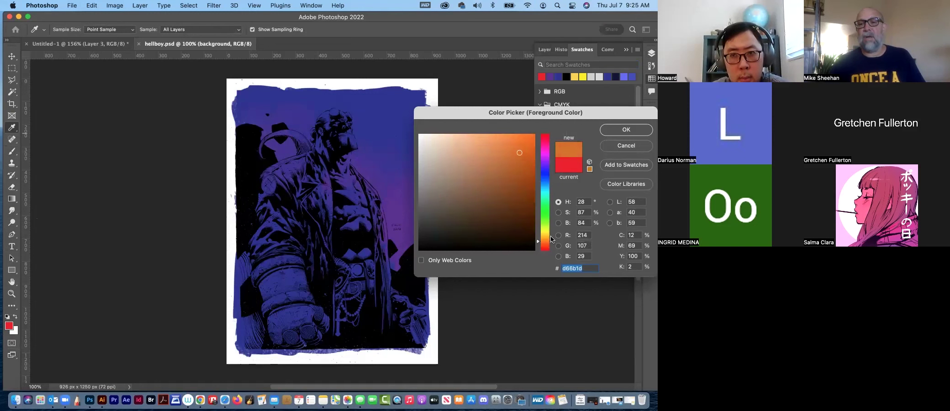
{"action": "left_click", "coordinate": [611, 130]}
Paint orange glow right of Hellboy's chest and smudge it into the purple
{"action": "key", "text": "b"}
{"action": "left_click_drag", "start_coordinate": [410, 204], "coordinate": [404, 237]}
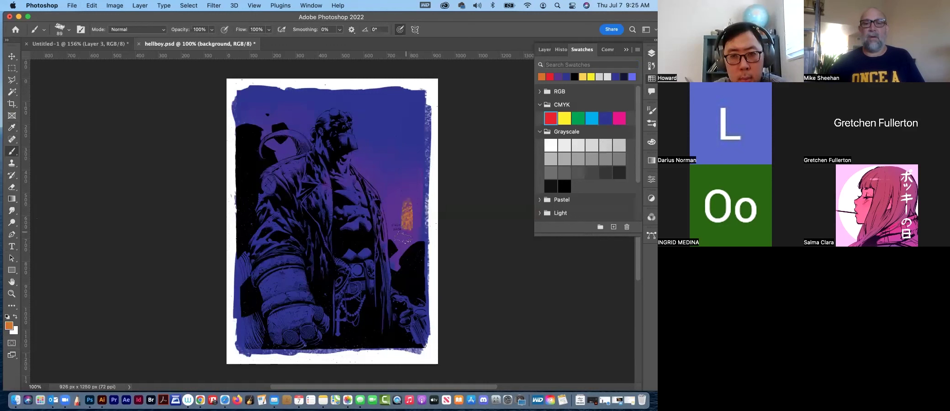
{"action": "left_click_drag", "start_coordinate": [395, 191], "coordinate": [392, 219]}
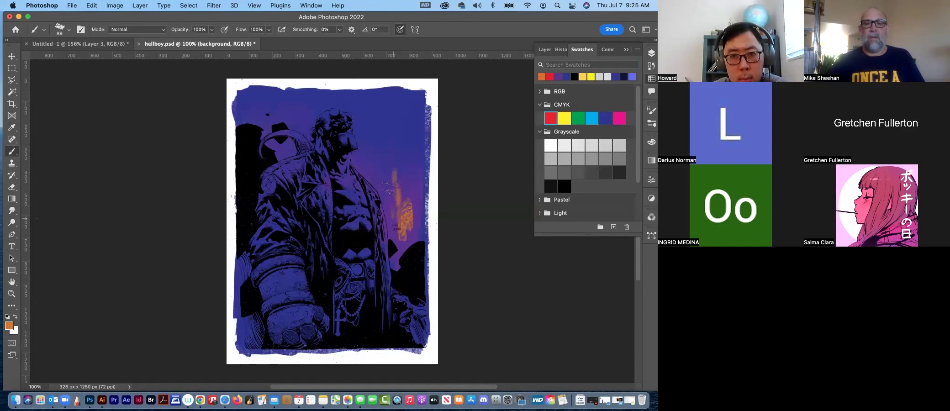
{"action": "left_click_drag", "start_coordinate": [413, 178], "coordinate": [394, 247]}
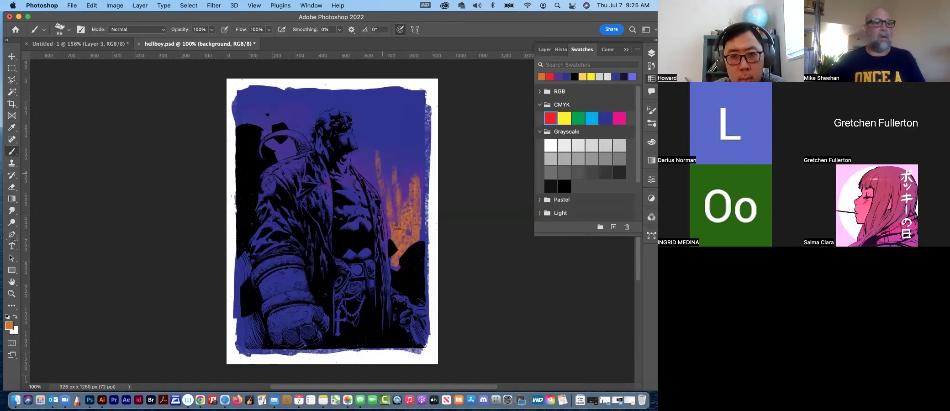
{"action": "left_click", "coordinate": [12, 210]}
{"action": "left_click_drag", "start_coordinate": [419, 178], "coordinate": [414, 192]}
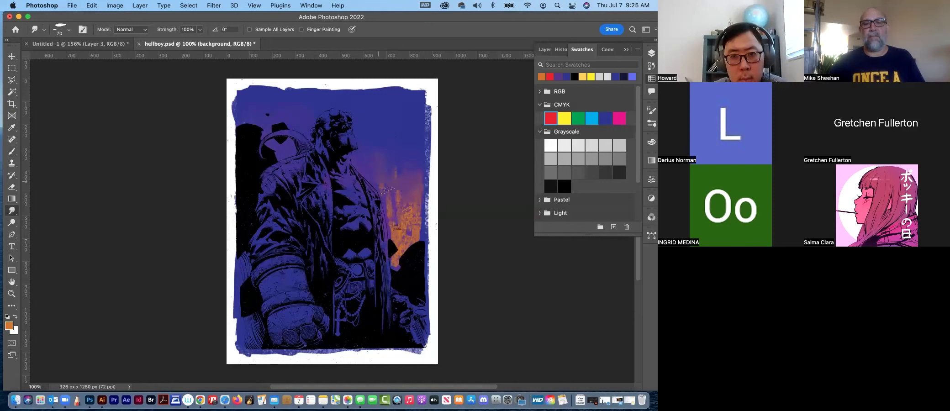
{"action": "left_click_drag", "start_coordinate": [417, 200], "coordinate": [394, 223]}
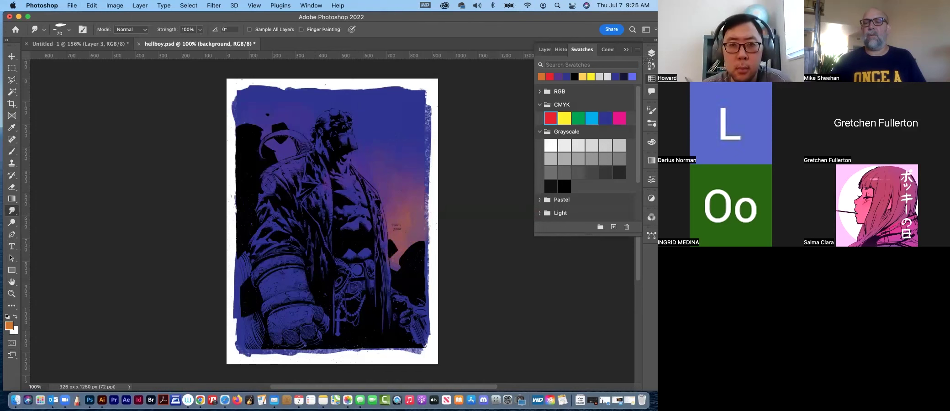
Load the background layer's pixels as a selection to confine the painting
{"action": "left_click", "coordinate": [651, 53]}
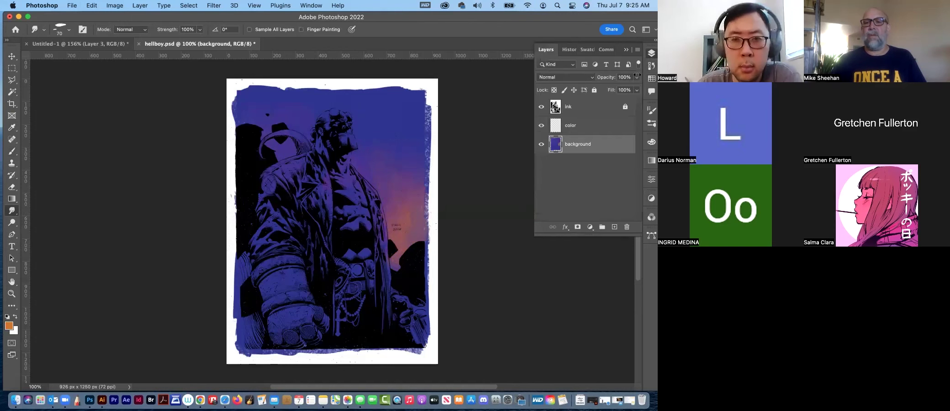
{"action": "left_click", "coordinate": [561, 144], "text": "super"}
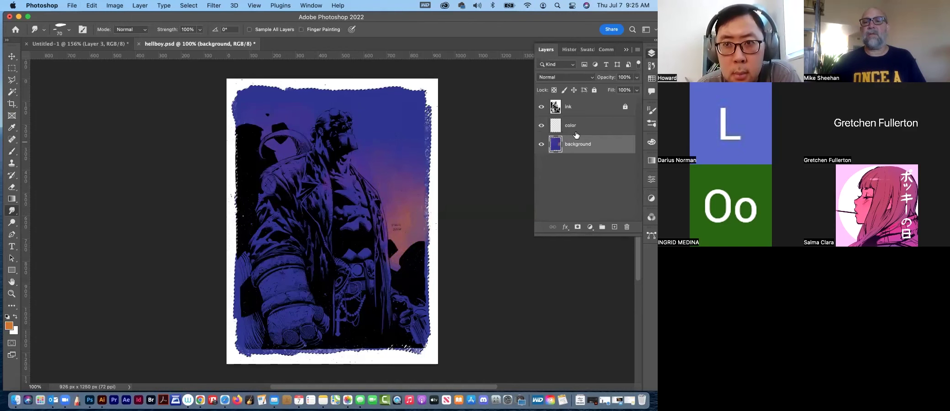
{"action": "key", "text": "F7"}
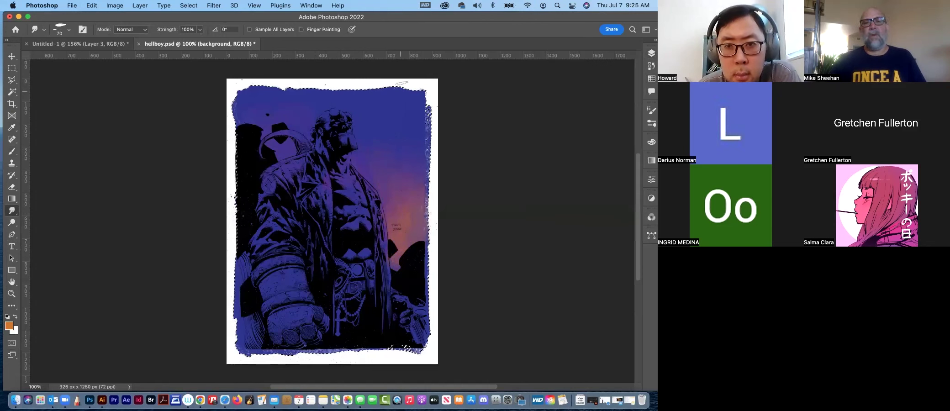
{"action": "left_click_drag", "start_coordinate": [402, 84], "coordinate": [401, 97]}
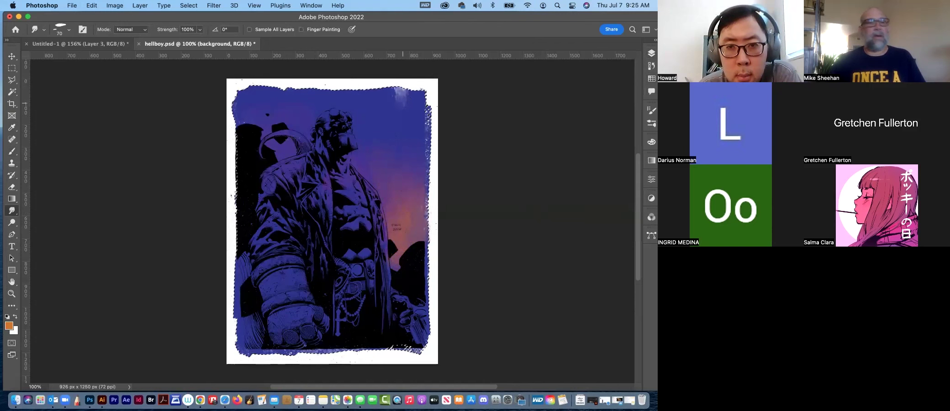
{"action": "key", "text": "ctrl+z"}
Paint orange into the top-right corner and smudge it into the purple
{"action": "key", "text": "b"}
{"action": "mouse_move", "coordinate": [390, 88]}
{"action": "left_mouse_down"}
{"action": "mouse_move", "coordinate": [418, 149]}
{"action": "mouse_move", "coordinate": [350, 96]}
{"action": "mouse_move", "coordinate": [337, 99]}
{"action": "left_mouse_up"}
{"action": "key", "text": "r"}
{"action": "mouse_move", "coordinate": [420, 105]}
{"action": "left_mouse_down"}
{"action": "mouse_move", "coordinate": [414, 84]}
{"action": "mouse_move", "coordinate": [399, 134]}
{"action": "left_mouse_up"}
{"action": "left_click_drag", "start_coordinate": [425, 92], "coordinate": [427, 121]}
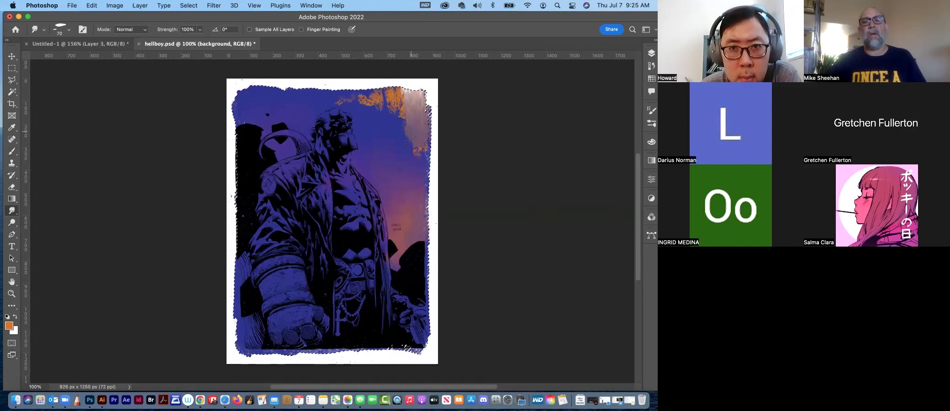
Step back and forth through the smudge history to compare, then deselect
{"action": "key", "text": "ctrl+z"}
{"action": "key", "text": "ctrl+z"}
{"action": "key", "text": "ctrl+z"}
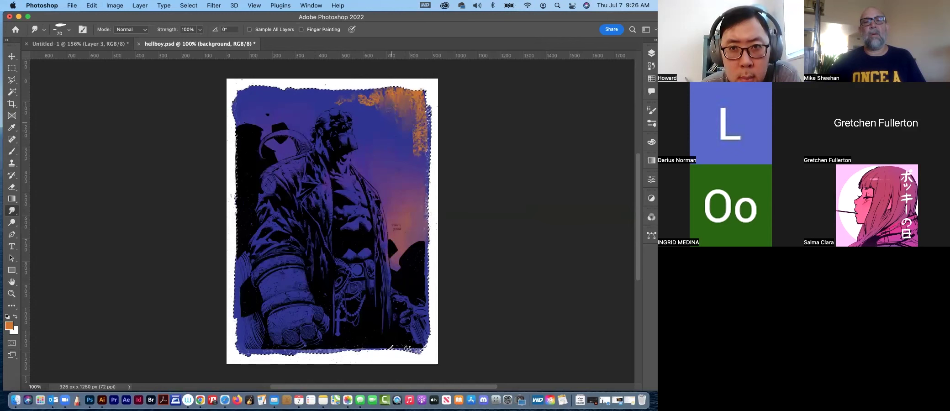
{"action": "key", "text": "ctrl+z"}
{"action": "key", "text": "ctrl+z"}
{"action": "key", "text": "ctrl+z"}
{"action": "key", "text": "ctrl+z"}
{"action": "key", "text": "ctrl+z"}
{"action": "key", "text": "ctrl+z"}
{"action": "key", "text": "ctrl+z"}
{"action": "key", "text": "ctrl+shift+z"}
{"action": "key", "text": "ctrl+shift+z"}
{"action": "key", "text": "ctrl+shift+z"}
{"action": "key", "text": "ctrl+shift+z"}
{"action": "key", "text": "ctrl+shift+z"}
{"action": "key", "text": "ctrl+z"}
{"action": "key", "text": "ctrl+z"}
{"action": "key", "text": "ctrl+z"}
{"action": "key", "text": "ctrl+z"}
{"action": "key", "text": "ctrl+shift+z"}
{"action": "key", "text": "ctrl+shift+z"}
{"action": "key", "text": "ctrl+shift+z"}
{"action": "key", "text": "ctrl+shift+z"}
{"action": "key", "text": "ctrl+shift+z"}
{"action": "key", "text": "ctrl+shift+z"}
{"action": "key", "text": "ctrl+z"}
{"action": "key", "text": "ctrl+shift+z"}
{"action": "key", "text": "ctrl+z"}
{"action": "key", "text": "ctrl+shift+z"}
{"action": "key", "text": "ctrl+z"}
{"action": "key", "text": "ctrl+z"}
{"action": "key", "text": "ctrl+z"}
{"action": "key", "text": "ctrl+shift+z"}
{"action": "key", "text": "ctrl+shift+z"}
{"action": "key", "text": "ctrl+shift+z"}
{"action": "key", "text": "ctrl+shift+z"}
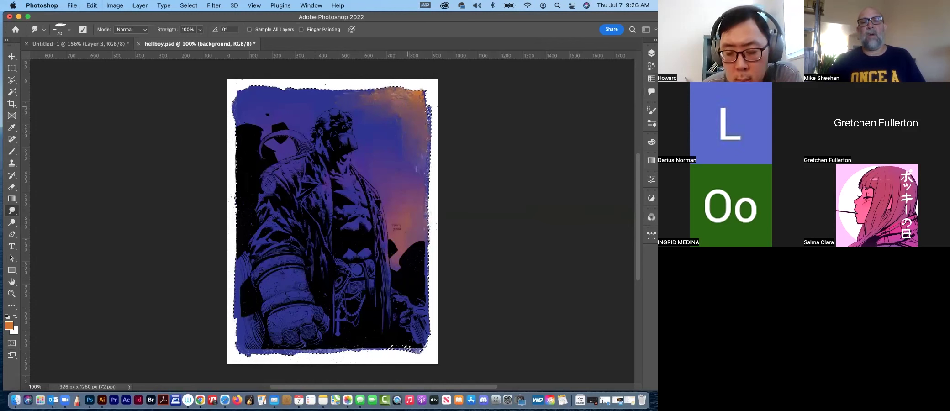
{"action": "key", "text": "ctrl+shift+z"}
{"action": "key", "text": "ctrl+z"}
{"action": "key", "text": "ctrl+z"}
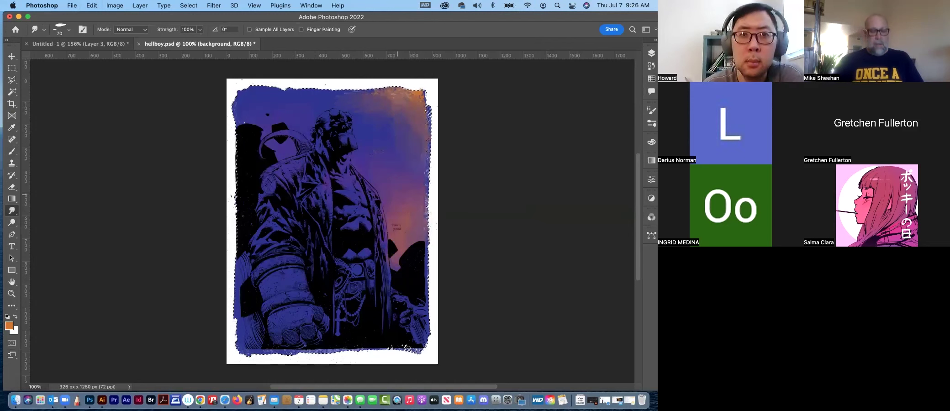
{"action": "key", "text": "ctrl+d"}
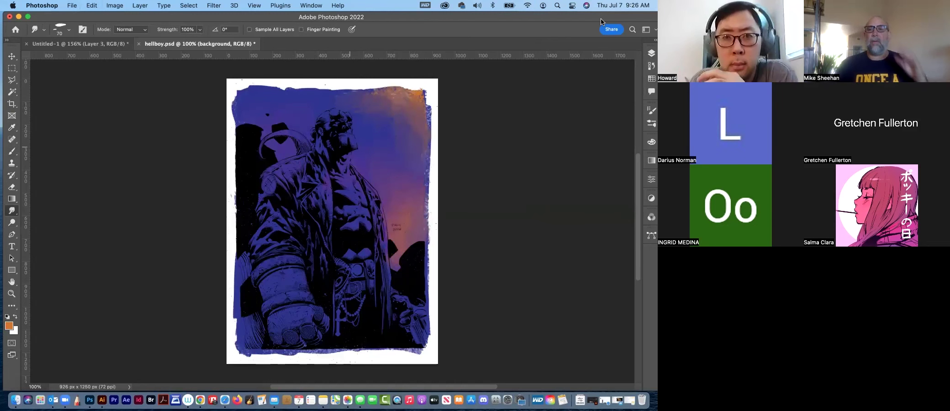
Select and lock the background layer, then reselect the color layer for painting
{"action": "left_click", "coordinate": [652, 54]}
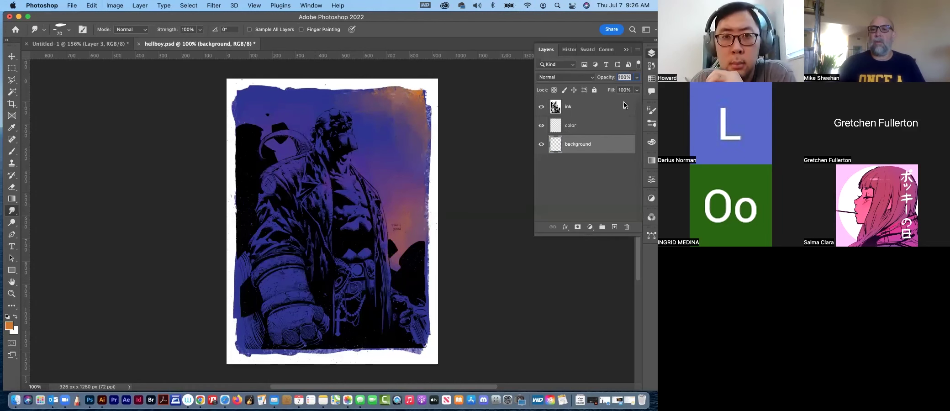
{"action": "left_click", "coordinate": [580, 127]}
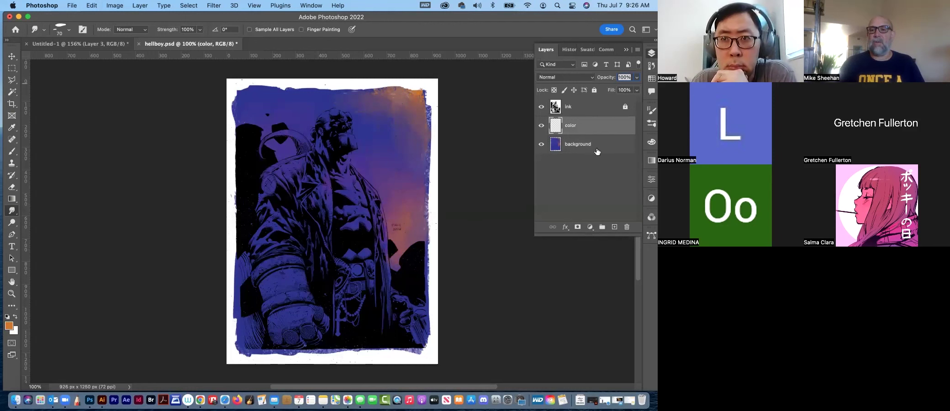
{"action": "left_click", "coordinate": [597, 151]}
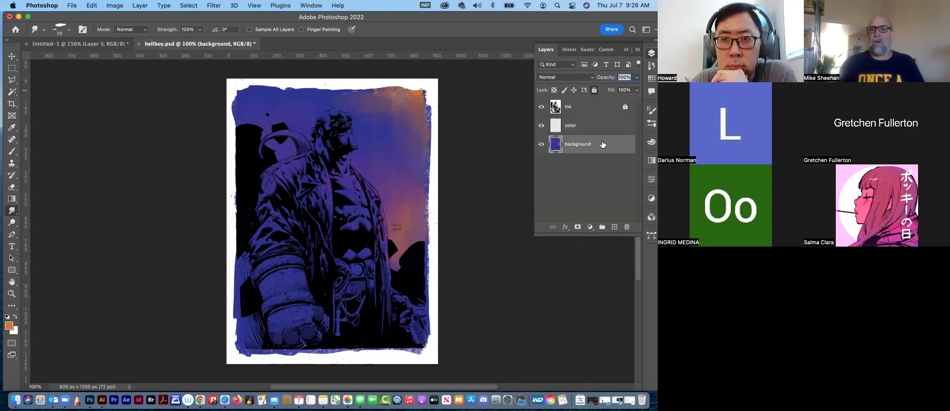
{"action": "left_click", "coordinate": [596, 129]}
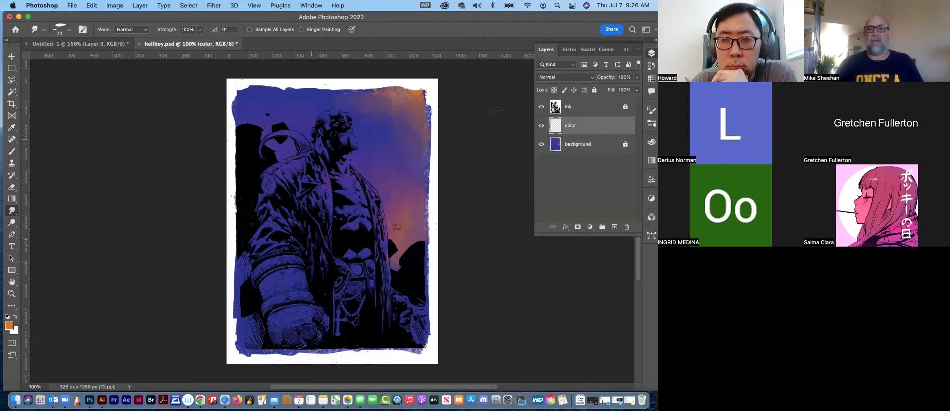
Load the Pencil Sketch 2 brush from the brush presets and raise its size to 25
{"action": "left_click", "coordinate": [12, 151]}
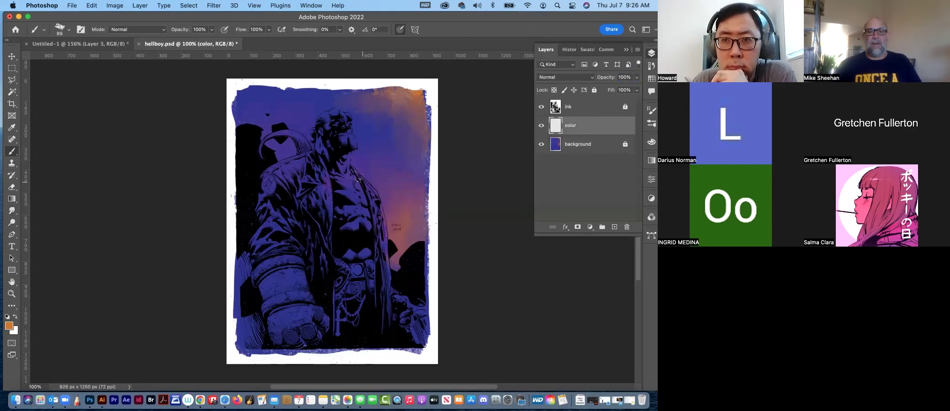
{"action": "left_click", "coordinate": [43, 29]}
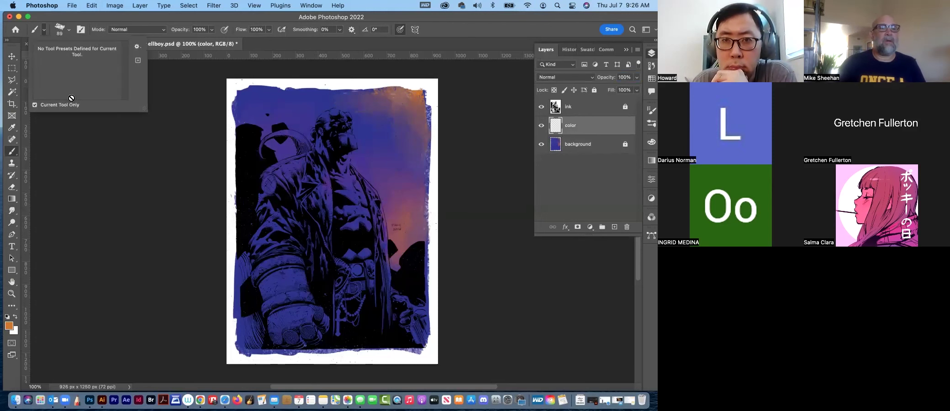
{"action": "left_click", "coordinate": [72, 38]}
{"action": "left_click", "coordinate": [69, 30]}
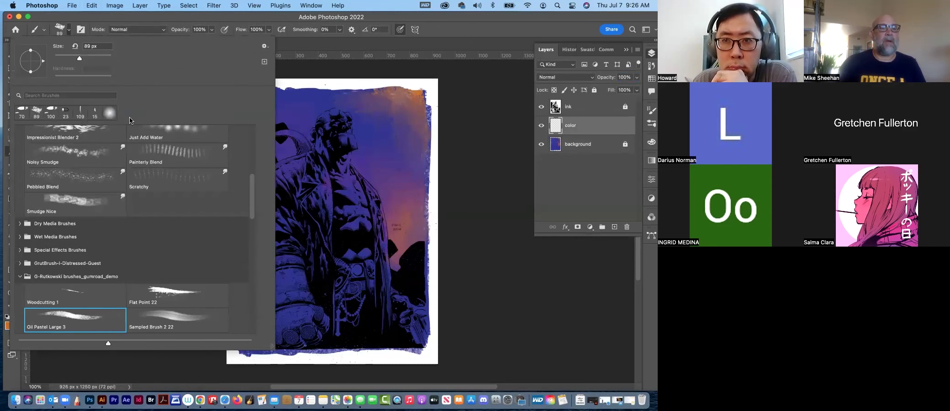
{"action": "left_click_drag", "start_coordinate": [252, 187], "coordinate": [249, 126]}
{"action": "left_click", "coordinate": [71, 153]}
{"action": "left_click", "coordinate": [224, 25]}
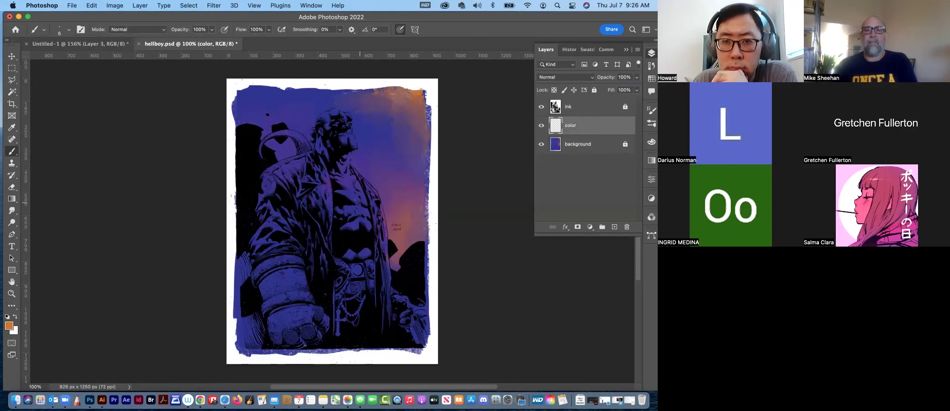
{"action": "key", "text": "bracketright"}
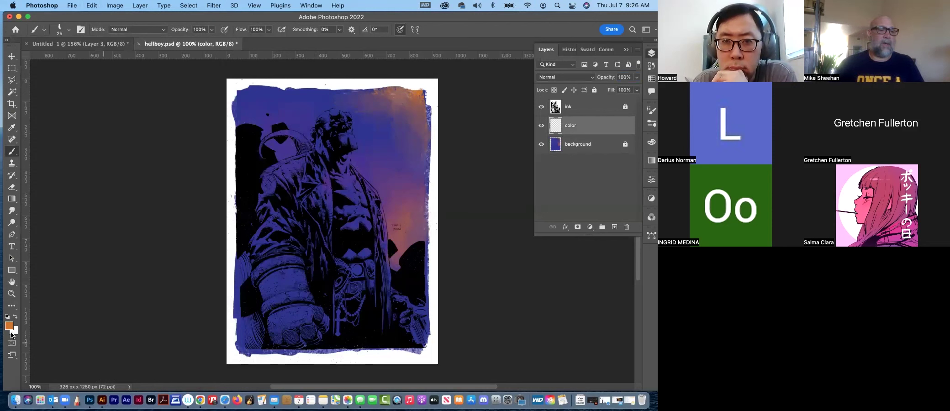
Change the foreground colour from orange to a red-orange
{"action": "left_click", "coordinate": [7, 325]}
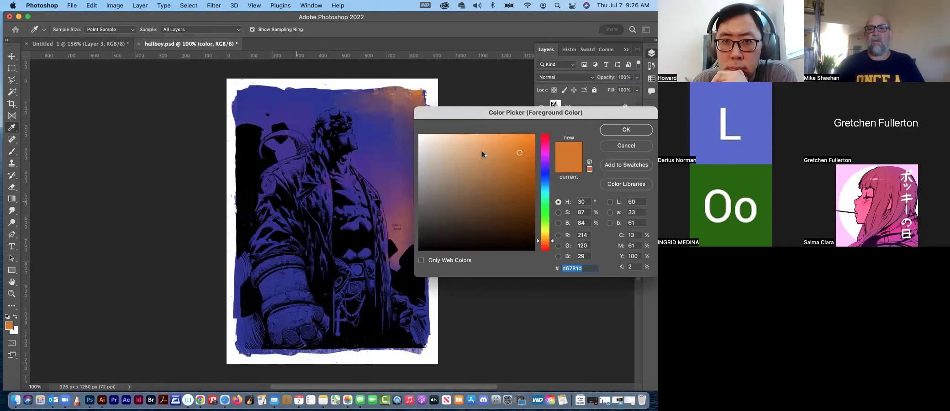
{"action": "left_click", "coordinate": [553, 247]}
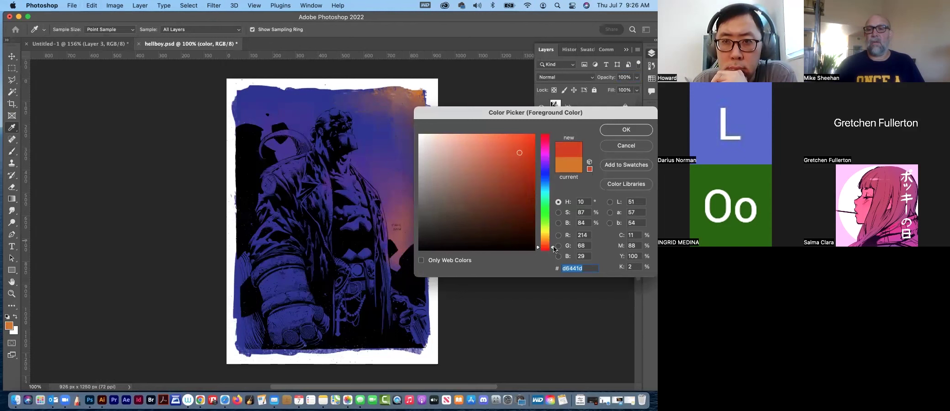
{"action": "left_click", "coordinate": [625, 130]}
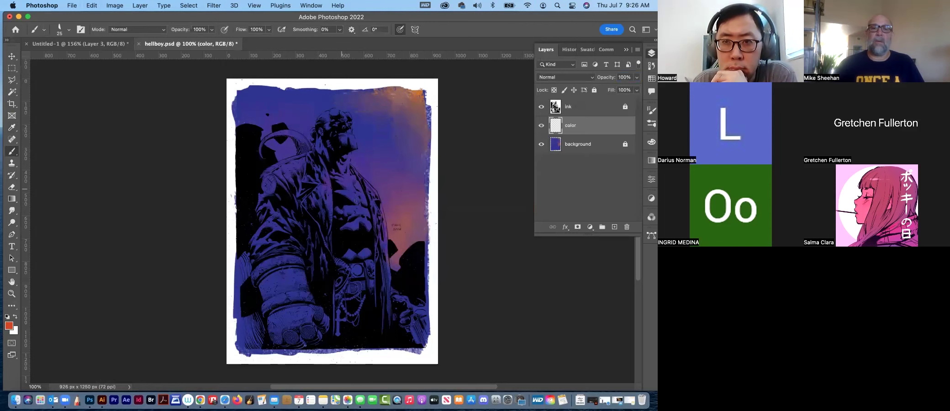
Paint red over Hellboy's upper and lower chest and the belt area
{"action": "left_click_drag", "start_coordinate": [349, 180], "coordinate": [363, 198]}
{"action": "left_click_drag", "start_coordinate": [348, 230], "coordinate": [342, 231]}
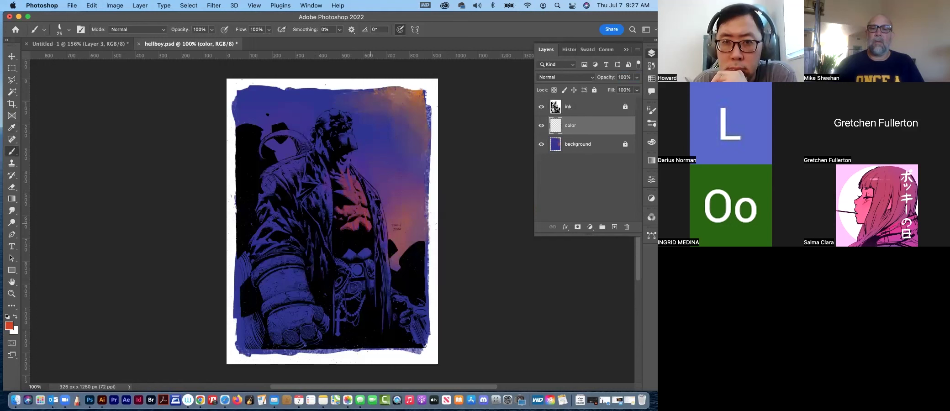
{"action": "mouse_move", "coordinate": [340, 263]}
{"action": "left_mouse_down"}
{"action": "mouse_move", "coordinate": [354, 251]}
{"action": "mouse_move", "coordinate": [358, 320]}
{"action": "mouse_move", "coordinate": [348, 292]}
{"action": "left_mouse_up"}
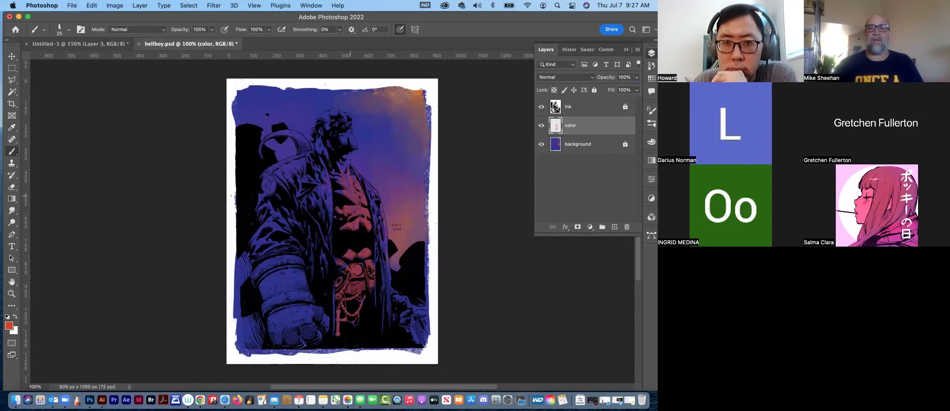
{"action": "left_click_drag", "start_coordinate": [346, 199], "coordinate": [344, 132]}
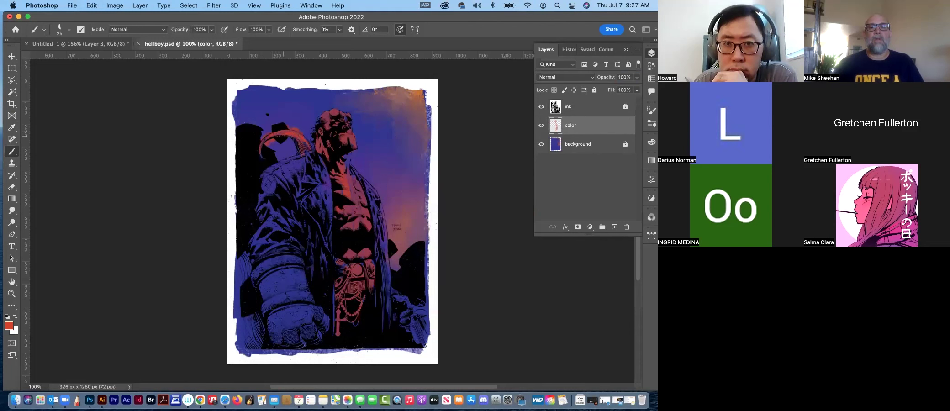
{"action": "key", "text": "e"}
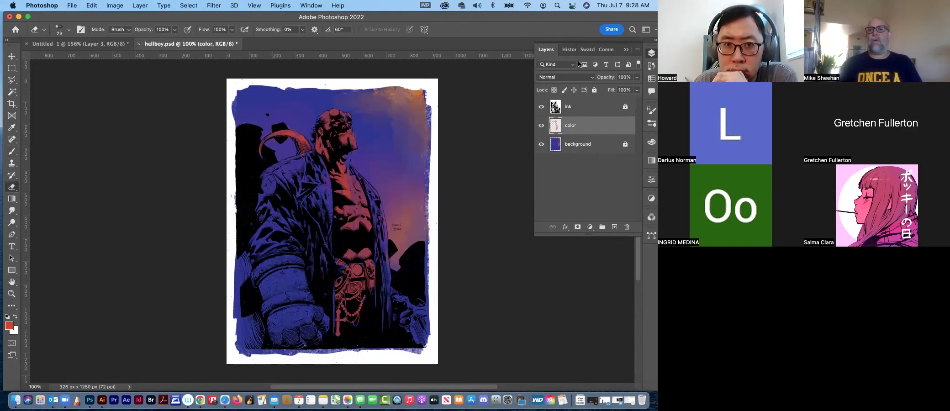
Add a new Layer 1 above the color layer and paint the stone arm red
{"action": "left_click", "coordinate": [614, 227]}
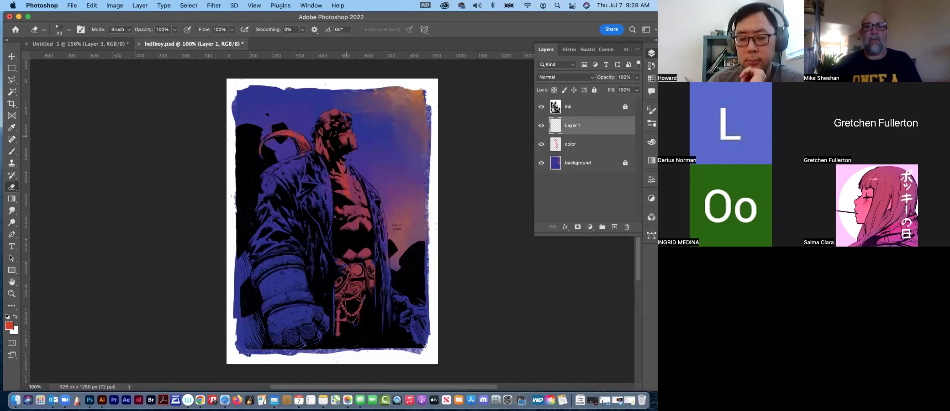
{"action": "key", "text": "b"}
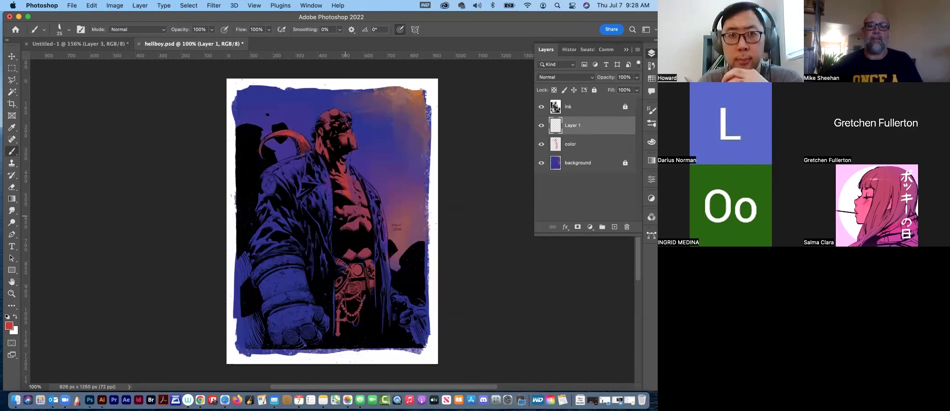
{"action": "mouse_move", "coordinate": [288, 274]}
{"action": "left_mouse_down"}
{"action": "mouse_move", "coordinate": [308, 319]}
{"action": "mouse_move", "coordinate": [293, 315]}
{"action": "mouse_move", "coordinate": [280, 286]}
{"action": "mouse_move", "coordinate": [268, 287]}
{"action": "left_mouse_up"}
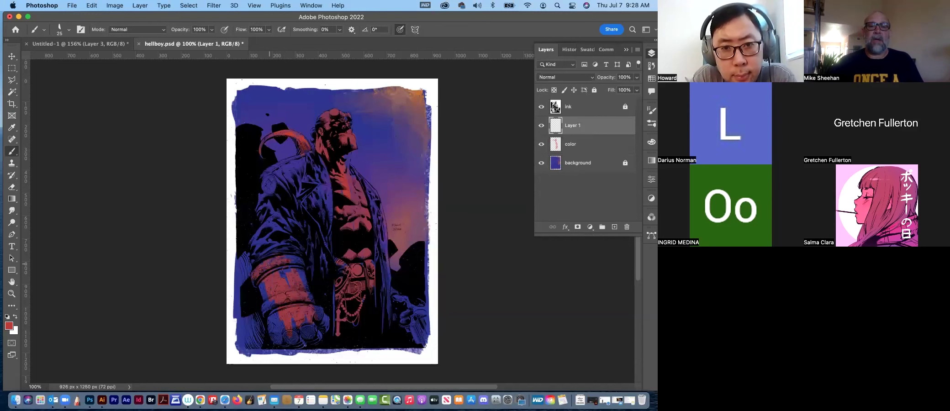
{"action": "left_click_drag", "start_coordinate": [302, 264], "coordinate": [305, 292]}
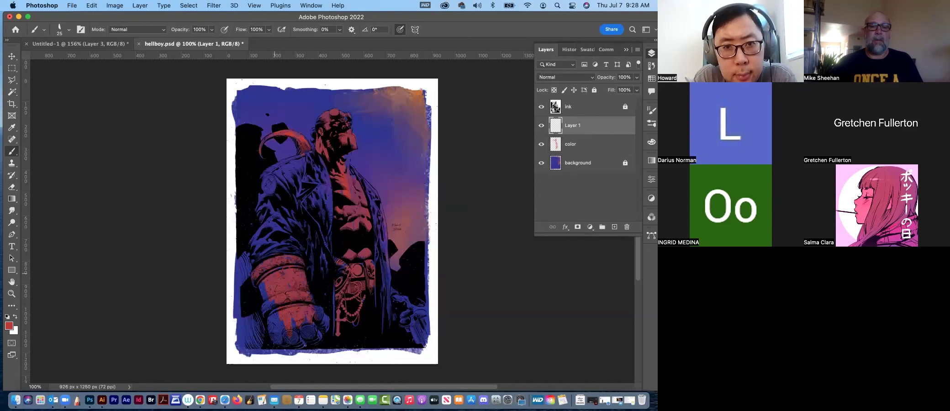
{"action": "left_click_drag", "start_coordinate": [271, 309], "coordinate": [261, 284]}
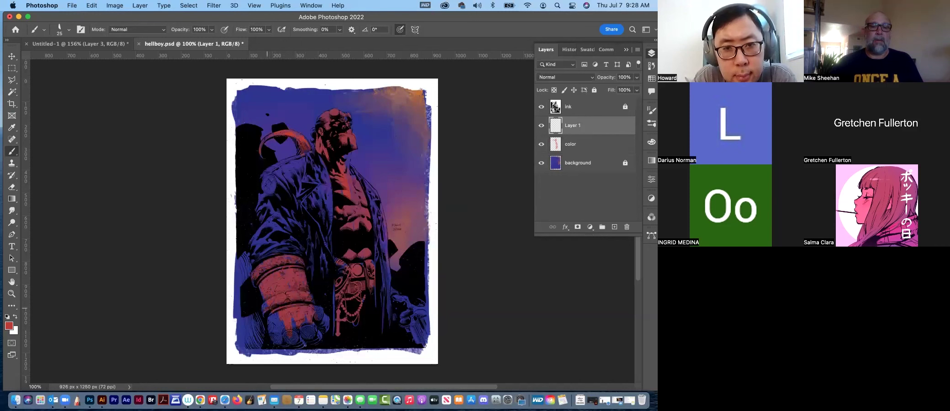
Paint the stone fist's knuckles and right edge red, erasing any overspill
{"action": "mouse_move", "coordinate": [274, 315]}
{"action": "left_mouse_down"}
{"action": "mouse_move", "coordinate": [273, 342]}
{"action": "mouse_move", "coordinate": [280, 321]}
{"action": "mouse_move", "coordinate": [293, 343]}
{"action": "mouse_move", "coordinate": [312, 340]}
{"action": "left_mouse_up"}
{"action": "left_click_drag", "start_coordinate": [318, 311], "coordinate": [323, 315]}
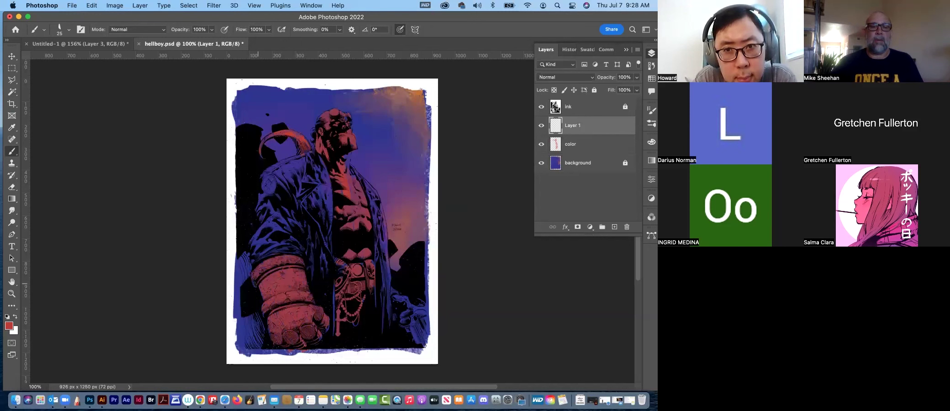
{"action": "left_click_drag", "start_coordinate": [258, 269], "coordinate": [272, 268]}
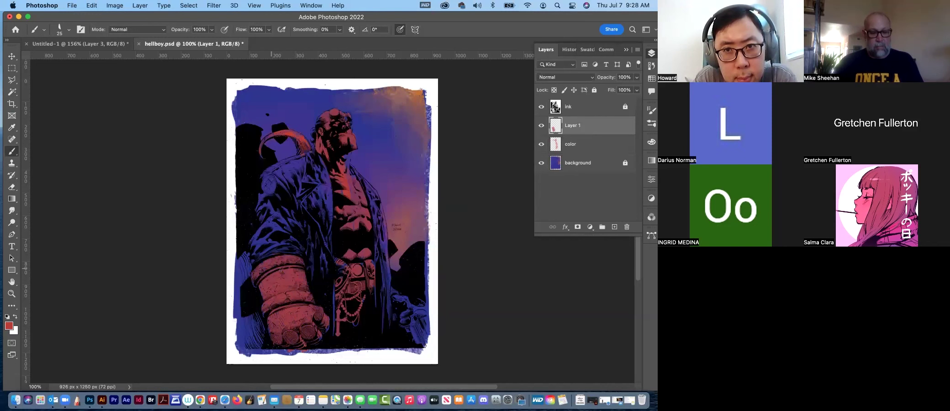
{"action": "key", "text": "e"}
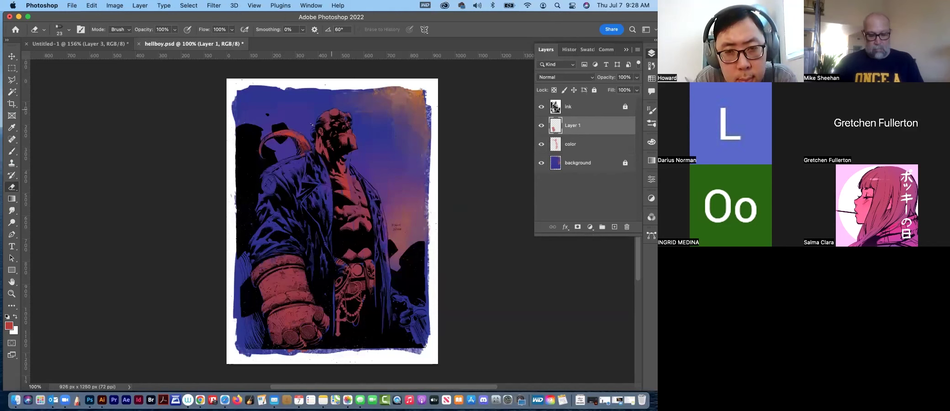
{"action": "key", "text": "b"}
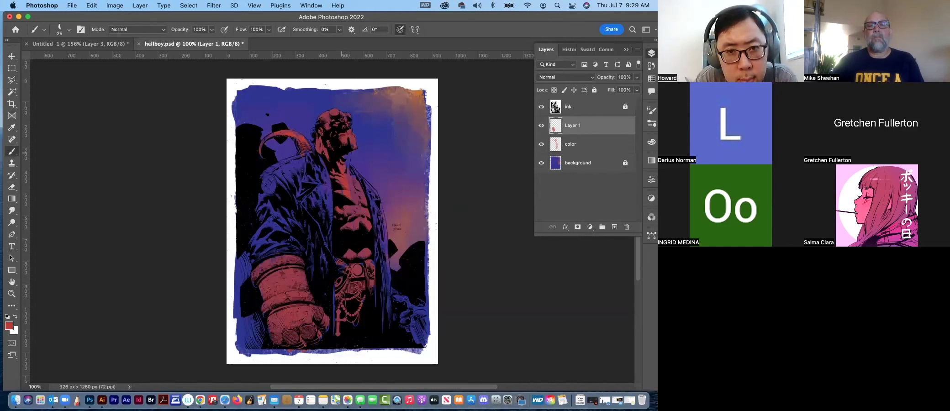
{"action": "key", "text": "e"}
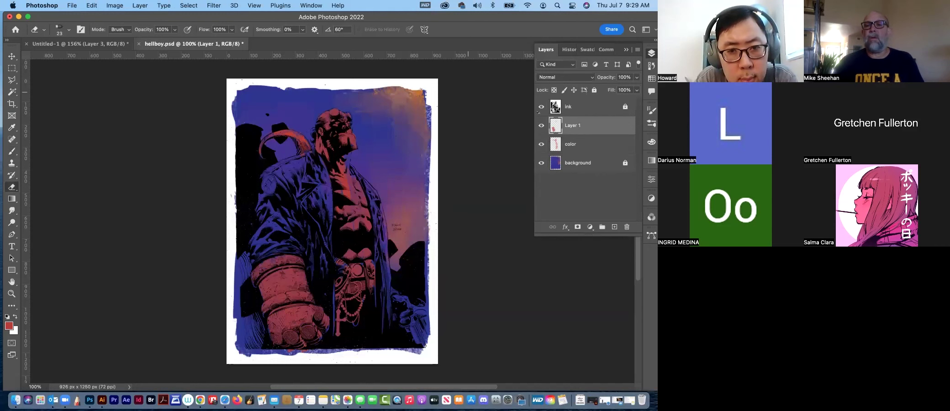
Toggle Layer 1's visibility to check the fist colouring, then merge it with the color layer
{"action": "left_click", "coordinate": [543, 132]}
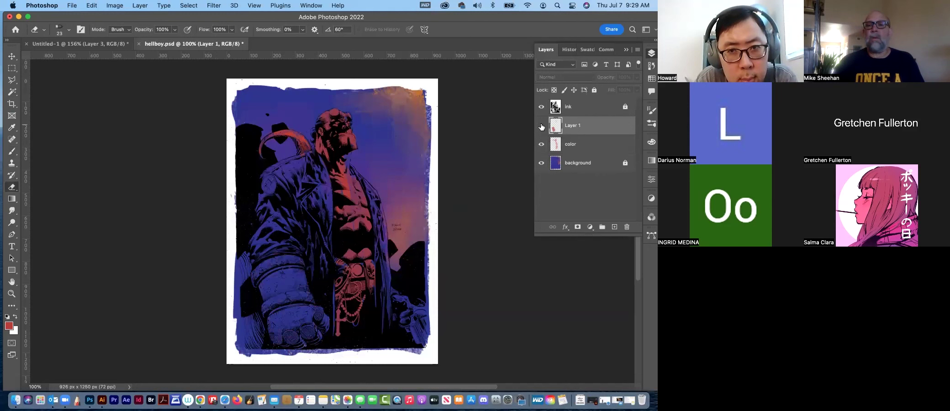
{"action": "left_click", "coordinate": [542, 130]}
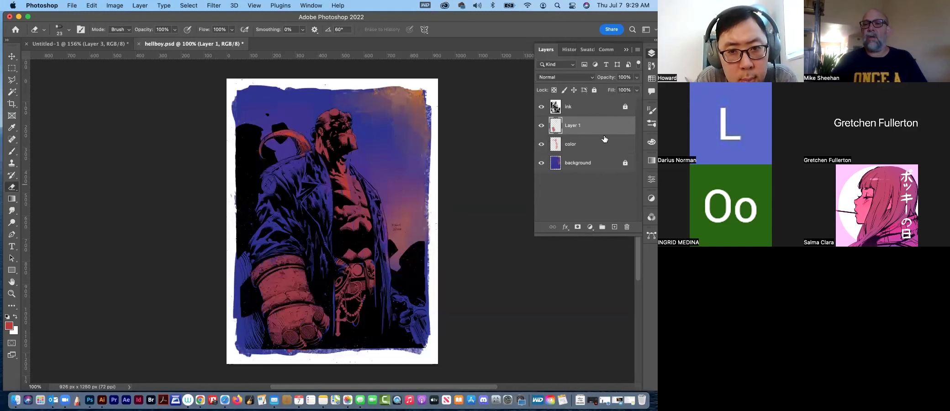
{"action": "left_click", "coordinate": [605, 152]}
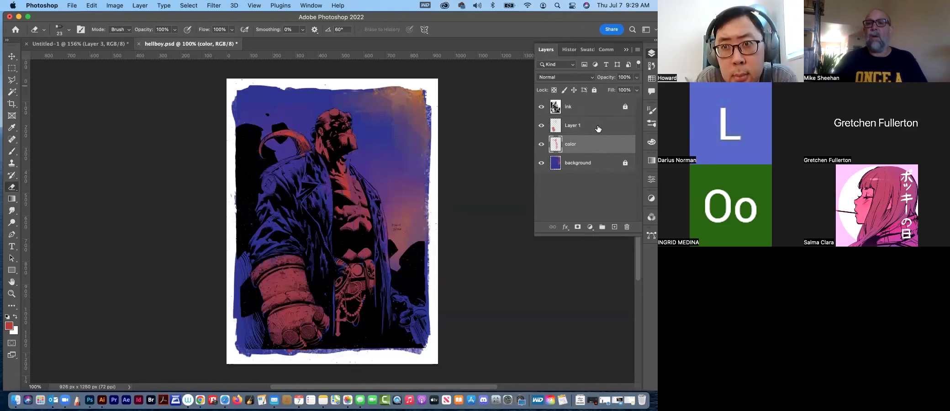
{"action": "left_click", "coordinate": [598, 131], "text": "shift"}
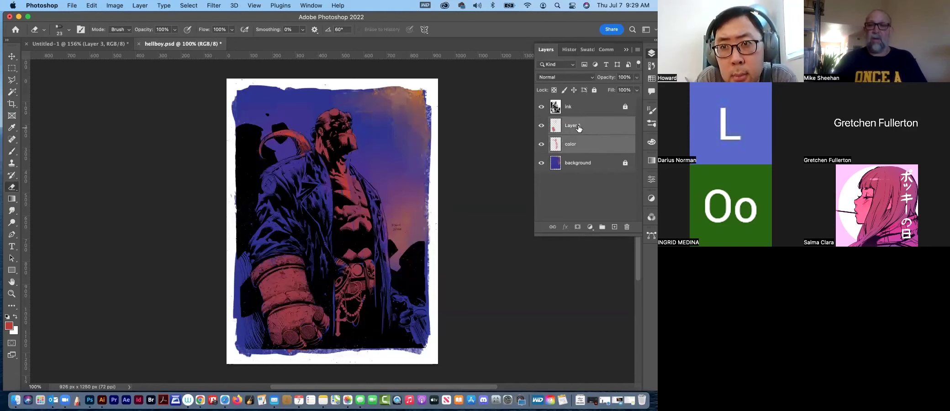
{"action": "key", "text": "super+e"}
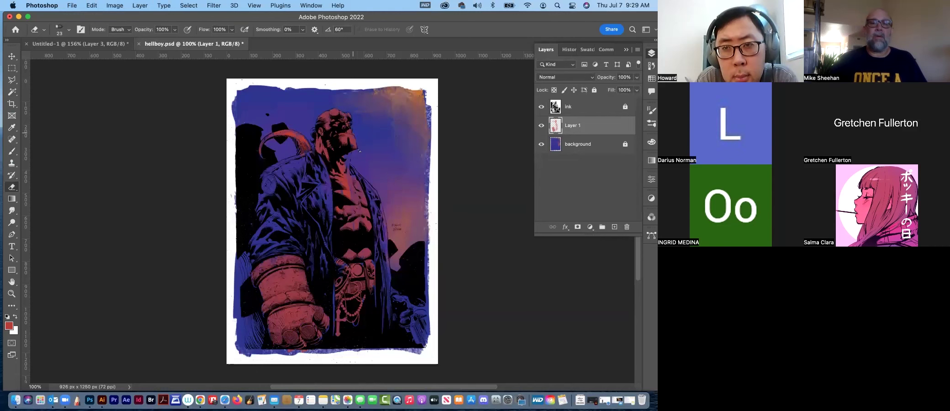
Zoom in to about 1025% on Hellboy's face and check the brush presets
{"action": "left_click", "coordinate": [12, 293]}
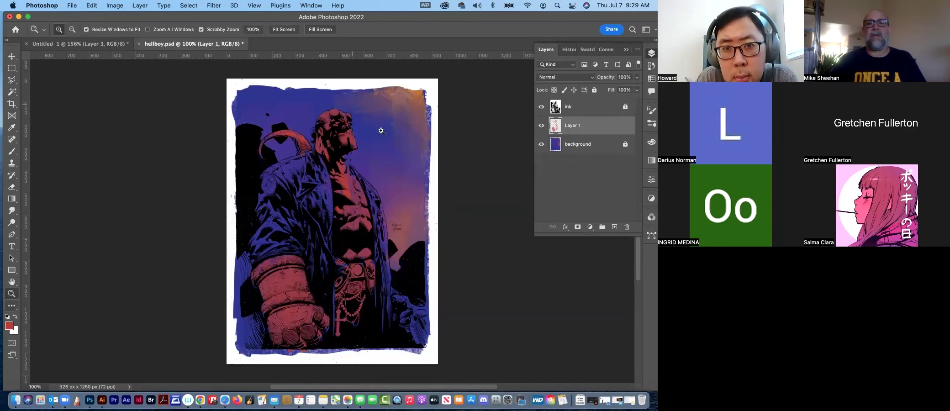
{"action": "left_click_drag", "start_coordinate": [439, 163], "coordinate": [321, 220]}
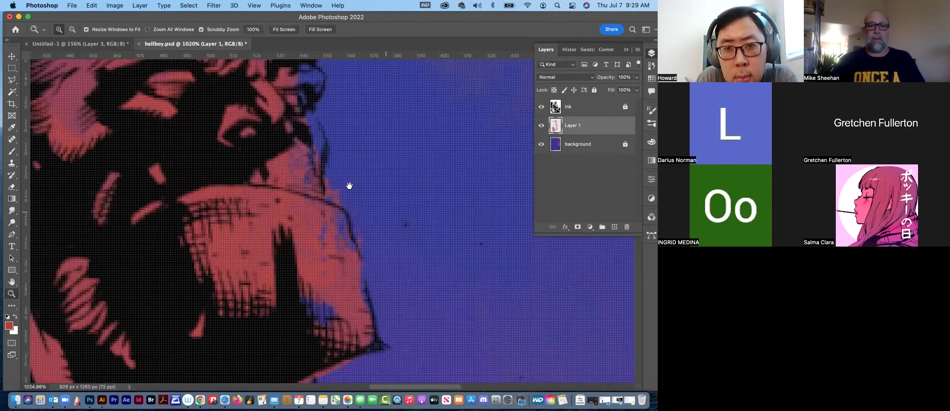
{"action": "key", "text": "e"}
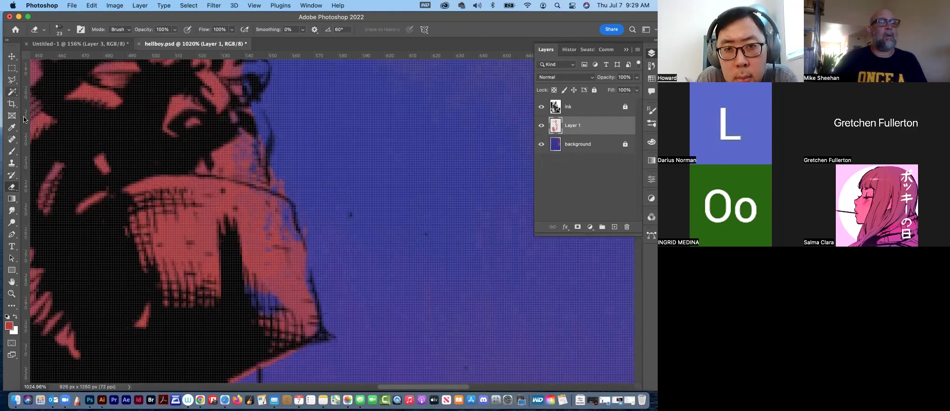
{"action": "left_click", "coordinate": [15, 152]}
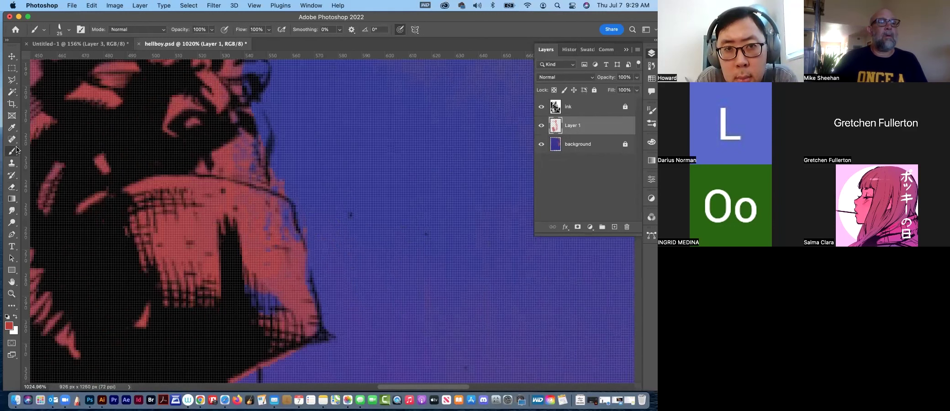
{"action": "left_click", "coordinate": [12, 187]}
{"action": "left_click", "coordinate": [69, 29]}
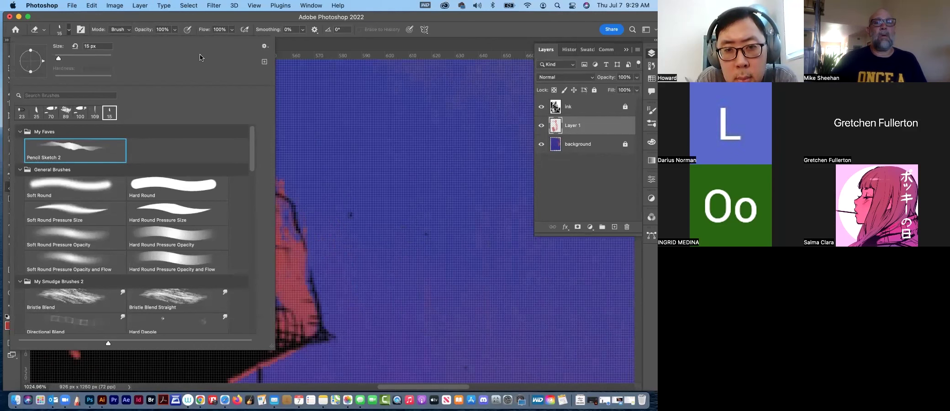
{"action": "key", "text": "Escape"}
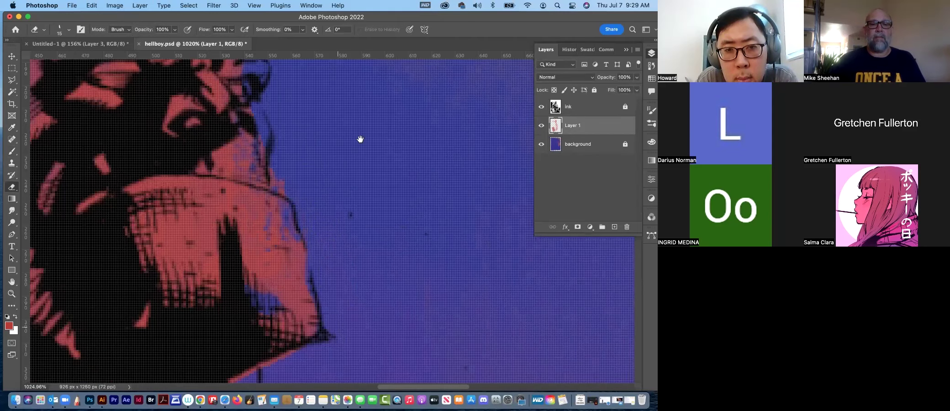
Erase the stray red patch along the edge of the face
{"action": "scroll", "coordinate": [339, 210], "scroll_direction": "down", "scroll_amount": 3}
{"action": "scroll", "coordinate": [342, 213], "scroll_direction": "down", "scroll_amount": 3}
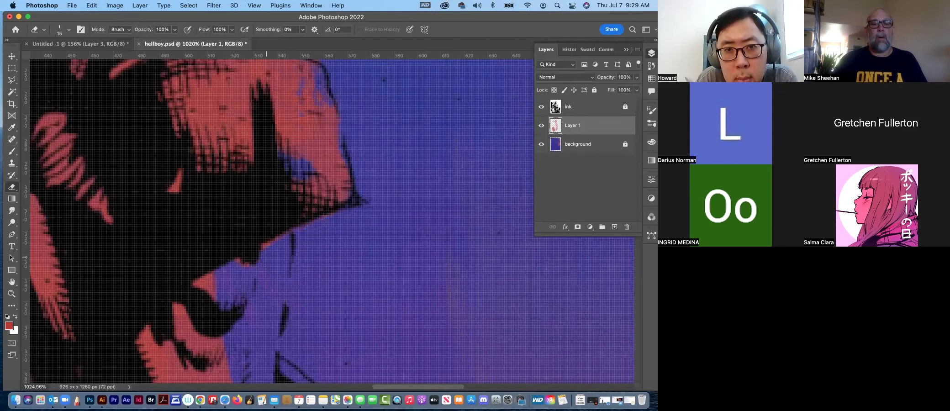
{"action": "left_click_drag", "start_coordinate": [202, 303], "coordinate": [219, 264]}
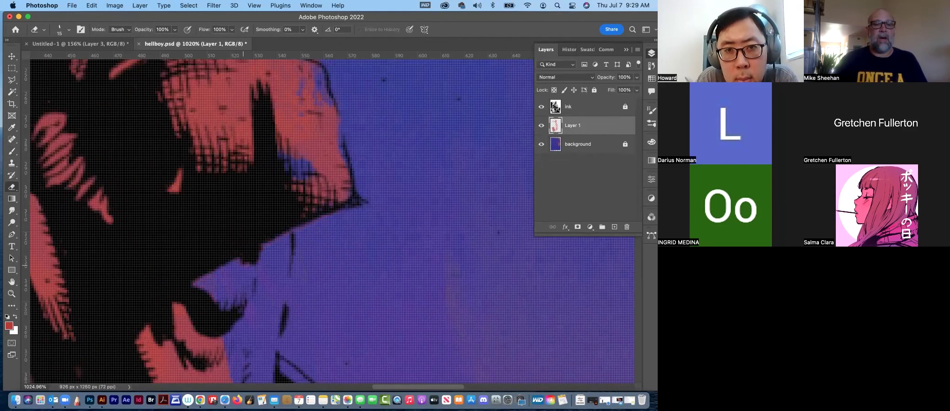
{"action": "scroll", "coordinate": [407, 97], "scroll_direction": "down", "scroll_amount": 2}
{"action": "scroll", "coordinate": [388, 192], "scroll_direction": "down", "scroll_amount": 3}
{"action": "scroll", "coordinate": [377, 191], "scroll_direction": "down", "scroll_amount": 2}
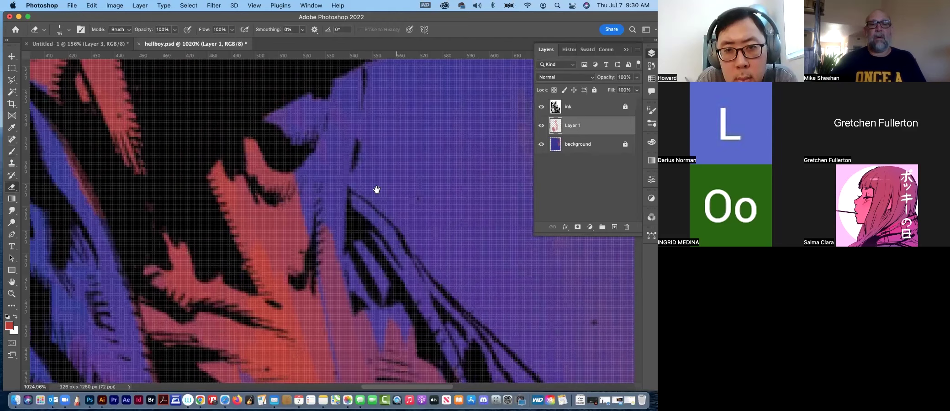
{"action": "scroll", "coordinate": [319, 160], "scroll_direction": "down", "scroll_amount": 1}
Paint red beside the face from forehead to cheek, covering the blue streaks and purple patch
{"action": "key", "text": "b"}
{"action": "left_click_drag", "start_coordinate": [268, 86], "coordinate": [282, 245]}
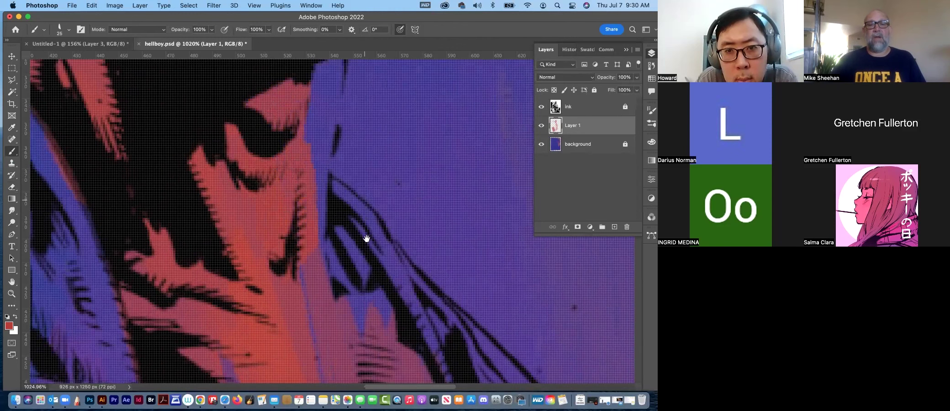
{"action": "mouse_move", "coordinate": [344, 156]}
{"action": "left_mouse_down"}
{"action": "mouse_move", "coordinate": [332, 106]}
{"action": "mouse_move", "coordinate": [338, 283]}
{"action": "left_mouse_up"}
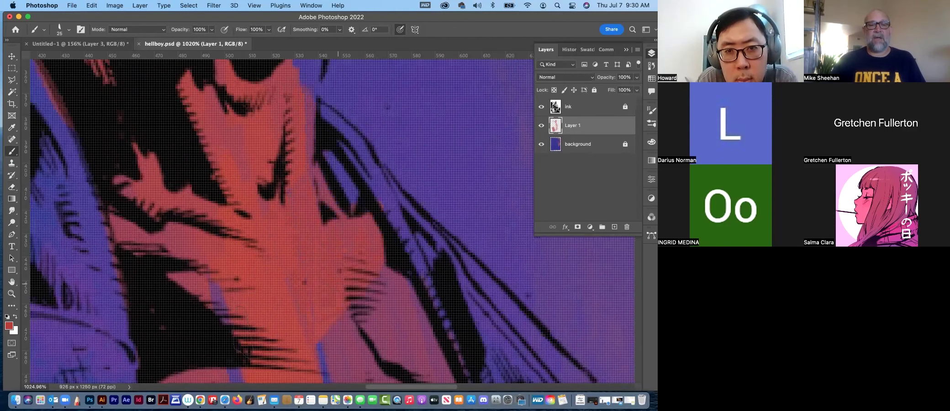
{"action": "scroll", "coordinate": [352, 187], "scroll_direction": "down", "scroll_amount": 5}
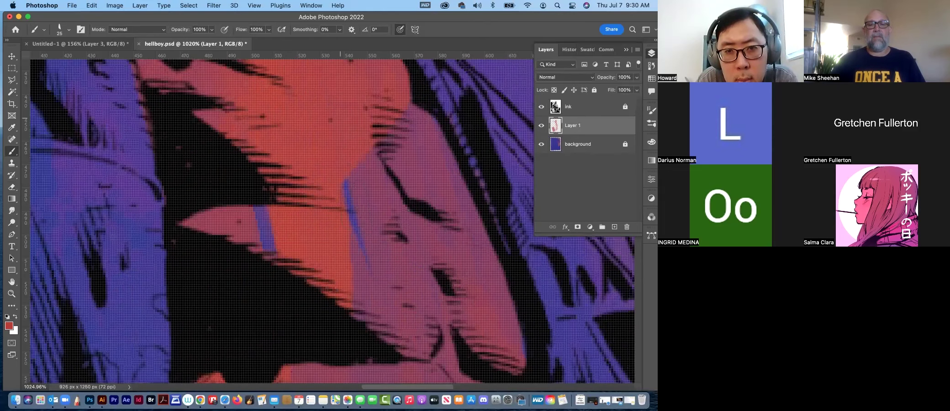
{"action": "left_click_drag", "start_coordinate": [346, 180], "coordinate": [365, 258]}
{"action": "left_click_drag", "start_coordinate": [257, 210], "coordinate": [270, 256]}
{"action": "left_click_drag", "start_coordinate": [361, 297], "coordinate": [421, 277]}
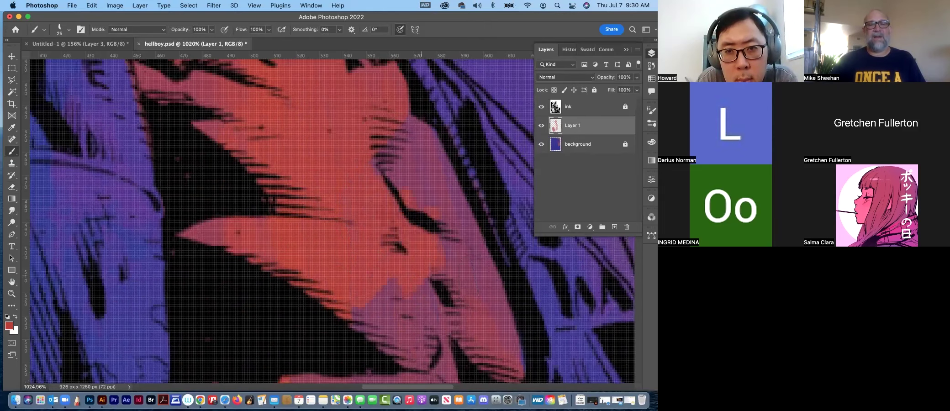
{"action": "scroll", "coordinate": [396, 223], "scroll_direction": "up", "scroll_amount": 3}
{"action": "scroll", "coordinate": [378, 233], "scroll_direction": "left", "scroll_amount": 6}
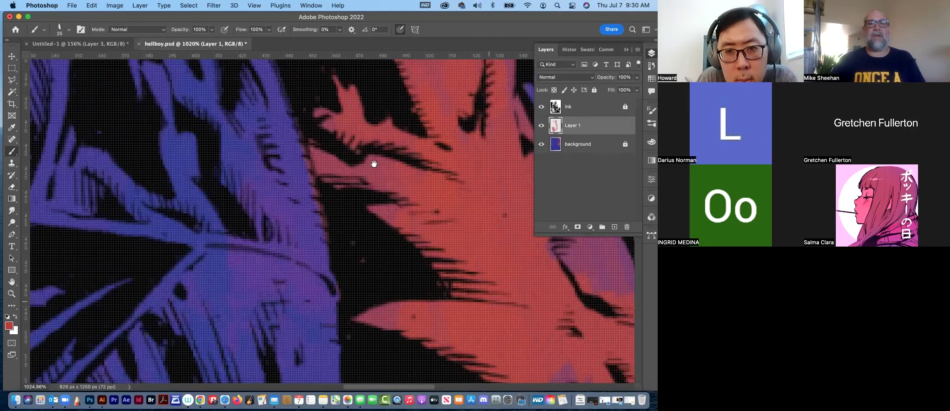
{"action": "scroll", "coordinate": [374, 163], "scroll_direction": "up", "scroll_amount": 3}
{"action": "scroll", "coordinate": [346, 271], "scroll_direction": "left", "scroll_amount": 3}
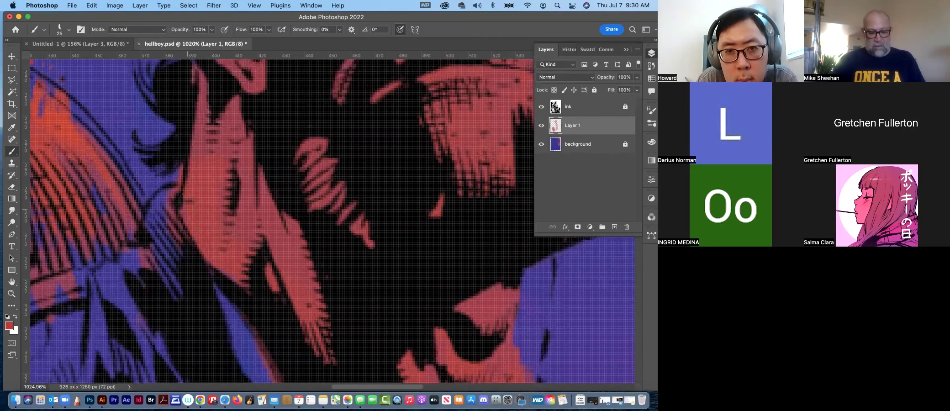
Try a Hard Round brush shrunk down to 5 px
{"action": "left_click", "coordinate": [68, 29]}
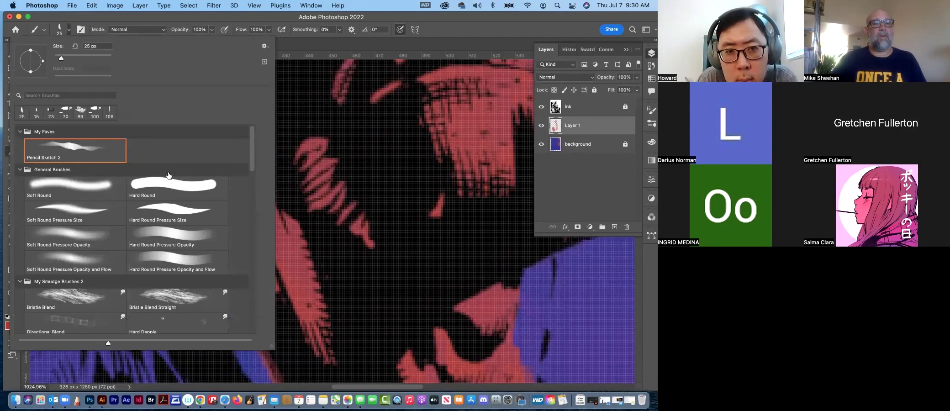
{"action": "left_click", "coordinate": [170, 186]}
{"action": "left_click", "coordinate": [128, 22]}
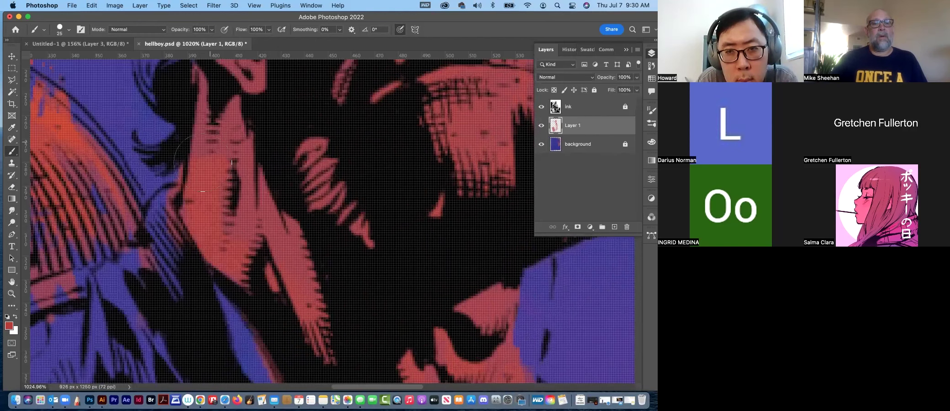
{"action": "key", "text": "bracketleft"}
{"action": "key", "text": "bracketleft"}
{"action": "key", "text": "bracketleft"}
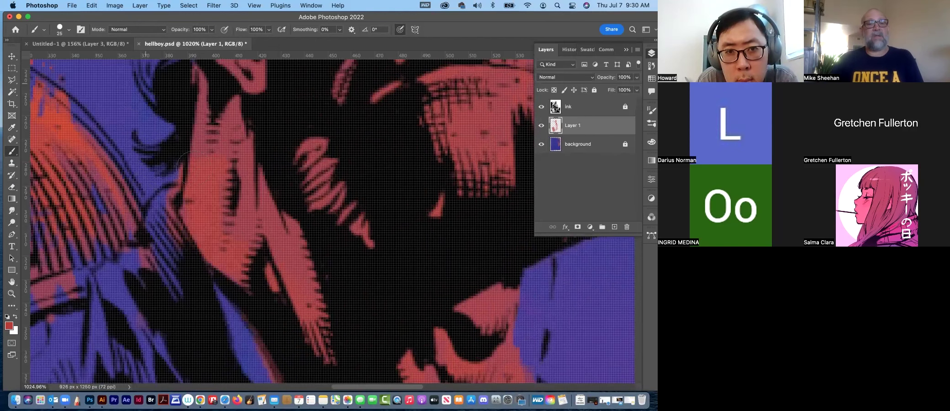
{"action": "key", "text": "bracketleft"}
{"action": "key", "text": "bracketleft"}
{"action": "key", "text": "bracketleft"}
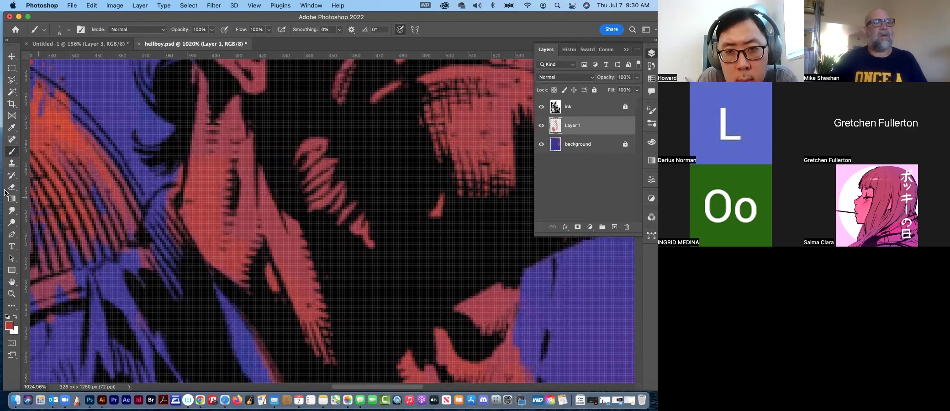
Return to the Pencil Sketch 2 brush at 15 px and move Photoshop aside to show Finder
{"action": "left_click", "coordinate": [69, 29]}
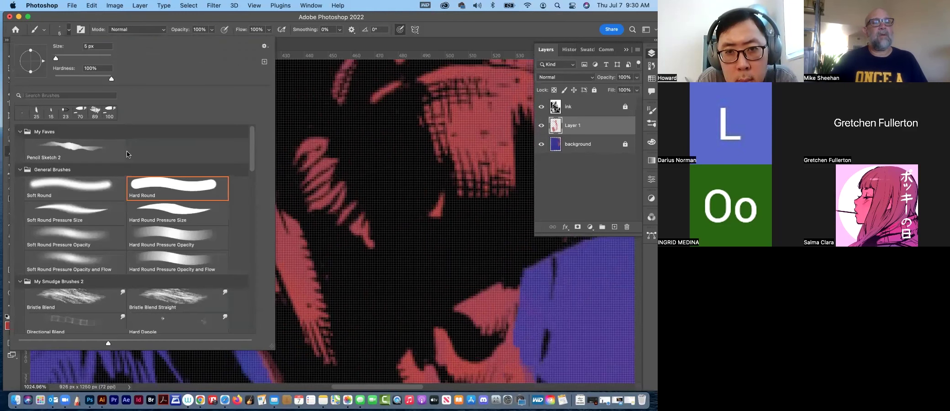
{"action": "left_click", "coordinate": [102, 149]}
{"action": "key", "text": "Return"}
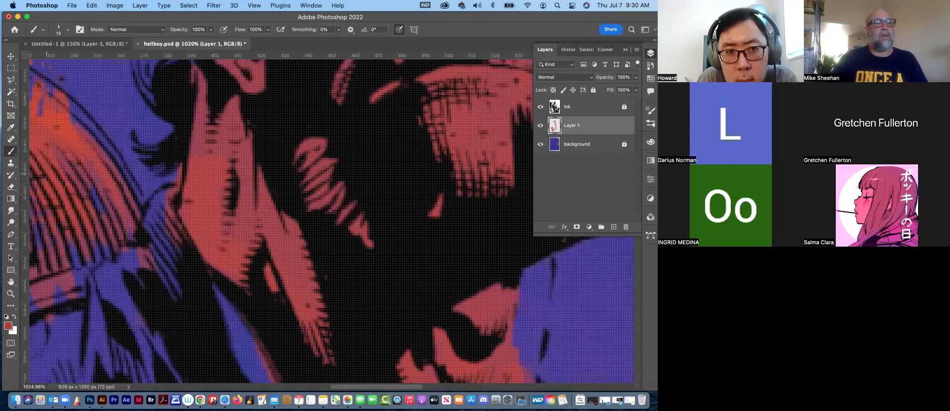
{"action": "key", "text": "F11"}
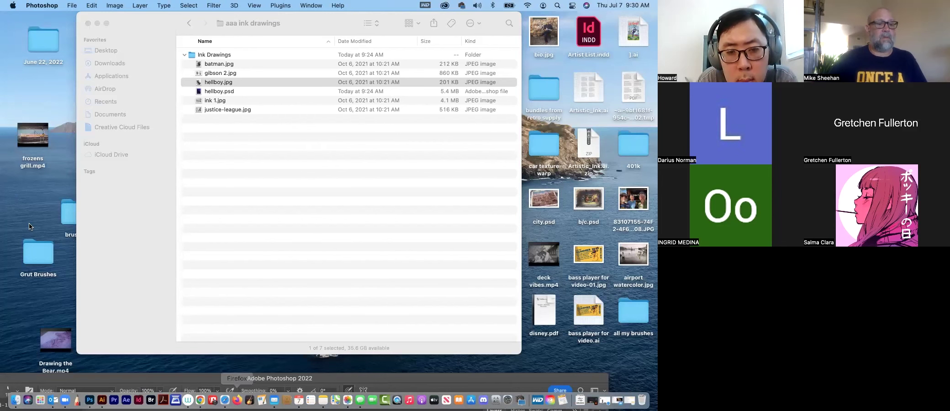
Drag the Photoshop window back to bring the hellboy.psd canvas into view
{"action": "mouse_move", "coordinate": [9, 379]}
{"action": "left_mouse_down"}
{"action": "mouse_move", "coordinate": [111, 266]}
{"action": "mouse_move", "coordinate": [69, 5]}
{"action": "left_mouse_up"}
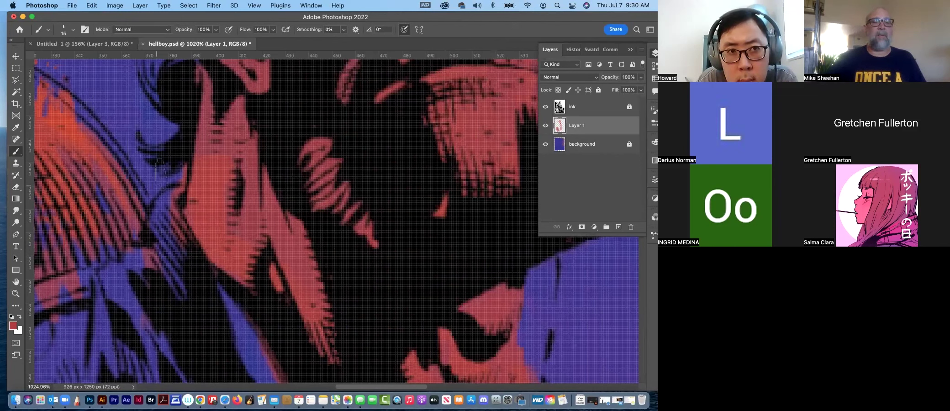
Give the Eraser a 9 px Hard Round tip and pan over to the red tail arc
{"action": "key", "text": "e"}
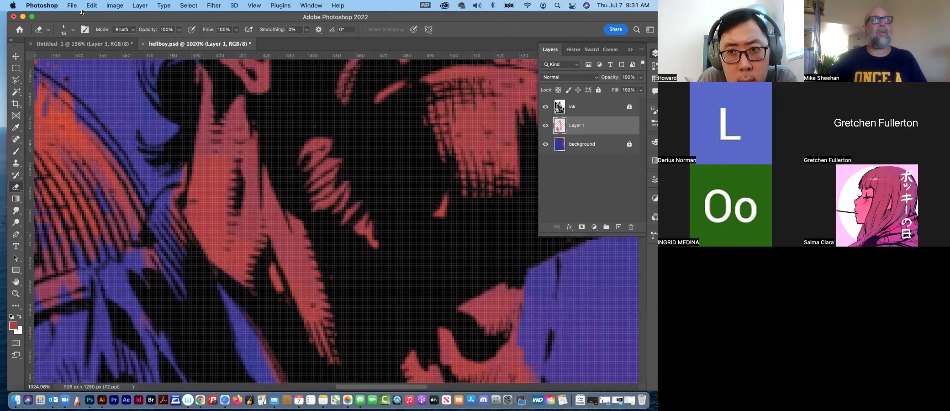
{"action": "left_click", "coordinate": [72, 30]}
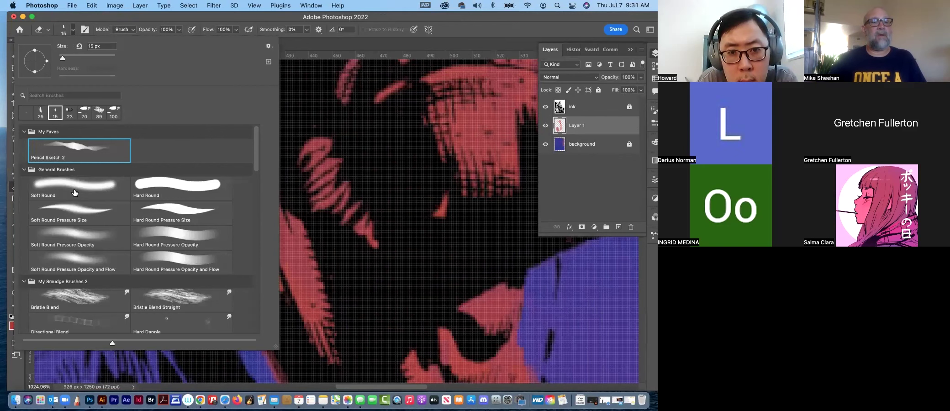
{"action": "left_click", "coordinate": [167, 186]}
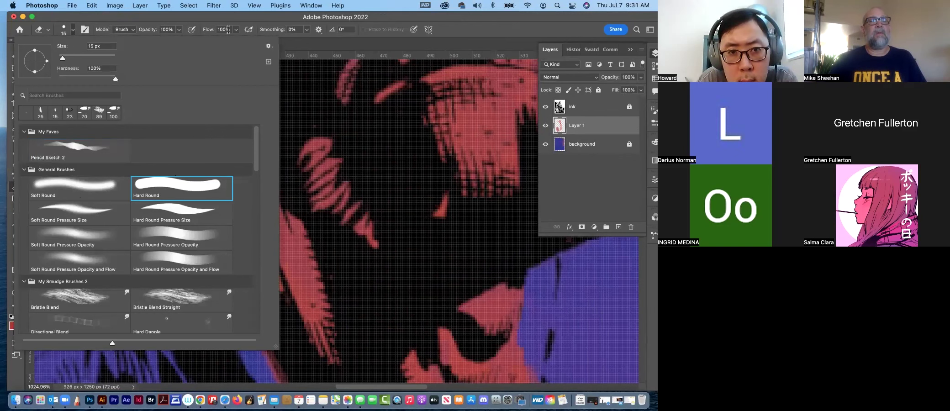
{"action": "left_click", "coordinate": [229, 18]}
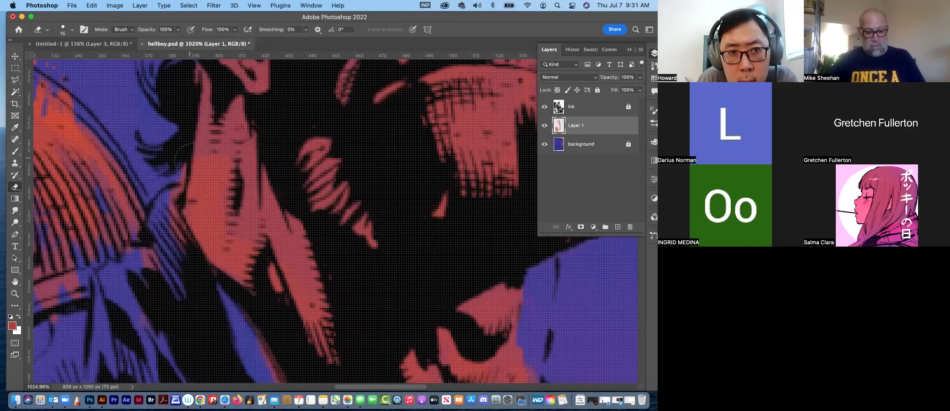
{"action": "key", "text": "bracketleft"}
{"action": "key", "text": "bracketleft"}
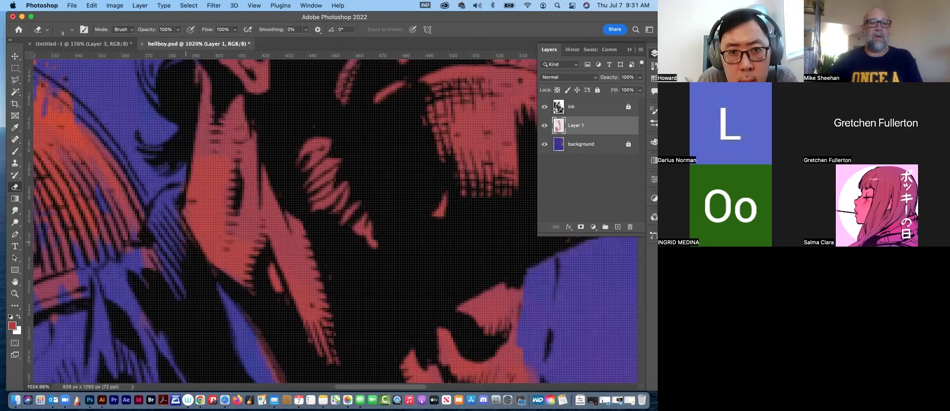
{"action": "mouse_move", "coordinate": [330, 198]}
{"action": "left_mouse_down"}
{"action": "mouse_move", "coordinate": [342, 263]}
{"action": "mouse_move", "coordinate": [333, 299]}
{"action": "mouse_move", "coordinate": [339, 244]}
{"action": "mouse_move", "coordinate": [325, 227]}
{"action": "mouse_move", "coordinate": [408, 296]}
{"action": "left_mouse_up"}
{"action": "left_click_drag", "start_coordinate": [323, 227], "coordinate": [334, 236]}
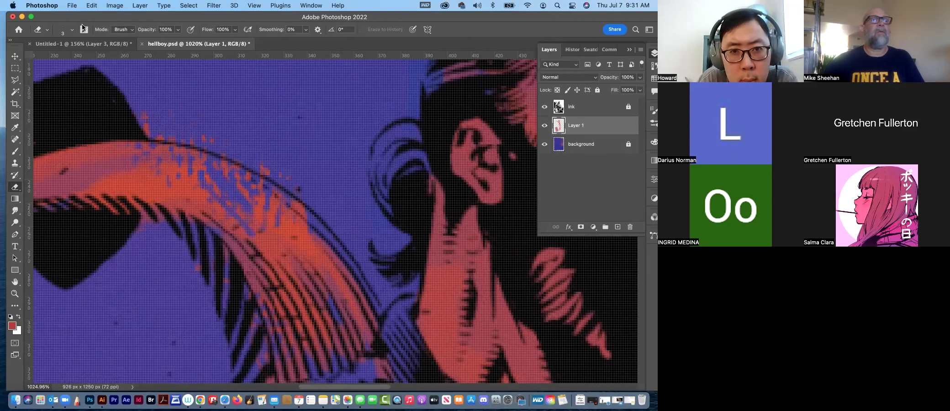
Give the Eraser a Pencil Sketch 2 tip and erase stray red paint across the tail
{"action": "left_click", "coordinate": [72, 29]}
{"action": "left_click", "coordinate": [78, 147]}
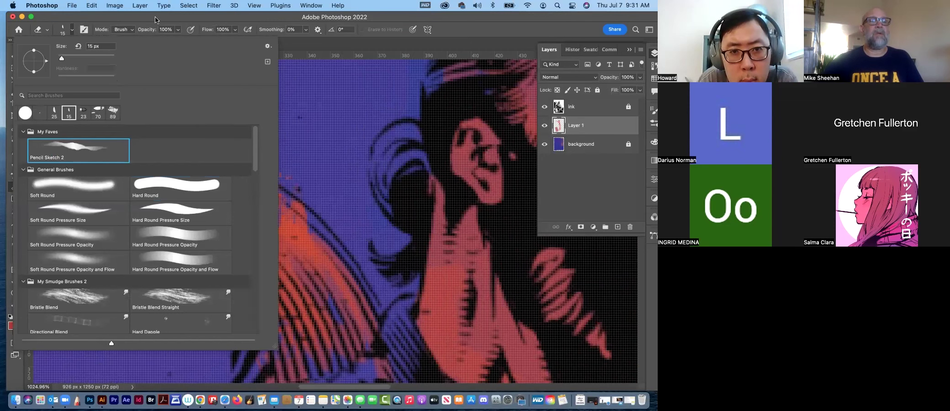
{"action": "key", "text": "Return"}
{"action": "left_click_drag", "start_coordinate": [185, 169], "coordinate": [251, 224]}
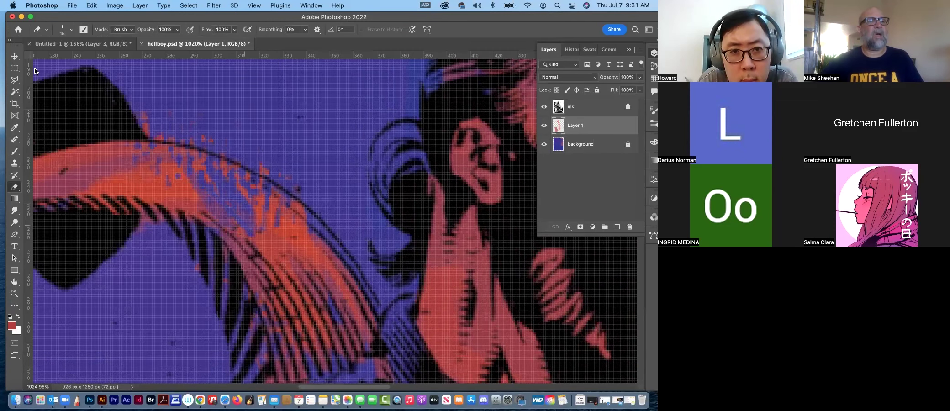
Paint red over the blue specks along the tail's upper edge
{"action": "left_click", "coordinate": [15, 151]}
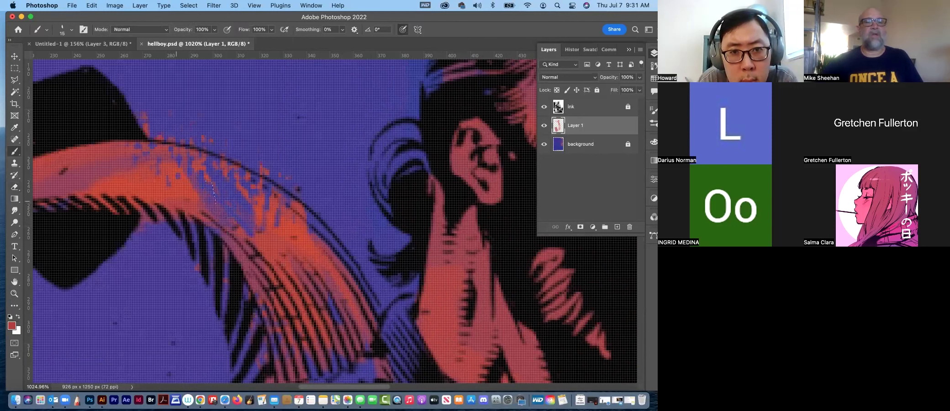
{"action": "left_click_drag", "start_coordinate": [256, 223], "coordinate": [306, 228]}
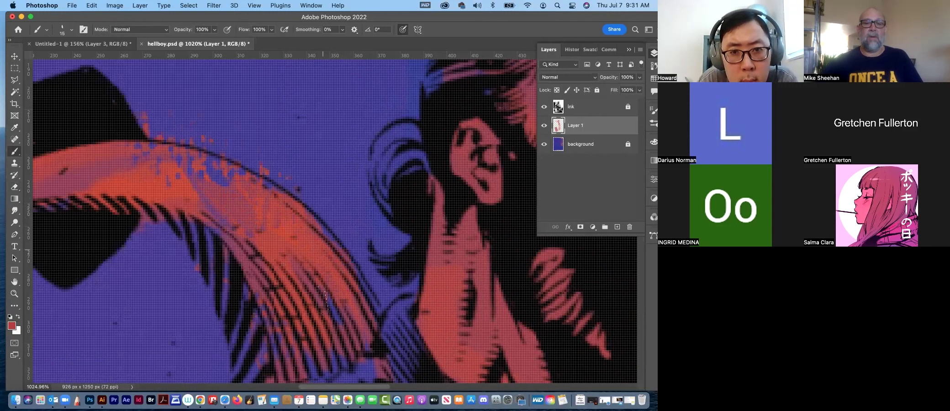
{"action": "left_click_drag", "start_coordinate": [233, 186], "coordinate": [158, 158]}
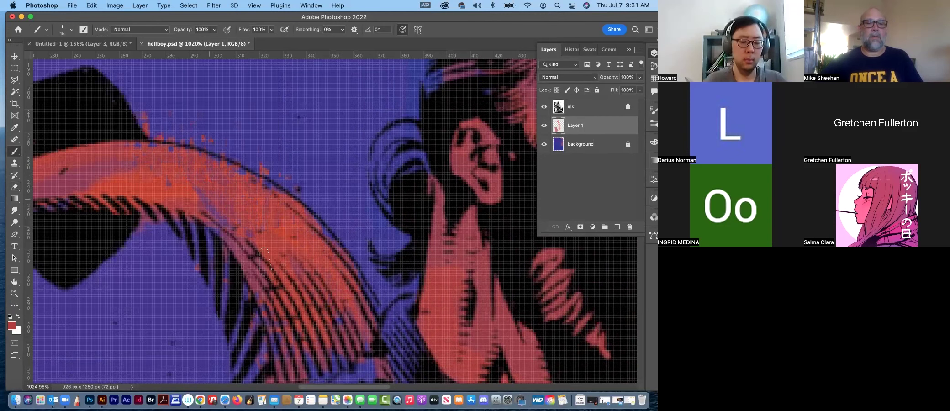
{"action": "left_click_drag", "start_coordinate": [296, 201], "coordinate": [319, 110]}
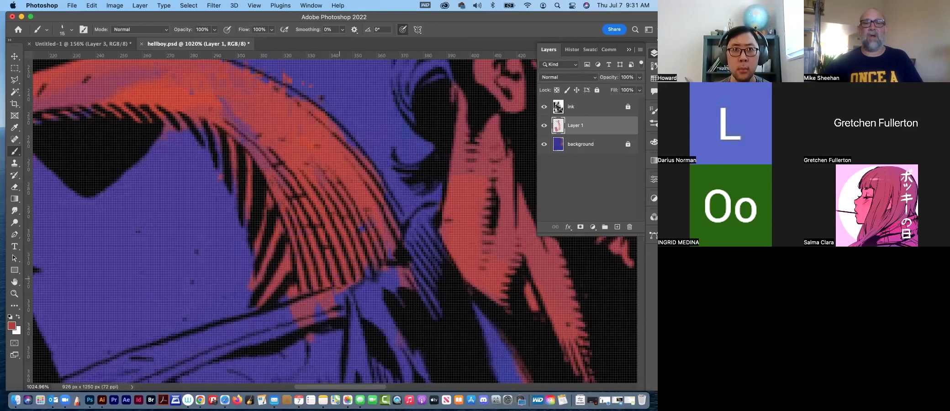
{"action": "scroll", "coordinate": [345, 162], "scroll_direction": "down", "scroll_amount": 2}
{"action": "scroll", "coordinate": [345, 162], "scroll_direction": "down", "scroll_amount": 1}
{"action": "scroll", "coordinate": [349, 153], "scroll_direction": "down", "scroll_amount": 1}
Review the full Hellboy artwork, zoom back onto the tail arc, and undo its last red stroke
{"action": "key", "text": "super+minus"}
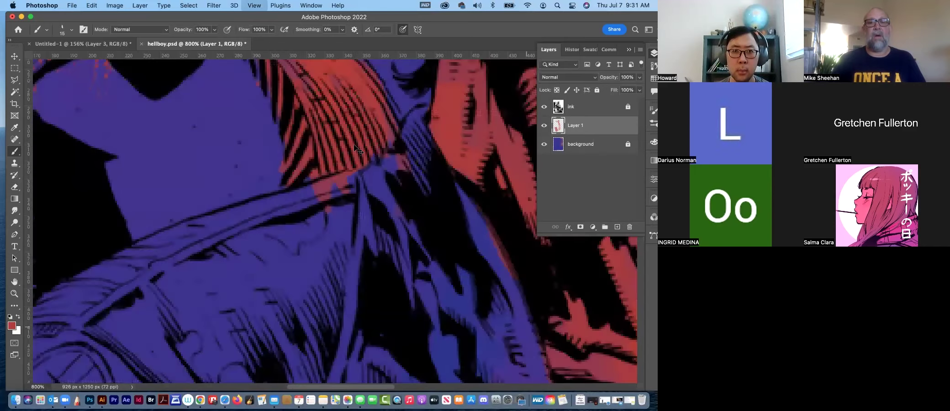
{"action": "key", "text": "super+minus"}
{"action": "key", "text": "super+minus"}
{"action": "key", "text": "super+minus"}
{"action": "key", "text": "super+minus"}
{"action": "key", "text": "super+minus"}
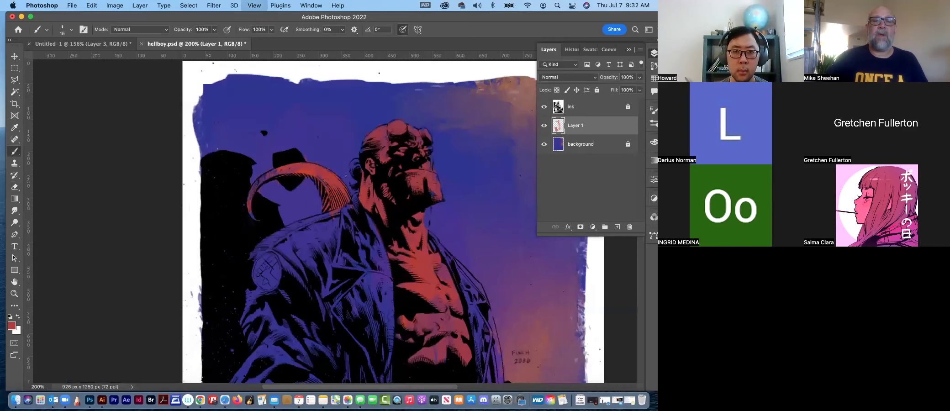
{"action": "key", "text": "super+minus"}
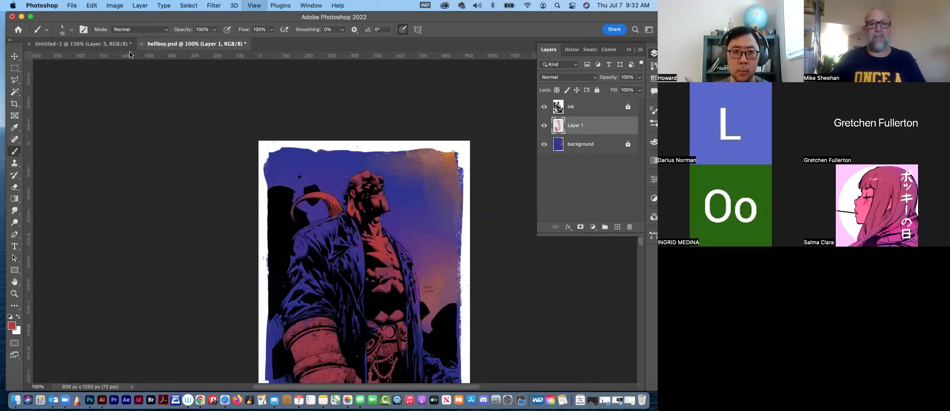
{"action": "key", "text": "super+equal"}
{"action": "key", "text": "super+equal"}
{"action": "key", "text": "super+equal"}
{"action": "key", "text": "super+equal"}
{"action": "key", "text": "super+equal"}
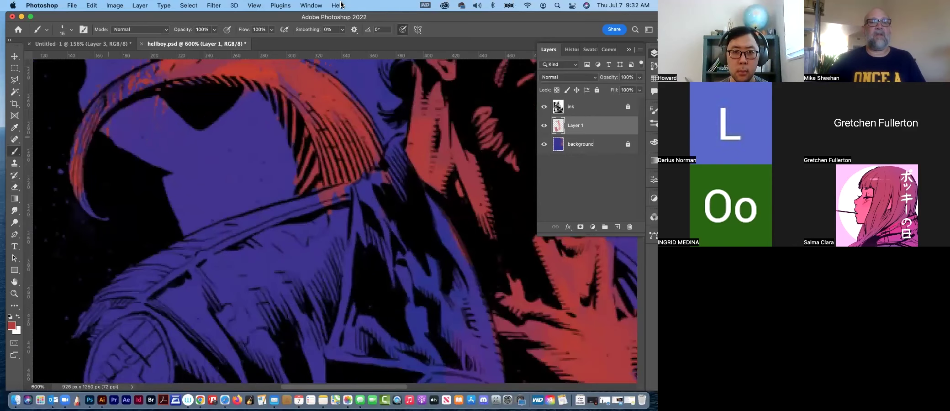
{"action": "left_click_drag", "start_coordinate": [224, 149], "coordinate": [311, 164]}
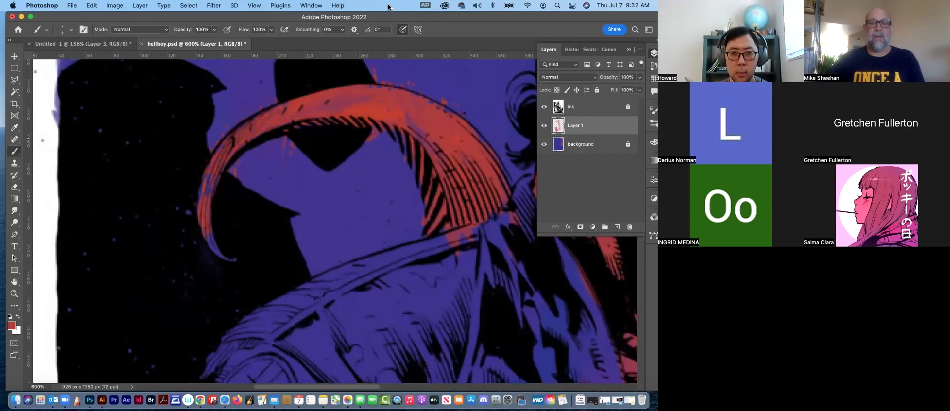
{"action": "key", "text": "super+z"}
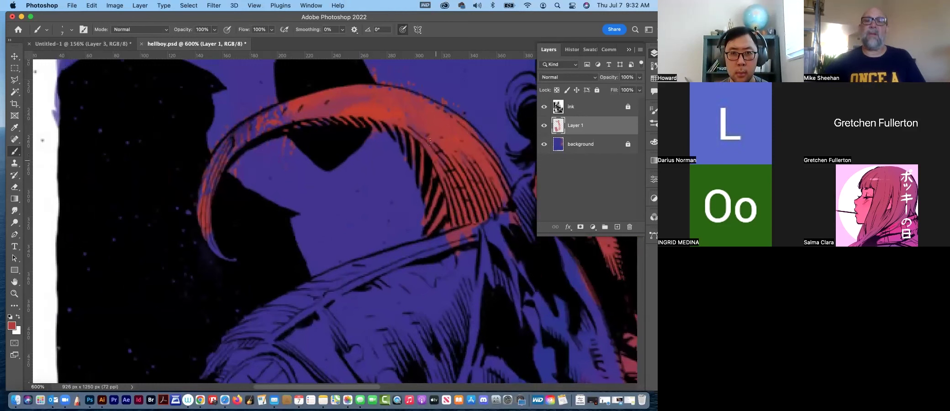
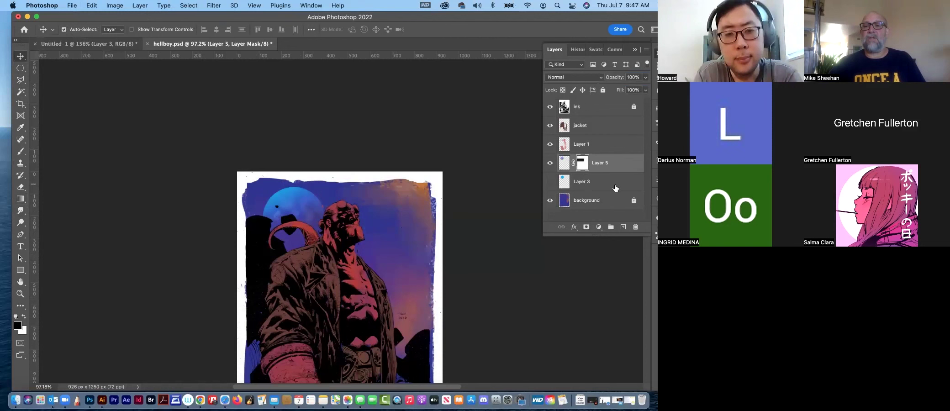
Move the blue moon on Layer 3 up and to the left with Free Transform
{"action": "left_click", "coordinate": [552, 183]}
{"action": "left_click", "coordinate": [550, 182]}
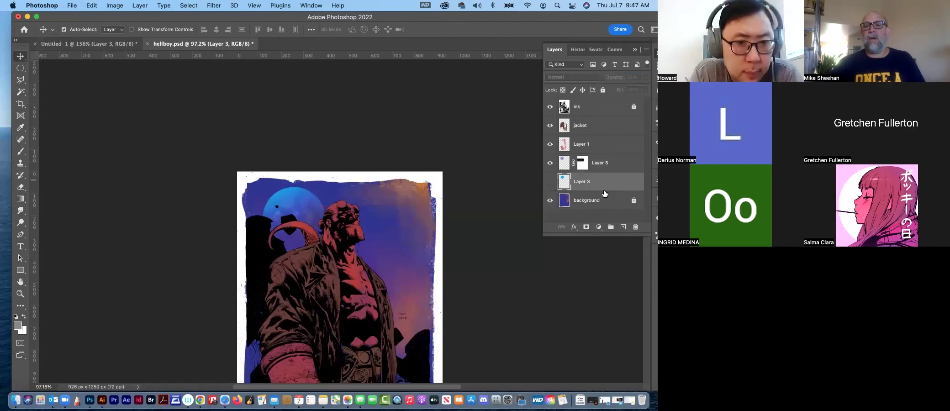
{"action": "left_click", "coordinate": [551, 181]}
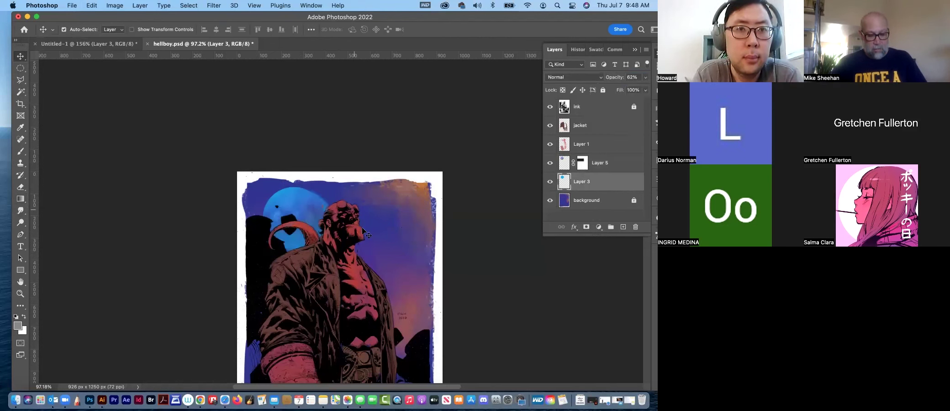
{"action": "left_click_drag", "start_coordinate": [363, 225], "coordinate": [316, 188]}
{"action": "key", "text": "ctrl+t"}
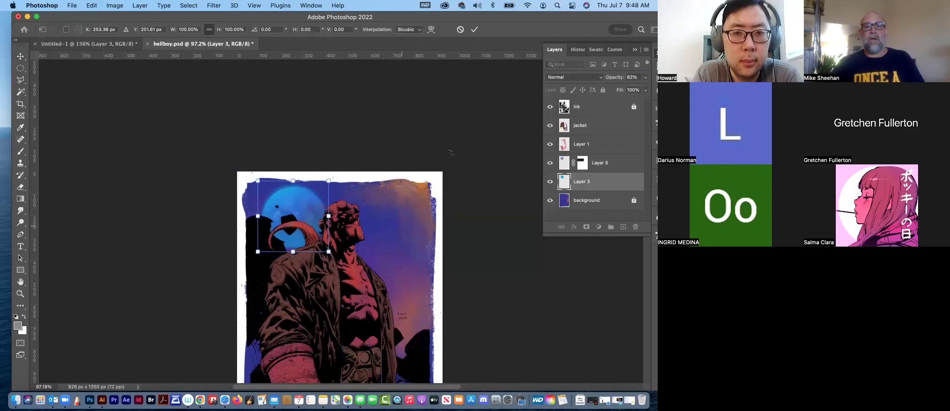
{"action": "key", "text": "Return"}
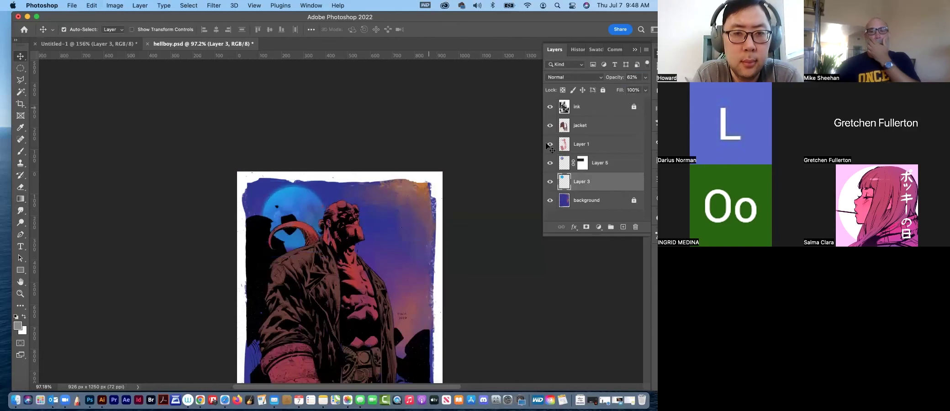
Lower Layer 3's opacity from 62% to 41%
{"action": "left_click", "coordinate": [647, 78]}
{"action": "left_click", "coordinate": [647, 78]}
{"action": "left_click", "coordinate": [646, 78]}
{"action": "left_click_drag", "start_coordinate": [630, 89], "coordinate": [621, 94]}
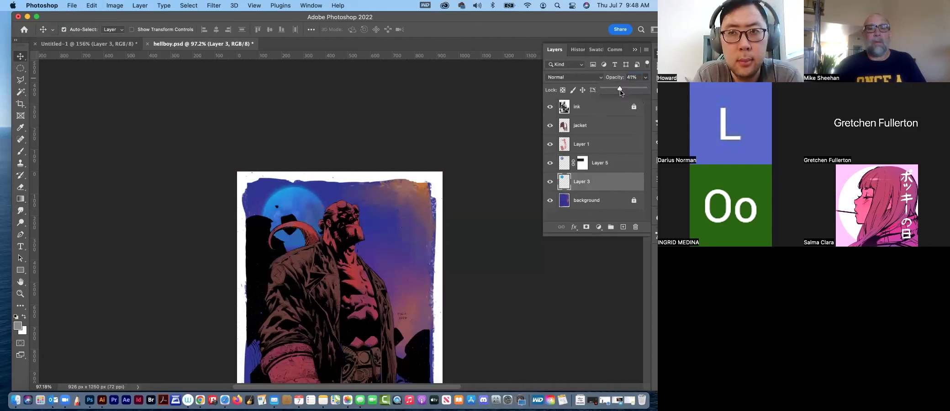
{"action": "left_click", "coordinate": [22, 61]}
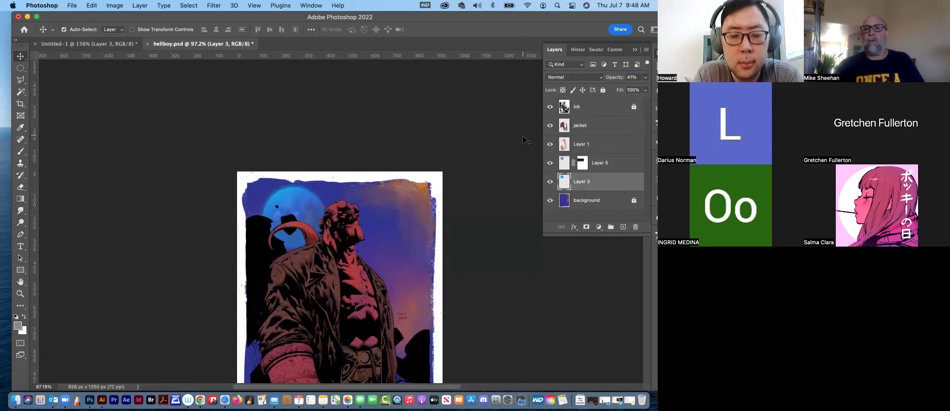
Link Layer 3 with Layer 5
{"action": "left_click", "coordinate": [623, 163]}
{"action": "left_click", "coordinate": [624, 181], "text": "shift"}
{"action": "left_click", "coordinate": [561, 227]}
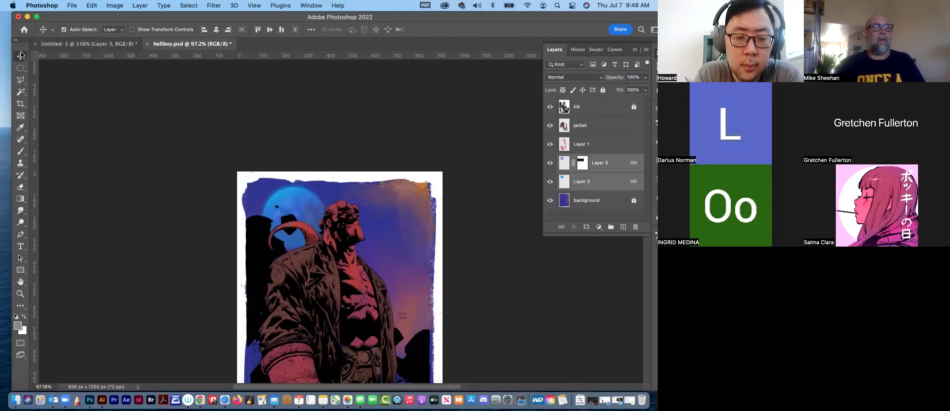
Zoom the Hellboy artwork to 134% and pan it into view
{"action": "left_click", "coordinate": [420, 195]}
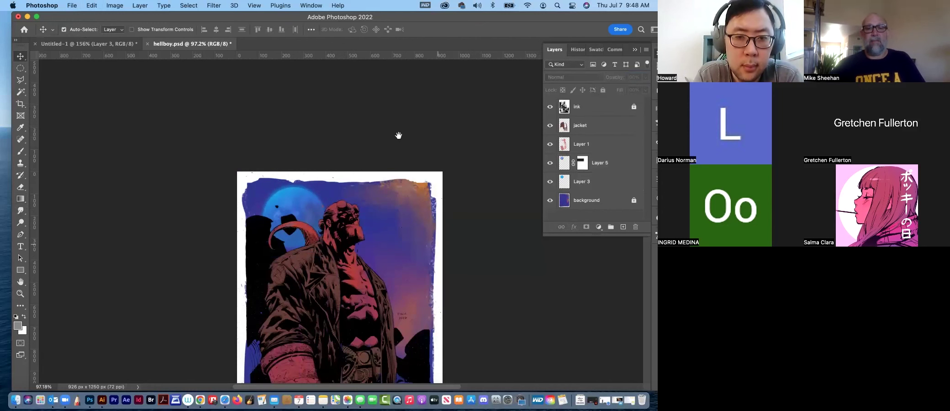
{"action": "left_click_drag", "start_coordinate": [354, 313], "coordinate": [315, 201]}
{"action": "key", "text": "z"}
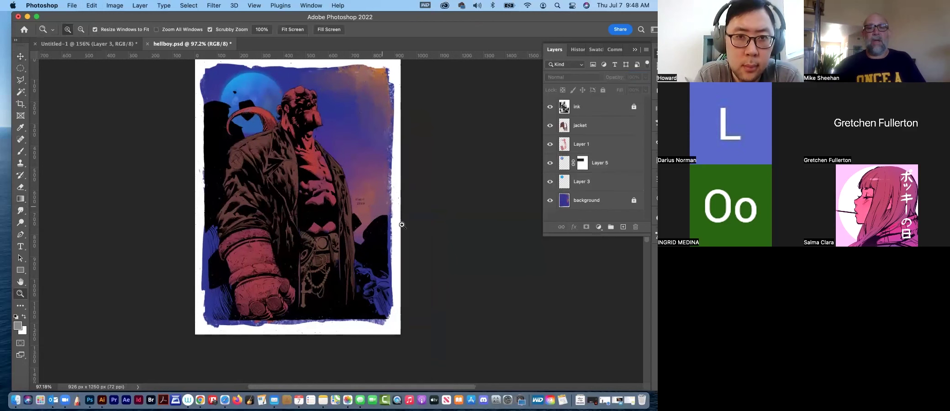
{"action": "left_click", "coordinate": [402, 225]}
{"action": "left_click_drag", "start_coordinate": [395, 225], "coordinate": [376, 282]}
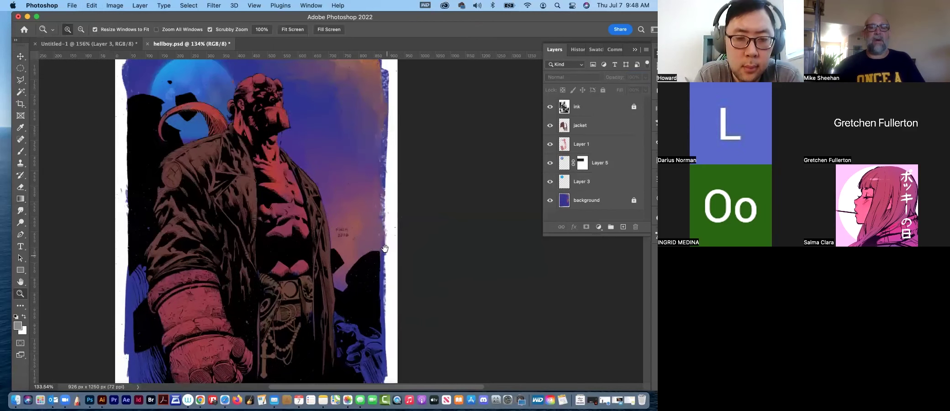
Start a new document from the File menu, then dismiss the setup without creating it
{"action": "left_click", "coordinate": [64, 7]}
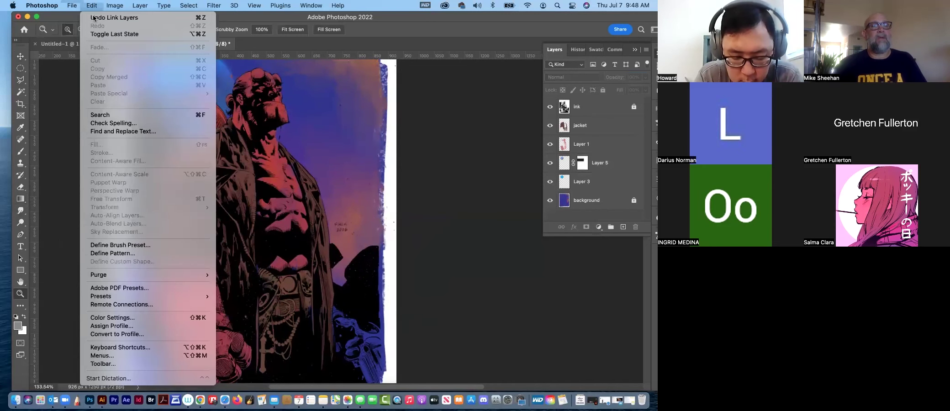
{"action": "key", "text": "Return"}
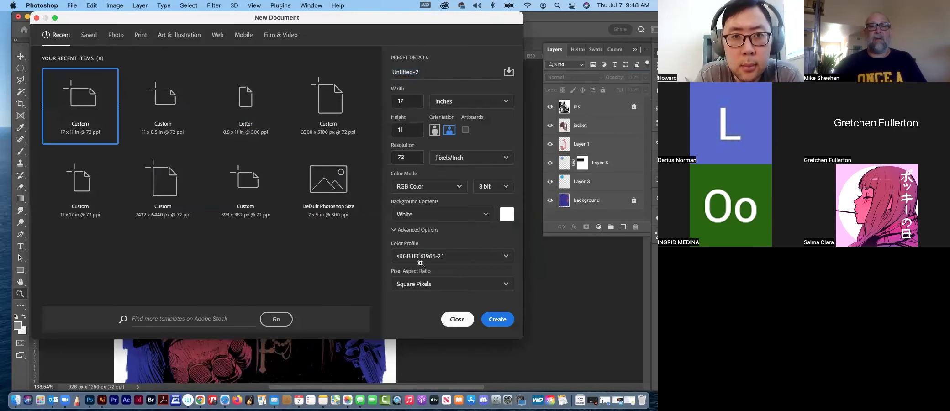
{"action": "left_click", "coordinate": [457, 319]}
Sample the sky's blue with the Brush tool and select the jacket layer
{"action": "key", "text": "v"}
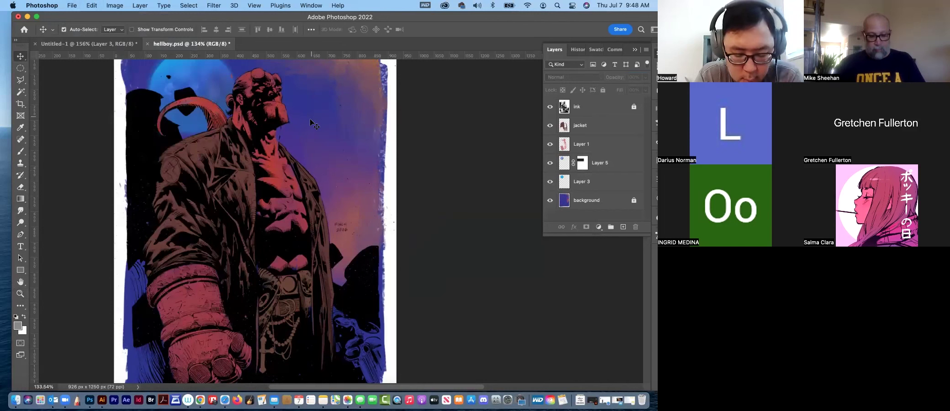
{"action": "key", "text": "b"}
{"action": "left_click", "coordinate": [313, 107], "text": "alt"}
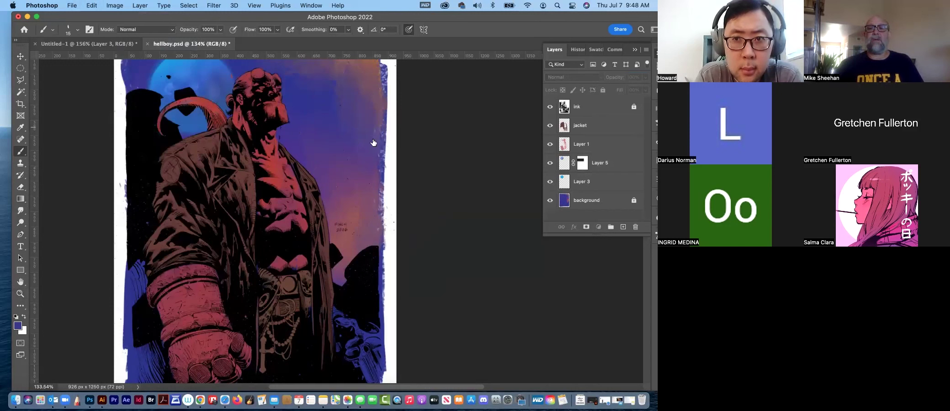
{"action": "left_click", "coordinate": [602, 129]}
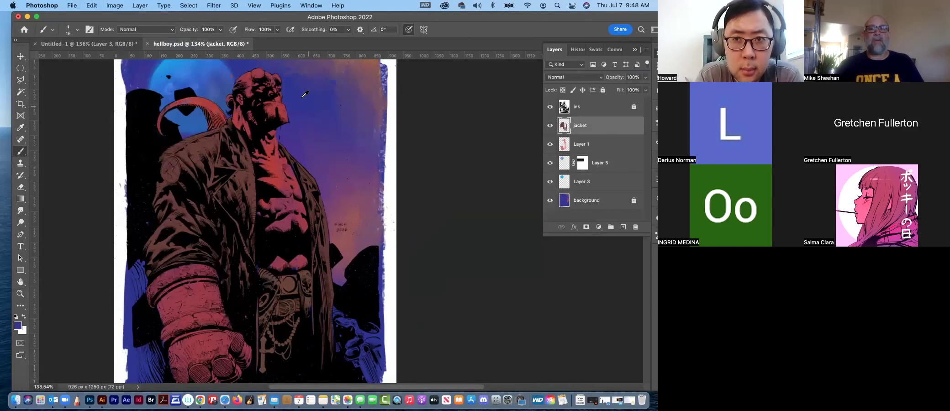
Fill Untitled-1 with the blue colour and pick red from the swatches
{"action": "left_click", "coordinate": [108, 44]}
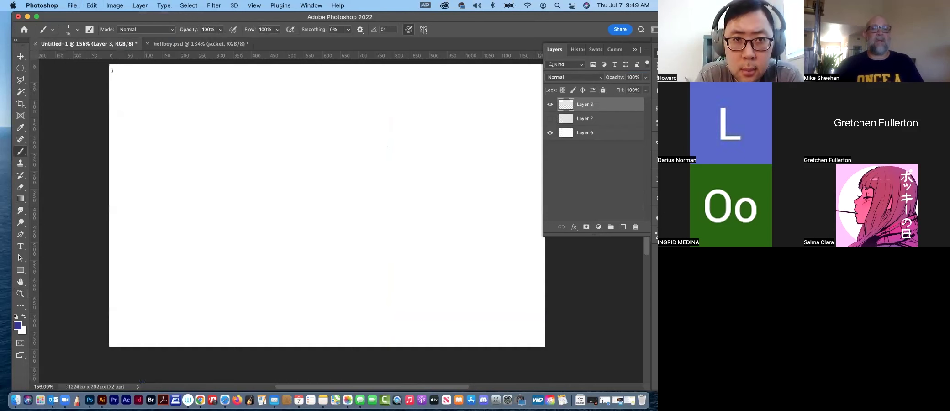
{"action": "key", "text": "alt+BackSpace"}
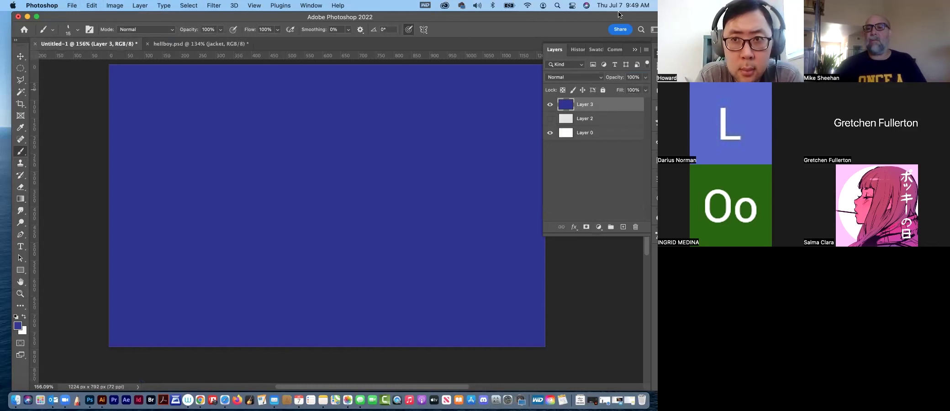
{"action": "left_click_drag", "start_coordinate": [542, 21], "coordinate": [528, 20]}
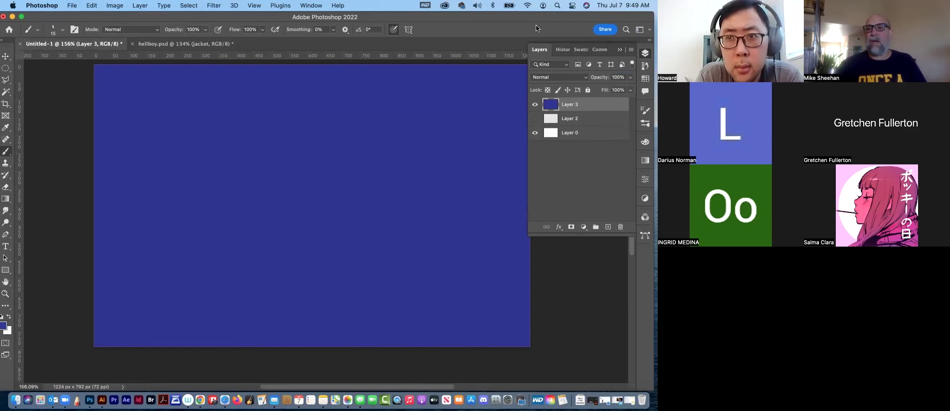
{"action": "left_click", "coordinate": [576, 49]}
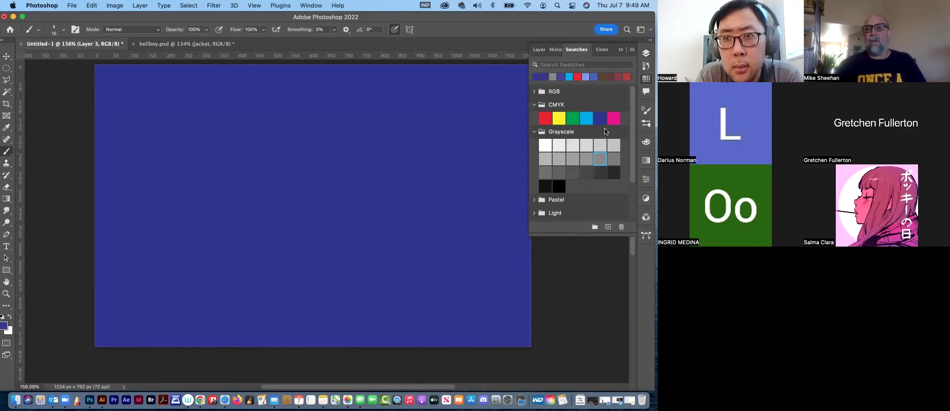
{"action": "left_click", "coordinate": [545, 118]}
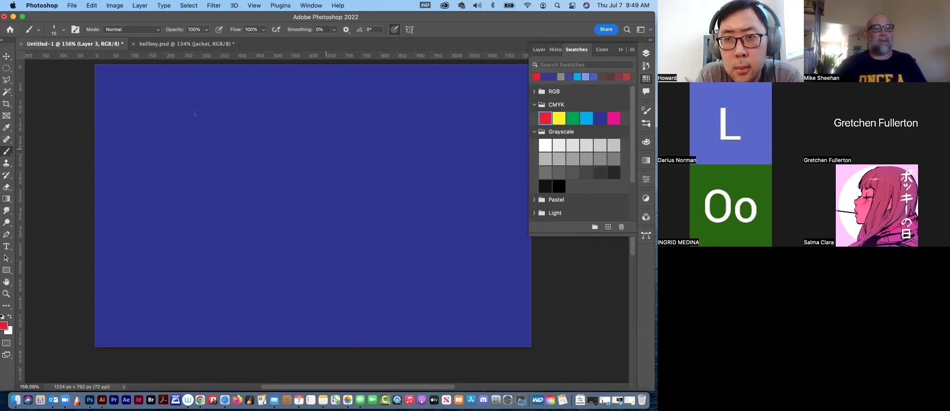
{"action": "left_click_drag", "start_coordinate": [116, 17], "coordinate": [119, 17]}
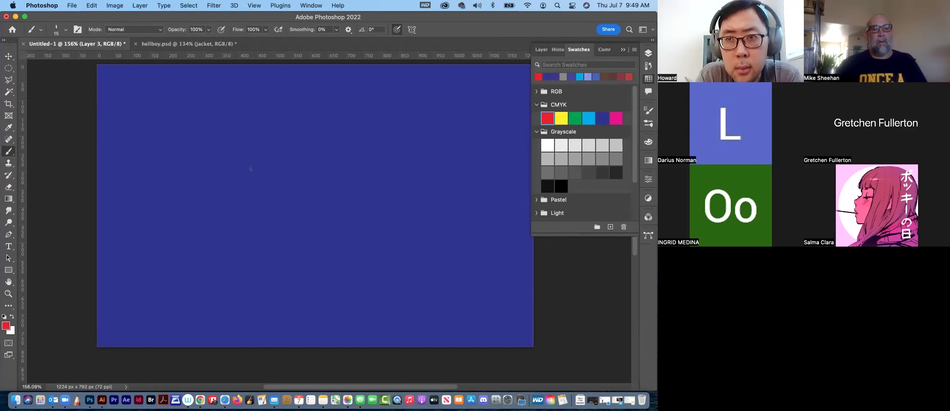
Paint a red flame shape on the blue canvas
{"action": "left_click_drag", "start_coordinate": [336, 165], "coordinate": [349, 132]}
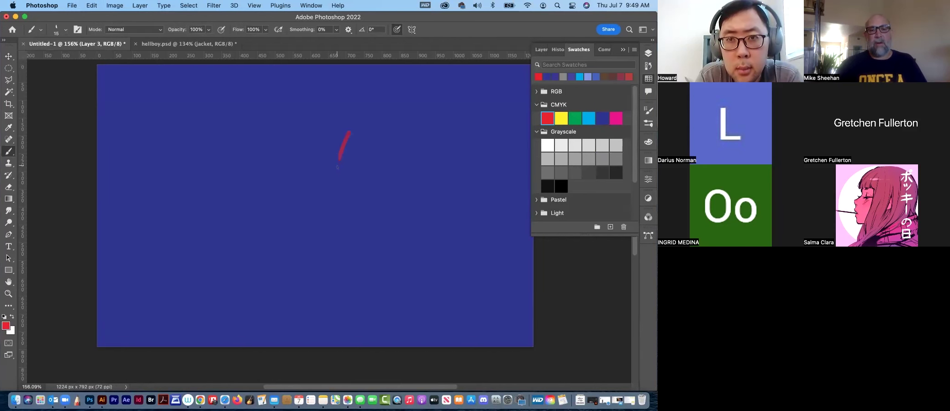
{"action": "left_click_drag", "start_coordinate": [329, 169], "coordinate": [330, 184]}
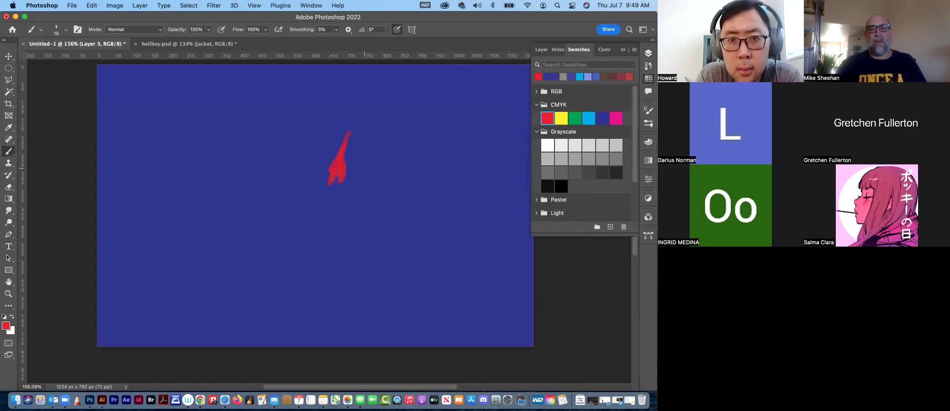
{"action": "mouse_move", "coordinate": [343, 183]}
{"action": "left_mouse_down"}
{"action": "mouse_move", "coordinate": [318, 195]}
{"action": "mouse_move", "coordinate": [340, 208]}
{"action": "mouse_move", "coordinate": [331, 222]}
{"action": "mouse_move", "coordinate": [315, 215]}
{"action": "mouse_move", "coordinate": [307, 236]}
{"action": "left_mouse_up"}
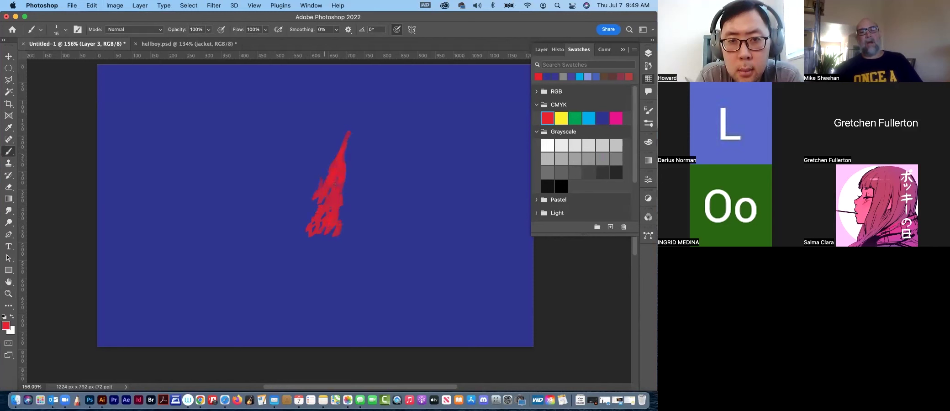
{"action": "mouse_move", "coordinate": [349, 174]}
{"action": "left_mouse_down"}
{"action": "mouse_move", "coordinate": [351, 137]}
{"action": "mouse_move", "coordinate": [376, 121]}
{"action": "left_mouse_up"}
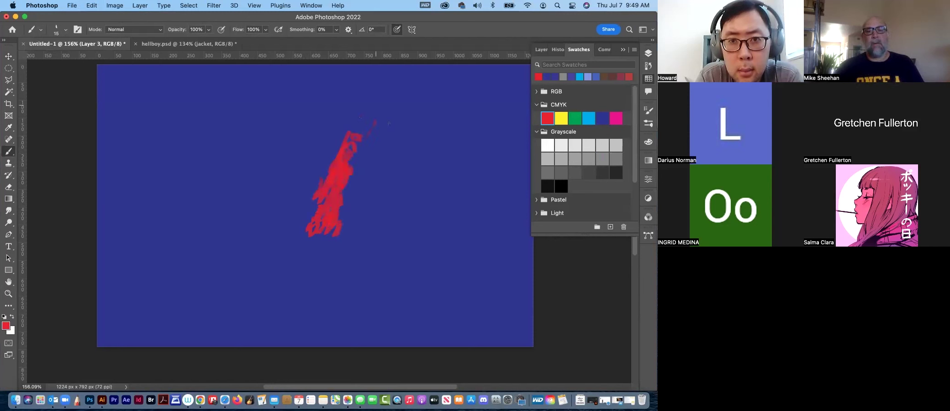
{"action": "left_click", "coordinate": [407, 111]}
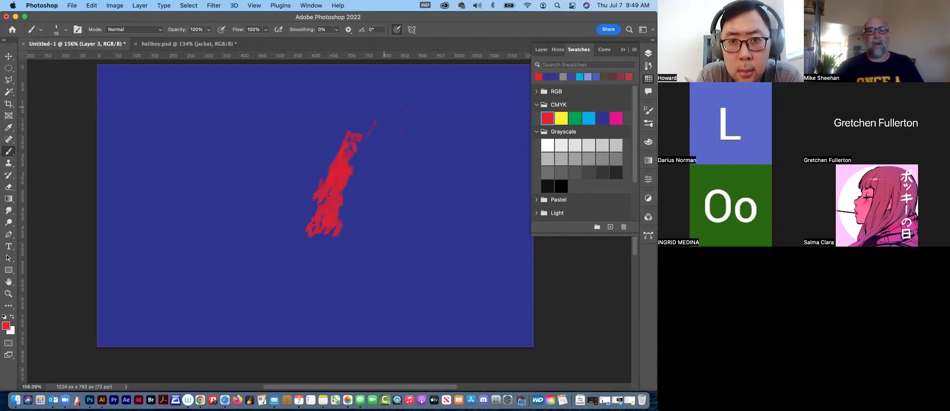
{"action": "mouse_move", "coordinate": [312, 211]}
{"action": "left_mouse_down"}
{"action": "mouse_move", "coordinate": [308, 219]}
{"action": "mouse_move", "coordinate": [302, 191]}
{"action": "left_mouse_up"}
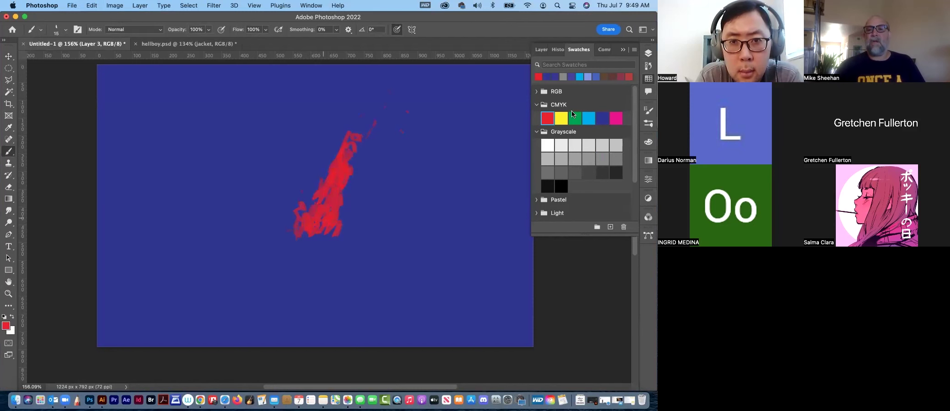
Choose orange in the Color Picker and paint it over the flame's base and middle
{"action": "left_click", "coordinate": [5, 326]}
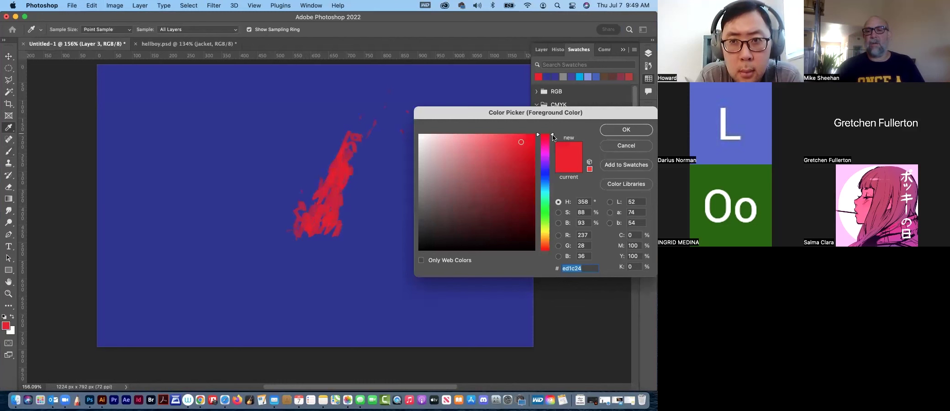
{"action": "left_click", "coordinate": [544, 221]}
{"action": "left_click_drag", "start_coordinate": [546, 239], "coordinate": [546, 240]}
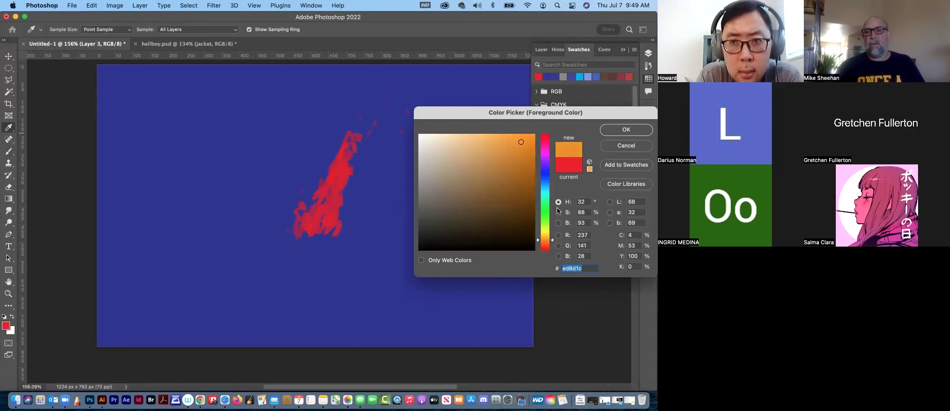
{"action": "left_click", "coordinate": [610, 130]}
{"action": "mouse_move", "coordinate": [327, 199]}
{"action": "left_mouse_down"}
{"action": "mouse_move", "coordinate": [324, 210]}
{"action": "mouse_move", "coordinate": [342, 165]}
{"action": "left_mouse_up"}
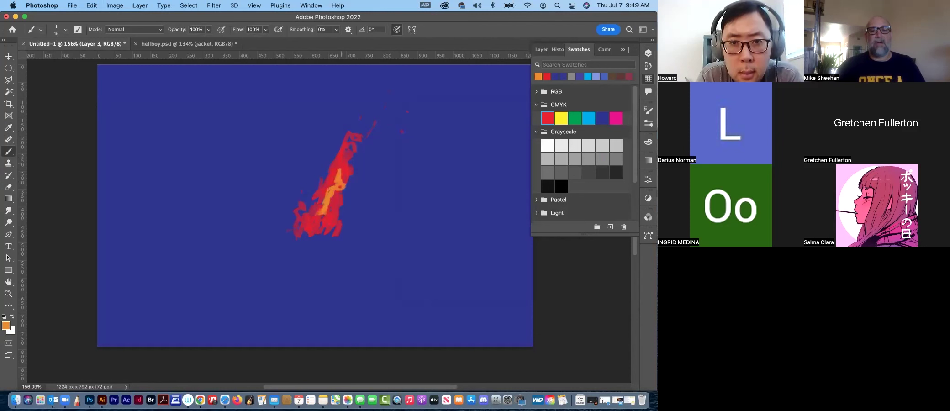
{"action": "mouse_move", "coordinate": [314, 221]}
{"action": "left_mouse_down"}
{"action": "mouse_move", "coordinate": [324, 234]}
{"action": "mouse_move", "coordinate": [327, 226]}
{"action": "left_mouse_up"}
{"action": "left_click_drag", "start_coordinate": [335, 185], "coordinate": [338, 174]}
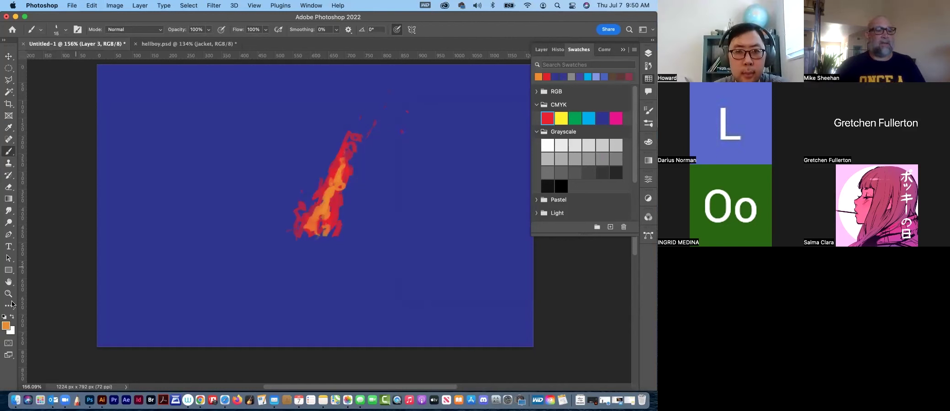
Shift the colour to yellow-orange edb01c and add strokes to the flame
{"action": "left_click", "coordinate": [5, 325]}
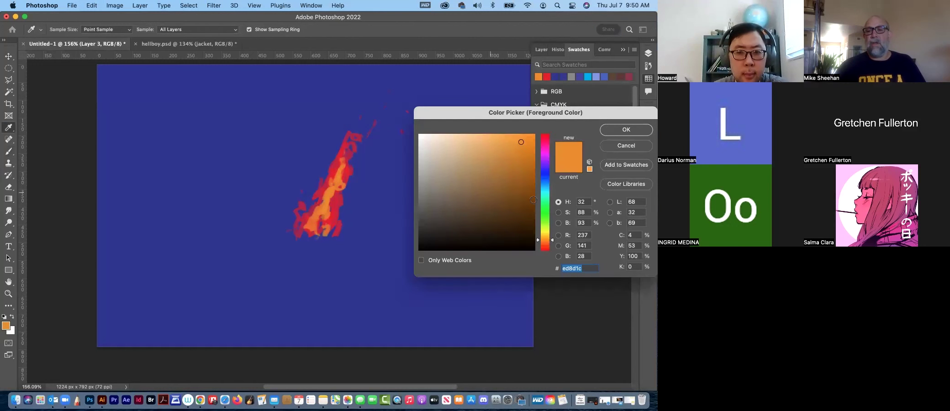
{"action": "left_click_drag", "start_coordinate": [552, 241], "coordinate": [560, 229]}
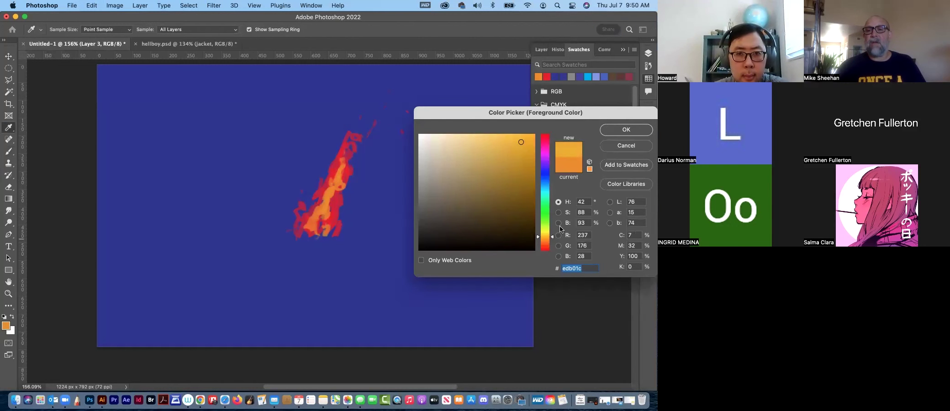
{"action": "left_click", "coordinate": [610, 131]}
{"action": "key", "text": "b"}
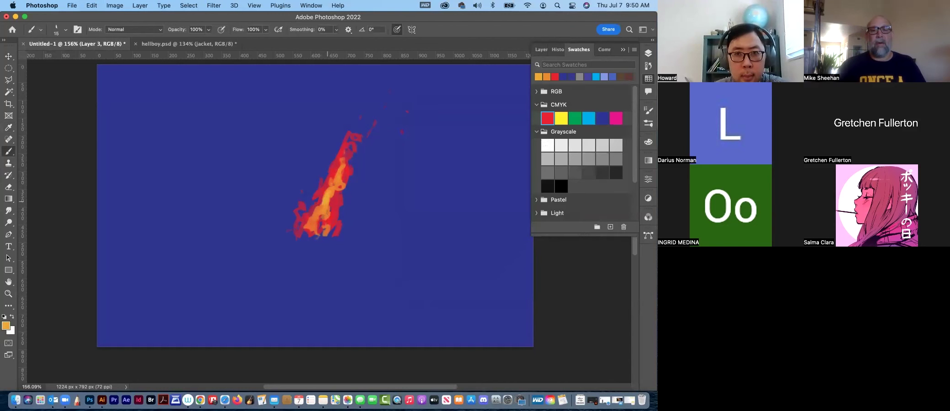
{"action": "left_click_drag", "start_coordinate": [331, 199], "coordinate": [319, 226]}
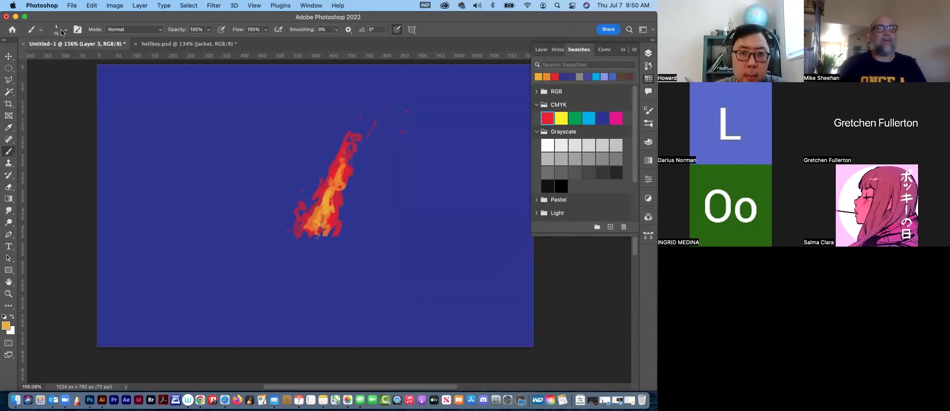
Smear the flame tip upward with the Impressionist Blender 2 smudge brush at size 40
{"action": "right_click", "coordinate": [98, 137]}
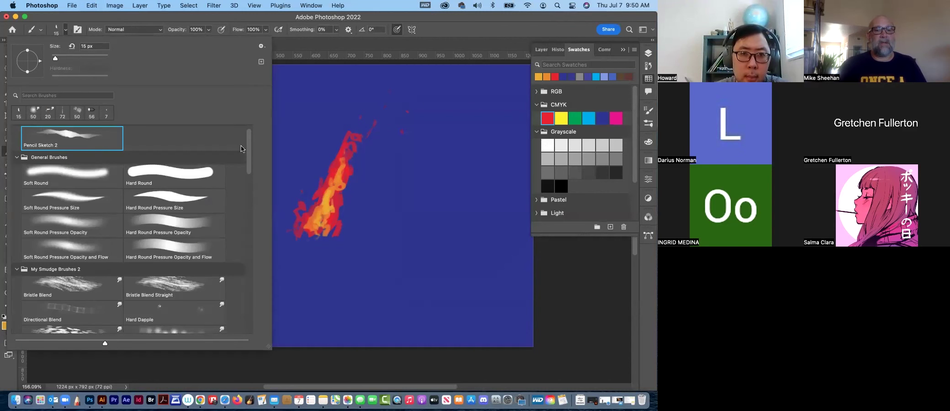
{"action": "scroll", "coordinate": [99, 246], "scroll_direction": "down", "scroll_amount": 2}
{"action": "scroll", "coordinate": [99, 246], "scroll_direction": "down", "scroll_amount": 2}
{"action": "scroll", "coordinate": [99, 245], "scroll_direction": "down", "scroll_amount": 1}
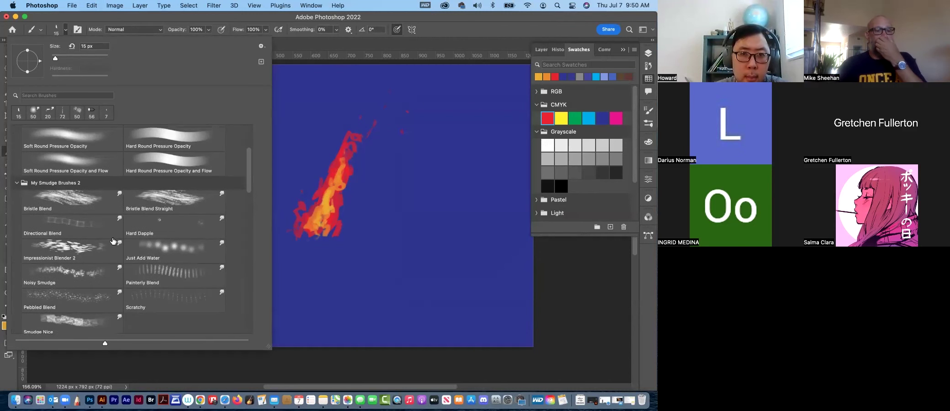
{"action": "left_click", "coordinate": [99, 246]}
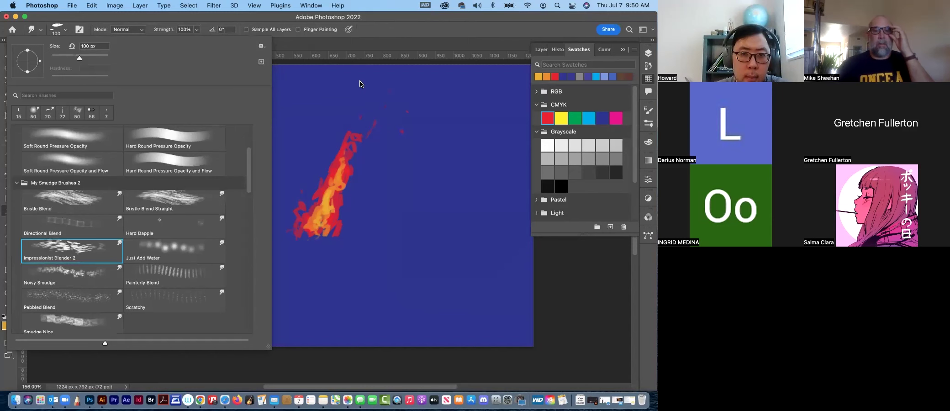
{"action": "key", "text": "Return"}
{"action": "key", "text": "bracketleft"}
{"action": "key", "text": "bracketleft"}
{"action": "key", "text": "bracketleft"}
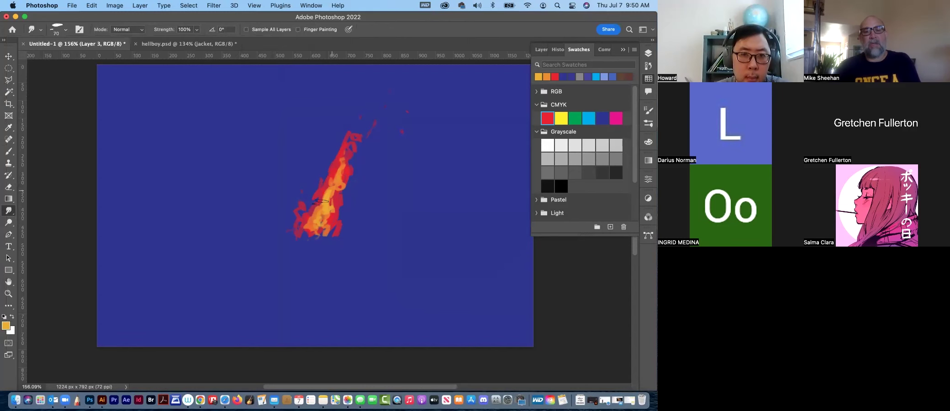
{"action": "key", "text": "bracketleft"}
{"action": "key", "text": "bracketleft"}
{"action": "key", "text": "bracketleft"}
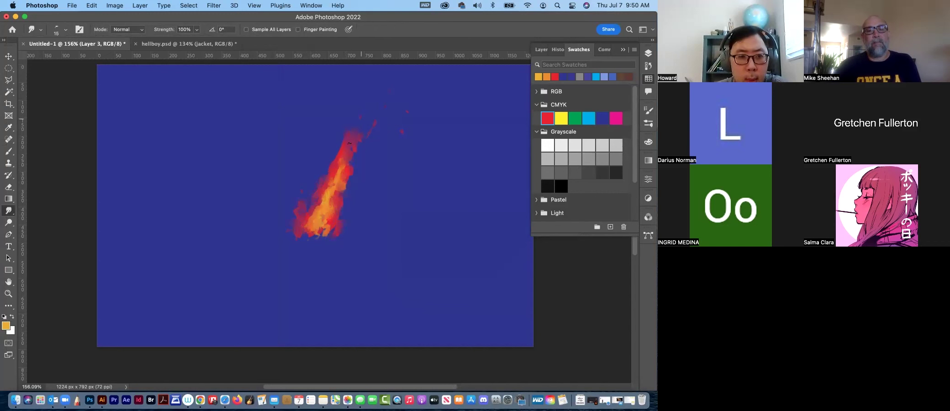
{"action": "key", "text": "bracketright"}
{"action": "key", "text": "bracketright"}
{"action": "key", "text": "bracketright"}
{"action": "left_click_drag", "start_coordinate": [355, 143], "coordinate": [366, 119]}
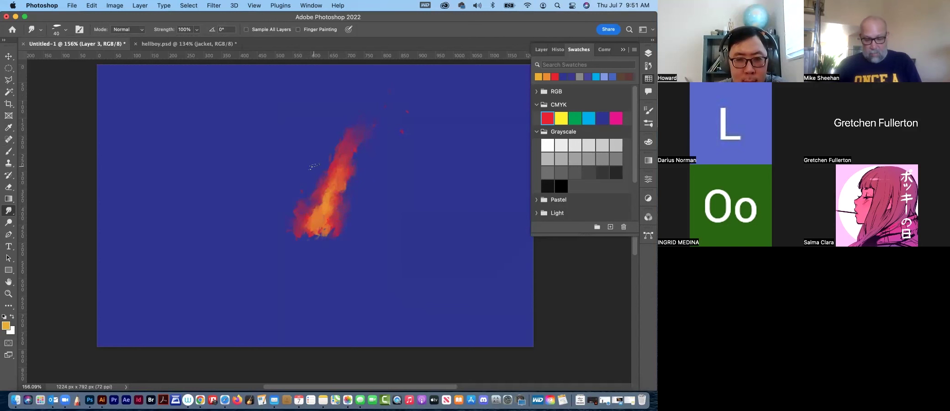
Choose a pale golden yellow and dab a highlight into the flame
{"action": "left_click", "coordinate": [562, 117]}
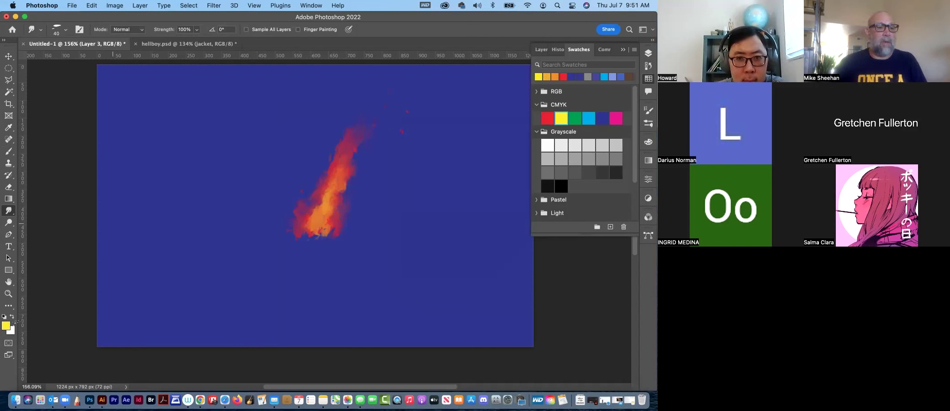
{"action": "left_click", "coordinate": [6, 327]}
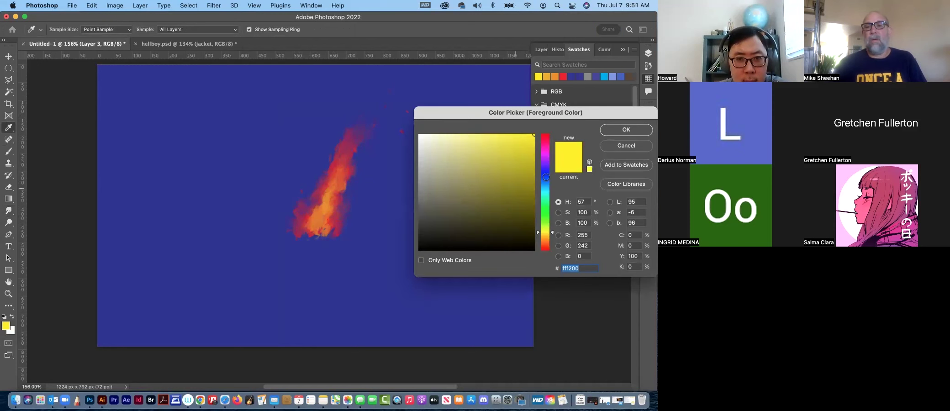
{"action": "left_click_drag", "start_coordinate": [553, 234], "coordinate": [554, 236]}
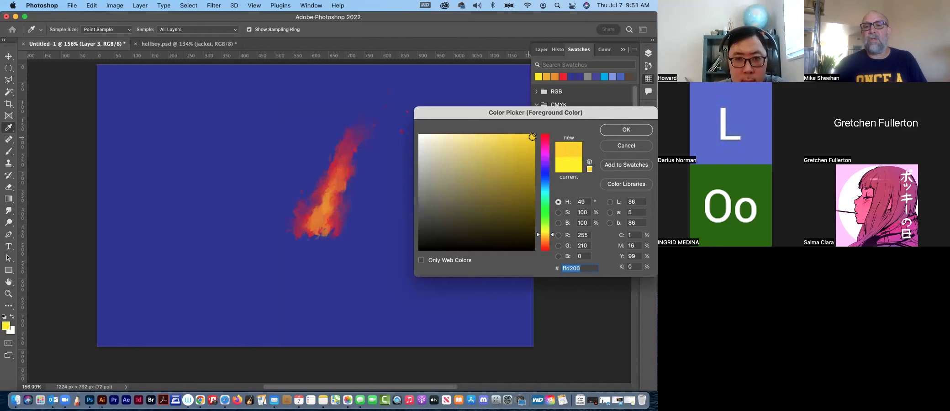
{"action": "left_click", "coordinate": [493, 132]}
{"action": "left_click_drag", "start_coordinate": [499, 134], "coordinate": [494, 134]}
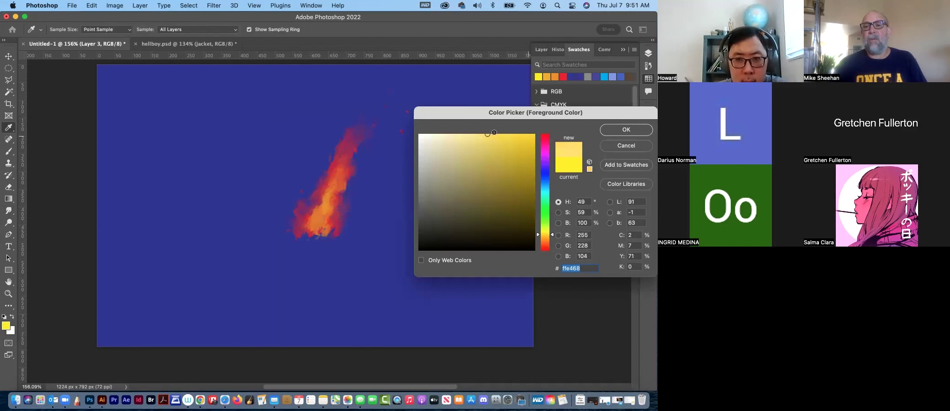
{"action": "left_click", "coordinate": [610, 131]}
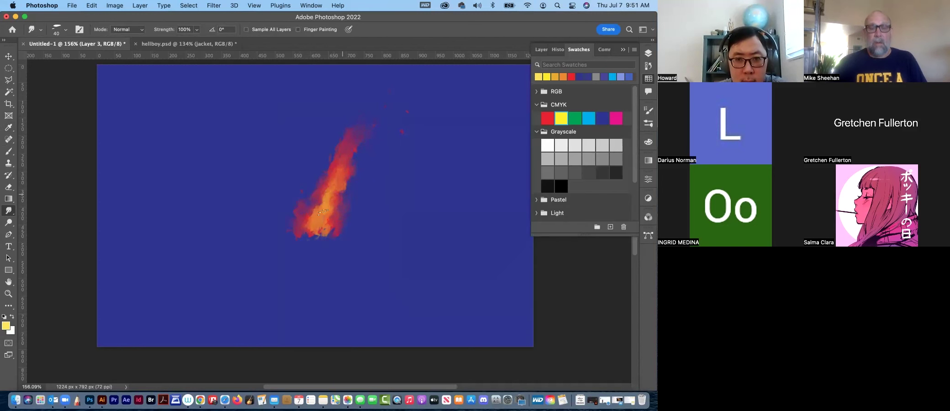
{"action": "key", "text": "b"}
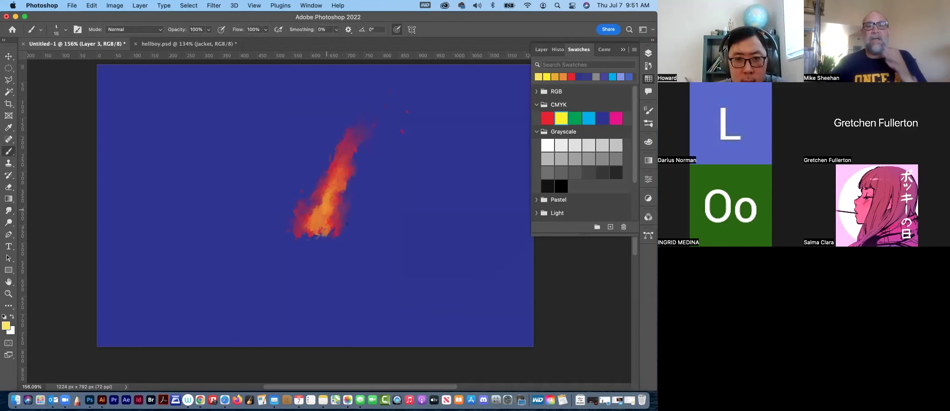
{"action": "left_click_drag", "start_coordinate": [320, 215], "coordinate": [318, 212]}
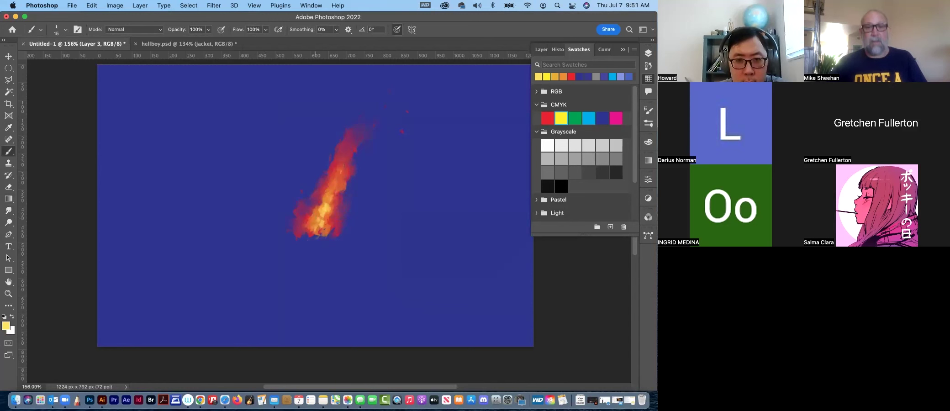
Add small red sparks above the flame, undoing the stray marks
{"action": "left_click", "coordinate": [340, 172], "text": "alt"}
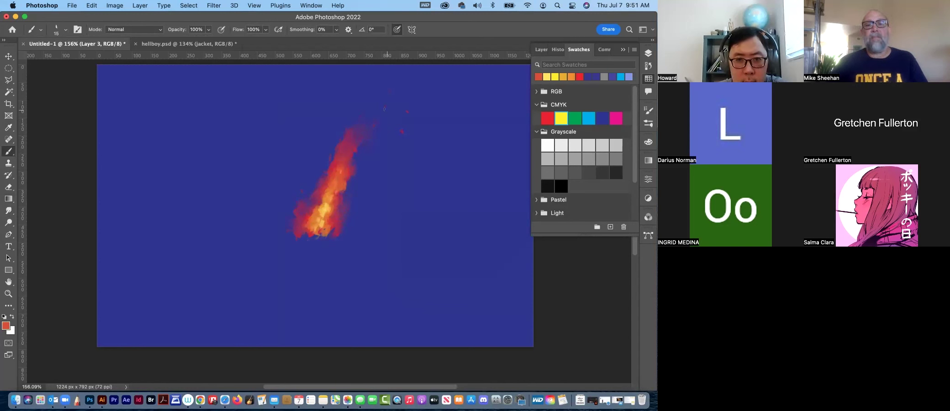
{"action": "left_click", "coordinate": [397, 94]}
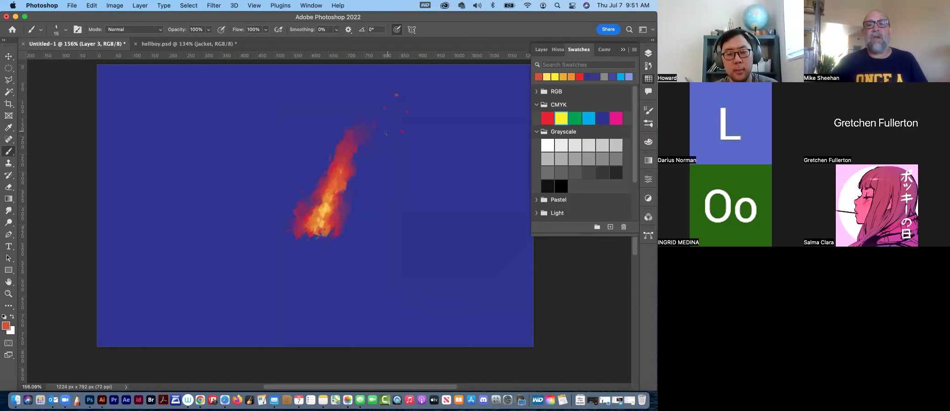
{"action": "left_click", "coordinate": [466, 78]}
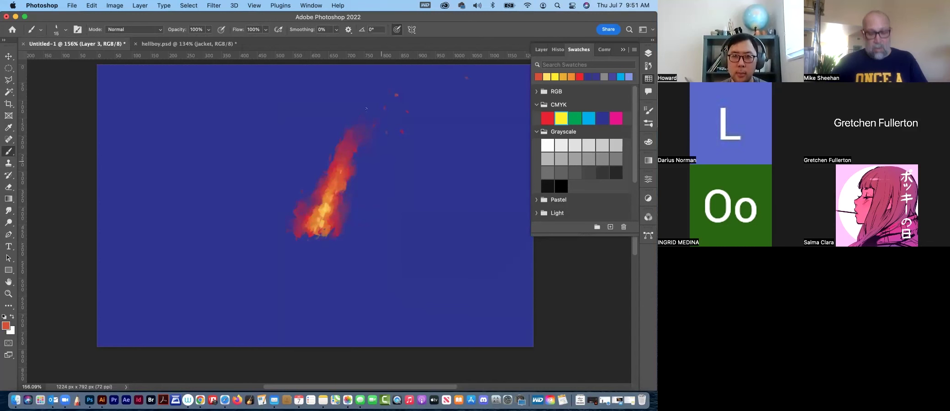
{"action": "left_click_drag", "start_coordinate": [385, 137], "coordinate": [391, 127]}
{"action": "key", "text": "super+z"}
{"action": "key", "text": "e"}
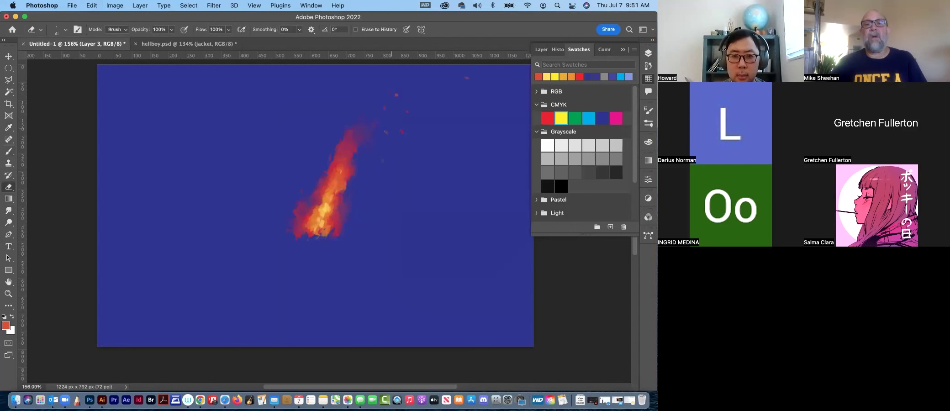
{"action": "key", "text": "super+z"}
Sample the blue background, then a yellow-orange colour from the painting
{"action": "left_click", "coordinate": [649, 54]}
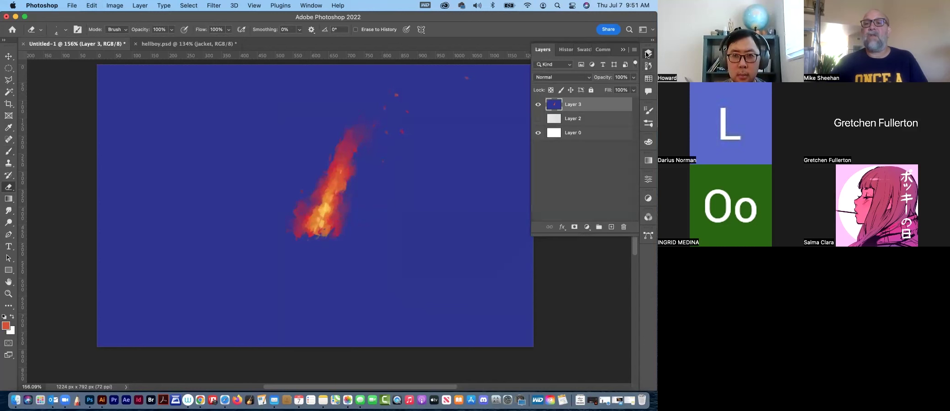
{"action": "left_click", "coordinate": [648, 55]}
{"action": "key", "text": "b"}
{"action": "left_click", "coordinate": [393, 125], "text": "alt"}
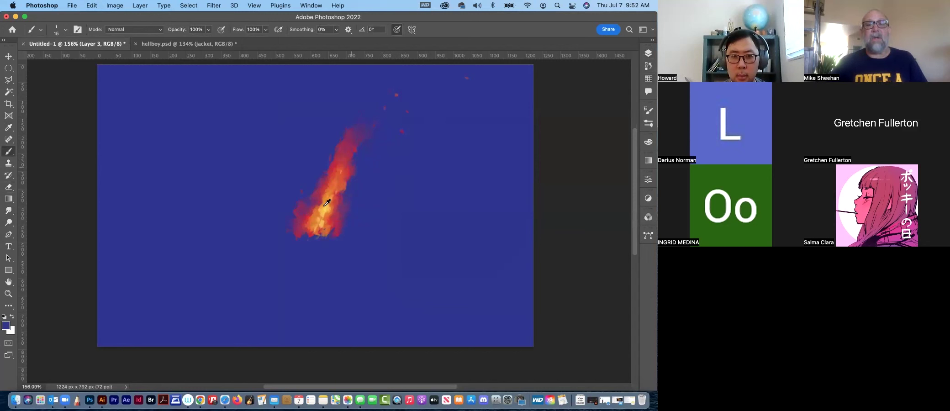
{"action": "left_click", "coordinate": [356, 96], "text": "alt"}
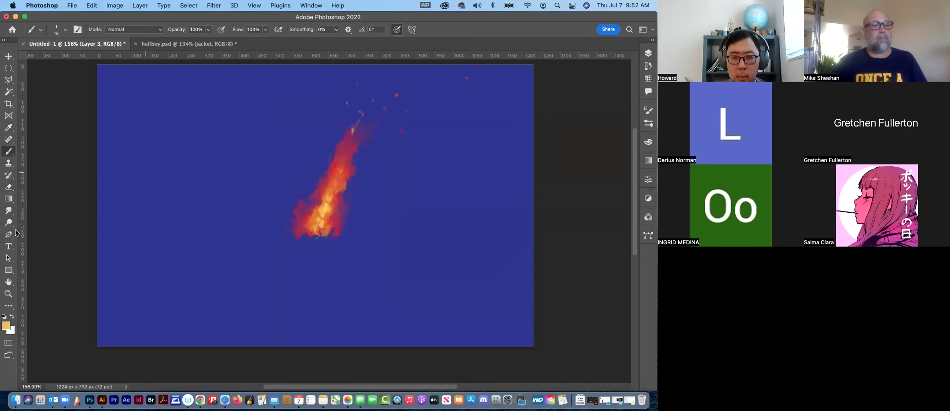
{"action": "left_click", "coordinate": [9, 210]}
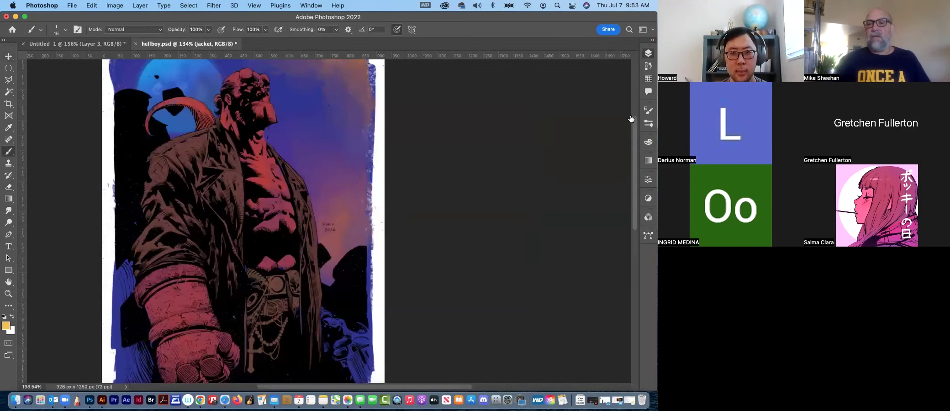
In hellboy.psd, add a new layer above the background named 'fire!'
{"action": "key", "text": "F7"}
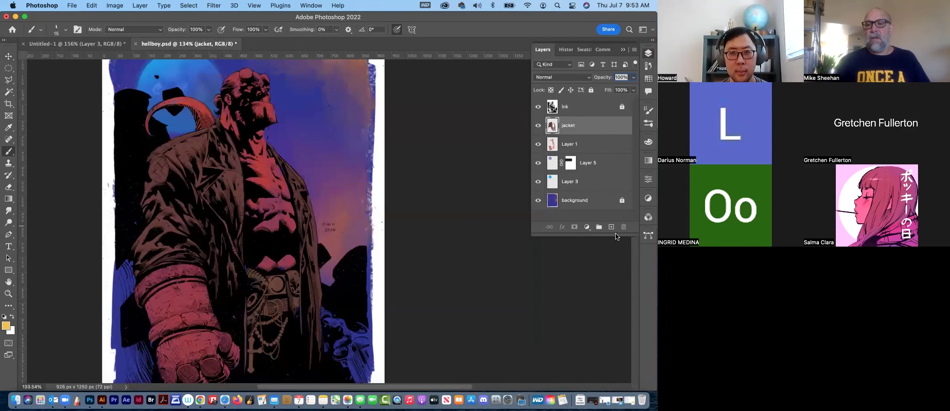
{"action": "left_click", "coordinate": [589, 201]}
{"action": "left_click", "coordinate": [612, 227]}
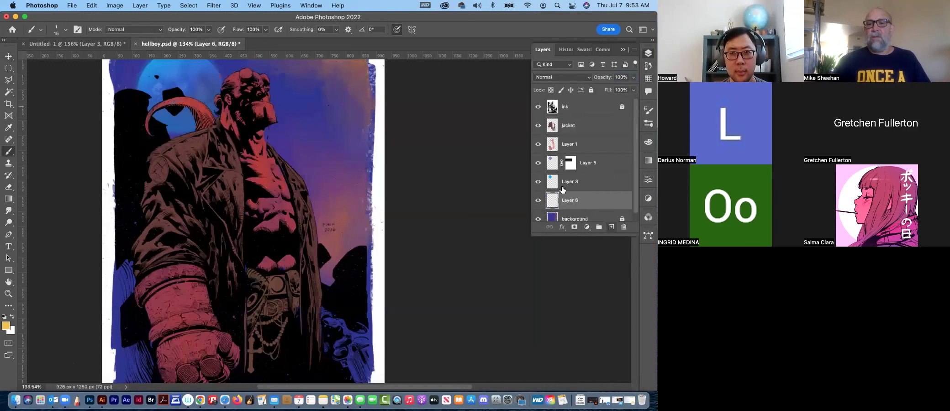
{"action": "double_click", "coordinate": [570, 200]}
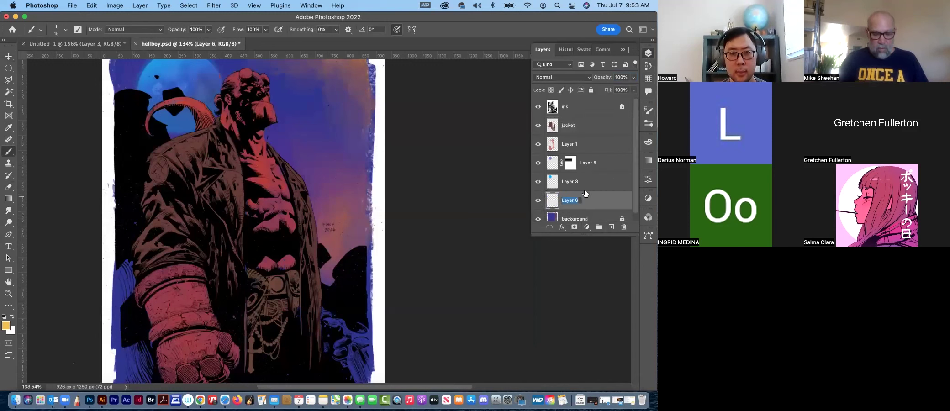
{"action": "type", "text": "fl"}
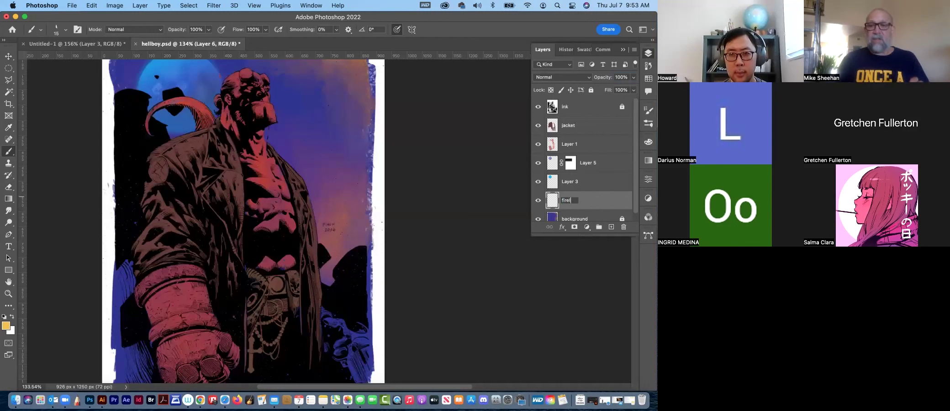
{"action": "key", "text": "Return"}
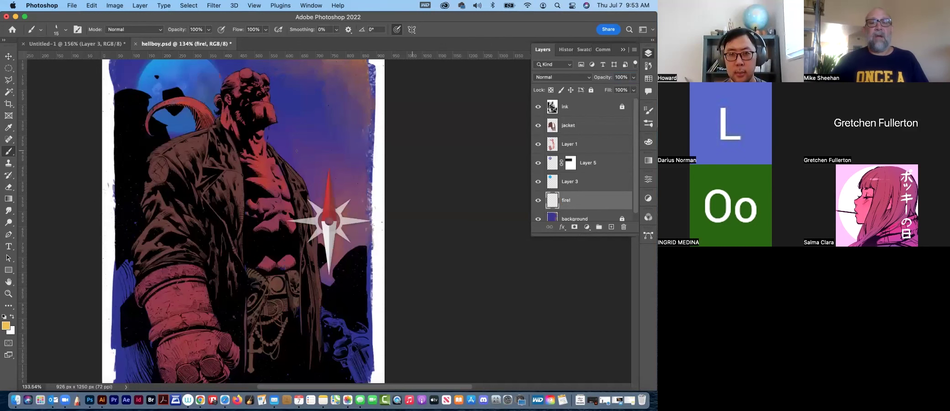
Save hellboy.psd and close it once saving finishes
{"action": "mouse_move", "coordinate": [334, 162]}
{"action": "left_mouse_down"}
{"action": "mouse_move", "coordinate": [397, 141]}
{"action": "mouse_move", "coordinate": [401, 120]}
{"action": "left_mouse_up"}
{"action": "key", "text": "v"}
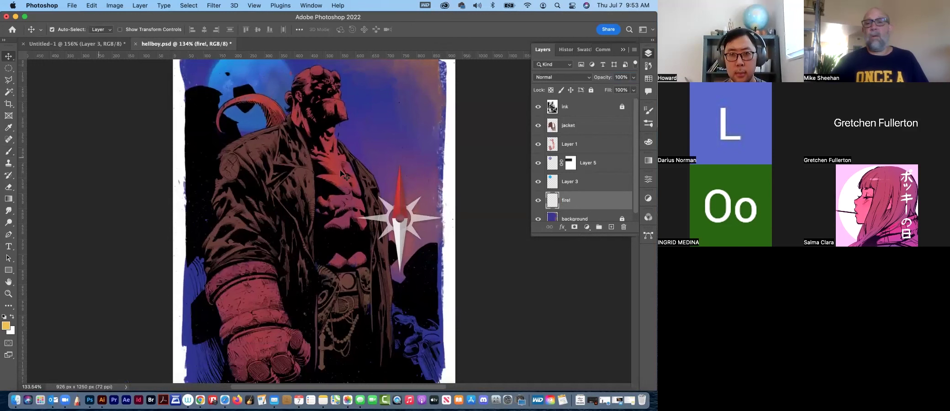
{"action": "left_click", "coordinate": [456, 157]}
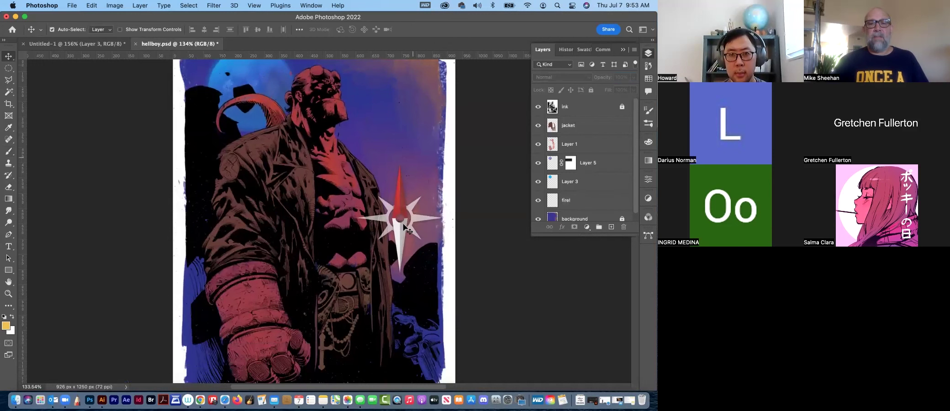
{"action": "scroll", "coordinate": [399, 225], "scroll_direction": "up", "scroll_amount": 3}
{"action": "key", "text": "ctrl+s"}
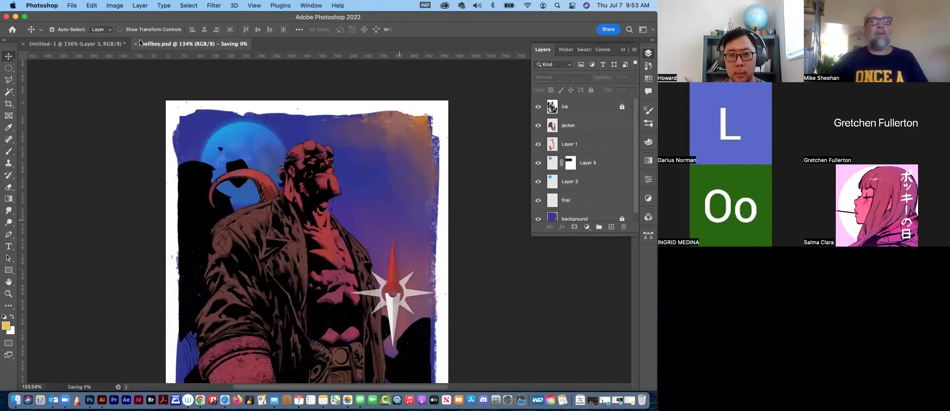
{"action": "left_click", "coordinate": [135, 44]}
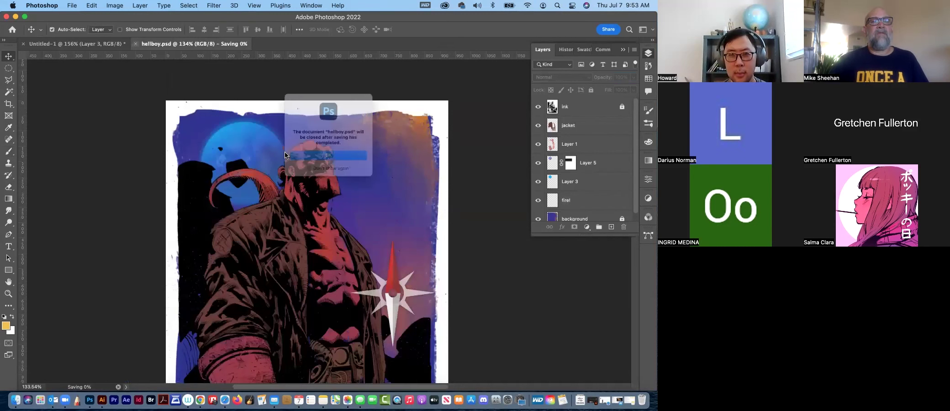
{"action": "left_click", "coordinate": [309, 163]}
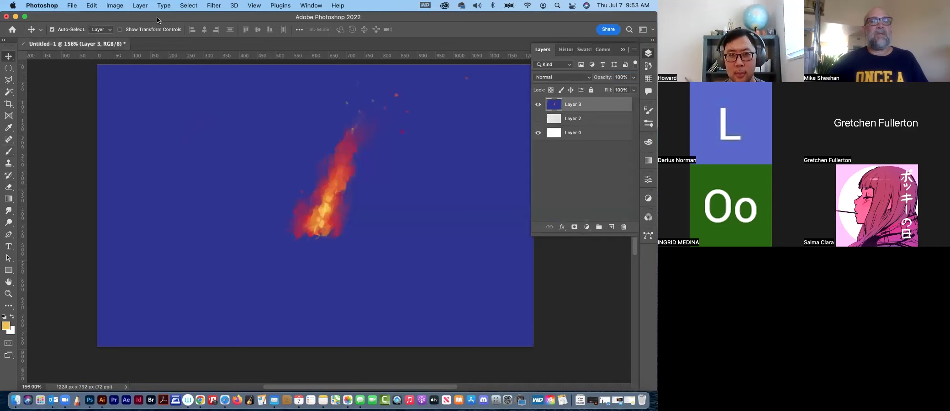
Open hellboy.psd from the Finder window and maximise the Photoshop window
{"action": "double_click", "coordinate": [157, 20]}
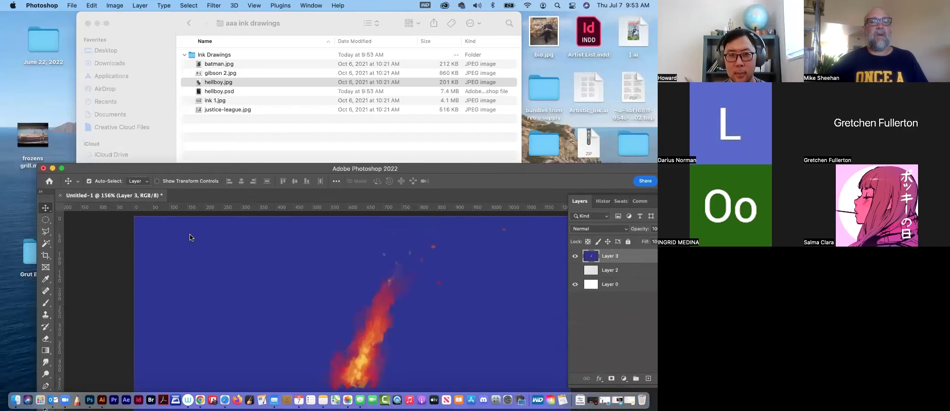
{"action": "left_click", "coordinate": [199, 84]}
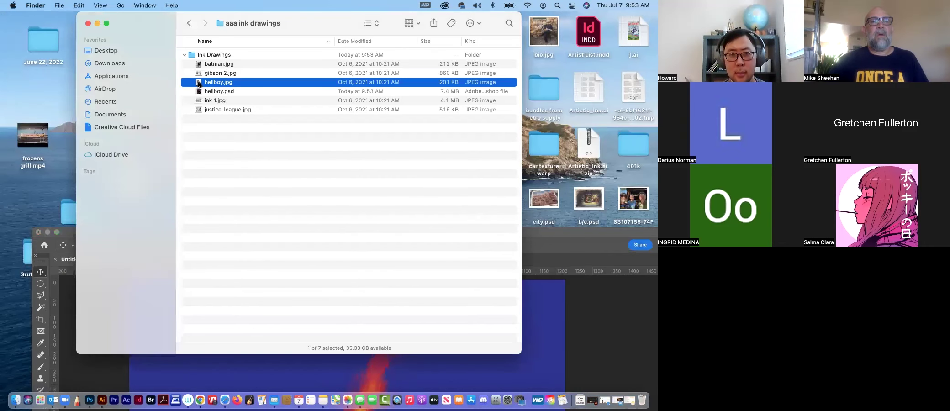
{"action": "double_click", "coordinate": [199, 91]}
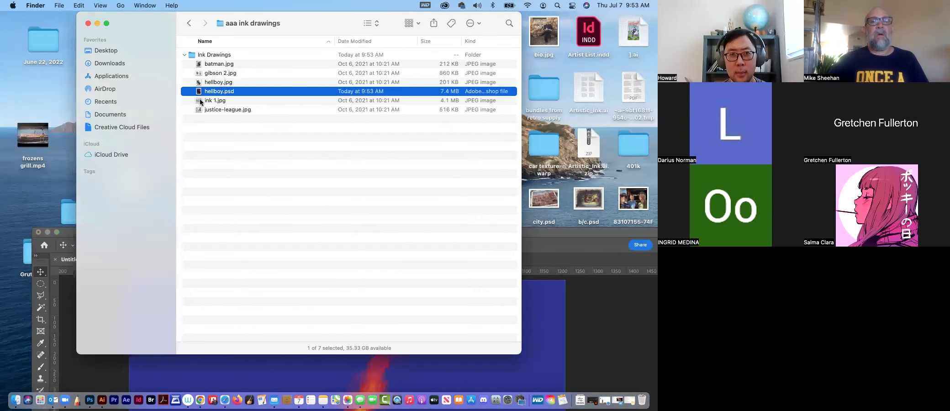
{"action": "double_click", "coordinate": [236, 234]}
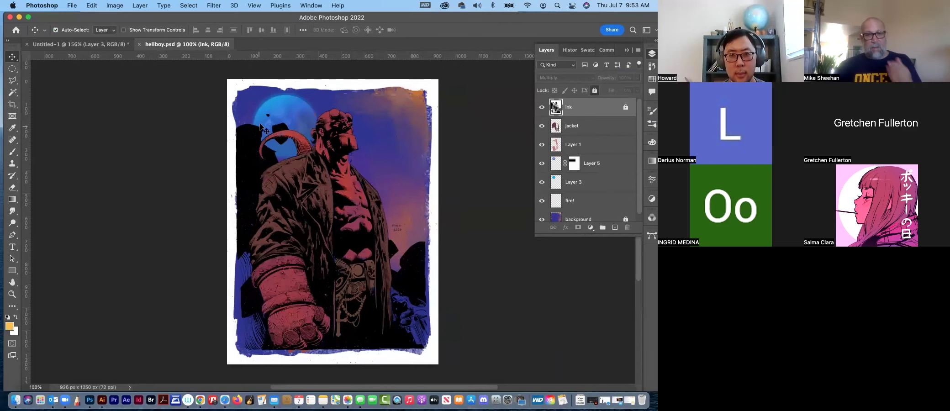
{"action": "key", "text": "r"}
{"action": "mouse_move", "coordinate": [218, 198]}
{"action": "left_mouse_down"}
{"action": "mouse_move", "coordinate": [252, 256]}
{"action": "mouse_move", "coordinate": [295, 248]}
{"action": "mouse_move", "coordinate": [308, 194]}
{"action": "mouse_move", "coordinate": [349, 205]}
{"action": "left_mouse_up"}
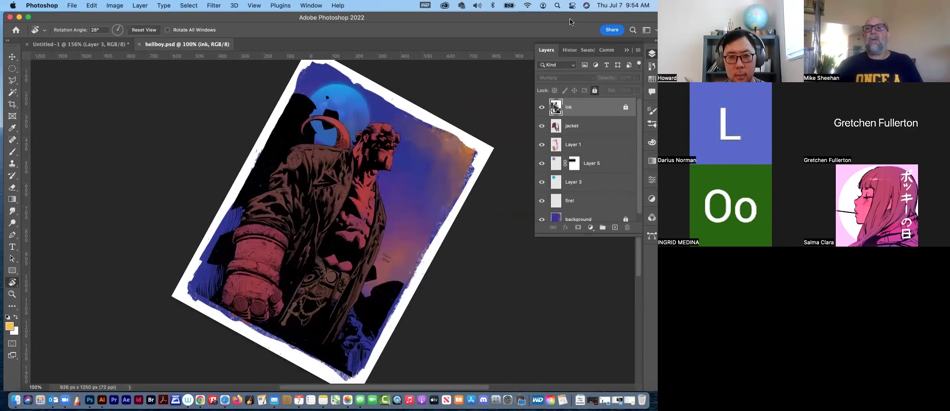
{"action": "key", "text": "Escape"}
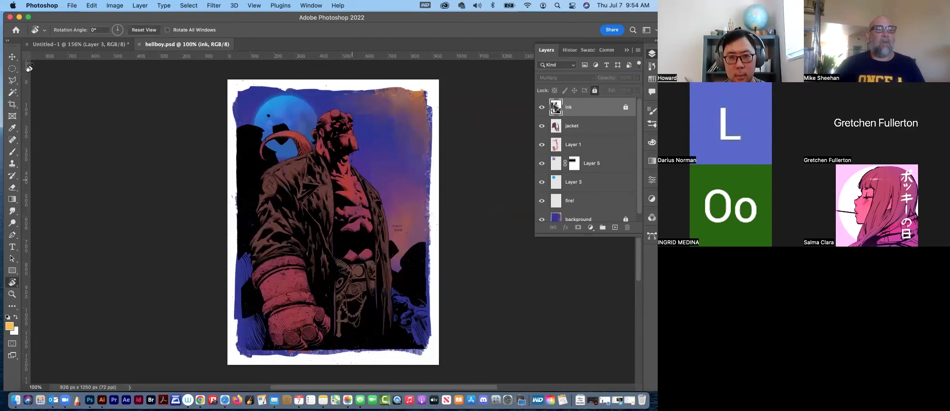
Select the Move tool and make the fire! layer active
{"action": "left_click", "coordinate": [12, 57]}
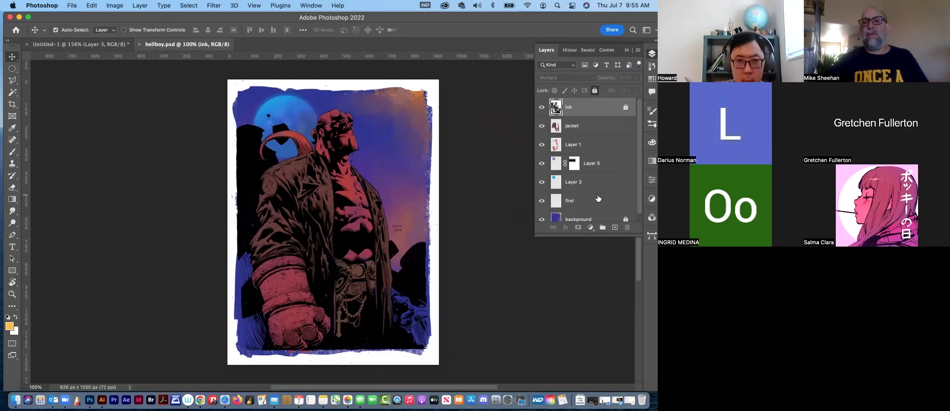
{"action": "left_click", "coordinate": [579, 204]}
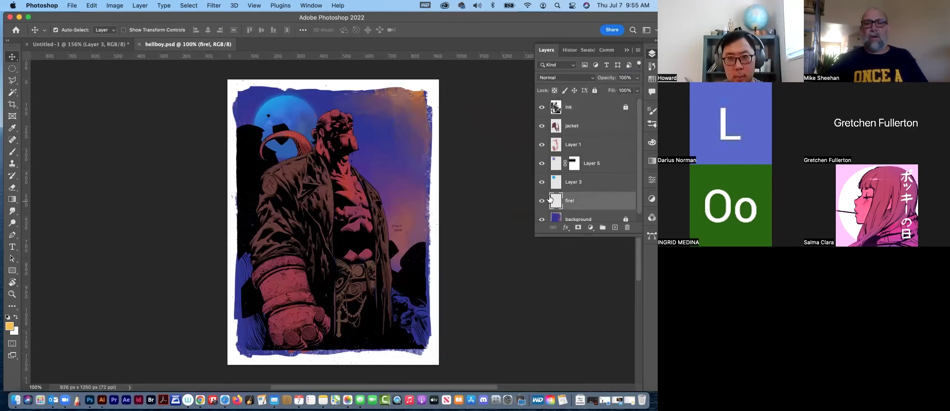
Sample red from Hellboy's chest and paint a flame stroke to his right
{"action": "left_click", "coordinate": [12, 152]}
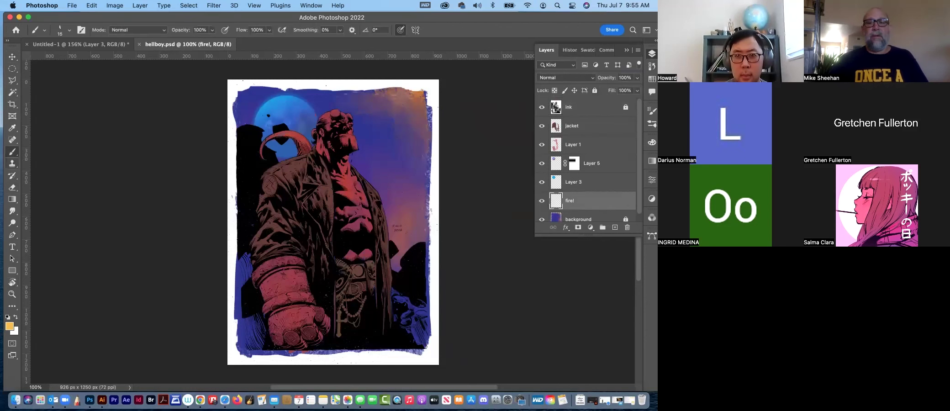
{"action": "left_click", "coordinate": [350, 185], "text": "alt"}
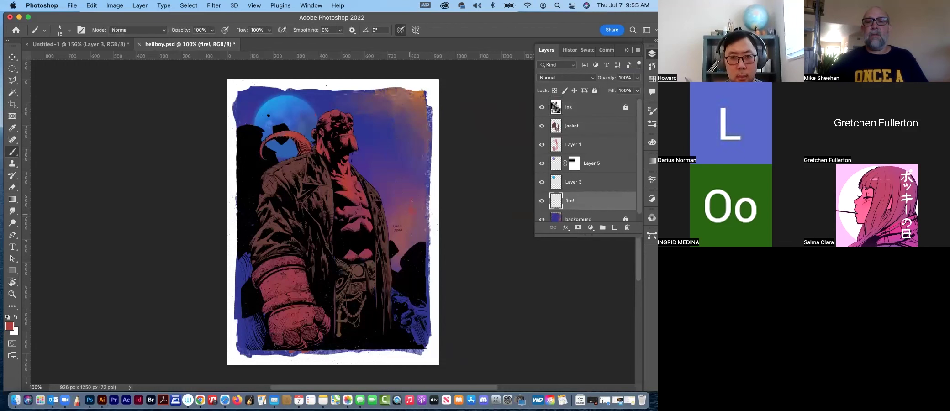
{"action": "left_click_drag", "start_coordinate": [411, 209], "coordinate": [412, 199]}
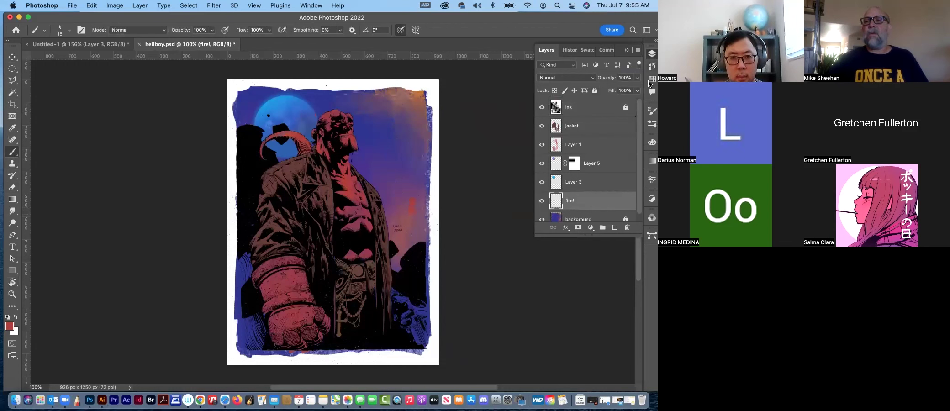
{"action": "left_click", "coordinate": [587, 50]}
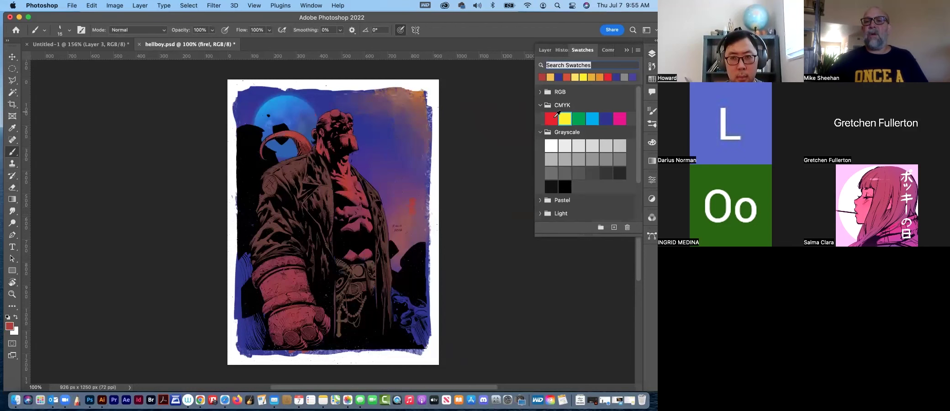
{"action": "left_click", "coordinate": [652, 79]}
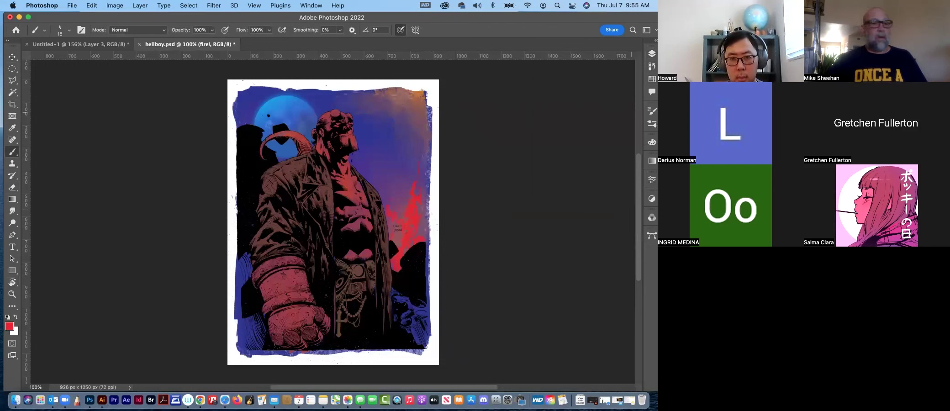
Set orange ed921c in the Color Picker and paint it over the red flame
{"action": "left_click", "coordinate": [12, 326]}
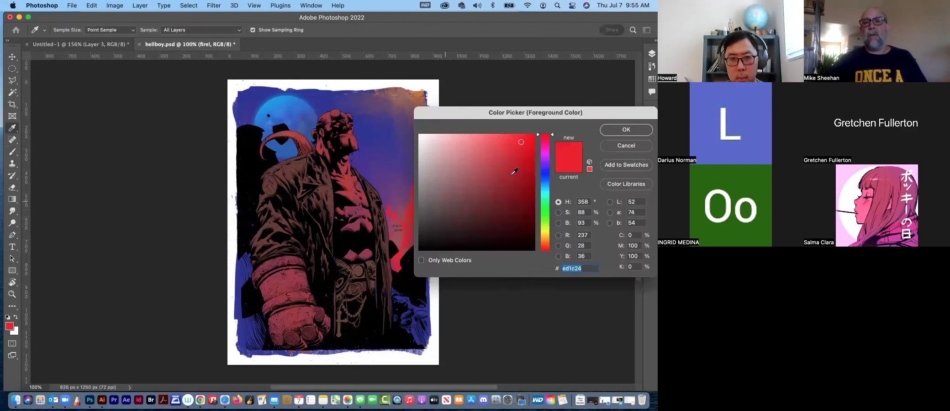
{"action": "left_click_drag", "start_coordinate": [551, 139], "coordinate": [552, 242]}
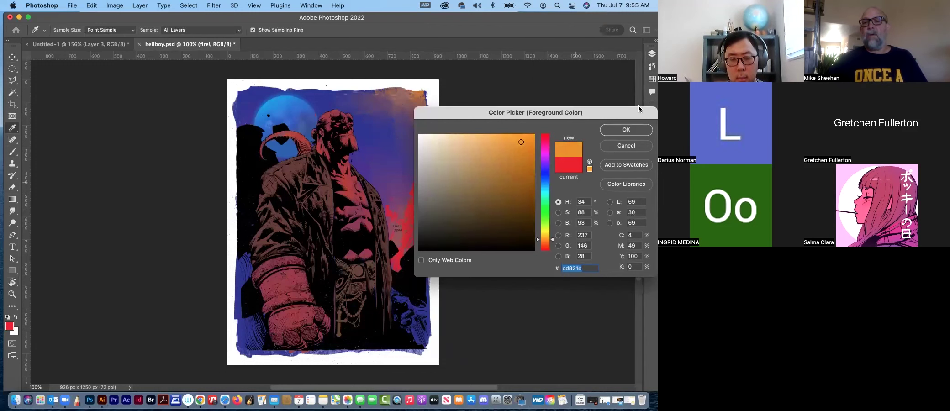
{"action": "left_click", "coordinate": [608, 132]}
{"action": "mouse_move", "coordinate": [411, 224]}
{"action": "left_mouse_down"}
{"action": "mouse_move", "coordinate": [412, 205]}
{"action": "mouse_move", "coordinate": [411, 234]}
{"action": "mouse_move", "coordinate": [405, 227]}
{"action": "left_mouse_up"}
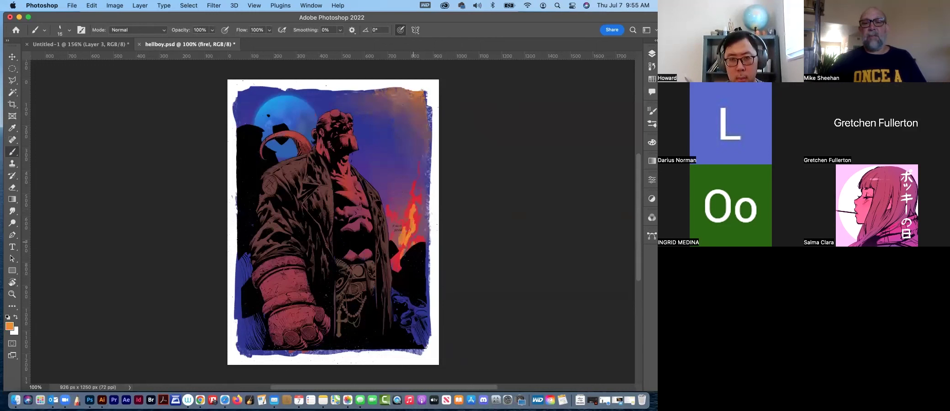
{"action": "left_click_drag", "start_coordinate": [397, 268], "coordinate": [394, 256]}
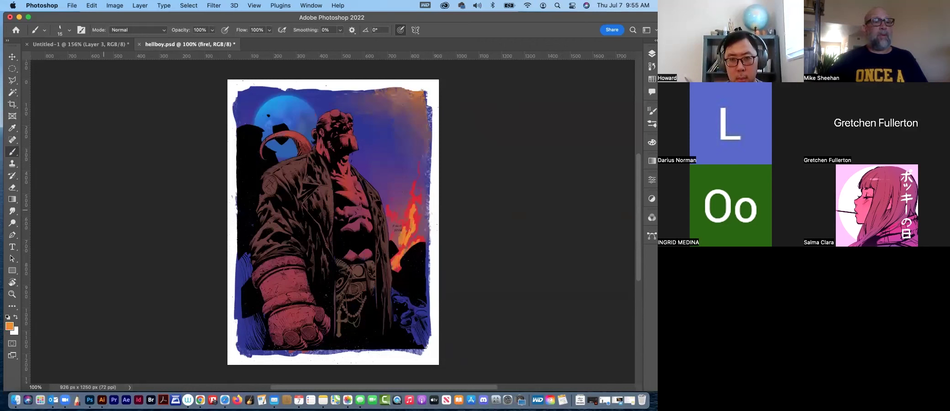
Switch to the Smudge tool
{"action": "left_click", "coordinate": [13, 213]}
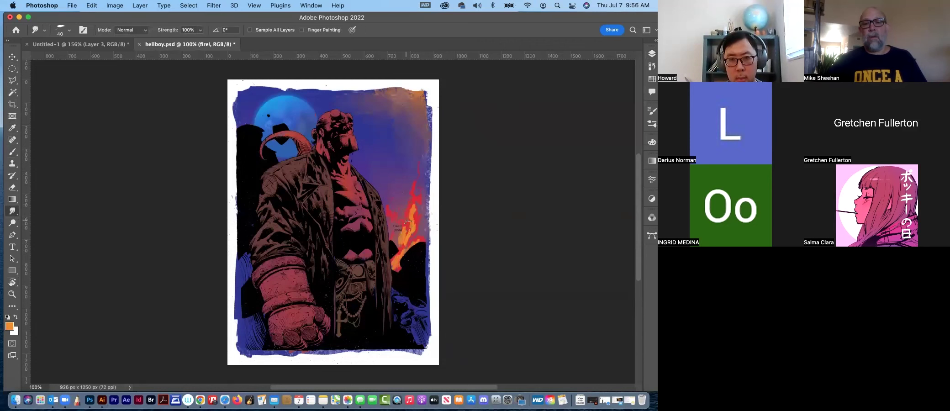
Smudge the flame edge upward into wisps, then set red from the swatches for brushing
{"action": "left_click_drag", "start_coordinate": [412, 219], "coordinate": [416, 193]}
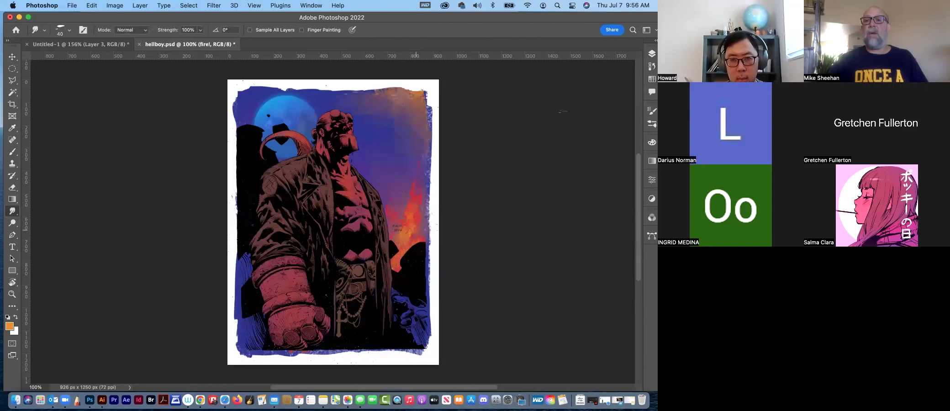
{"action": "left_click", "coordinate": [651, 78]}
{"action": "left_click", "coordinate": [551, 119]}
{"action": "left_click", "coordinate": [651, 79]}
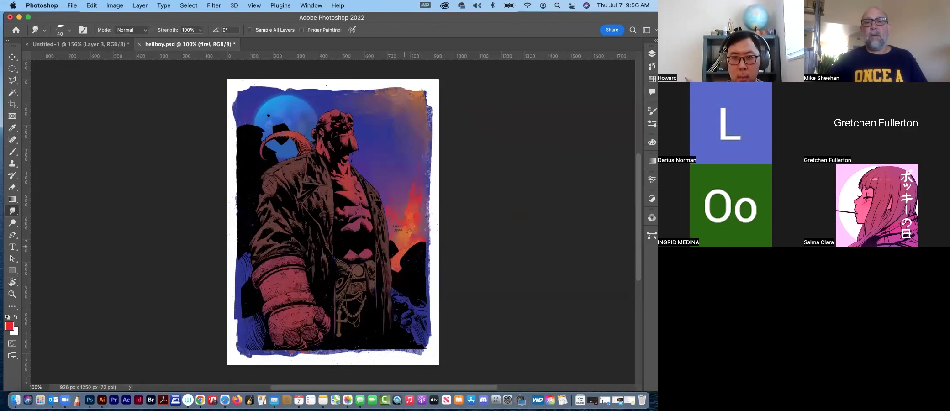
{"action": "key", "text": "b"}
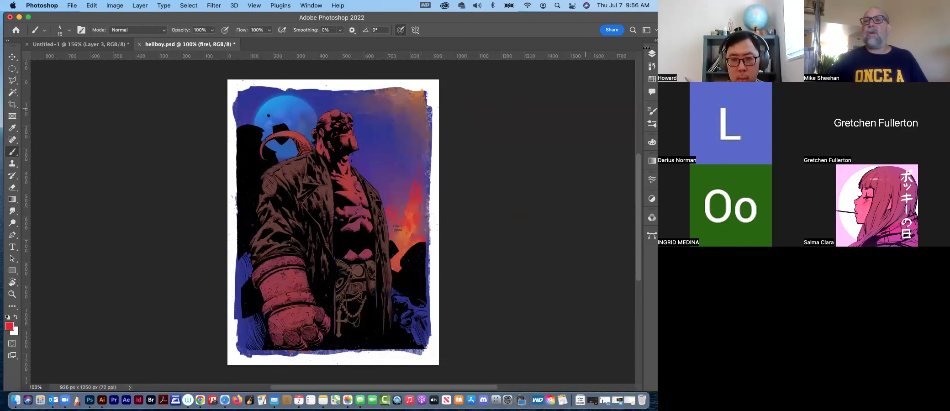
Set the foreground colour to pure yellow ffd800 via the swatches and Color Picker
{"action": "left_click", "coordinate": [652, 79]}
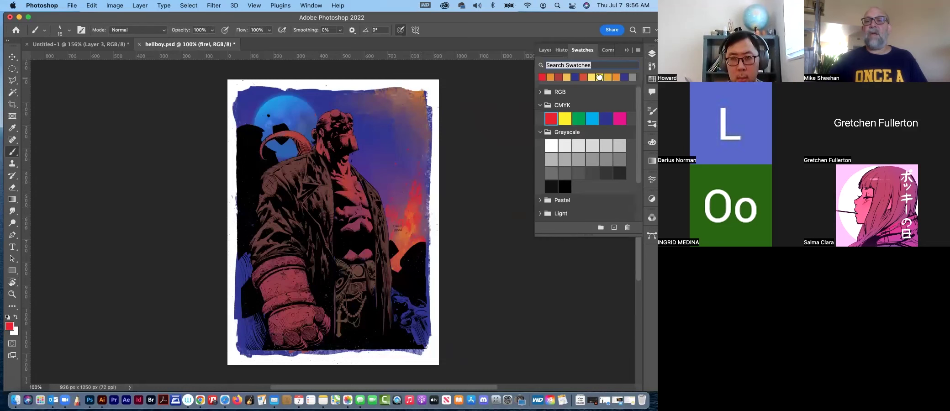
{"action": "left_click", "coordinate": [600, 77]}
{"action": "left_click", "coordinate": [9, 326]}
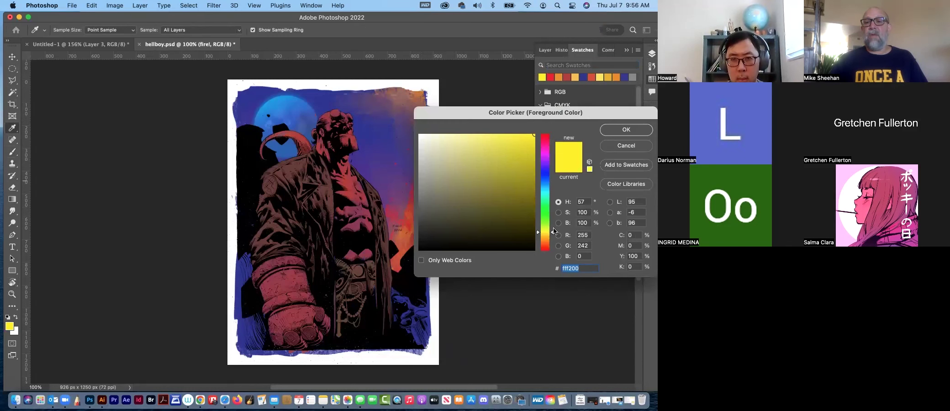
{"action": "left_click", "coordinate": [552, 234]}
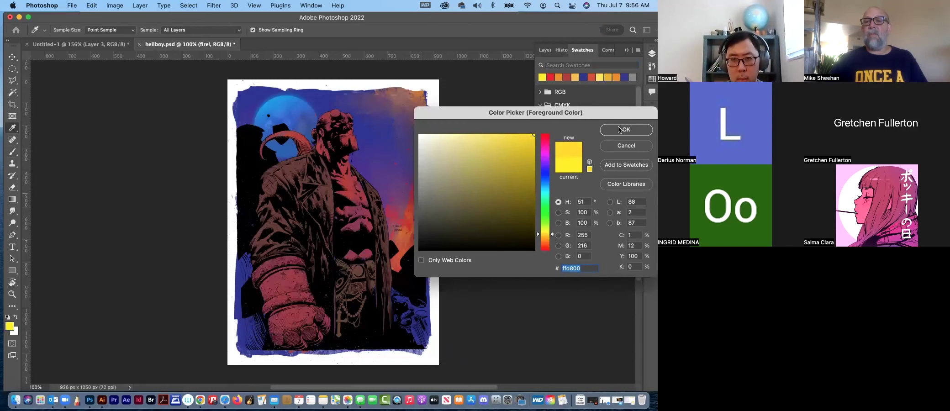
{"action": "key", "text": "Return"}
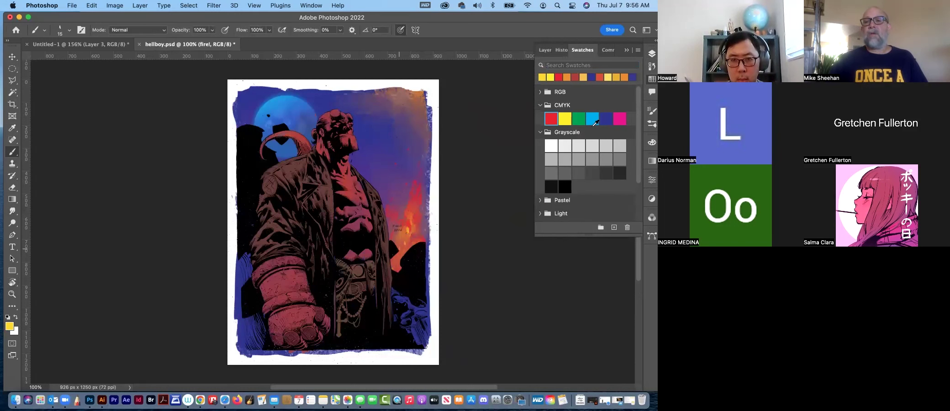
Alternate orange and yellow paint with smudging to blend the flames into the sky
{"action": "left_click", "coordinate": [624, 77]}
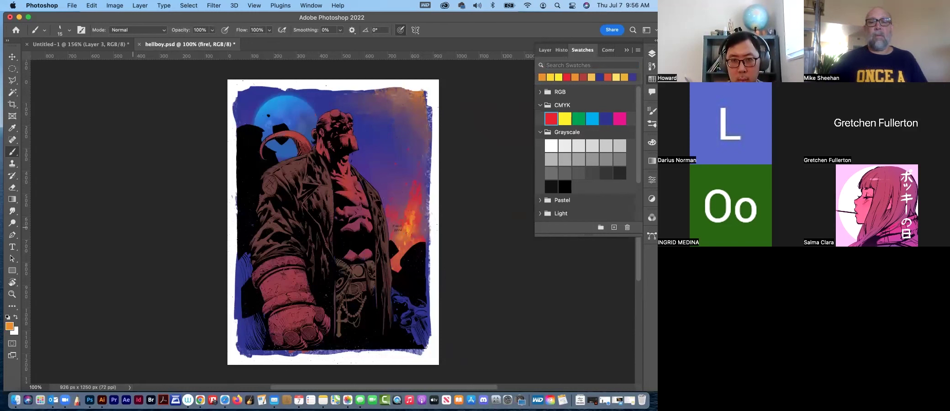
{"action": "left_click", "coordinate": [12, 211]}
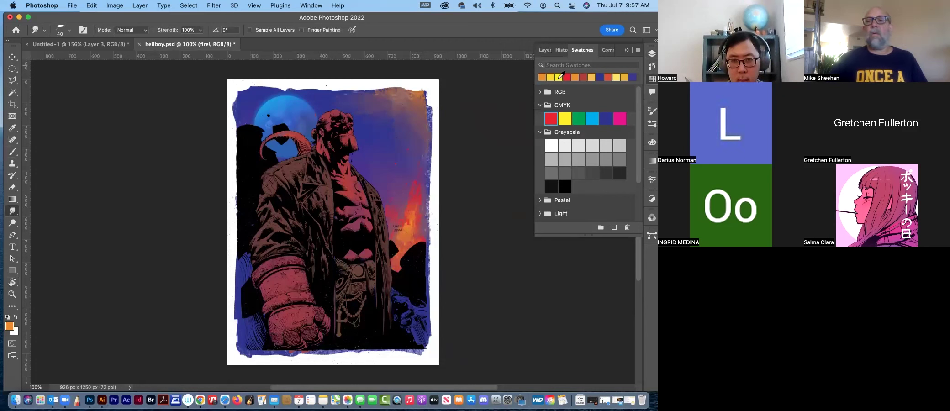
{"action": "left_click", "coordinate": [559, 77]}
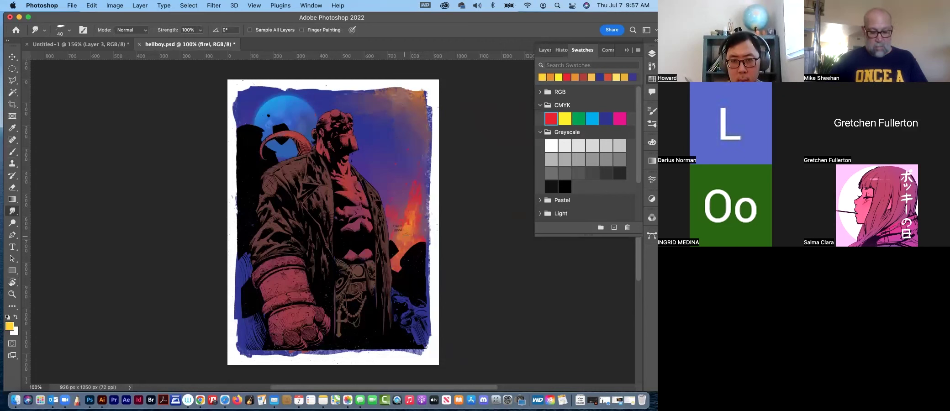
{"action": "key", "text": "b"}
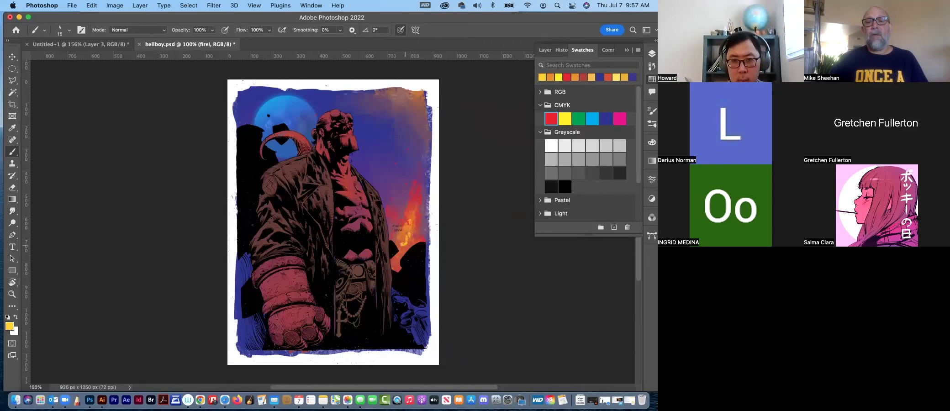
{"action": "left_click", "coordinate": [12, 211]}
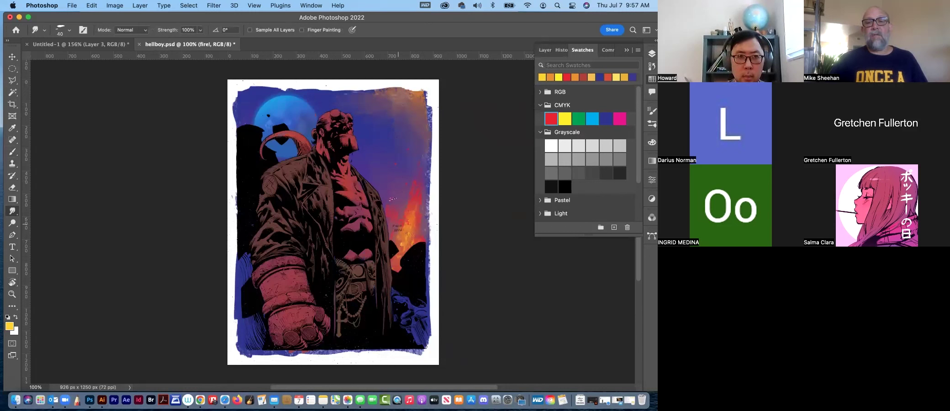
Boost the fire colours' saturation to about +15 with Hue/Saturation
{"action": "key", "text": "ctrl+u"}
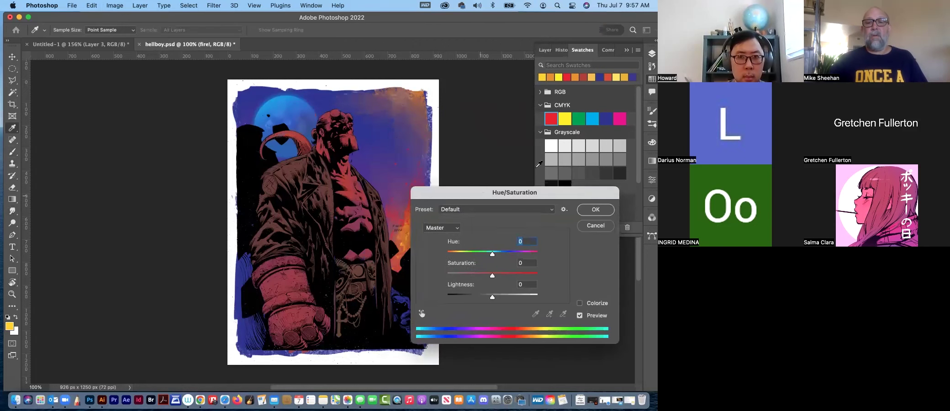
{"action": "left_click_drag", "start_coordinate": [497, 190], "coordinate": [547, 138]}
{"action": "left_click_drag", "start_coordinate": [546, 221], "coordinate": [552, 222]}
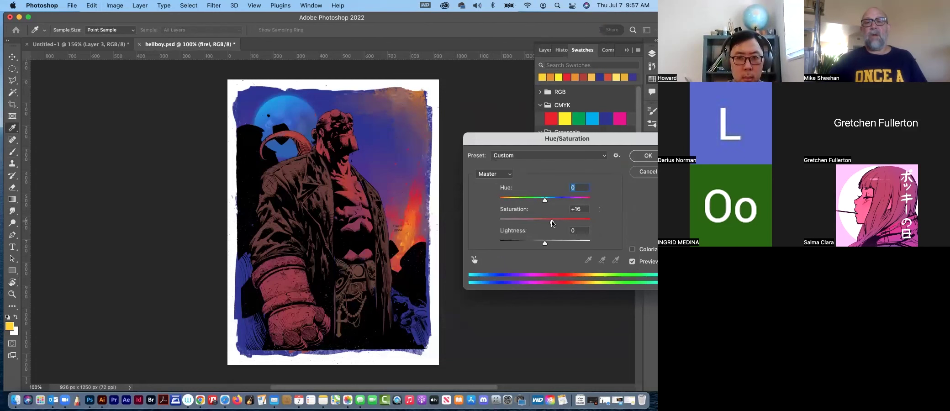
{"action": "left_click", "coordinate": [644, 156]}
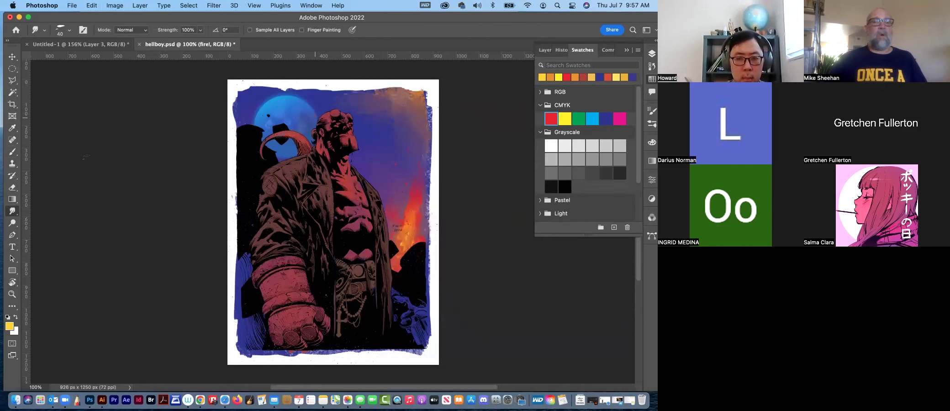
Return to the Brush tool with orange as the painting colour
{"action": "left_click", "coordinate": [19, 152]}
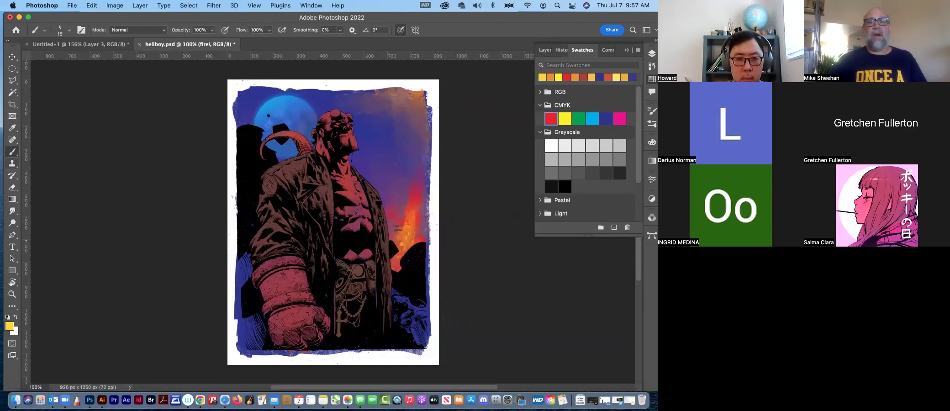
{"action": "left_click", "coordinate": [413, 215], "text": "alt"}
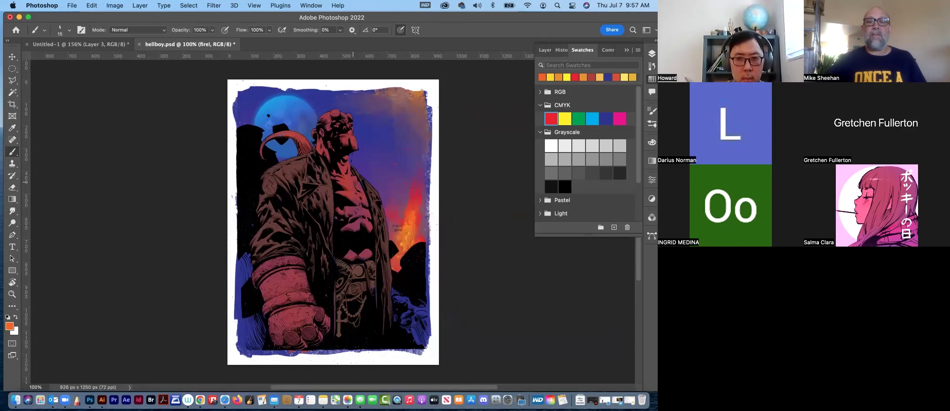
{"action": "key", "text": "super+z"}
Paint two bright orange highlight strokes across the gauntlet top on Layer 1
{"action": "left_click", "coordinate": [652, 53]}
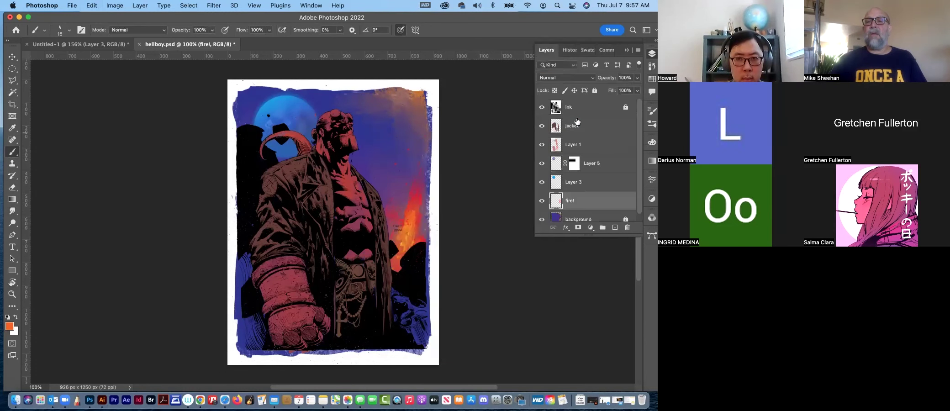
{"action": "left_click", "coordinate": [354, 182], "text": "super"}
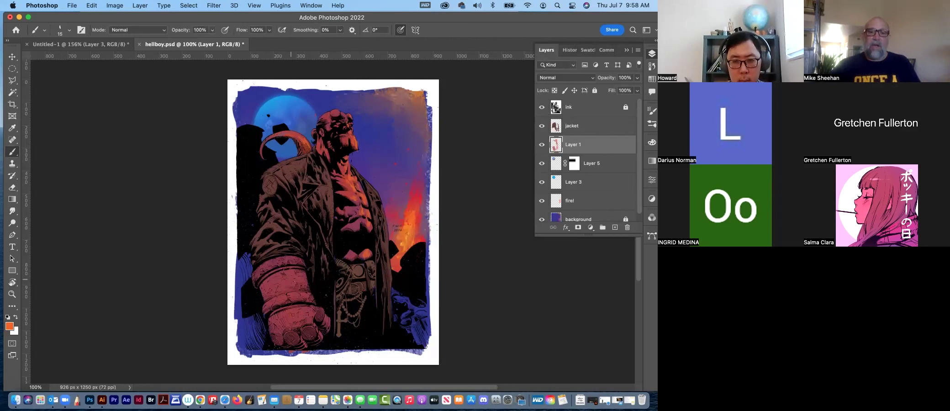
{"action": "left_click_drag", "start_coordinate": [298, 273], "coordinate": [302, 292]}
{"action": "mouse_move", "coordinate": [290, 263]}
{"action": "left_mouse_down"}
{"action": "mouse_move", "coordinate": [300, 319]}
{"action": "mouse_move", "coordinate": [315, 320]}
{"action": "left_mouse_up"}
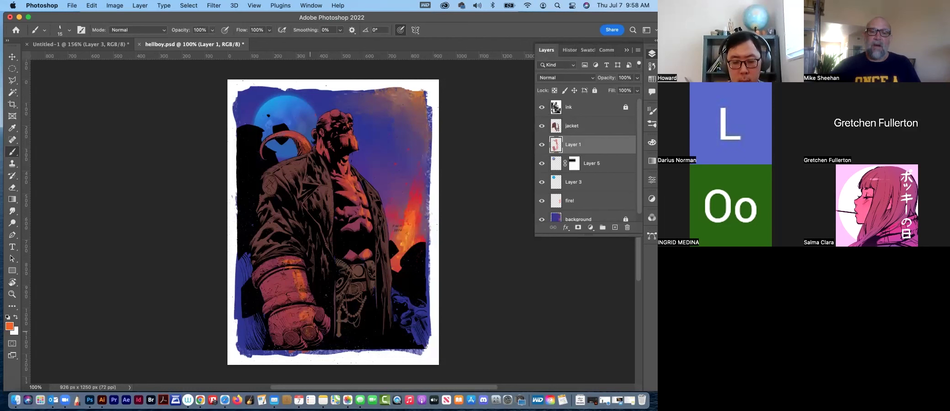
{"action": "left_click", "coordinate": [652, 78]}
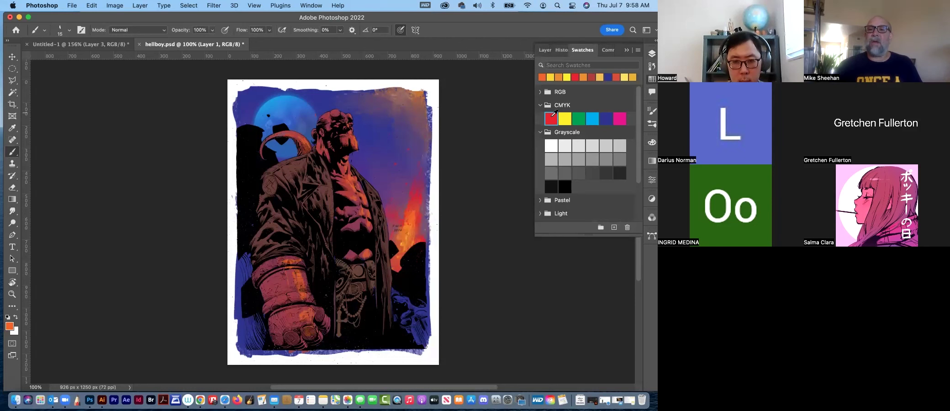
Choose the red swatch and paint a red glow onto the gauntlet
{"action": "left_click", "coordinate": [652, 55]}
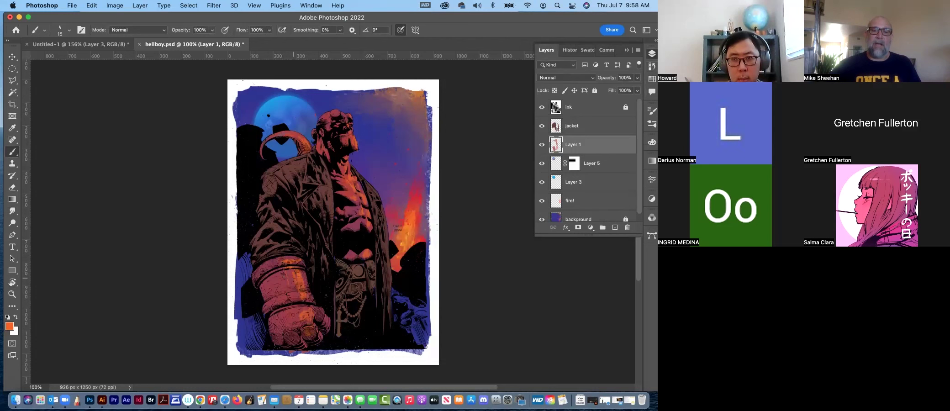
{"action": "left_click", "coordinate": [652, 55]}
{"action": "left_click", "coordinate": [652, 81]}
{"action": "left_click", "coordinate": [550, 120]}
{"action": "left_click", "coordinate": [651, 54]}
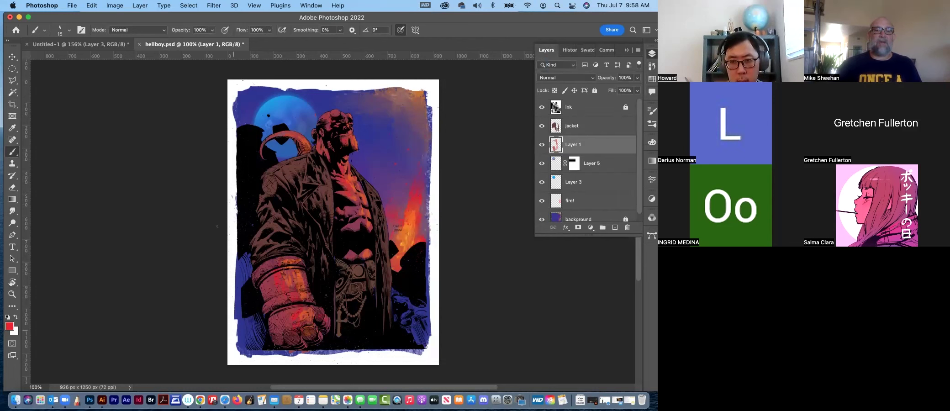
{"action": "left_click", "coordinate": [12, 211]}
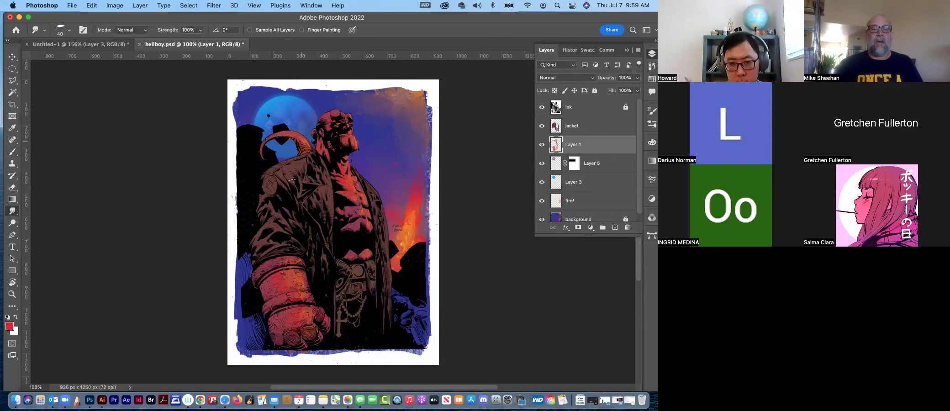
{"action": "left_click", "coordinate": [12, 294]}
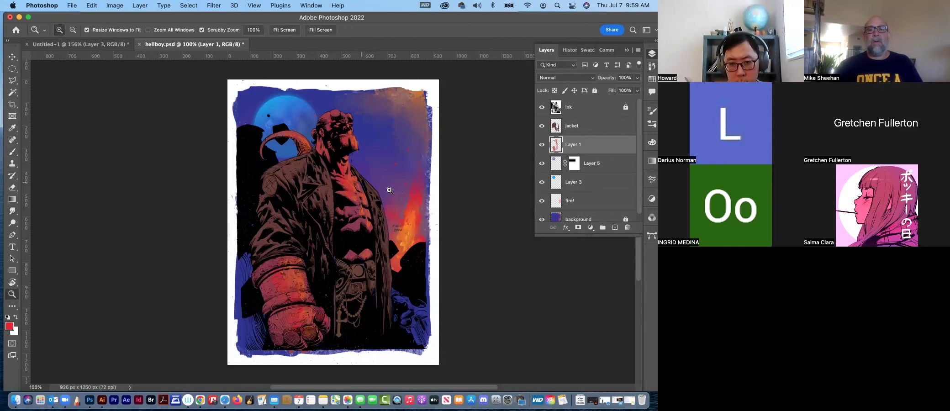
{"action": "left_click_drag", "start_coordinate": [363, 184], "coordinate": [344, 131]}
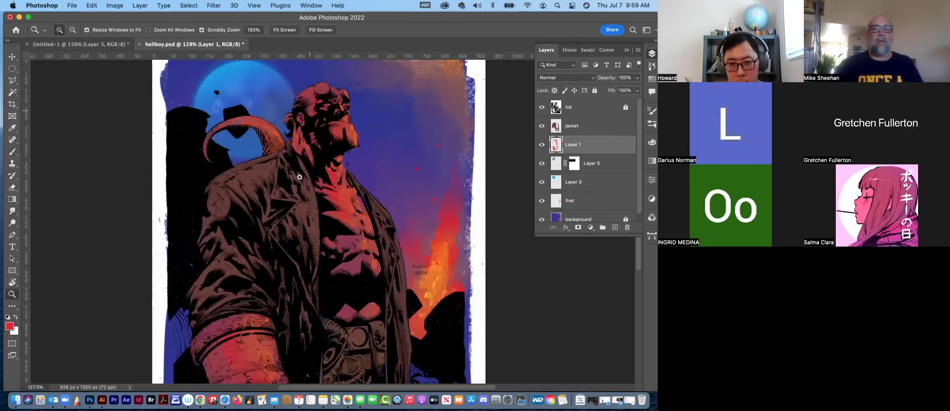
{"action": "left_click", "coordinate": [344, 131]}
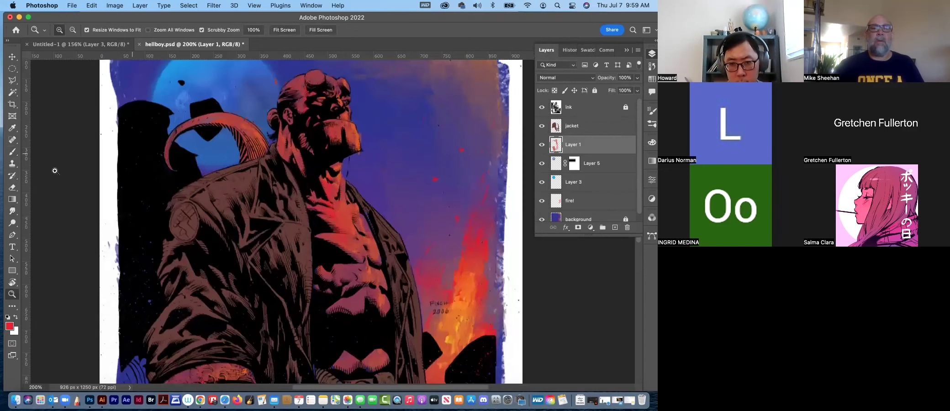
{"action": "left_click", "coordinate": [12, 187]}
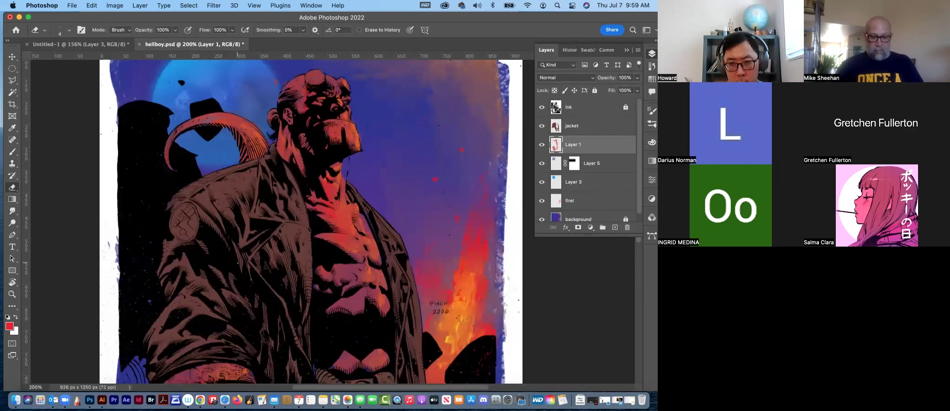
{"action": "key", "text": "super+plus"}
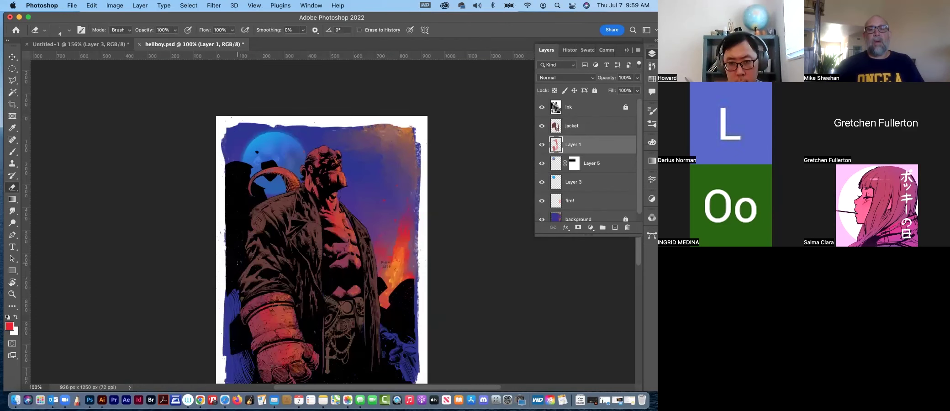
{"action": "scroll", "coordinate": [392, 154], "scroll_direction": "down", "scroll_amount": 3}
{"action": "scroll", "coordinate": [389, 180], "scroll_direction": "down", "scroll_amount": 2}
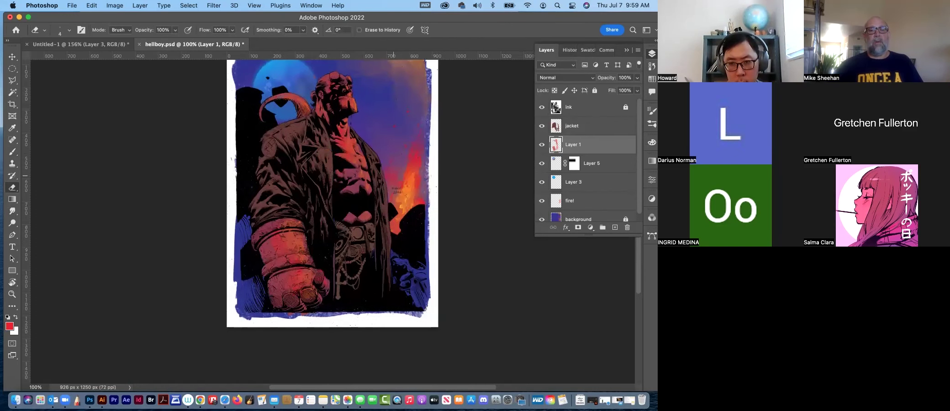
{"action": "scroll", "coordinate": [346, 174], "scroll_direction": "up", "scroll_amount": 1}
{"action": "scroll", "coordinate": [346, 175], "scroll_direction": "up", "scroll_amount": 2}
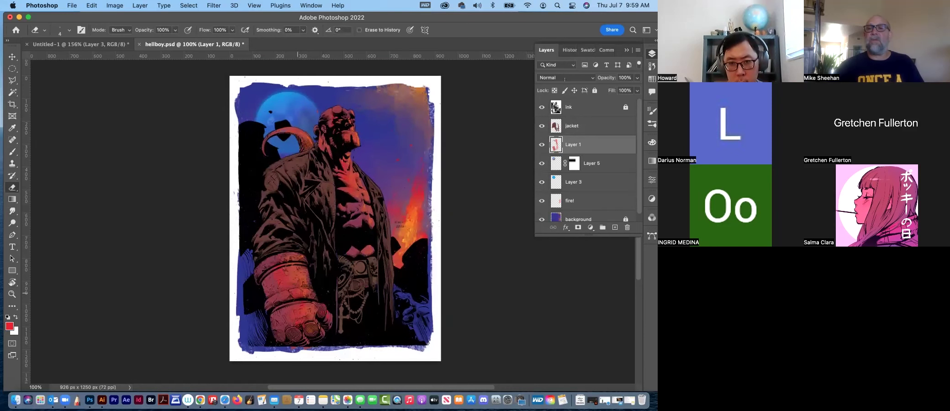
Set the painting colour to purple 602e92, shifted from a dark blue swatch
{"action": "left_click", "coordinate": [651, 79]}
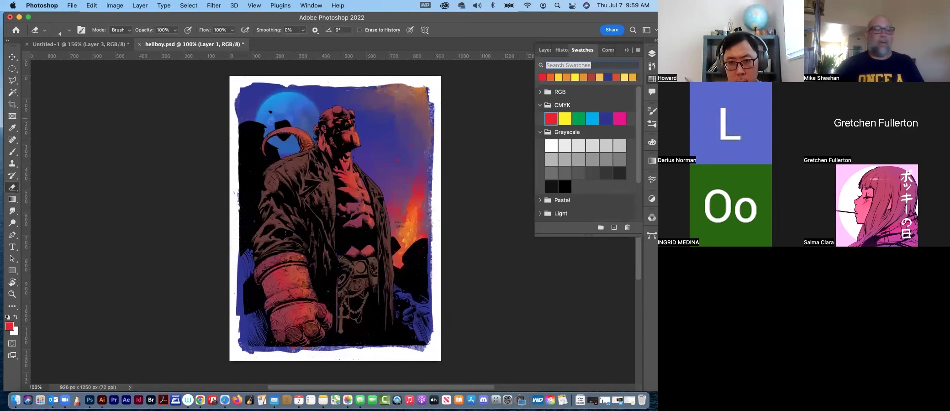
{"action": "left_click", "coordinate": [606, 117]}
{"action": "left_click", "coordinate": [9, 326]}
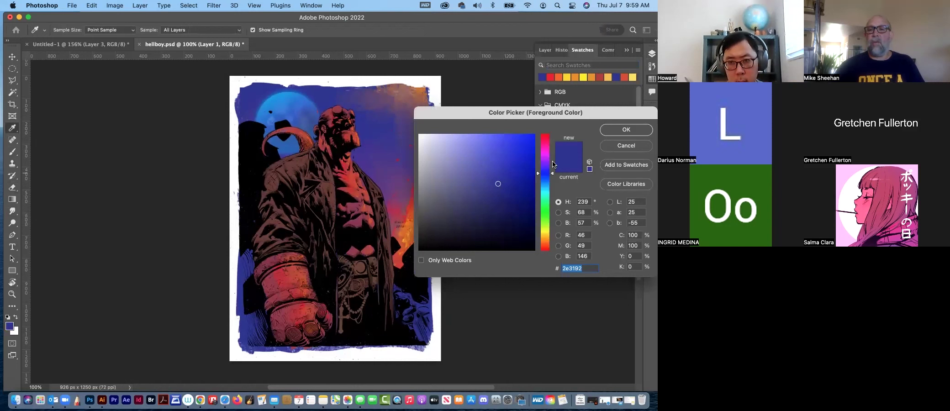
{"action": "left_click_drag", "start_coordinate": [553, 165], "coordinate": [553, 167]}
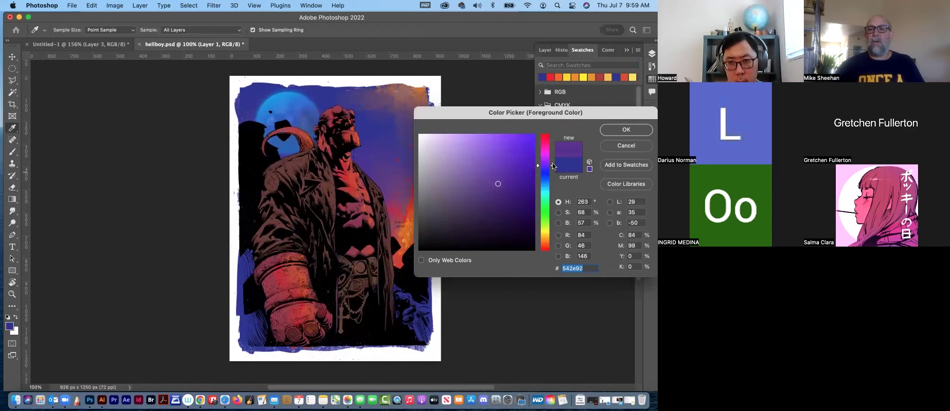
{"action": "left_click", "coordinate": [614, 130]}
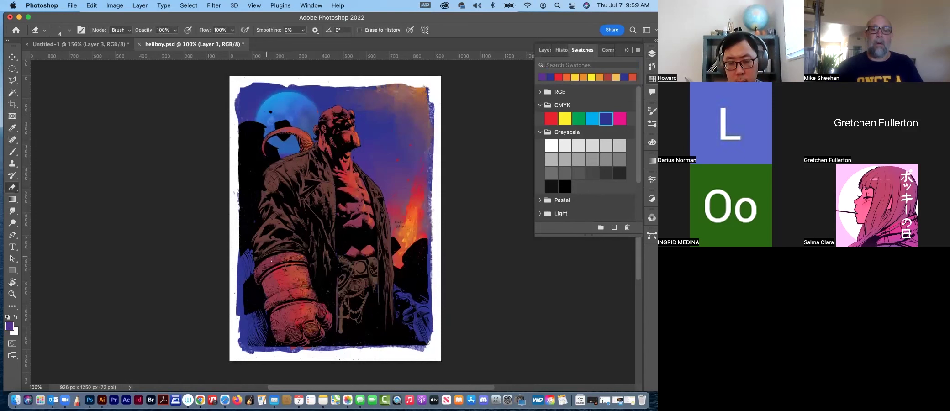
{"action": "key", "text": "b"}
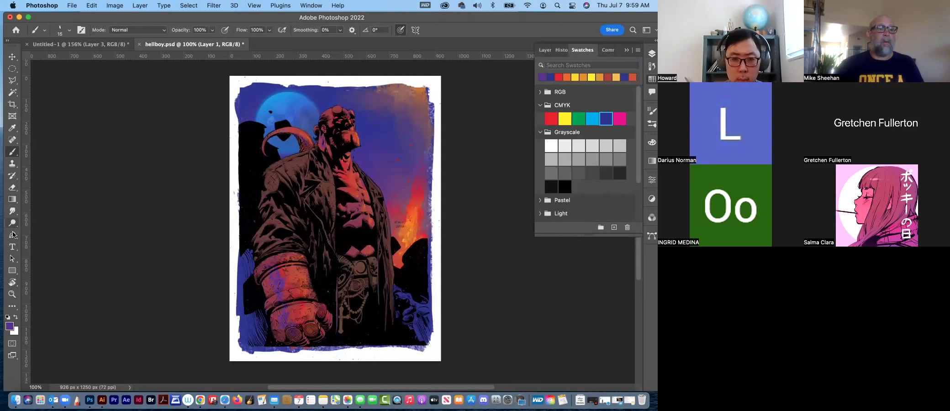
Smudge-blend the fresh strokes, then return to the Brush tool
{"action": "left_click", "coordinate": [12, 211]}
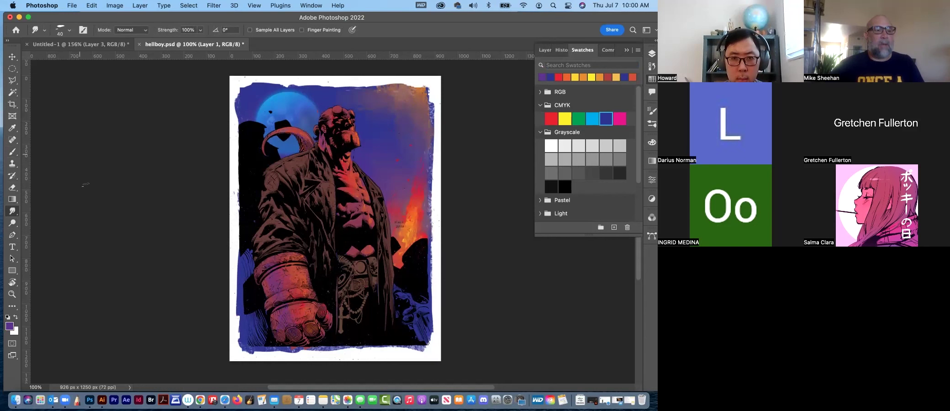
{"action": "left_click", "coordinate": [13, 151]}
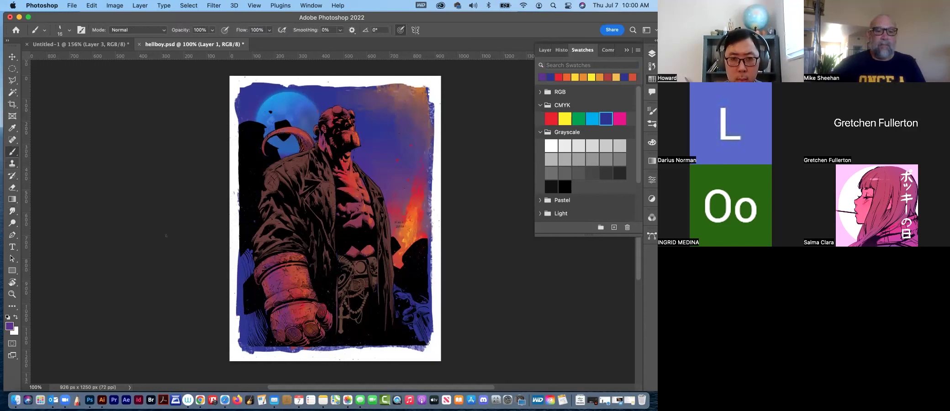
{"action": "left_click", "coordinate": [9, 326]}
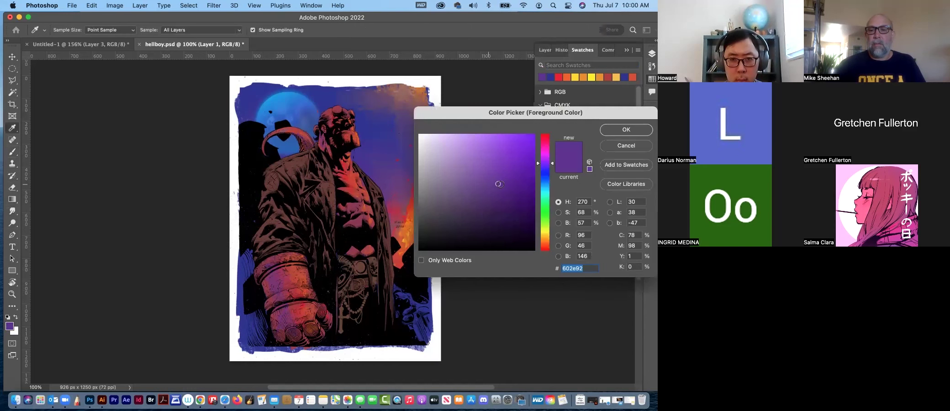
Make darker purple 3e1a63 the foreground painting colour
{"action": "left_click_drag", "start_coordinate": [499, 183], "coordinate": [505, 205]}
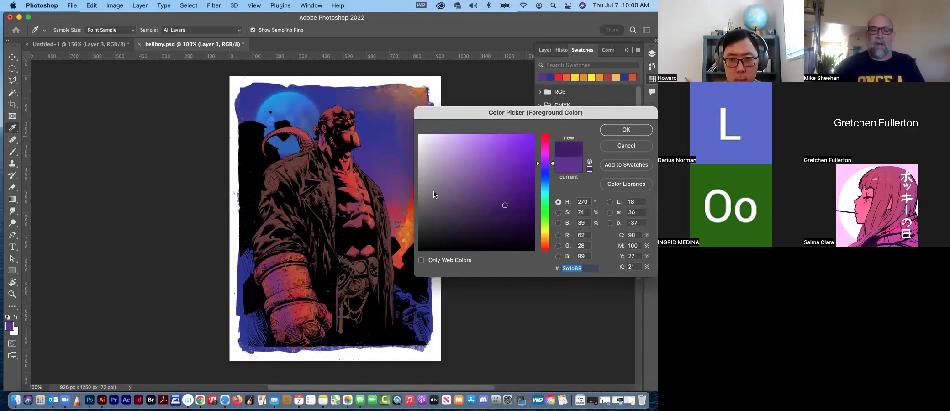
{"action": "left_click", "coordinate": [626, 130]}
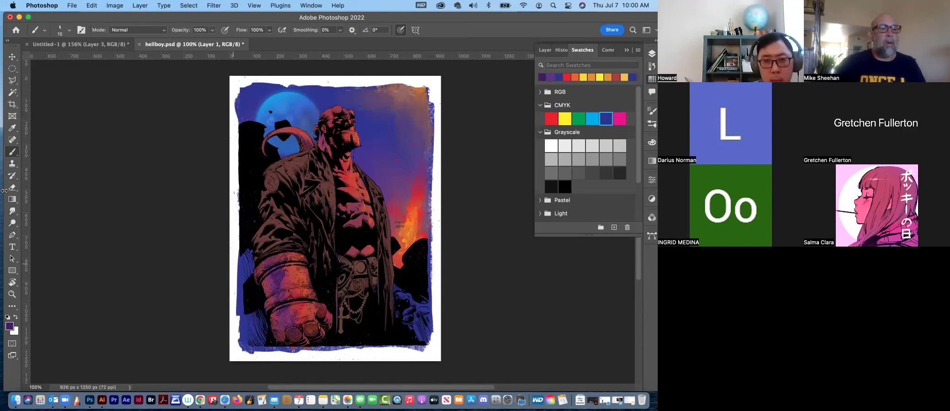
{"action": "left_click", "coordinate": [9, 326]}
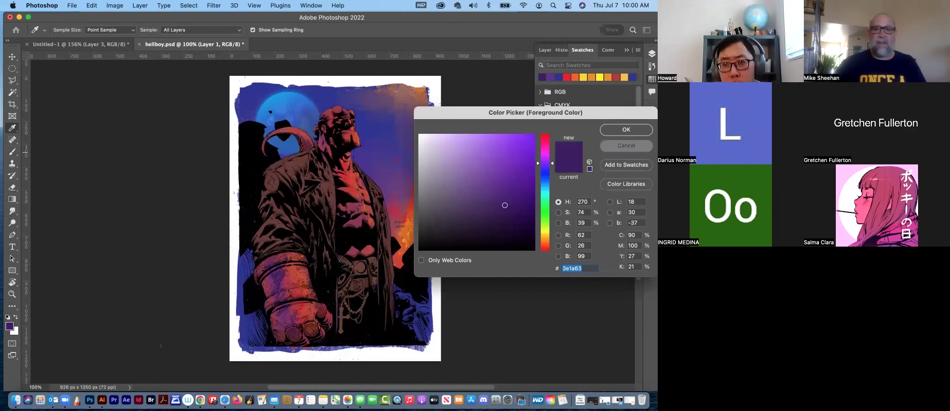
{"action": "left_click", "coordinate": [626, 145]}
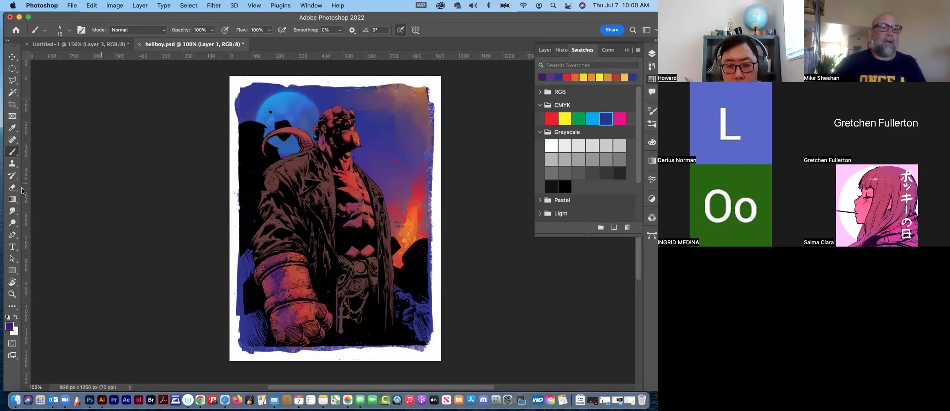
Smudge-blend the shading, then take orange from the flames as the brush colour
{"action": "left_click", "coordinate": [13, 211]}
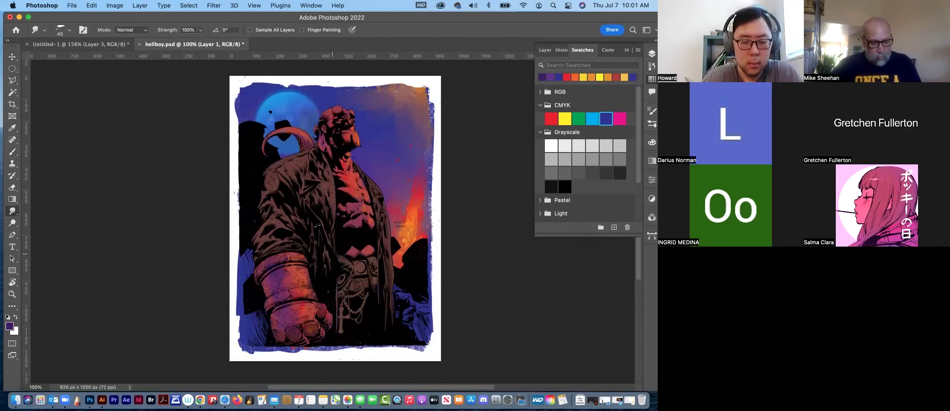
{"action": "key", "text": "b"}
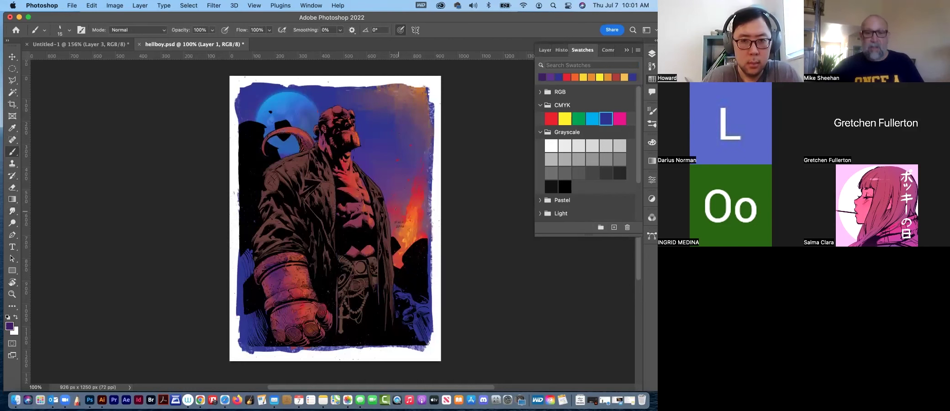
{"action": "left_click", "coordinate": [419, 218], "text": "alt"}
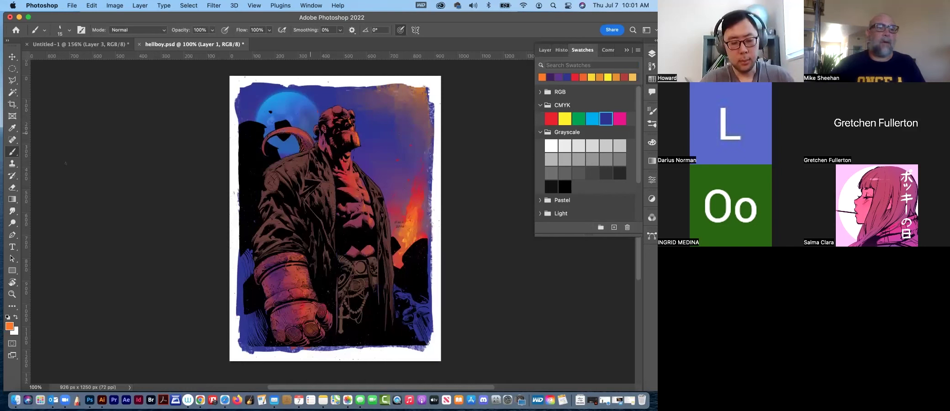
Smudge and erase stray paint, then brush with light blue sampled from the artwork
{"action": "left_click", "coordinate": [12, 211]}
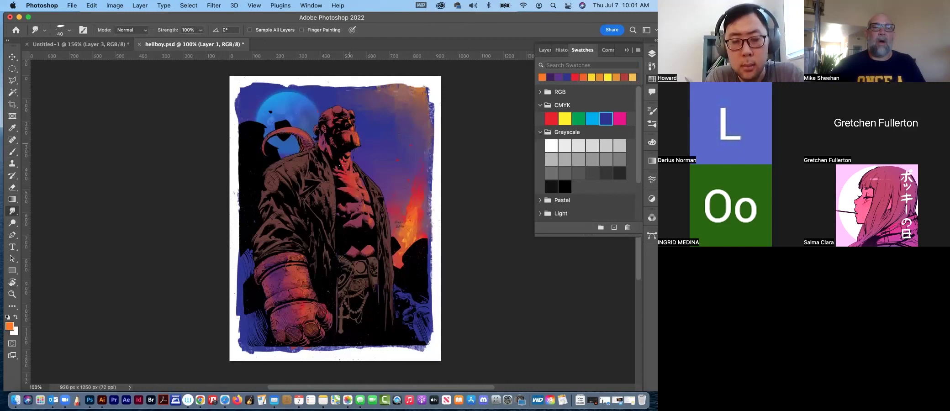
{"action": "left_click", "coordinate": [13, 188]}
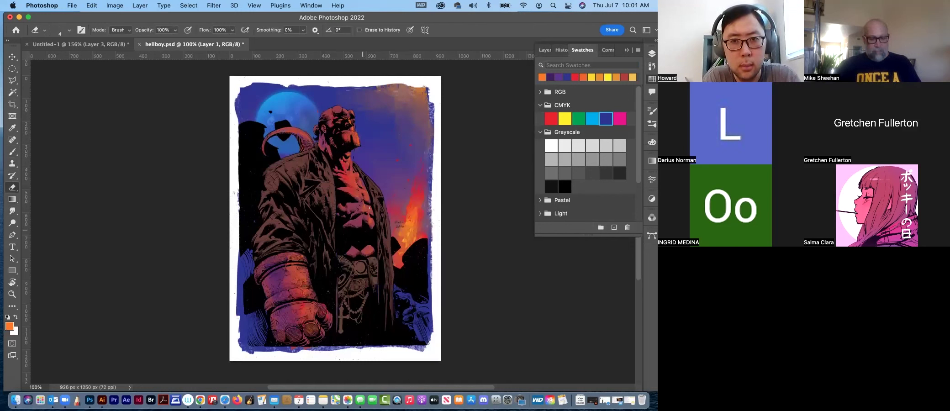
{"action": "key", "text": "b"}
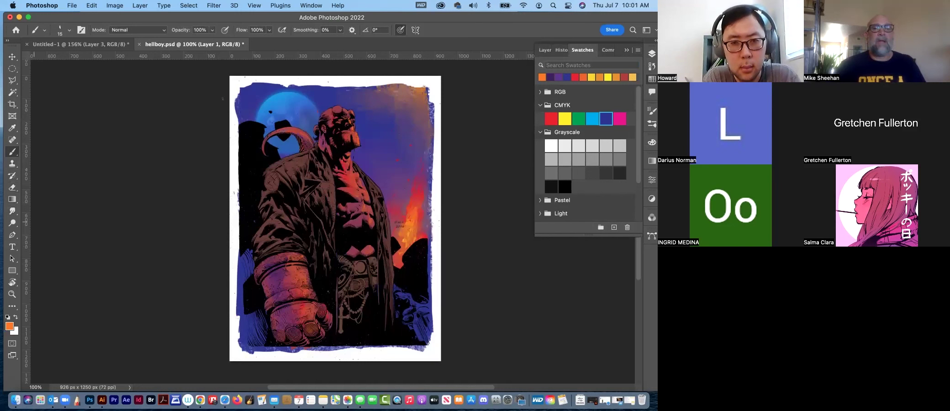
{"action": "left_click", "coordinate": [266, 98], "text": "alt"}
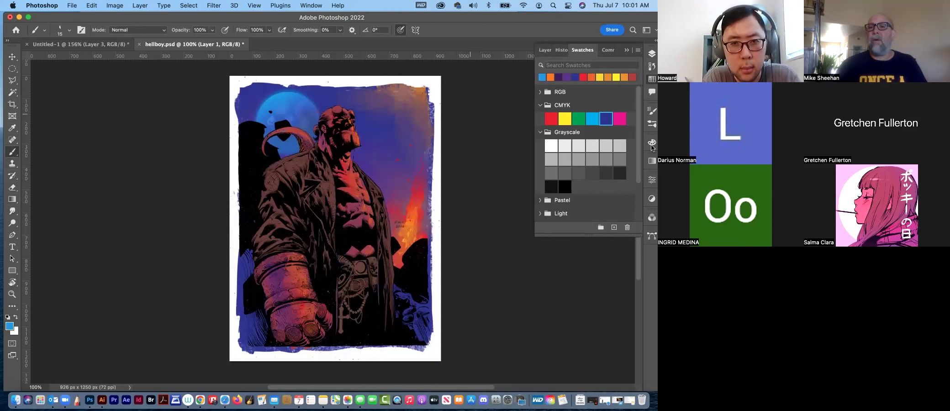
Add a layer named 'cool reflected light' and move it above the jacket layer
{"action": "left_click", "coordinate": [652, 54]}
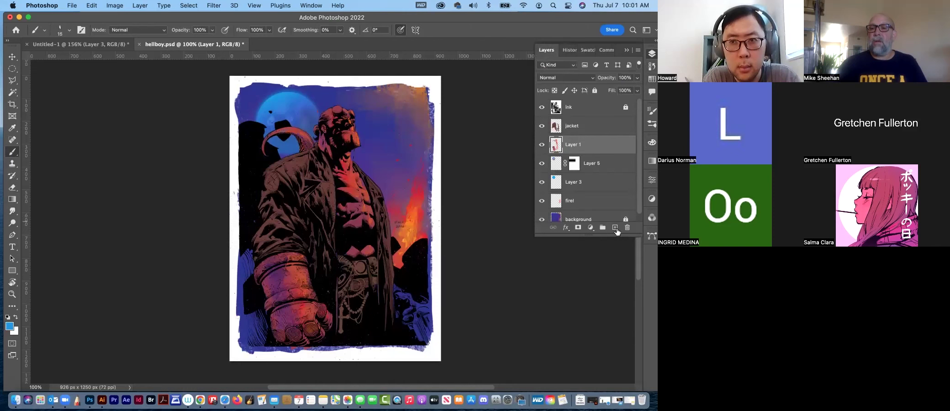
{"action": "left_click", "coordinate": [614, 227]}
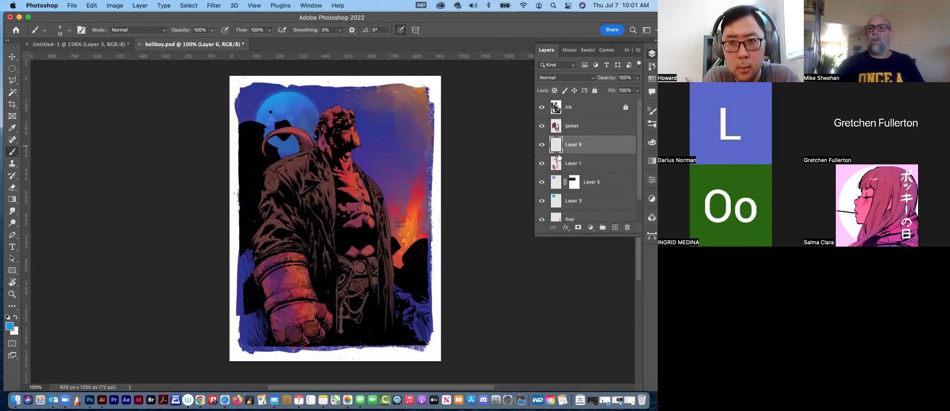
{"action": "double_click", "coordinate": [566, 145]}
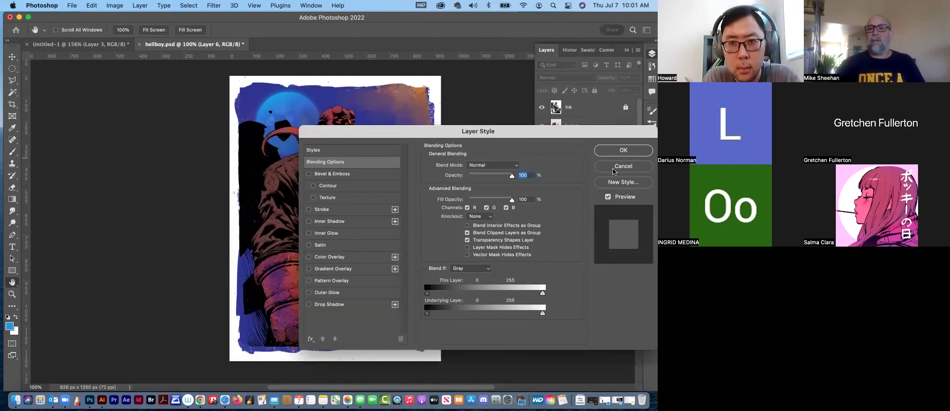
{"action": "left_click", "coordinate": [614, 168]}
{"action": "double_click", "coordinate": [573, 145]}
{"action": "type", "text": "co"}
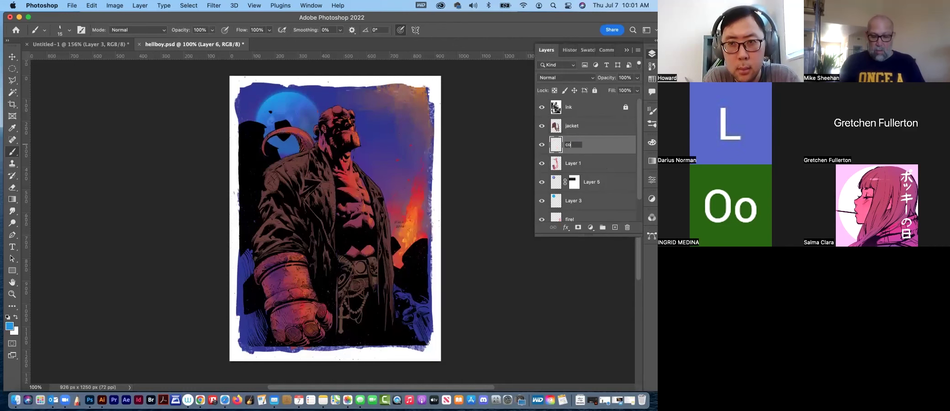
{"action": "type", "text": " reflec"}
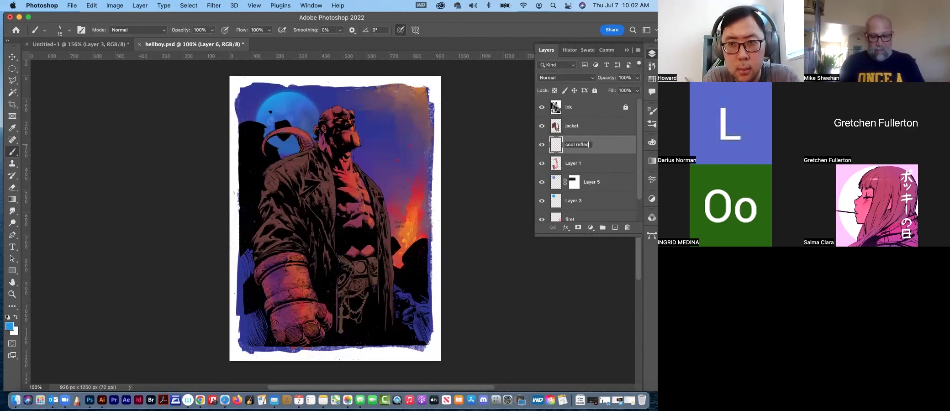
{"action": "type", "text": "ted light"}
{"action": "key", "text": "Return"}
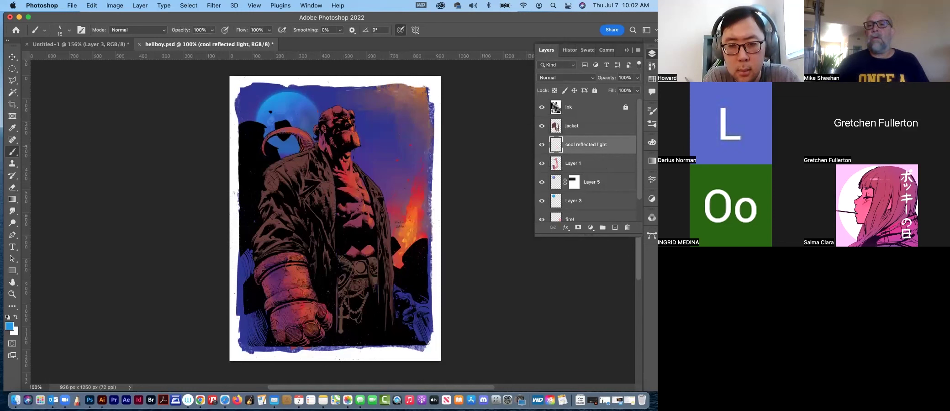
{"action": "left_click_drag", "start_coordinate": [586, 144], "coordinate": [586, 117]}
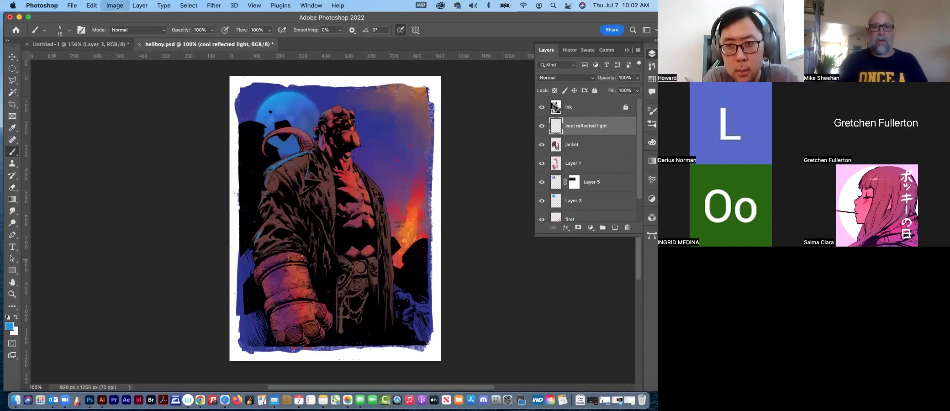
Nudge the cool reflected light layer's hue to +6 with Hue/Saturation
{"action": "key", "text": "super+u"}
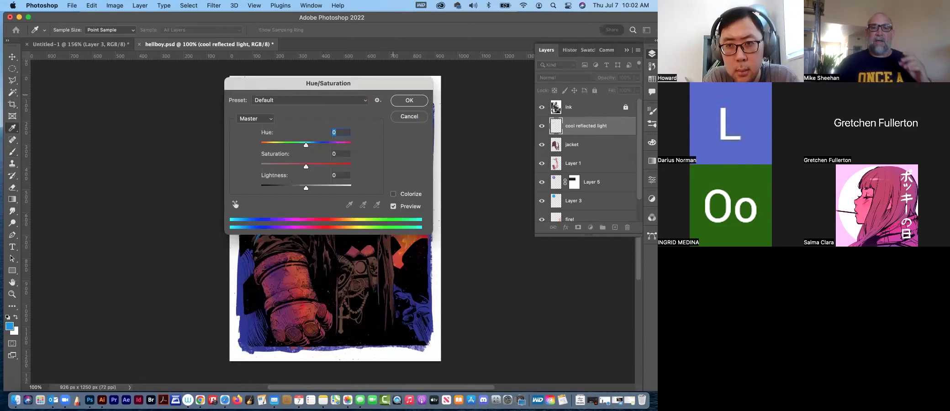
{"action": "left_click_drag", "start_coordinate": [328, 83], "coordinate": [516, 205]}
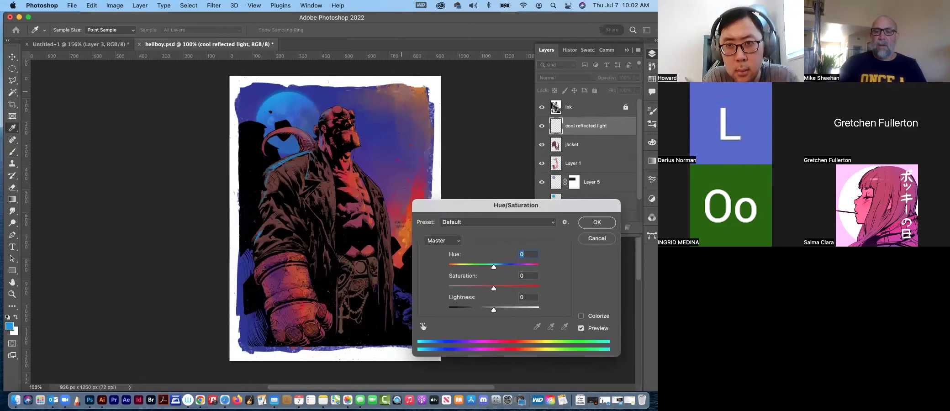
{"action": "key", "text": "shift+Down"}
{"action": "key", "text": "Down"}
{"action": "key", "text": "Down"}
{"action": "key", "text": "Down"}
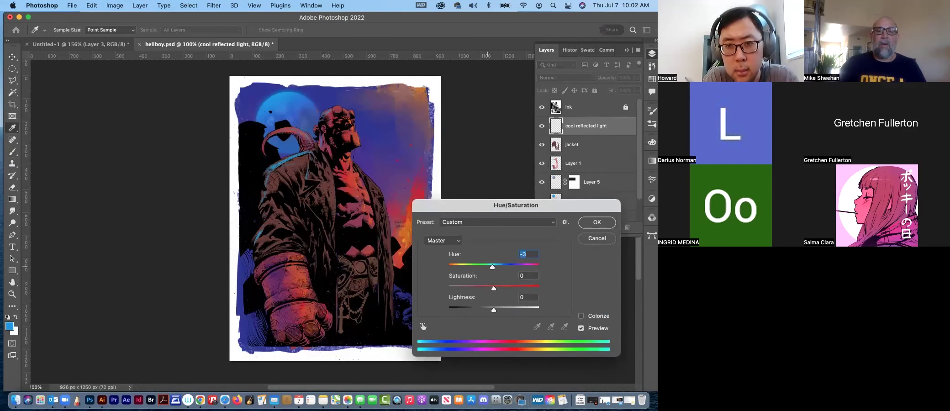
{"action": "key", "text": "shift+Up"}
{"action": "key", "text": "Up"}
{"action": "key", "text": "Up"}
{"action": "key", "text": "Up"}
{"action": "key", "text": "Up"}
{"action": "key", "text": "Up"}
{"action": "key", "text": "Up"}
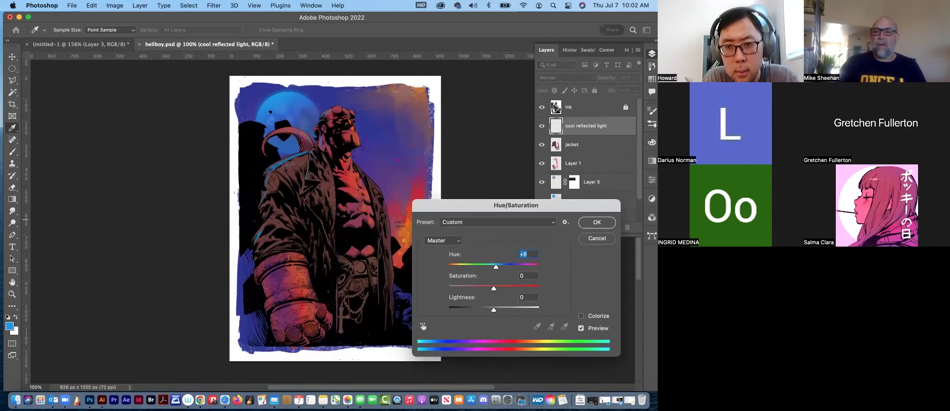
{"action": "key", "text": "Return"}
Alternate smudging at size 10 and painting, ending on a 15 px Brush
{"action": "key", "text": "b"}
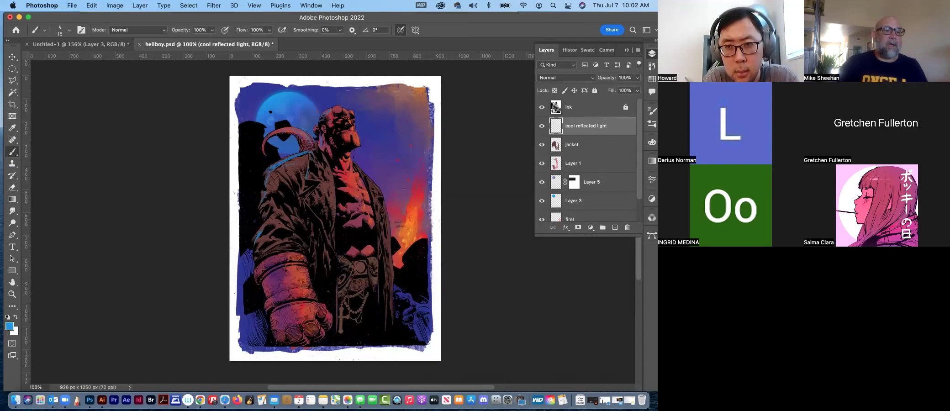
{"action": "left_click", "coordinate": [12, 211]}
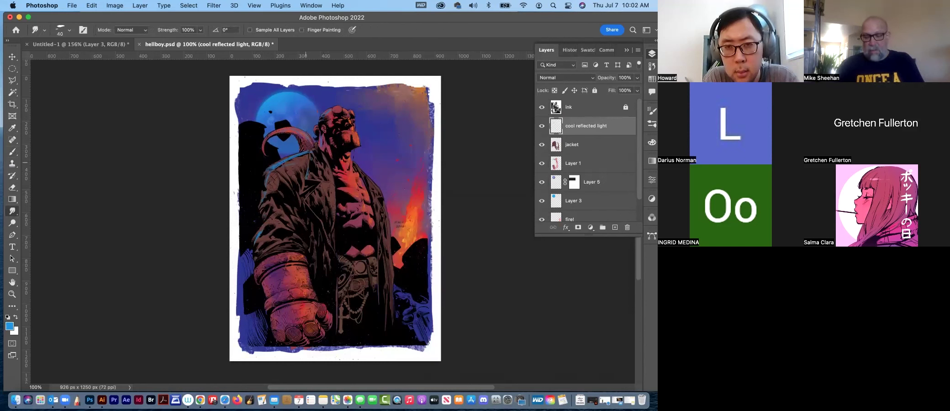
{"action": "key", "text": "bracketleft"}
{"action": "key", "text": "bracketleft"}
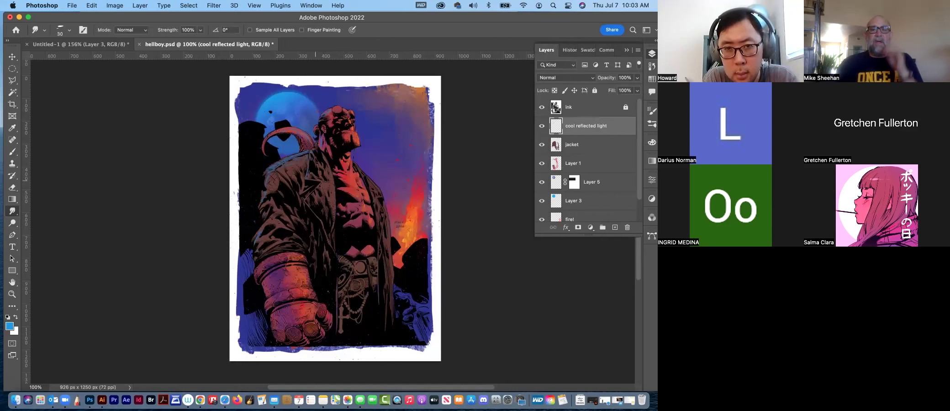
{"action": "key", "text": "b"}
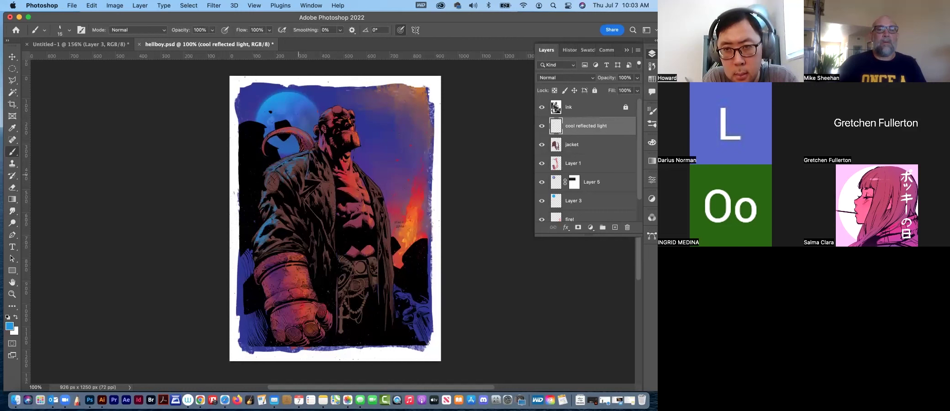
{"action": "left_click", "coordinate": [13, 211]}
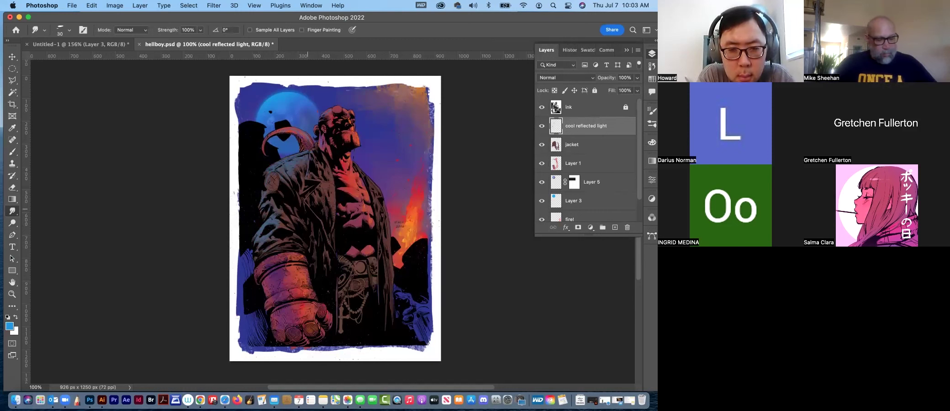
{"action": "key", "text": "b"}
{"action": "key", "text": "bracketright"}
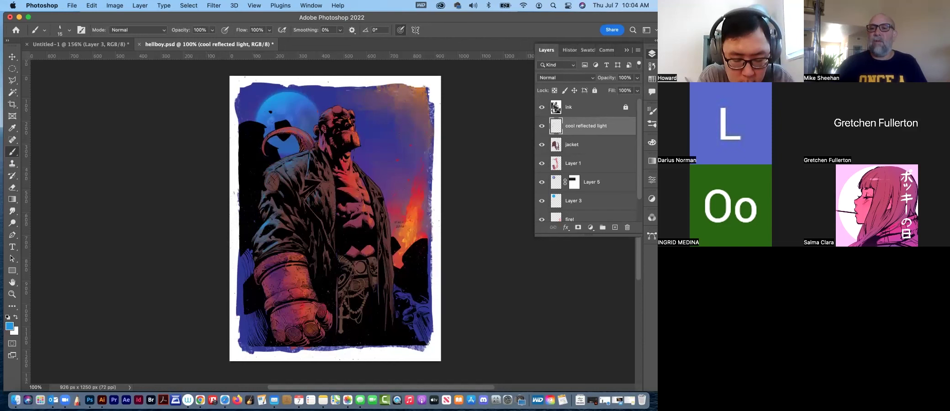
Dab a small green mark on Hellboy's shoulder, then sample dark red from his face
{"action": "left_click", "coordinate": [652, 79]}
{"action": "left_click", "coordinate": [578, 118]}
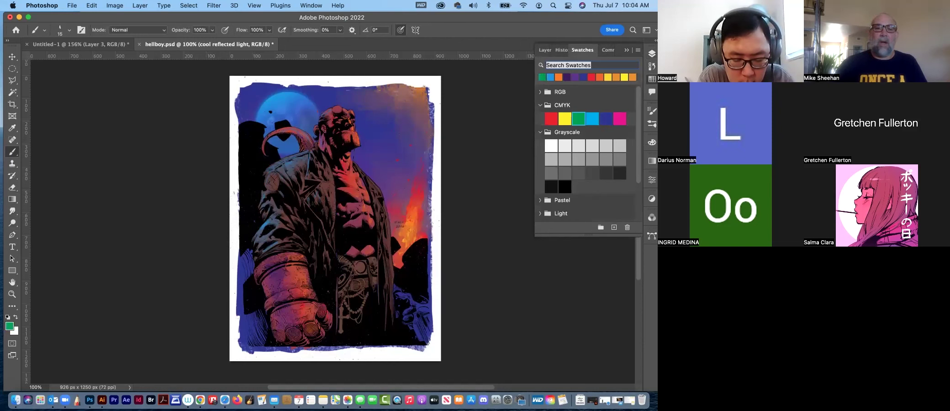
{"action": "left_click", "coordinate": [652, 78]}
{"action": "left_click_drag", "start_coordinate": [276, 183], "coordinate": [274, 174]}
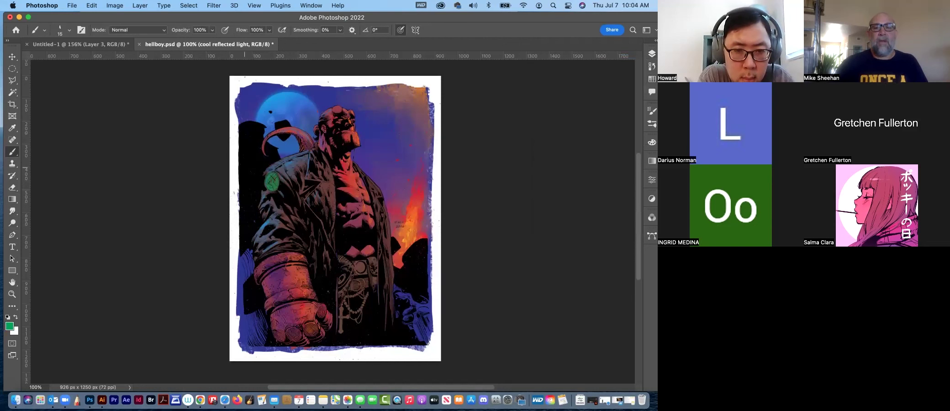
{"action": "left_click", "coordinate": [343, 137], "text": "alt"}
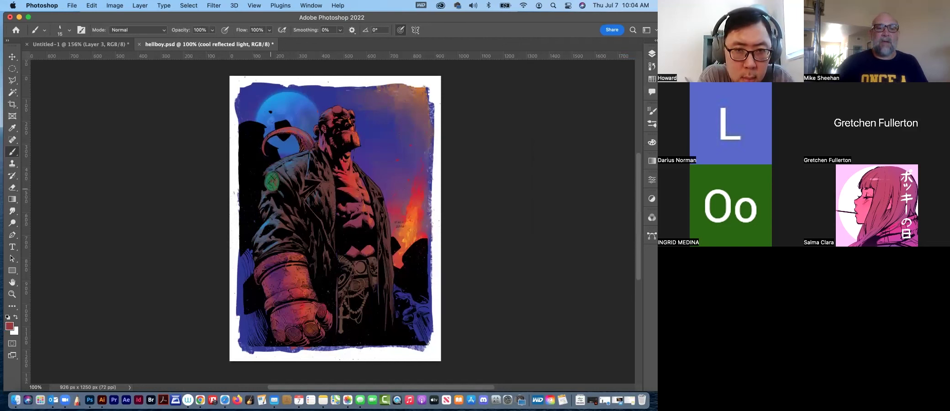
Zoom in to about 225% on the gauntlet and belt
{"action": "key", "text": "r"}
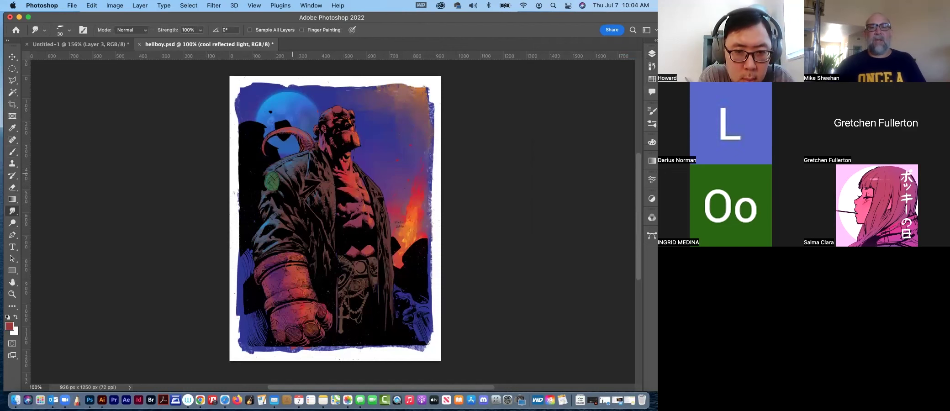
{"action": "scroll", "coordinate": [452, 175], "scroll_direction": "down", "scroll_amount": 3}
{"action": "key", "text": "z"}
{"action": "left_click_drag", "start_coordinate": [371, 231], "coordinate": [453, 219]}
{"action": "scroll", "coordinate": [334, 167], "scroll_direction": "down", "scroll_amount": 2}
{"action": "scroll", "coordinate": [334, 167], "scroll_direction": "up", "scroll_amount": 1}
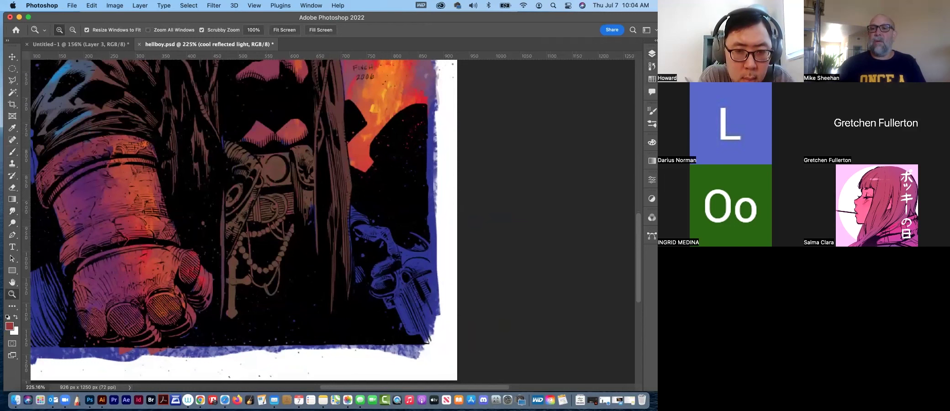
Make the jacket layer the active layer and switch to the Brush tool
{"action": "left_click", "coordinate": [651, 53]}
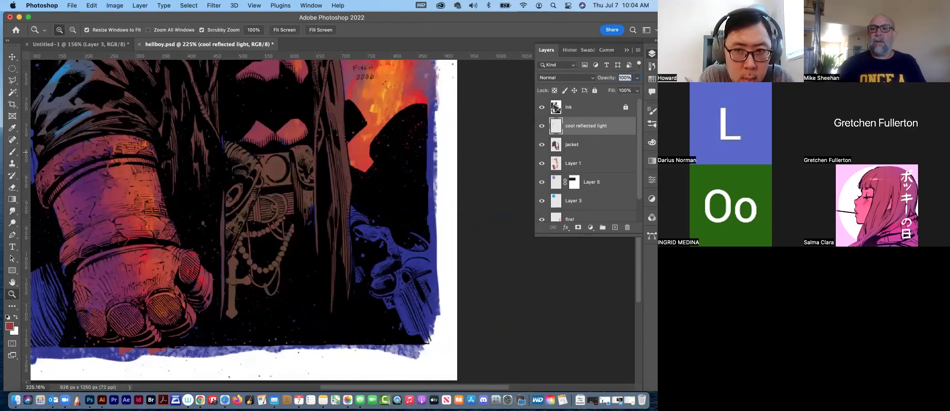
{"action": "left_click", "coordinate": [541, 145]}
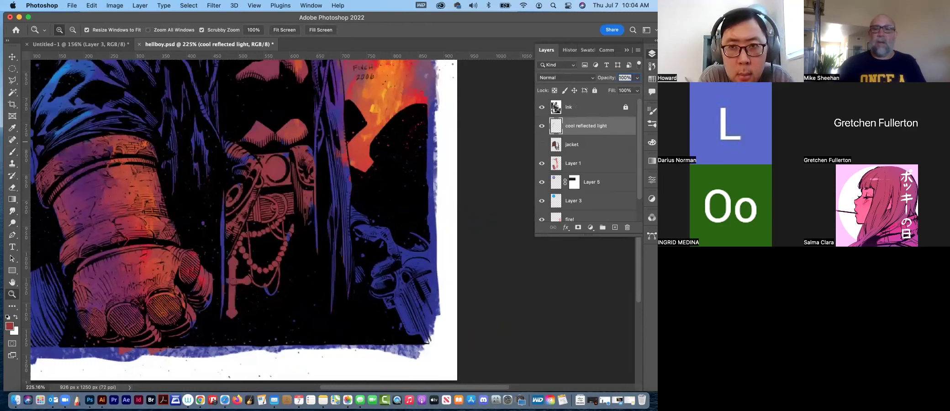
{"action": "left_click", "coordinate": [541, 145]}
{"action": "key", "text": "alt+bracketleft"}
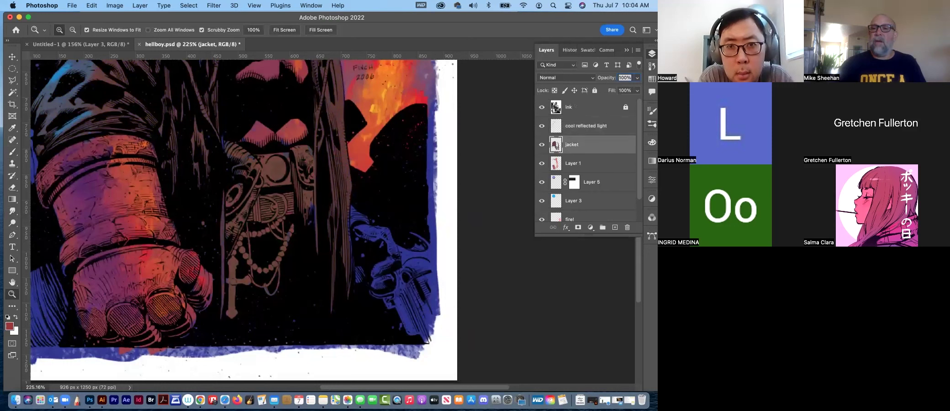
{"action": "left_click", "coordinate": [588, 49]}
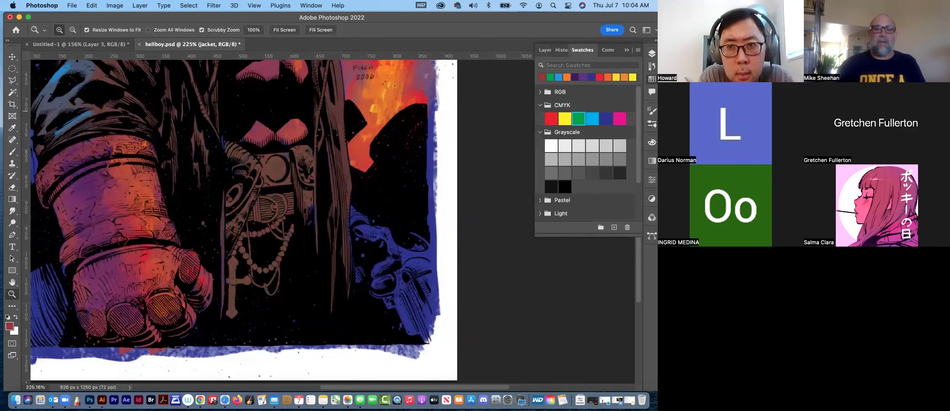
{"action": "key", "text": "b"}
{"action": "key", "text": "z"}
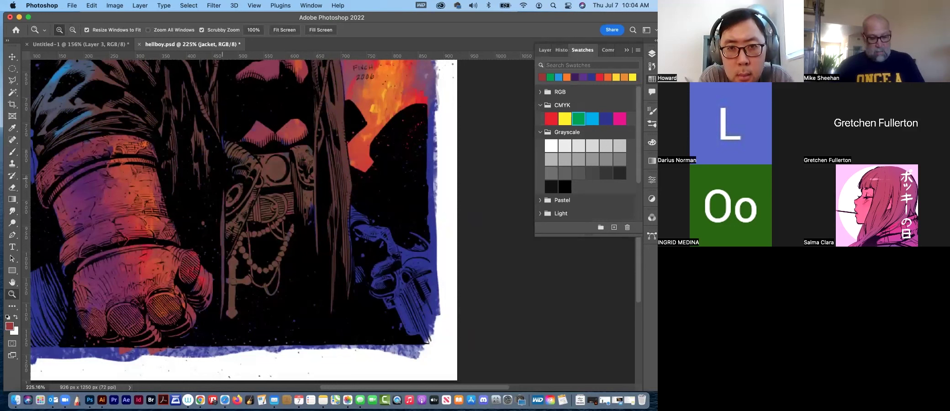
{"action": "key", "text": "b"}
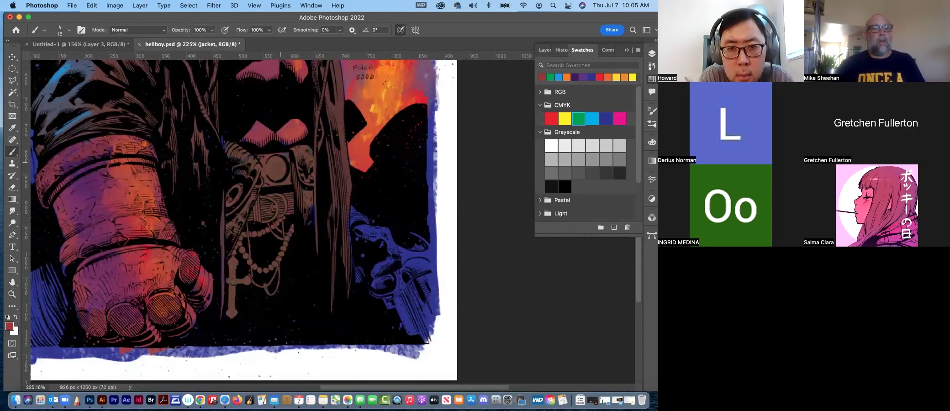
Sample brown from the artwork, warm it to olive-brown, and paint the cross's vertical bar
{"action": "left_click", "coordinate": [277, 163], "text": "alt"}
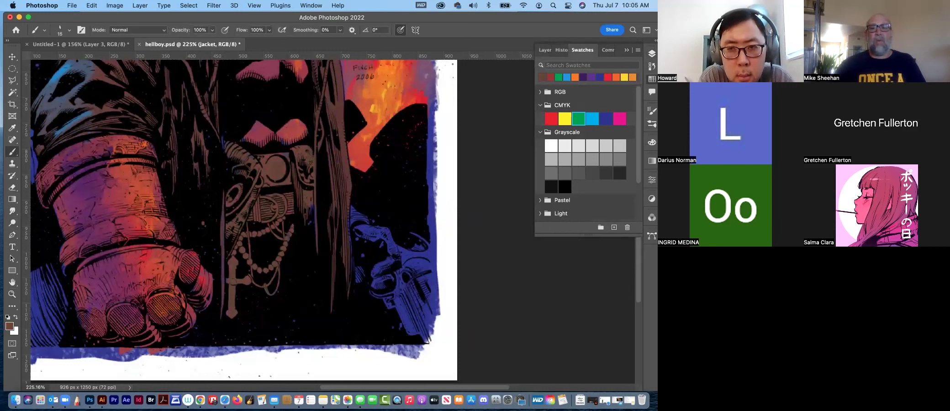
{"action": "left_click", "coordinate": [9, 325]}
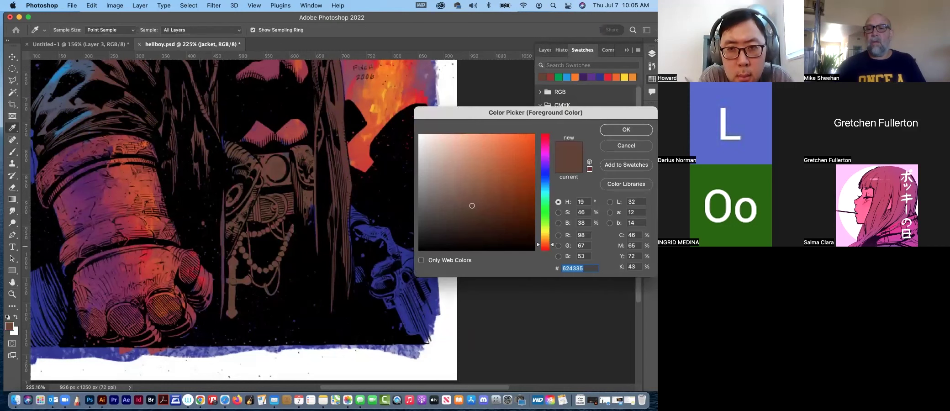
{"action": "left_click_drag", "start_coordinate": [545, 244], "coordinate": [545, 236]}
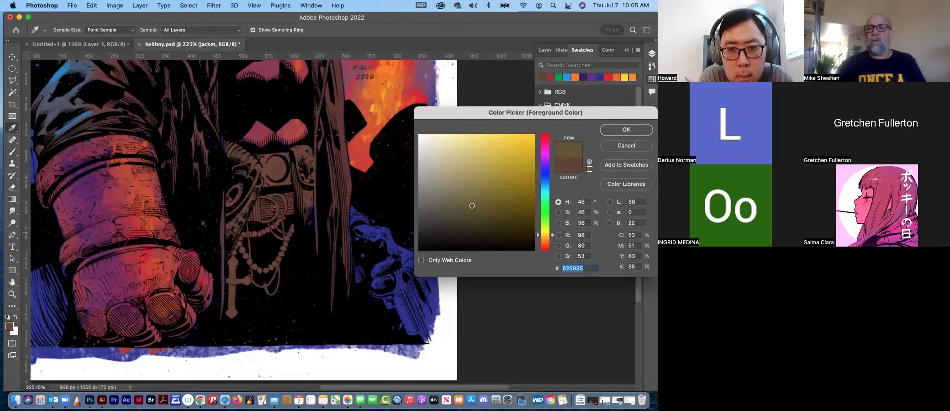
{"action": "left_click", "coordinate": [485, 198]}
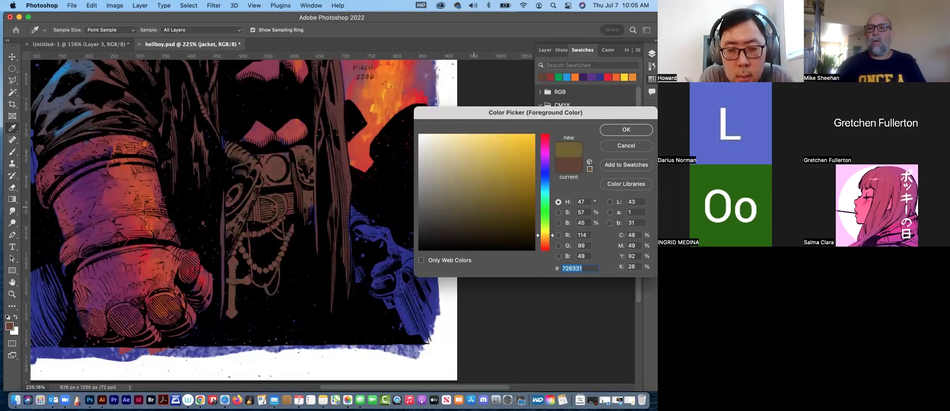
{"action": "left_click", "coordinate": [626, 130]}
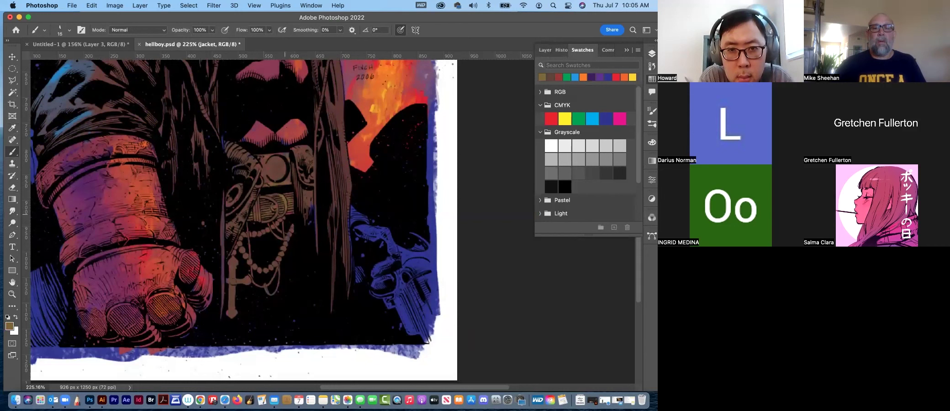
{"action": "left_click_drag", "start_coordinate": [235, 266], "coordinate": [233, 283]}
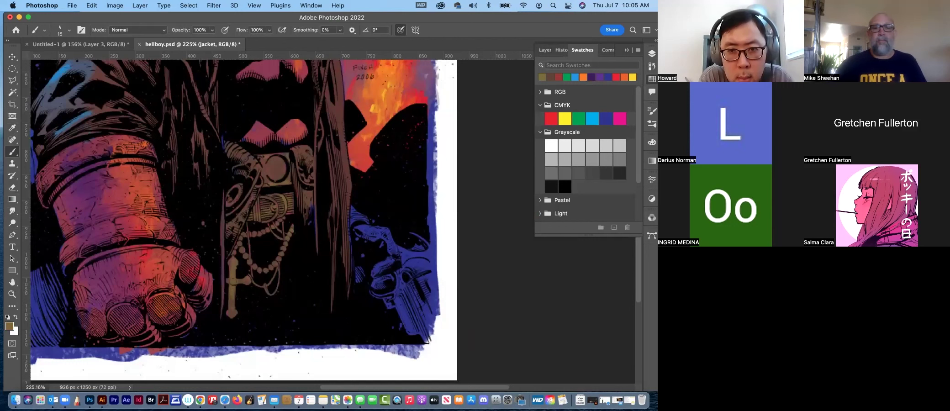
Lighten the colour to tan and paint the belt buckle's right edge and the cross stem
{"action": "left_click", "coordinate": [9, 325]}
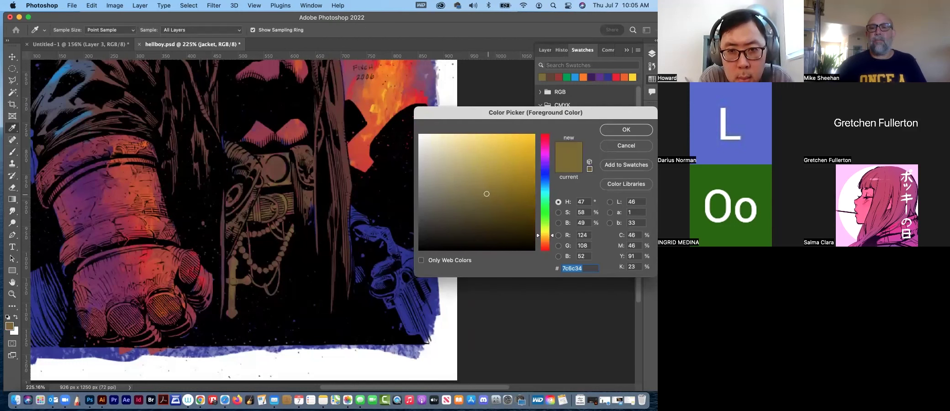
{"action": "left_click", "coordinate": [500, 147]}
{"action": "key", "text": "Return"}
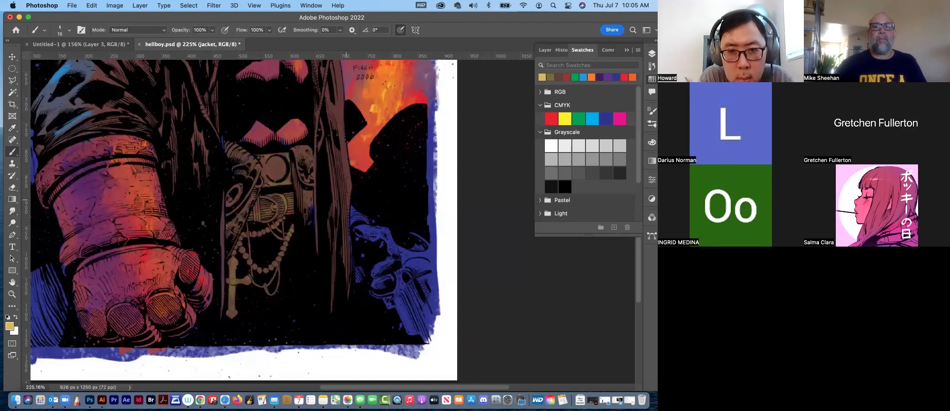
{"action": "mouse_move", "coordinate": [286, 156]}
{"action": "left_mouse_down"}
{"action": "mouse_move", "coordinate": [286, 203]}
{"action": "mouse_move", "coordinate": [276, 208]}
{"action": "left_mouse_up"}
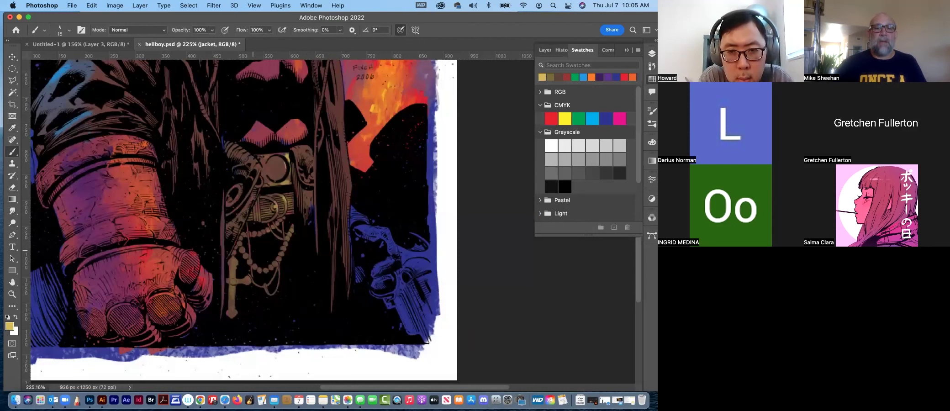
{"action": "left_click_drag", "start_coordinate": [234, 276], "coordinate": [233, 259]}
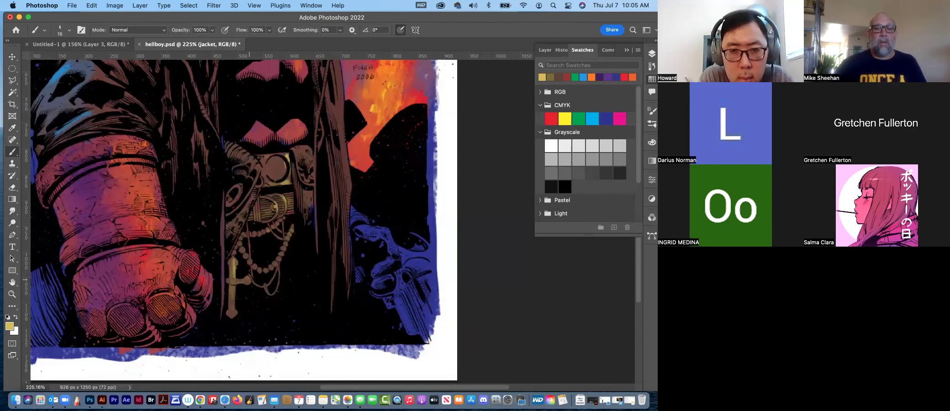
{"action": "right_click", "coordinate": [233, 256]}
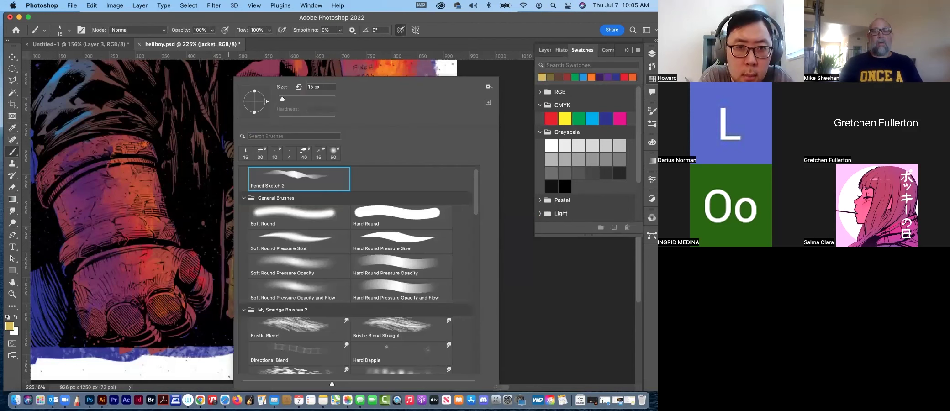
{"action": "key", "text": "Escape"}
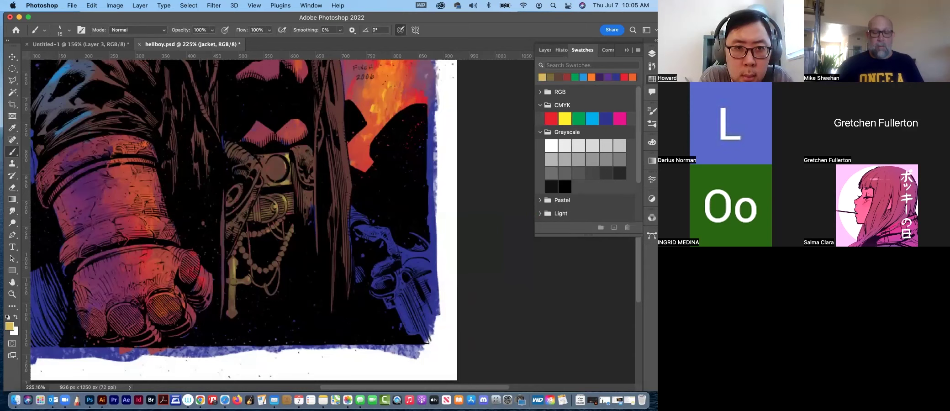
Bring back the Layers panel and zoom in on Hellboy's head and shoulder
{"action": "key", "text": "super+minus"}
{"action": "key", "text": "super+minus"}
{"action": "key", "text": "super+minus"}
{"action": "key", "text": "super+minus"}
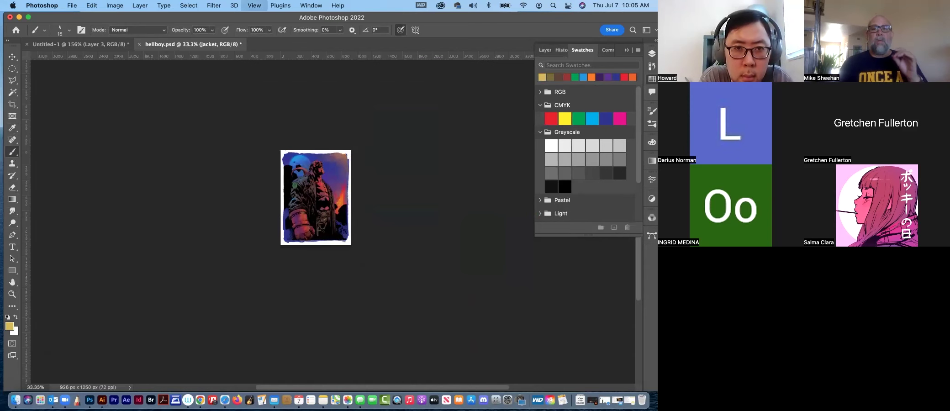
{"action": "key", "text": "super+plus"}
{"action": "key", "text": "super+plus"}
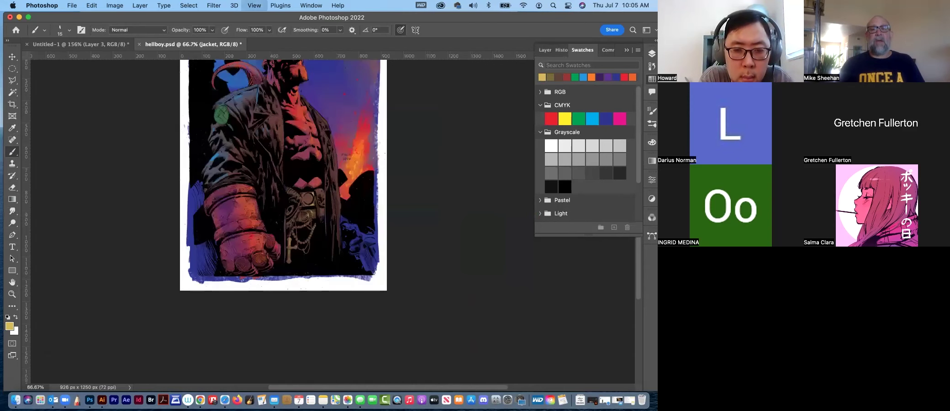
{"action": "scroll", "coordinate": [279, 206], "scroll_direction": "up", "scroll_amount": 3}
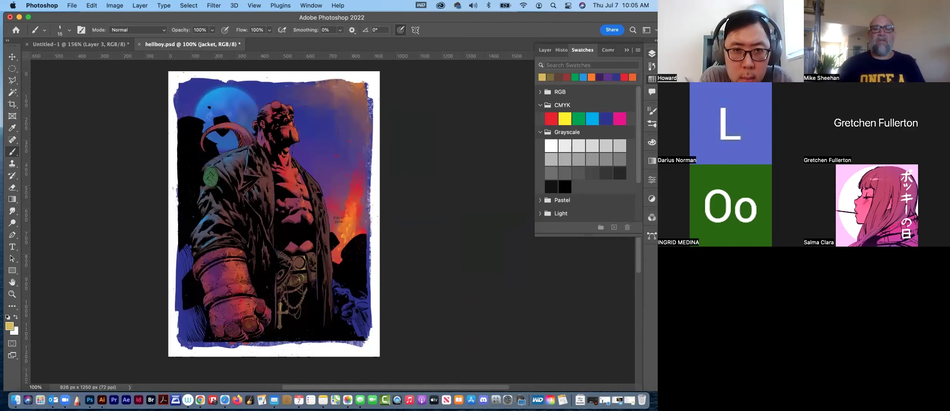
{"action": "key", "text": "F7"}
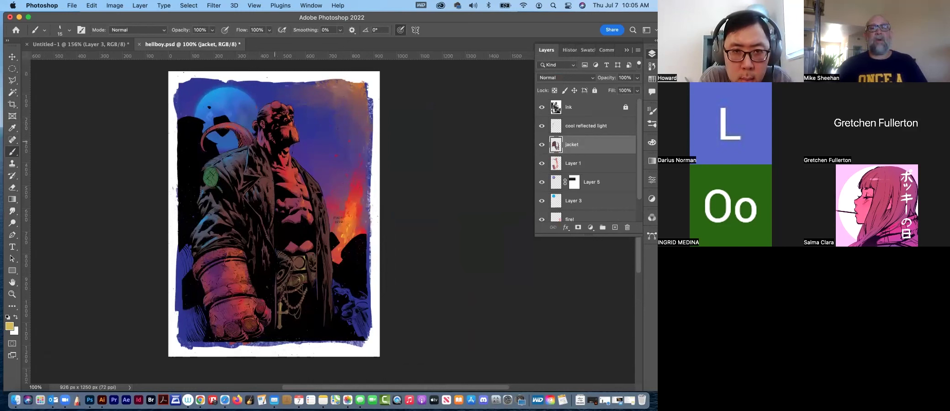
{"action": "left_click", "coordinate": [12, 294]}
{"action": "left_click_drag", "start_coordinate": [296, 148], "coordinate": [329, 147]}
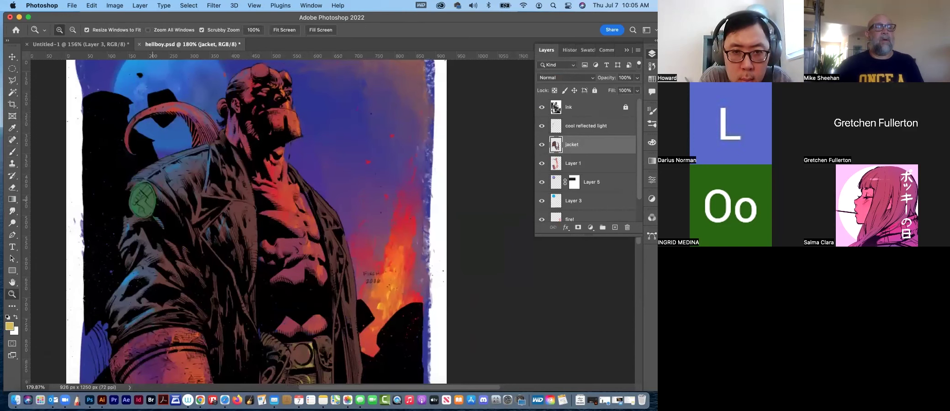
Sample the moon's light blue and the dark jacket colour, then make Layer 1 active
{"action": "left_click", "coordinate": [12, 128]}
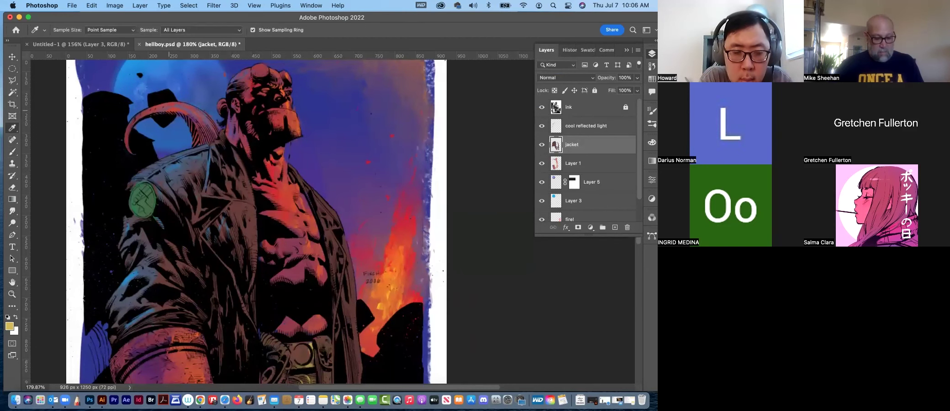
{"action": "left_click", "coordinate": [140, 66], "text": "alt"}
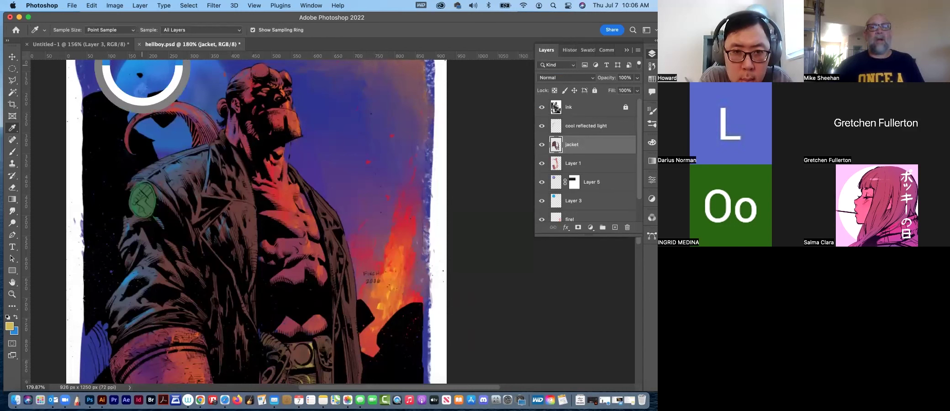
{"action": "left_click", "coordinate": [149, 261]}
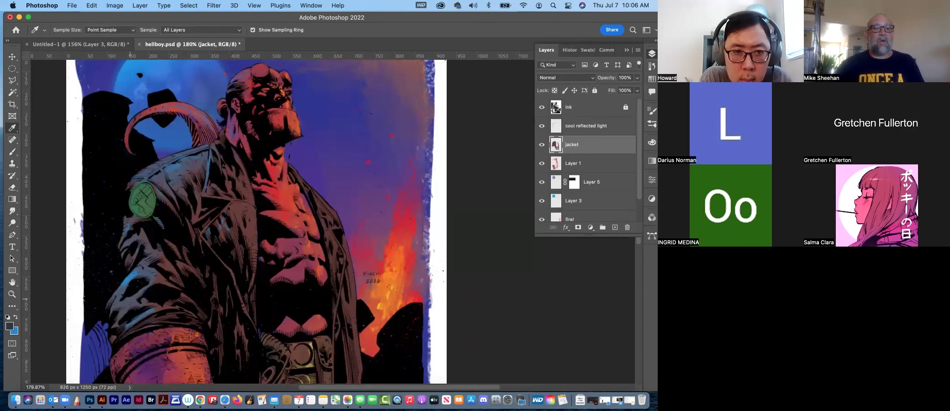
{"action": "scroll", "coordinate": [354, 224], "scroll_direction": "up", "scroll_amount": 3}
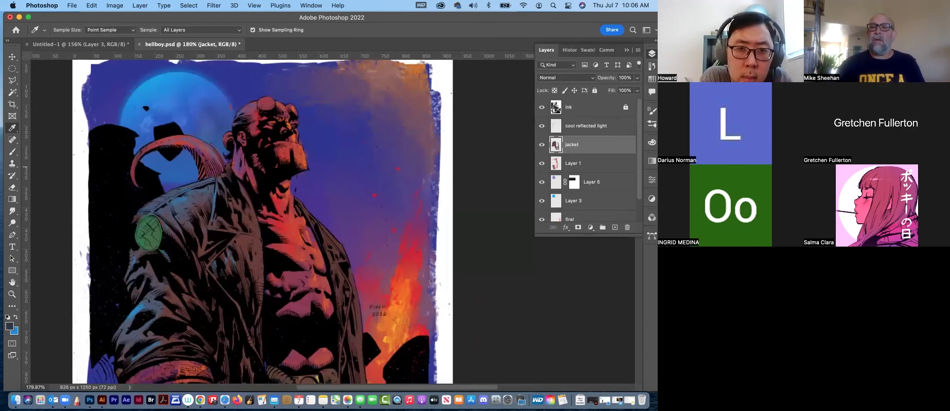
{"action": "key", "text": "alt+bracketleft"}
{"action": "key", "text": "ctrl+comma"}
{"action": "key", "text": "ctrl+comma"}
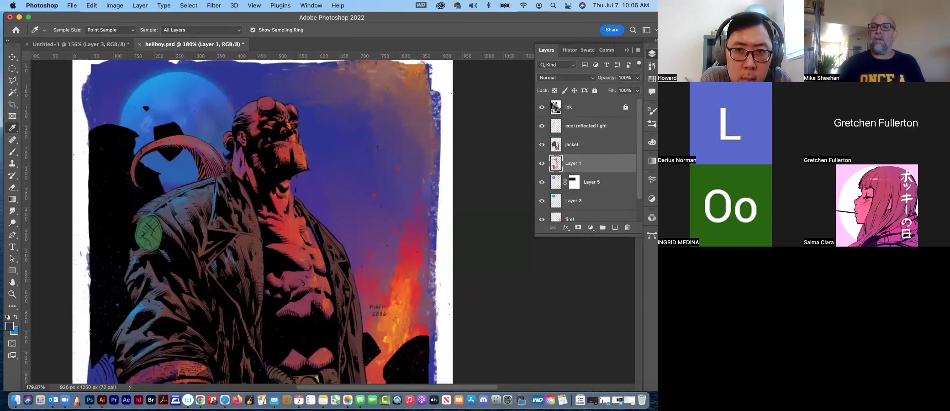
Add a new layer and paint moon-blue light along the top and left of the head
{"action": "key", "text": "ctrl+shift+alt+n"}
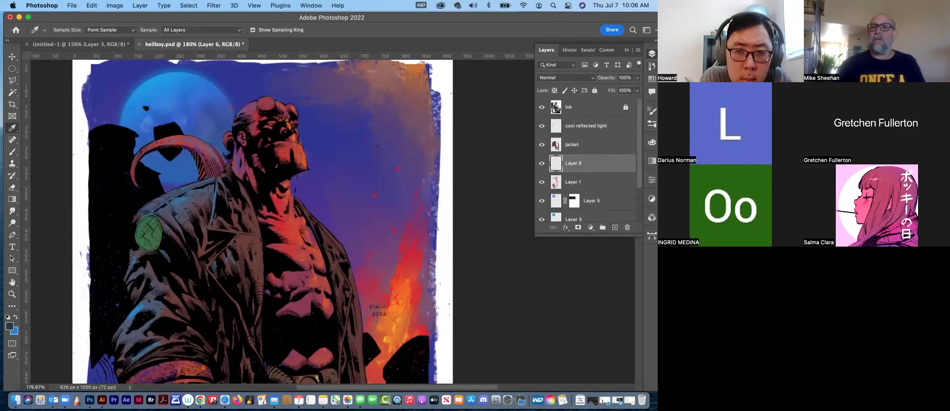
{"action": "key", "text": "F7"}
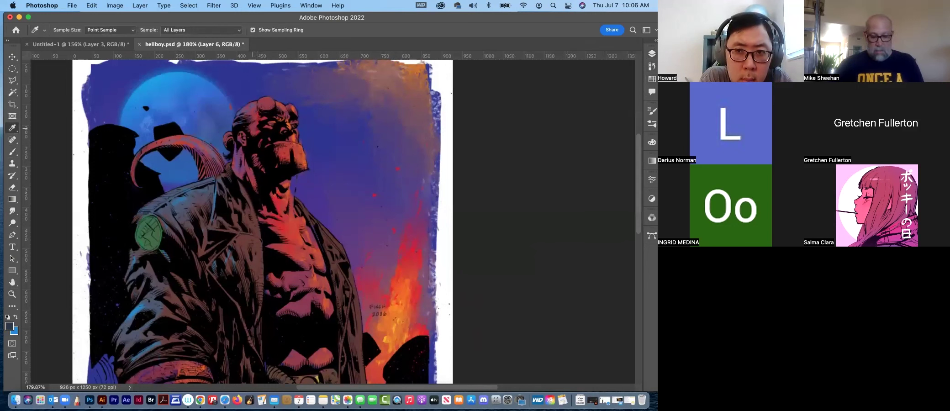
{"action": "key", "text": "b"}
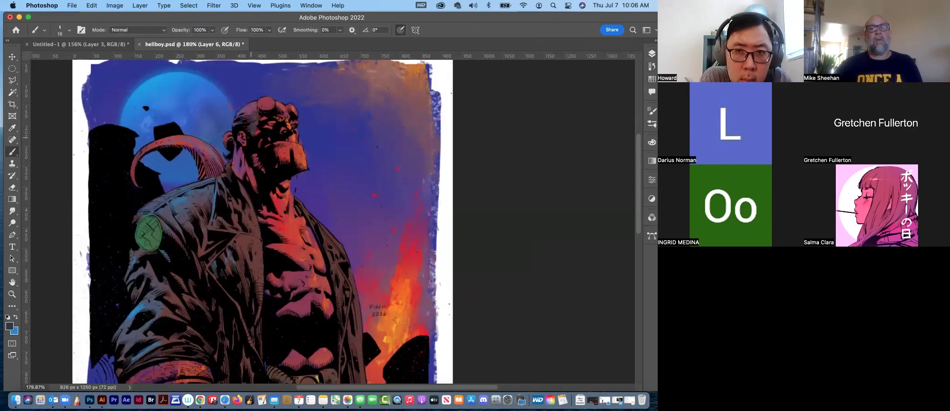
{"action": "left_click", "coordinate": [169, 82], "text": "alt"}
{"action": "left_click_drag", "start_coordinate": [246, 110], "coordinate": [254, 122]}
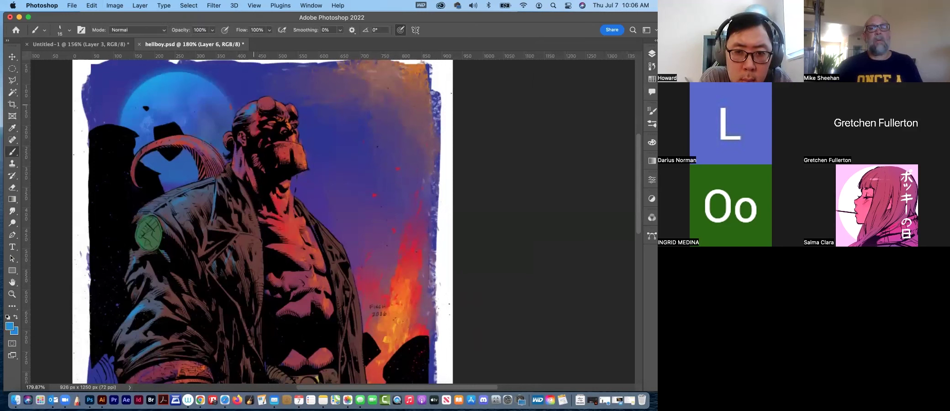
{"action": "left_click_drag", "start_coordinate": [242, 148], "coordinate": [247, 174]}
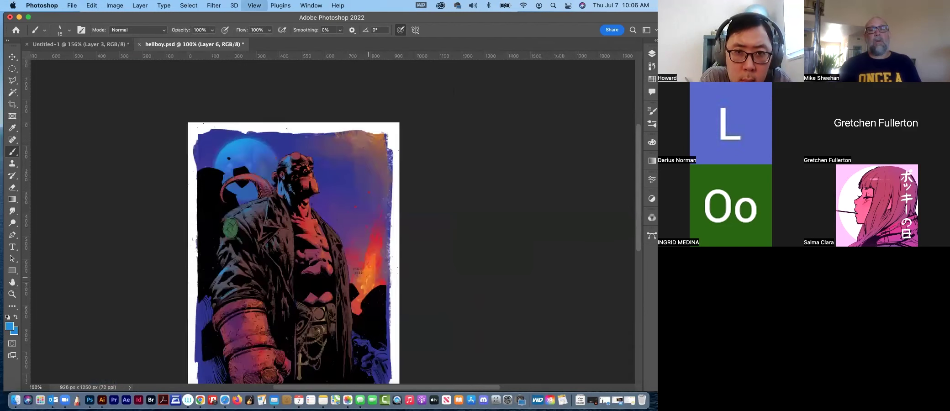
Refine the rim light with the Smudge and Eraser tools at 200% zoom
{"action": "key", "text": "super+minus"}
{"action": "key", "text": "super+minus"}
{"action": "key", "text": "super+minus"}
{"action": "key", "text": "super+plus"}
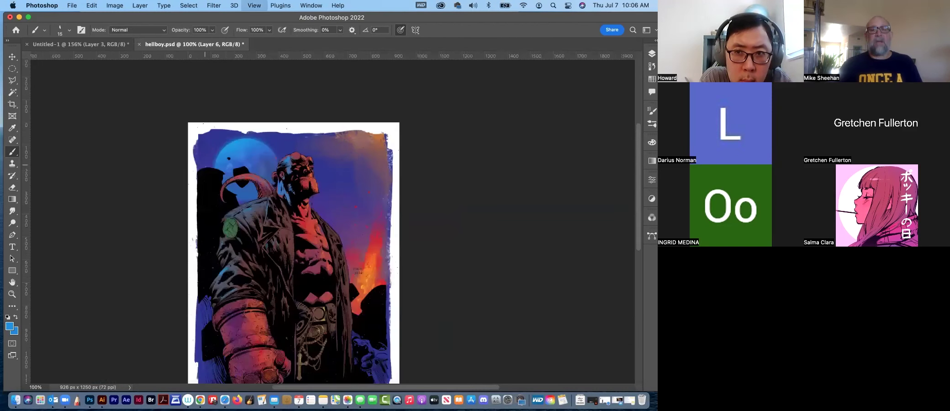
{"action": "key", "text": "super+plus"}
{"action": "key", "text": "super+plus"}
{"action": "left_click", "coordinate": [12, 211]}
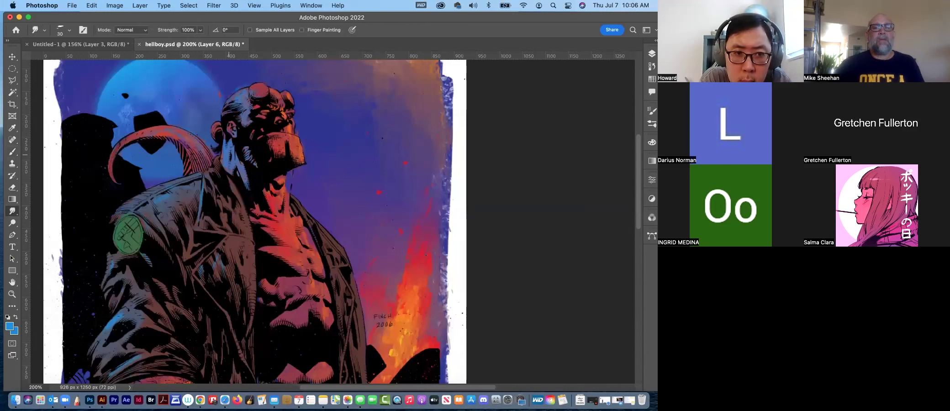
{"action": "key", "text": "e"}
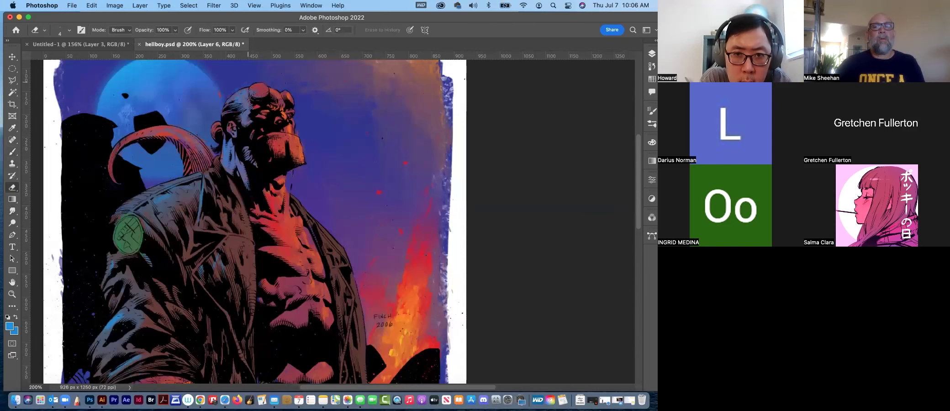
{"action": "key", "text": "super+minus"}
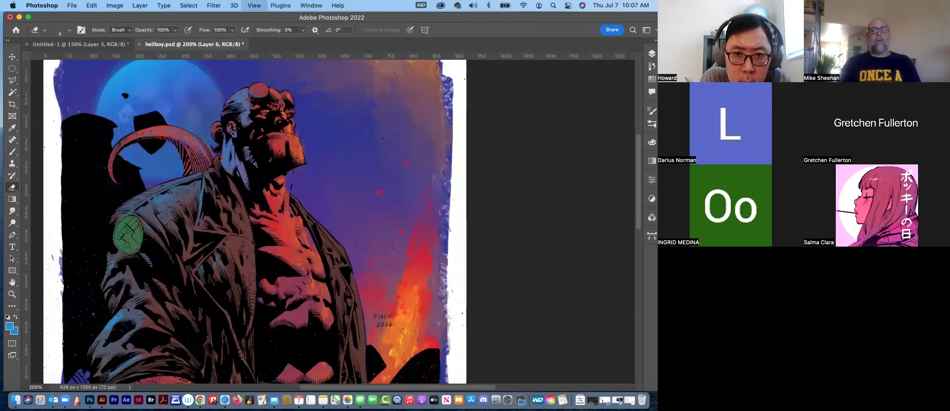
{"action": "key", "text": "super+minus"}
{"action": "key", "text": "super+plus"}
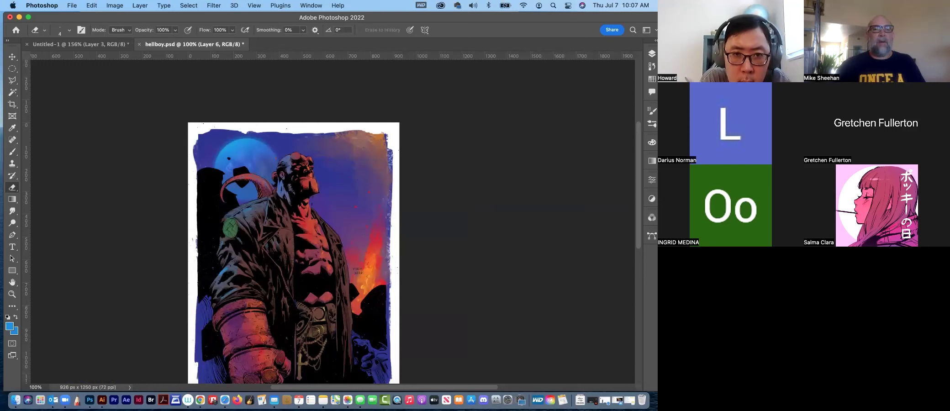
Load the saved 'right jacket' channel as a selection
{"action": "left_click", "coordinate": [188, 5]}
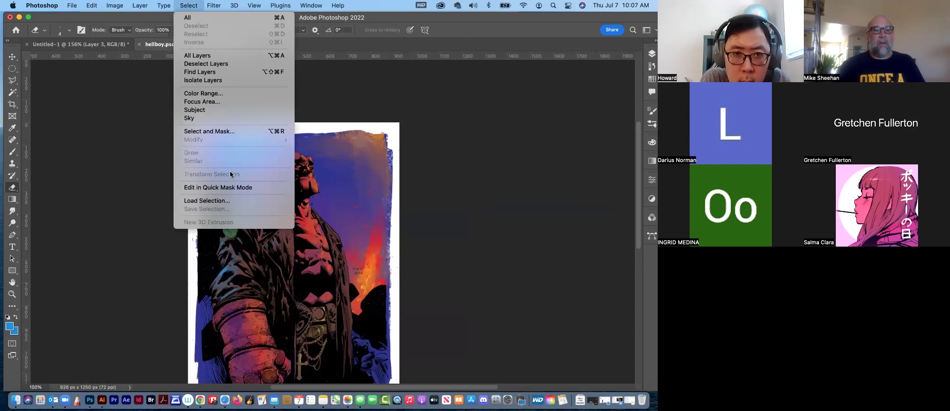
{"action": "left_click", "coordinate": [263, 203]}
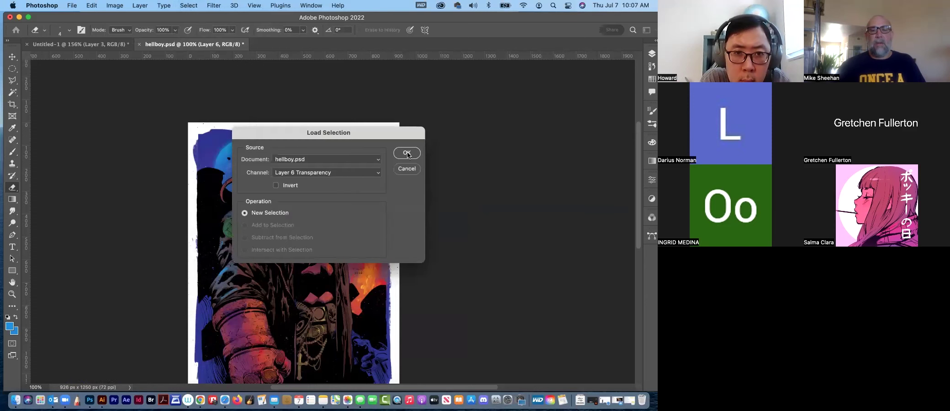
{"action": "left_click", "coordinate": [358, 172]}
{"action": "key", "text": "Return"}
{"action": "left_click", "coordinate": [407, 153]}
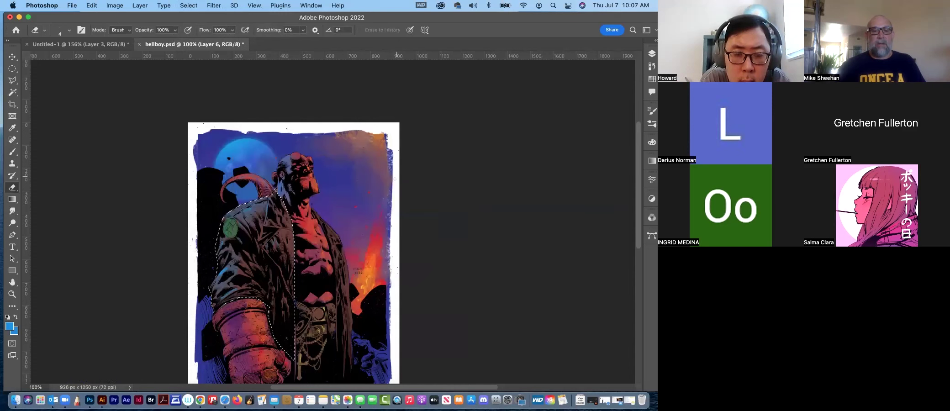
{"action": "left_click_drag", "start_coordinate": [375, 224], "coordinate": [381, 161]}
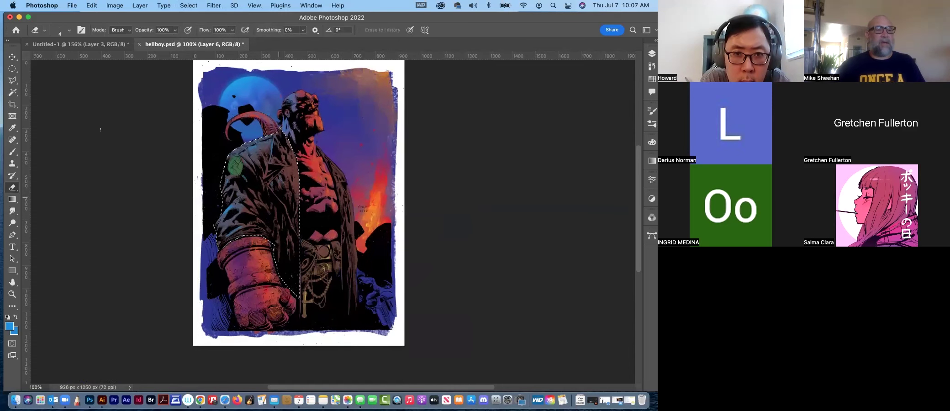
Add a new layer above cool reflected light and fill the jacket selection with a gradient
{"action": "left_click", "coordinate": [652, 55]}
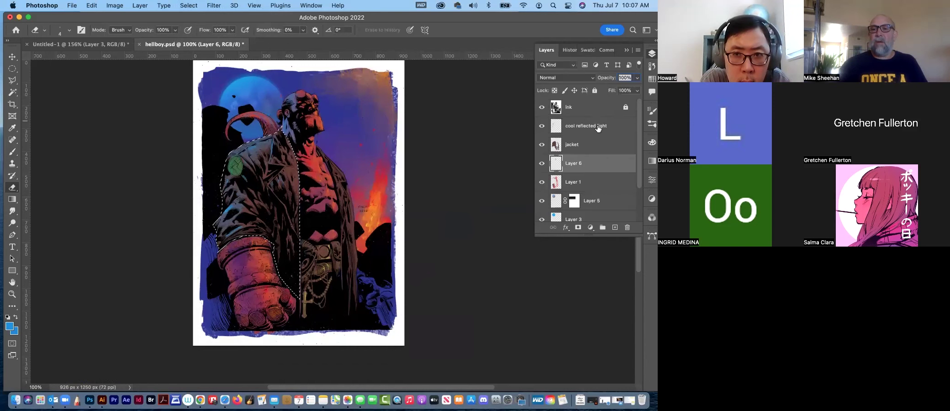
{"action": "left_click", "coordinate": [597, 128]}
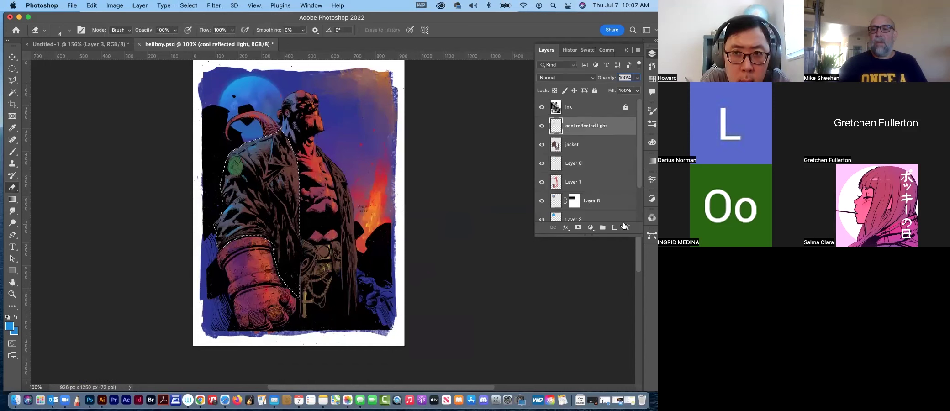
{"action": "left_click", "coordinate": [614, 227]}
{"action": "left_click", "coordinate": [159, 151]}
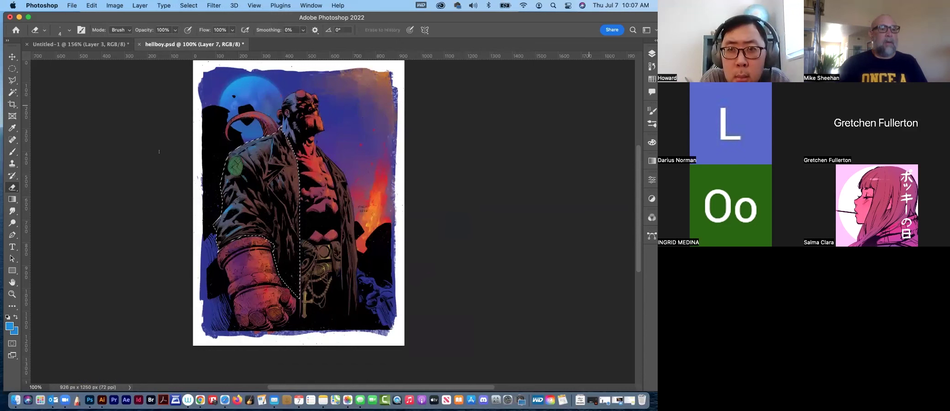
{"action": "left_click", "coordinate": [13, 199]}
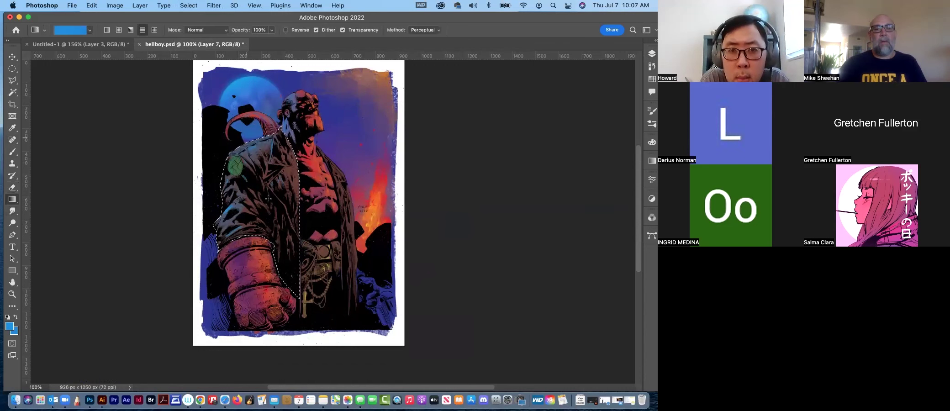
{"action": "left_click_drag", "start_coordinate": [258, 113], "coordinate": [300, 374]}
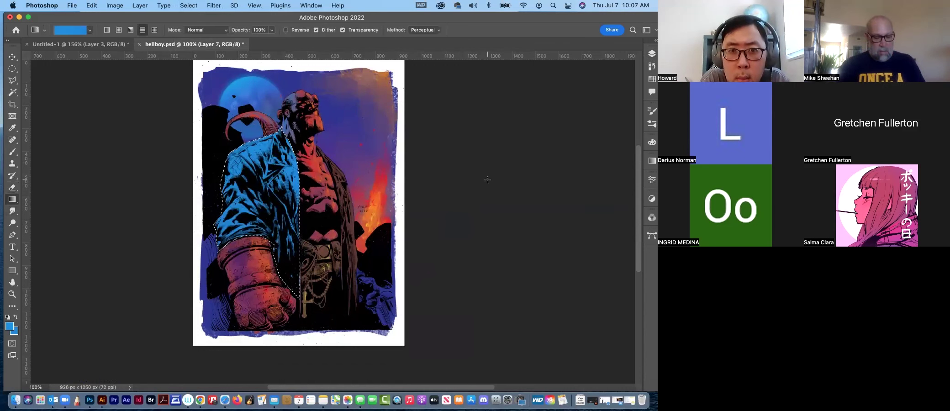
Replace it with a blue-to-transparent gradient laid across the jacket
{"action": "key", "text": "ctrl+z"}
{"action": "key", "text": "ctrl+shift+z"}
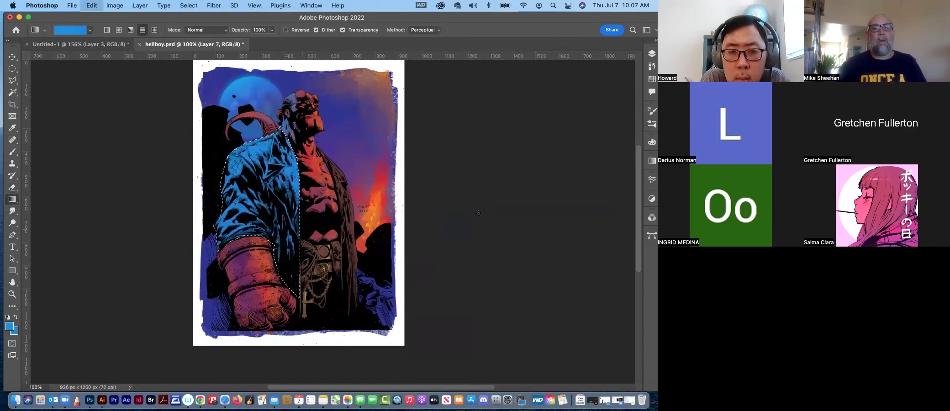
{"action": "key", "text": "ctrl+z"}
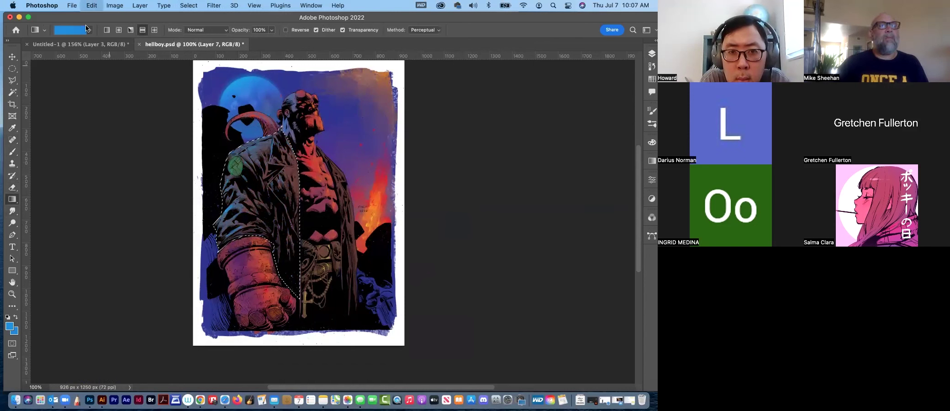
{"action": "left_click", "coordinate": [44, 30]}
{"action": "left_click", "coordinate": [42, 63]}
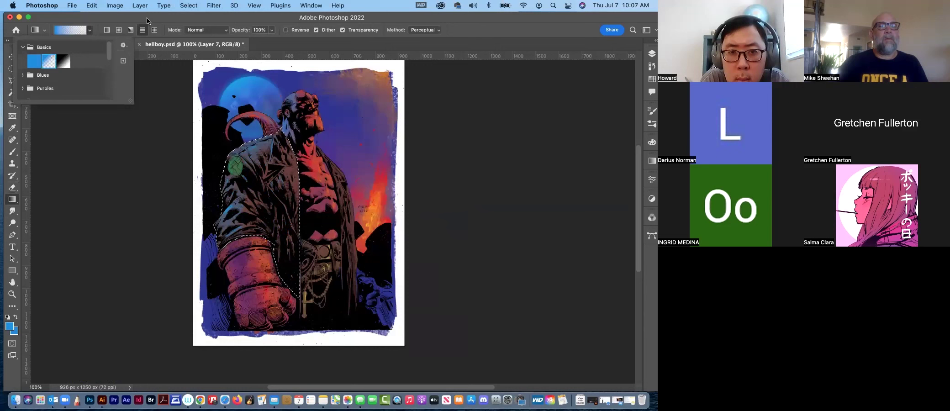
{"action": "key", "text": "Return"}
{"action": "left_click_drag", "start_coordinate": [290, 278], "coordinate": [405, 272]}
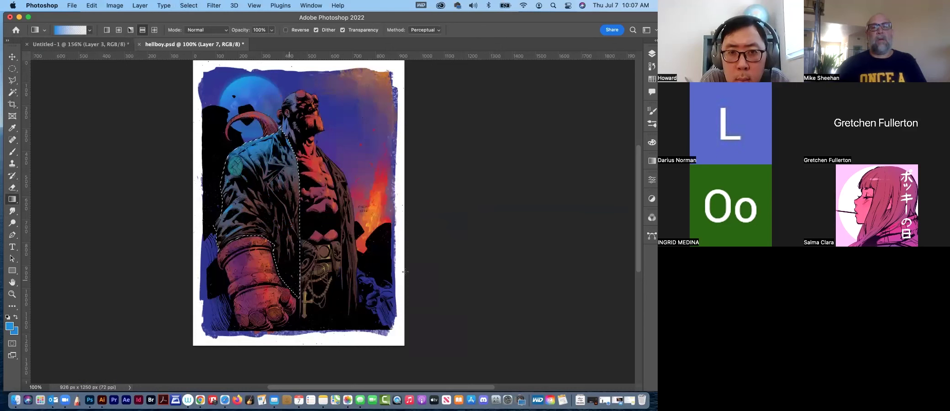
{"action": "left_click", "coordinate": [652, 54]}
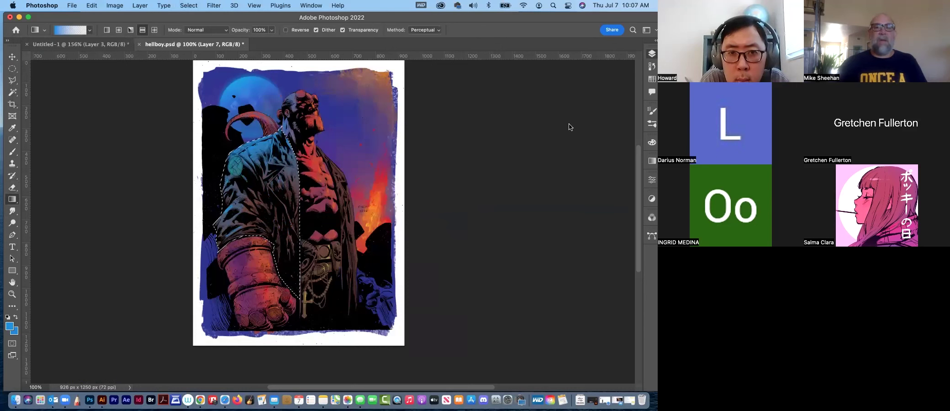
{"action": "left_click", "coordinate": [584, 81]}
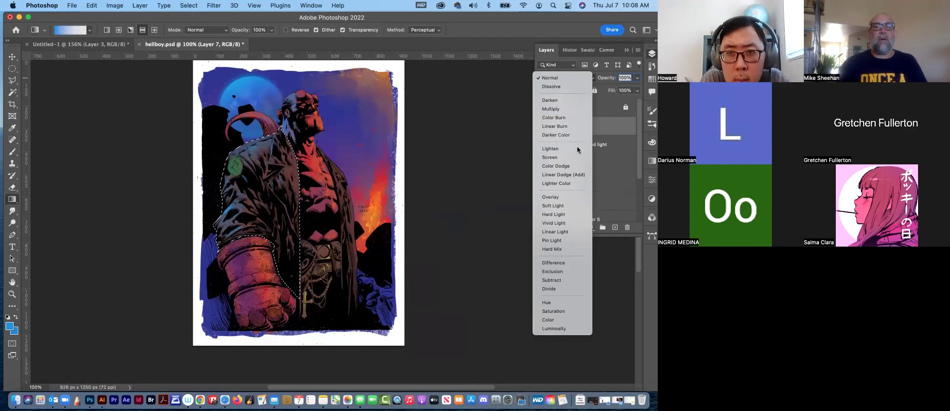
Set Layer 7 to Overlay, deselect, and lower its opacity to 68%
{"action": "left_click", "coordinate": [572, 197]}
{"action": "key", "text": "ctrl+d"}
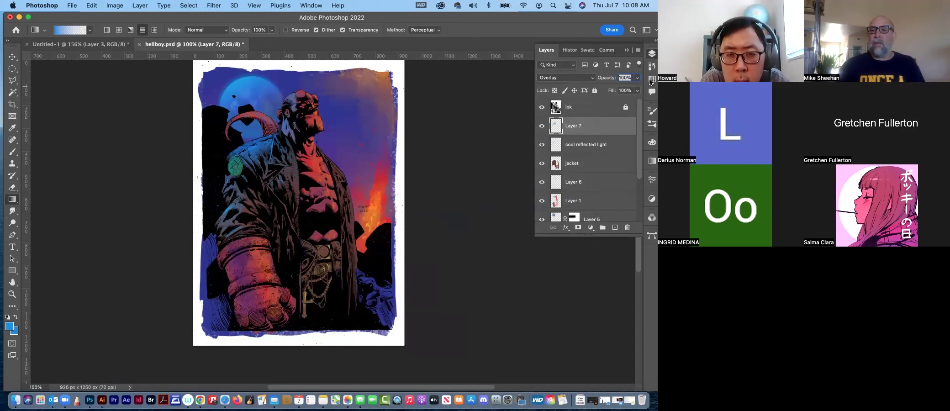
{"action": "left_click", "coordinate": [636, 80]}
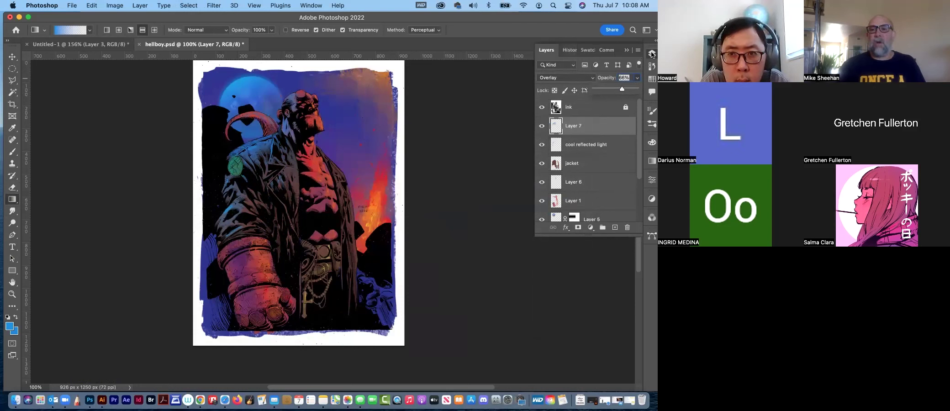
{"action": "left_click", "coordinate": [514, 135]}
{"action": "left_click", "coordinate": [12, 57]}
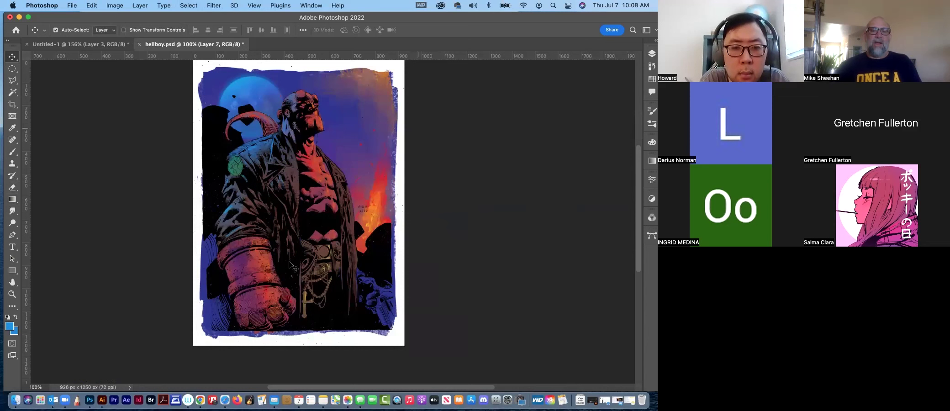
{"action": "key", "text": "b"}
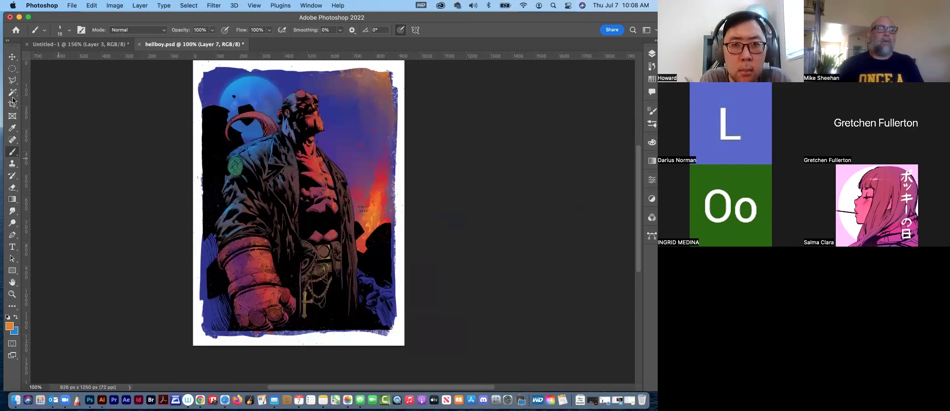
Trace a polygonal lasso selection around the gauntlet
{"action": "left_click", "coordinate": [13, 80]}
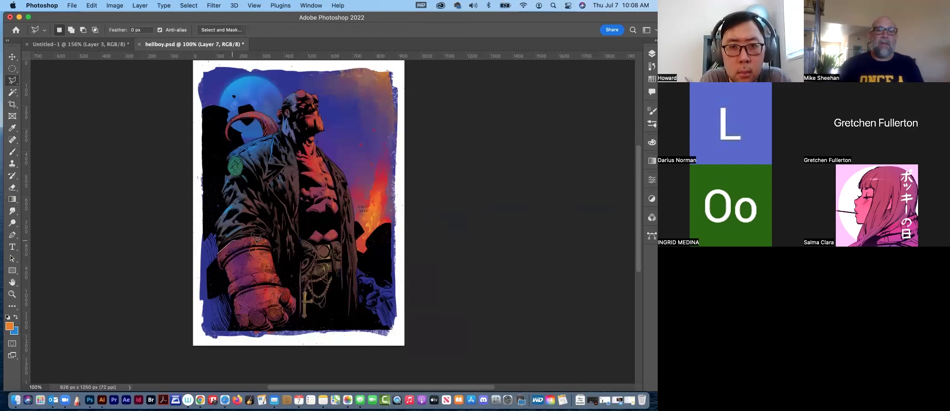
{"action": "left_click", "coordinate": [270, 240]}
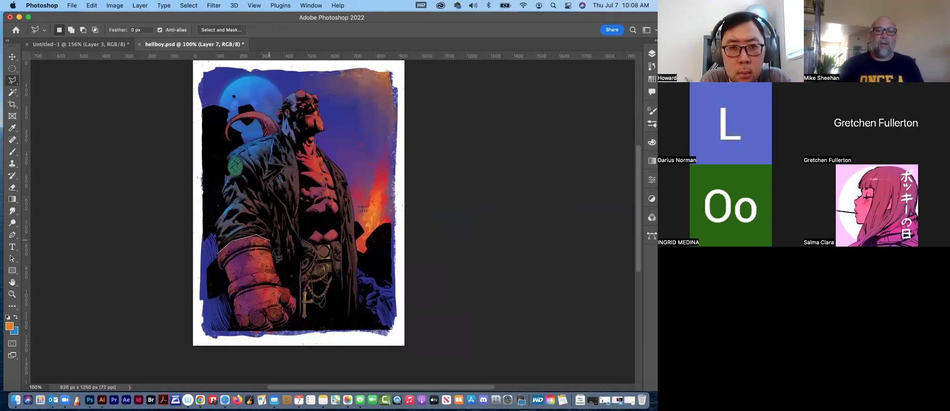
{"action": "left_click", "coordinate": [274, 254]}
{"action": "left_click", "coordinate": [300, 299]}
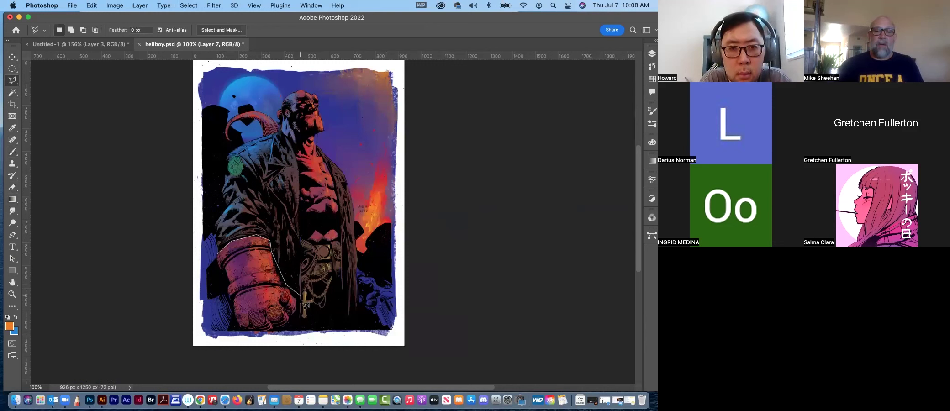
{"action": "left_click", "coordinate": [295, 322]}
{"action": "left_click", "coordinate": [238, 329]}
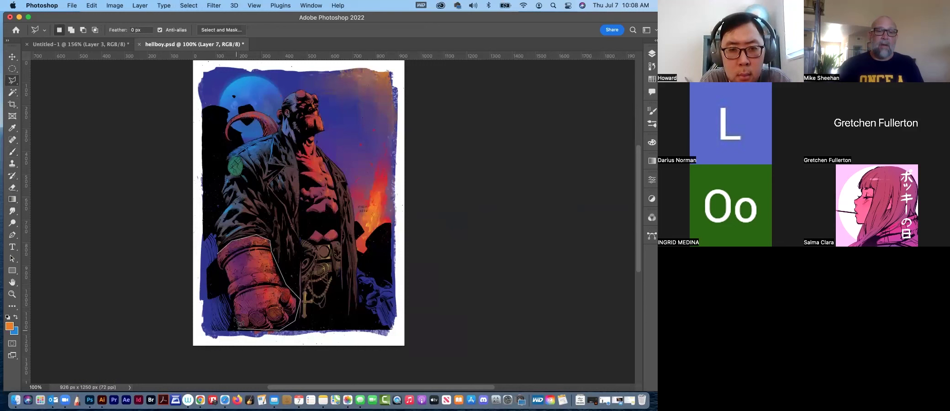
{"action": "left_click", "coordinate": [224, 267]}
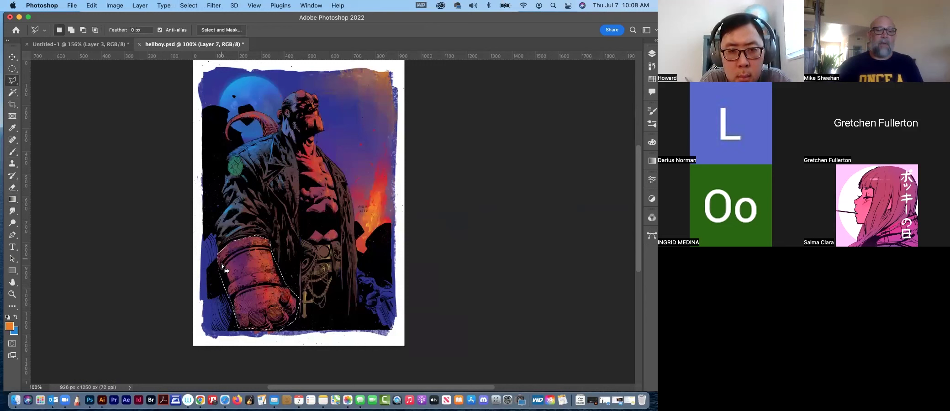
Add a new layer and set the foreground colour to violet #663cac
{"action": "left_click", "coordinate": [16, 316]}
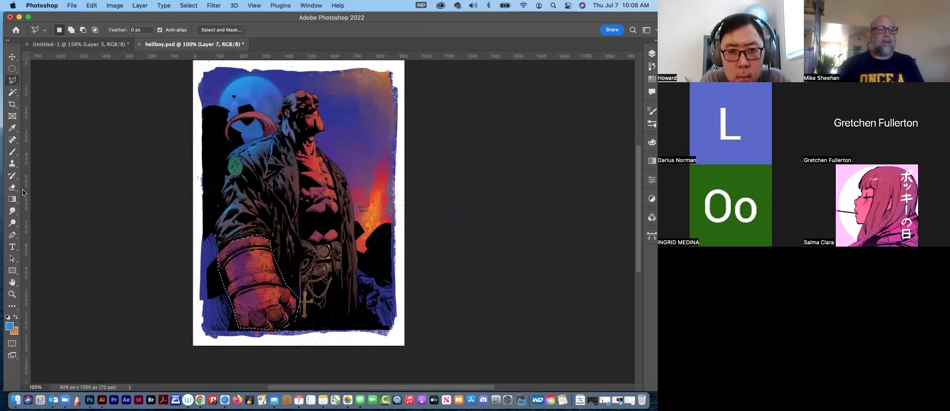
{"action": "left_click", "coordinate": [651, 80]}
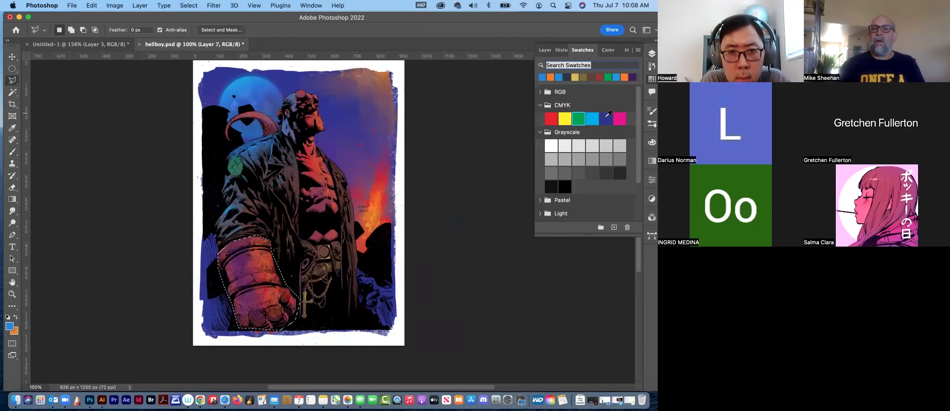
{"action": "left_click", "coordinate": [652, 54]}
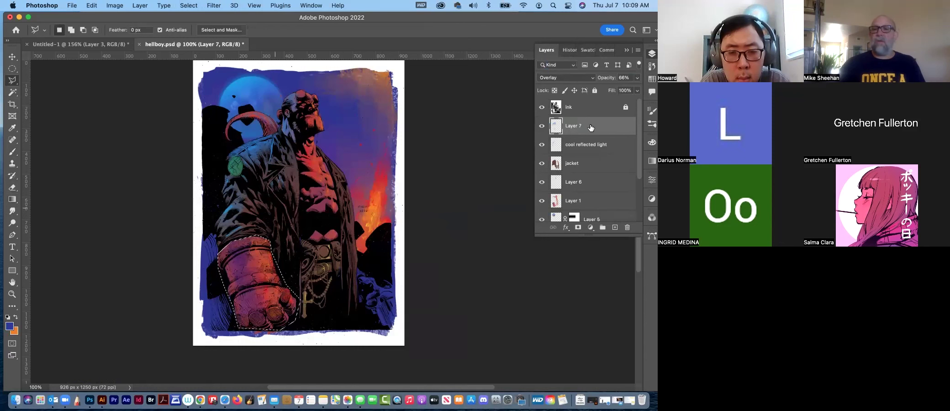
{"action": "left_click", "coordinate": [614, 227]}
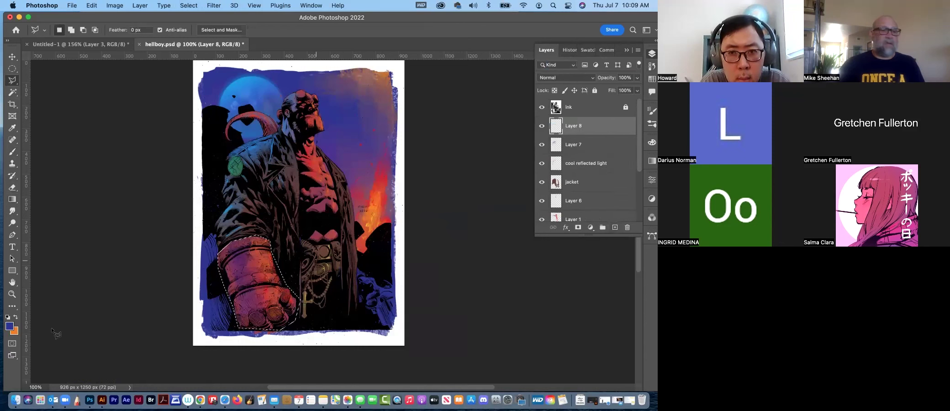
{"action": "left_click", "coordinate": [9, 326]}
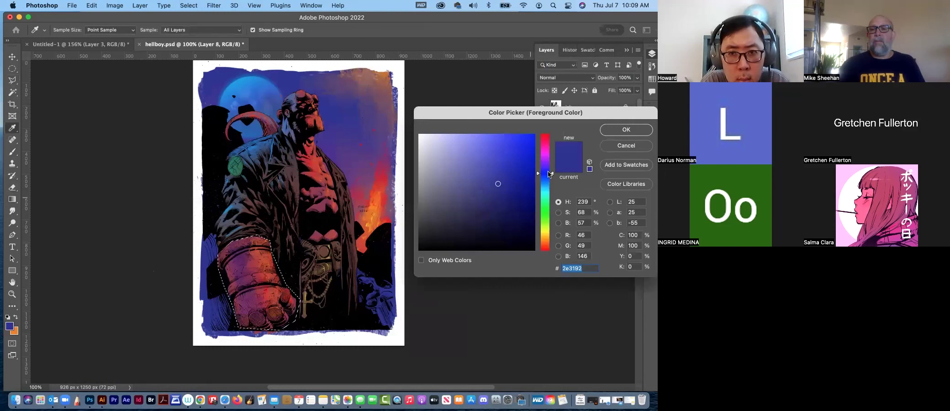
{"action": "left_click_drag", "start_coordinate": [553, 172], "coordinate": [495, 172]}
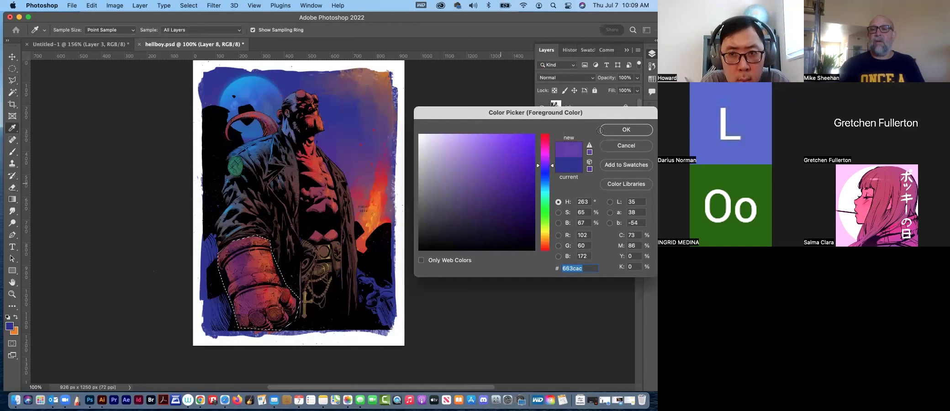
{"action": "left_click", "coordinate": [607, 132]}
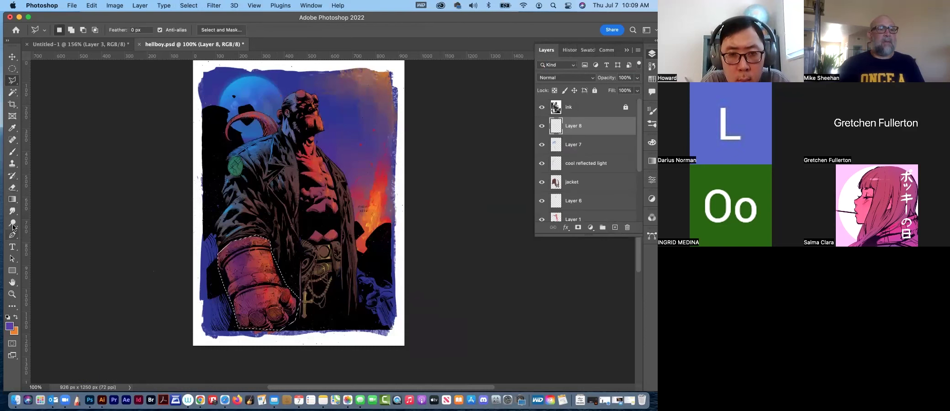
Deselect, set Layer 8 to Multiply, and add a new empty Layer 9 above it
{"action": "left_click", "coordinate": [12, 199]}
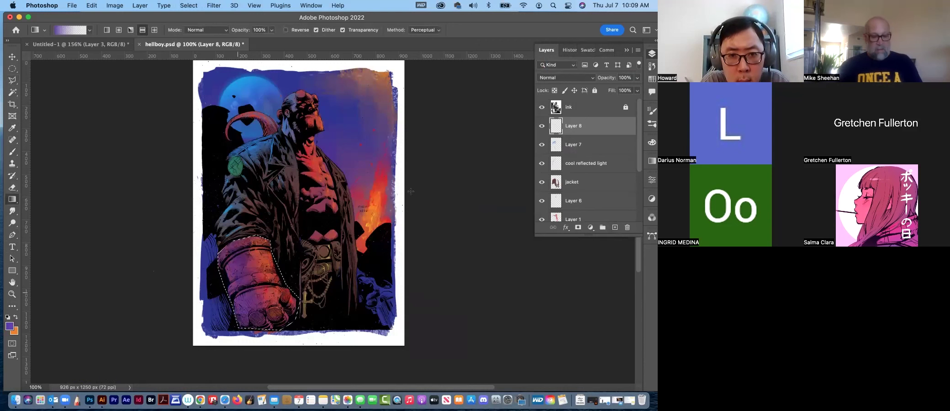
{"action": "key", "text": "super+d"}
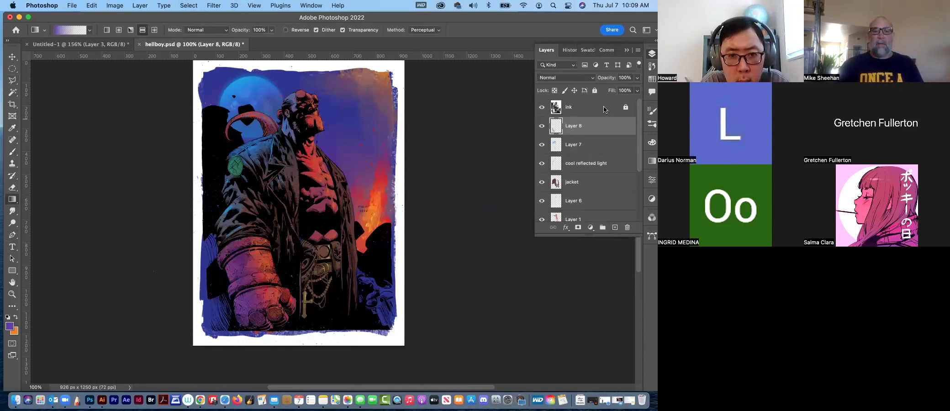
{"action": "left_click", "coordinate": [581, 80]}
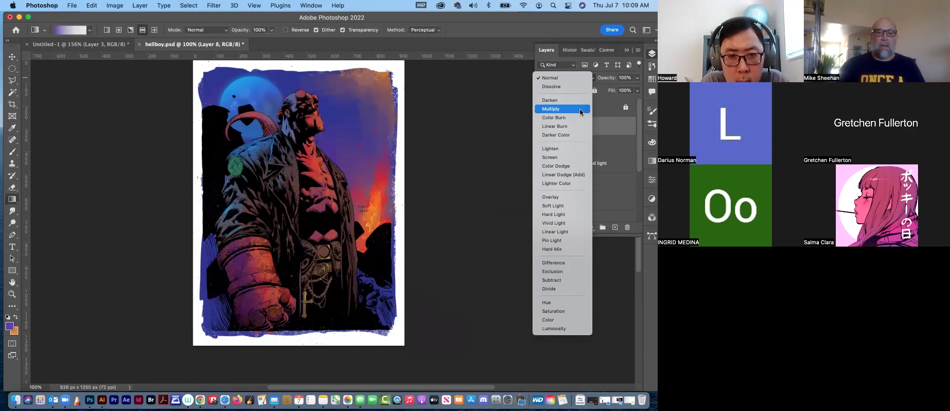
{"action": "left_click", "coordinate": [578, 111]}
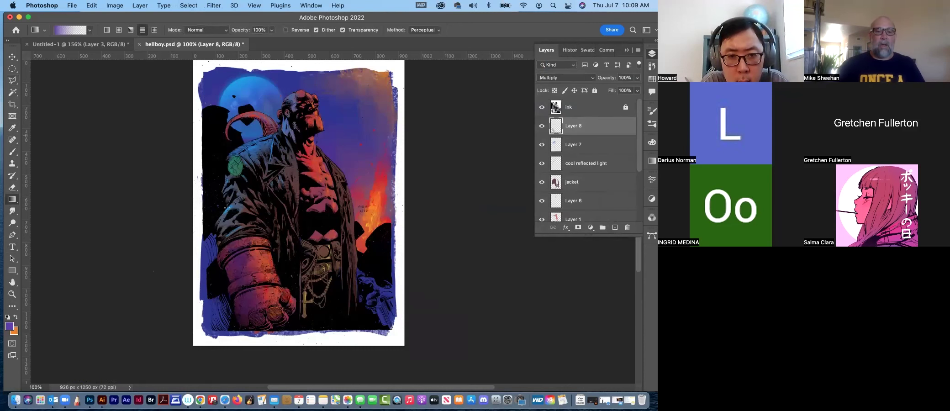
{"action": "left_click", "coordinate": [13, 153]}
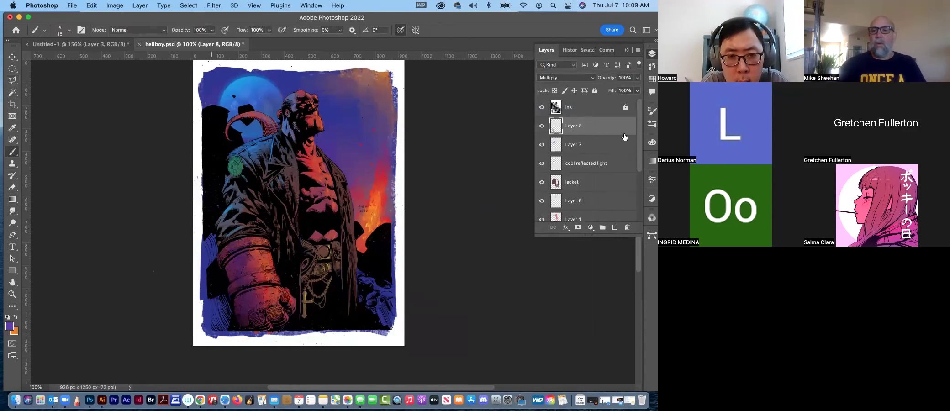
{"action": "left_click", "coordinate": [615, 227]}
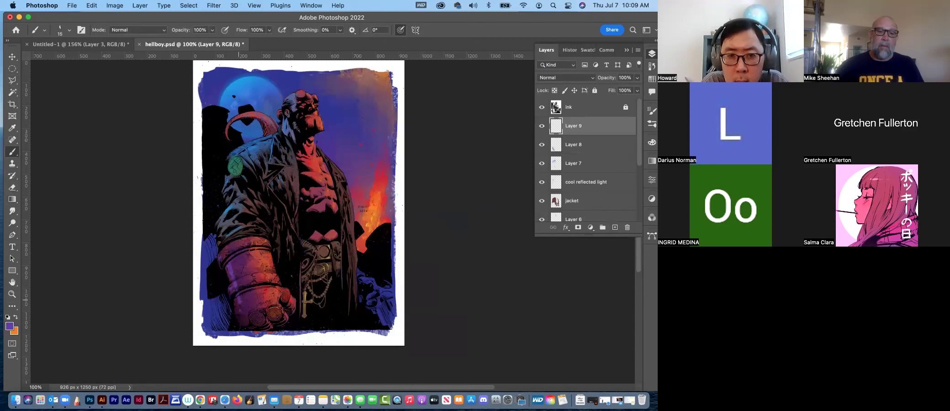
Select the Smudge tool and save hellboy.psd
{"action": "left_click", "coordinate": [13, 212]}
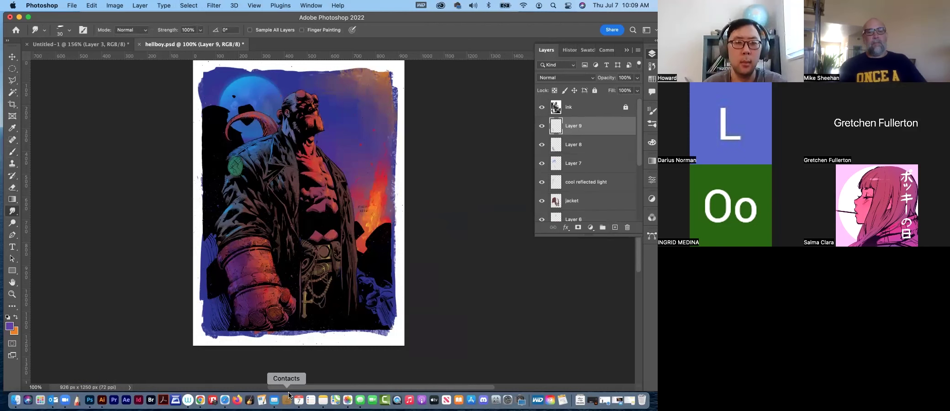
{"action": "key", "text": "super+s"}
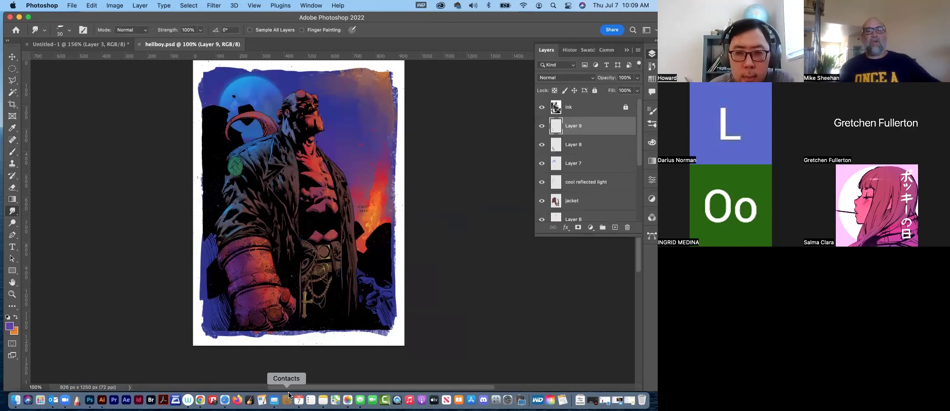
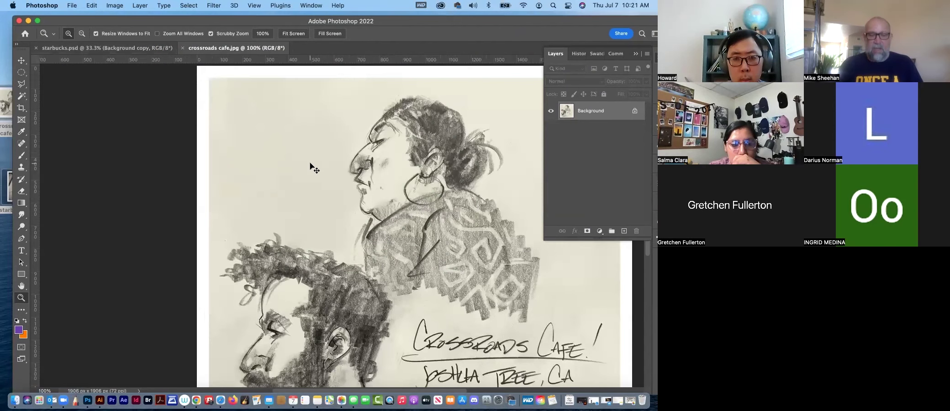
Zoom out on the drawing and look over starbucks.psd before returning to crossroads cafe.jpg
{"action": "key", "text": "super+minus"}
{"action": "key", "text": "super+minus"}
{"action": "key", "text": "super+minus"}
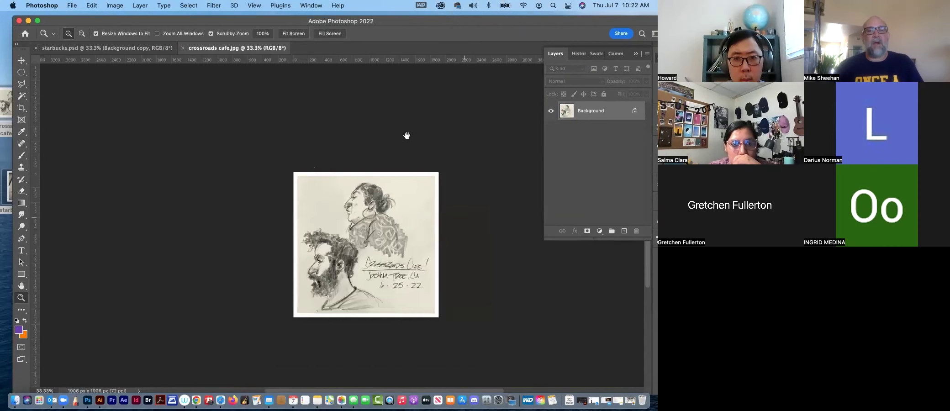
{"action": "scroll", "coordinate": [407, 135], "scroll_direction": "down", "scroll_amount": 3}
{"action": "scroll", "coordinate": [407, 135], "scroll_direction": "right", "scroll_amount": 3}
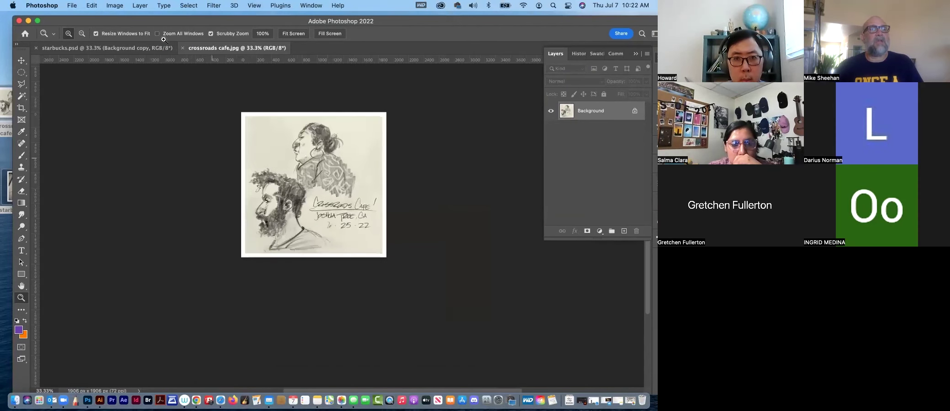
{"action": "left_click", "coordinate": [84, 48]}
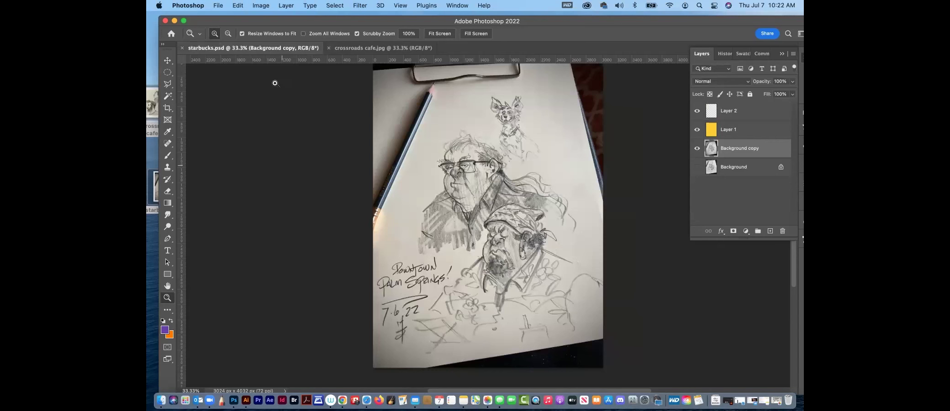
{"action": "left_click", "coordinate": [352, 48]}
Create the new blank Untitled-1 document, then return to crossroads cafe.jpg
{"action": "left_click", "coordinate": [219, 5]}
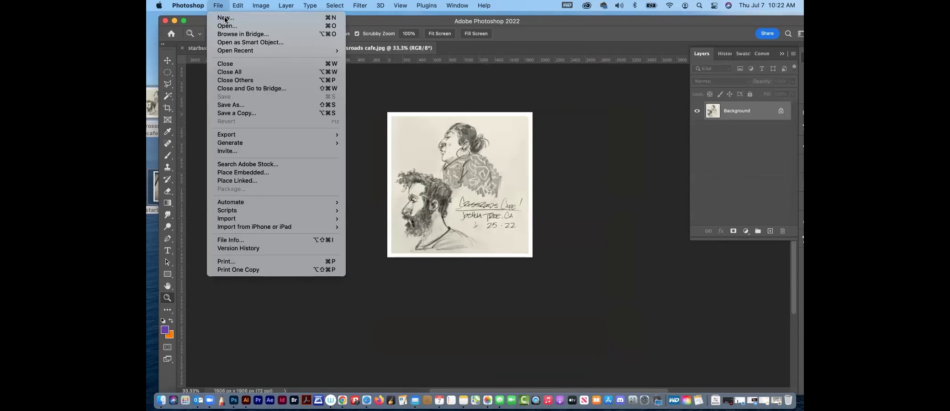
{"action": "left_click", "coordinate": [224, 18]}
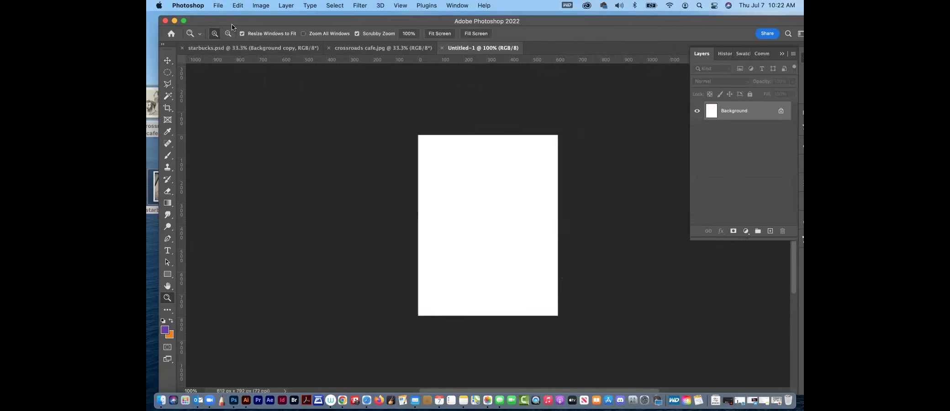
{"action": "left_click", "coordinate": [221, 48]}
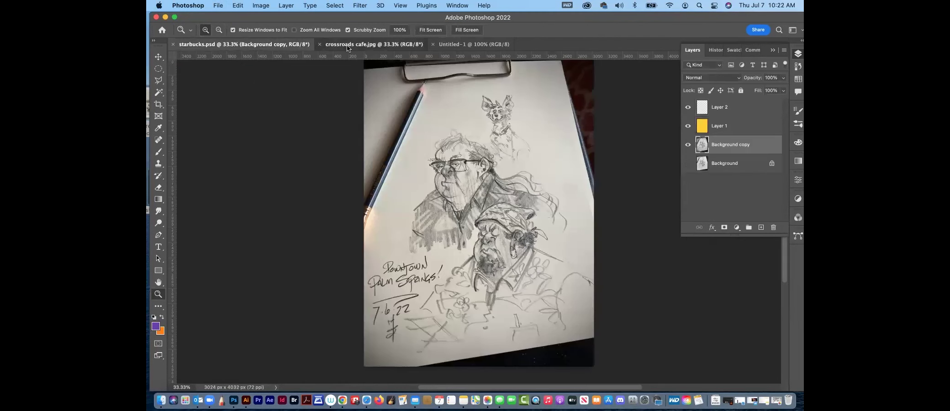
{"action": "left_click", "coordinate": [349, 49]}
Select the woman's head in the cafe drawing with the Polygonal Lasso
{"action": "left_click", "coordinate": [159, 80]}
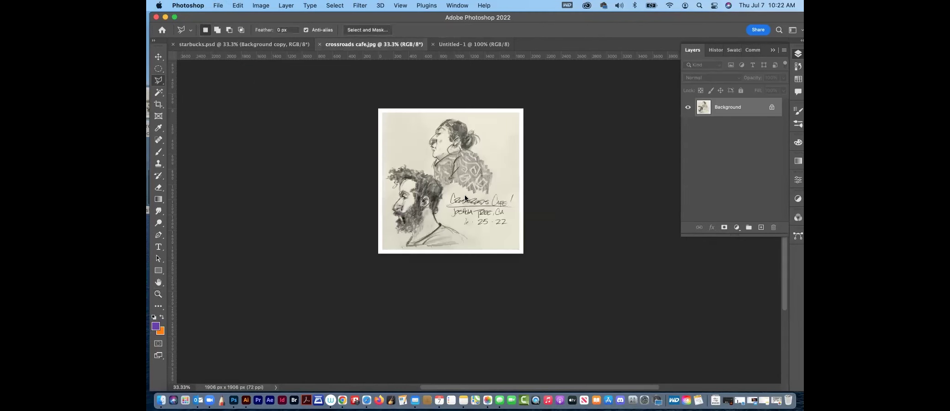
{"action": "left_click", "coordinate": [460, 115]}
{"action": "left_click", "coordinate": [428, 117]}
{"action": "left_click", "coordinate": [411, 152]}
{"action": "left_click", "coordinate": [463, 191]}
{"action": "left_click", "coordinate": [496, 193]}
{"action": "left_click", "coordinate": [494, 135]}
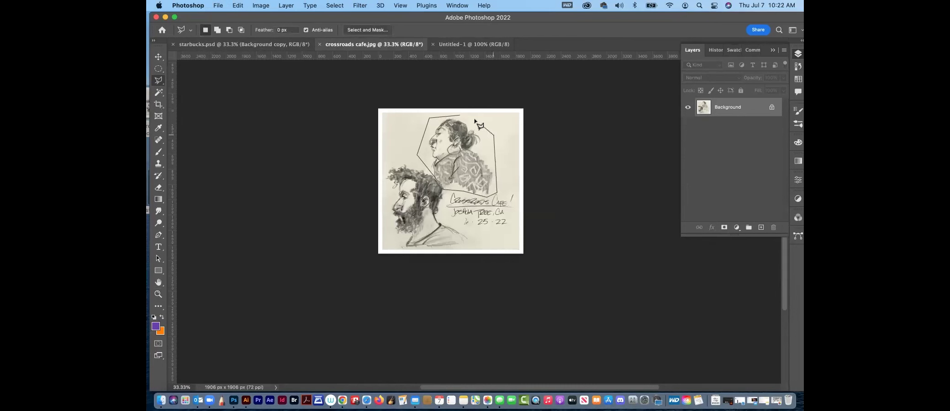
{"action": "left_click", "coordinate": [460, 115]}
On Untitled-1, scale the pasted woman to about 45% and place her upper left
{"action": "left_click", "coordinate": [293, 46]}
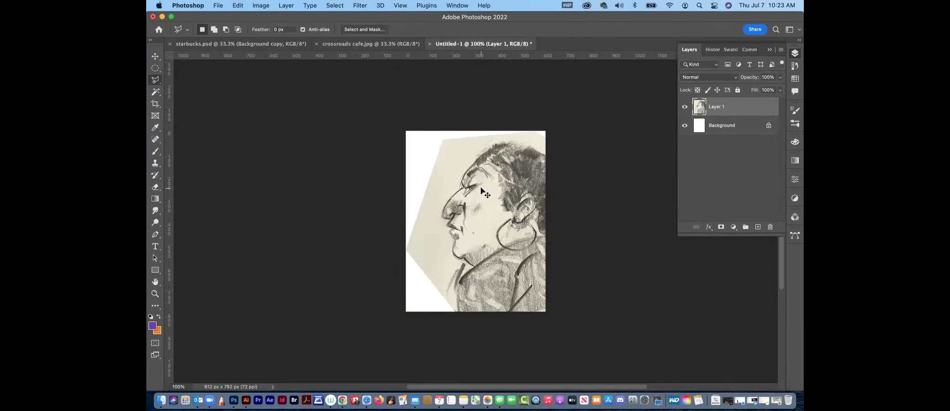
{"action": "key", "text": "super+t"}
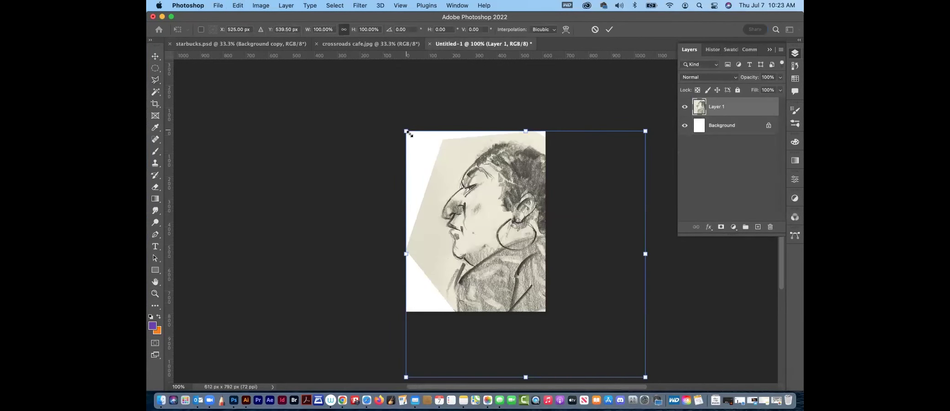
{"action": "left_click_drag", "start_coordinate": [406, 131], "coordinate": [501, 226]}
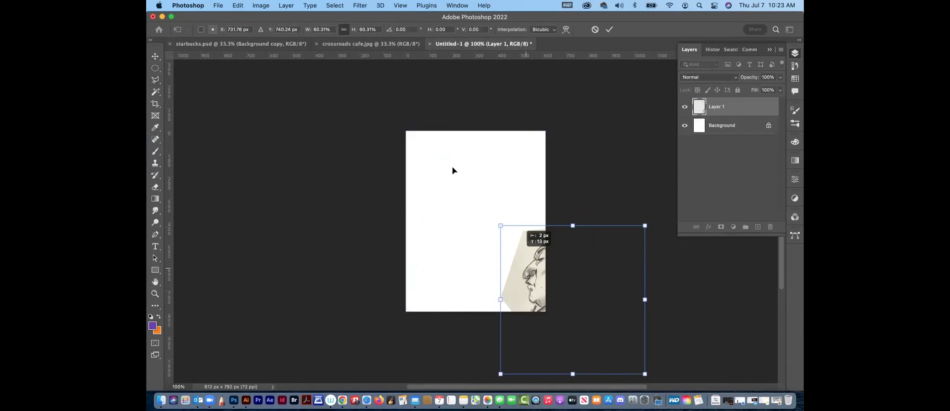
{"action": "left_click_drag", "start_coordinate": [452, 170], "coordinate": [437, 143]}
{"action": "left_click_drag", "start_coordinate": [421, 120], "coordinate": [457, 159]}
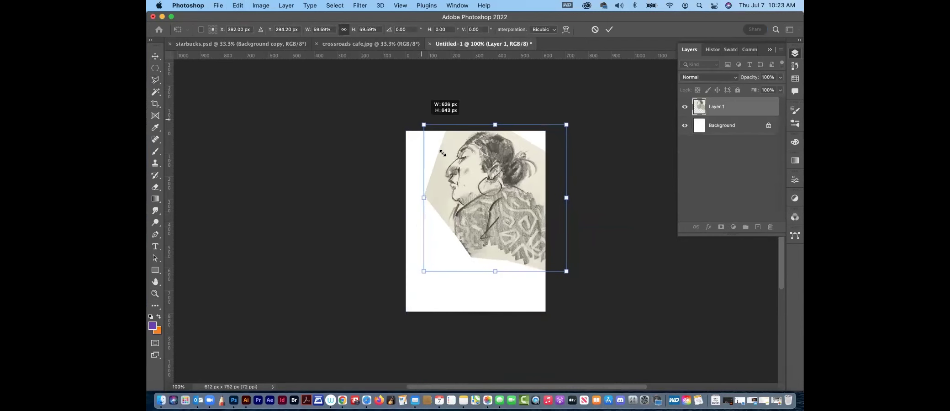
{"action": "left_click_drag", "start_coordinate": [476, 193], "coordinate": [422, 163]}
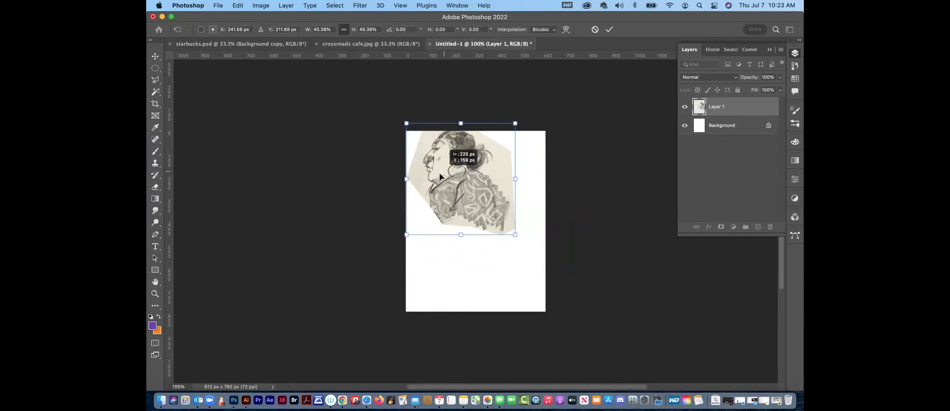
{"action": "left_click", "coordinate": [156, 56]}
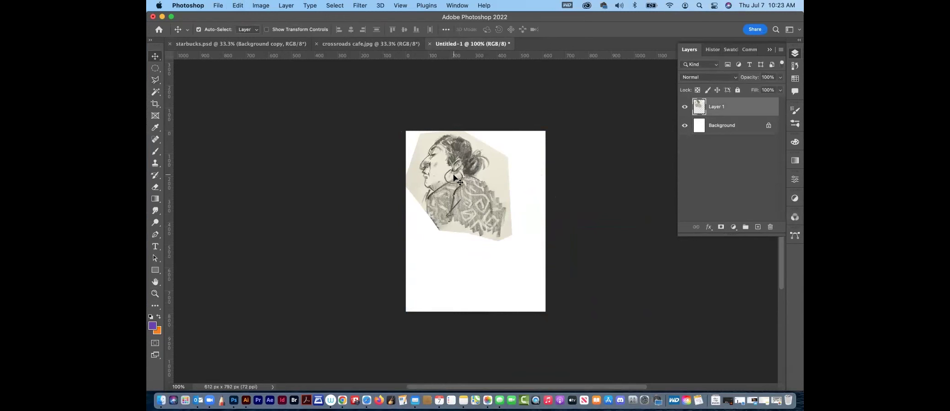
Desaturate the woman sketch with Hue/Saturation at Saturation -100
{"action": "key", "text": "super"}
{"action": "key", "text": "super+u"}
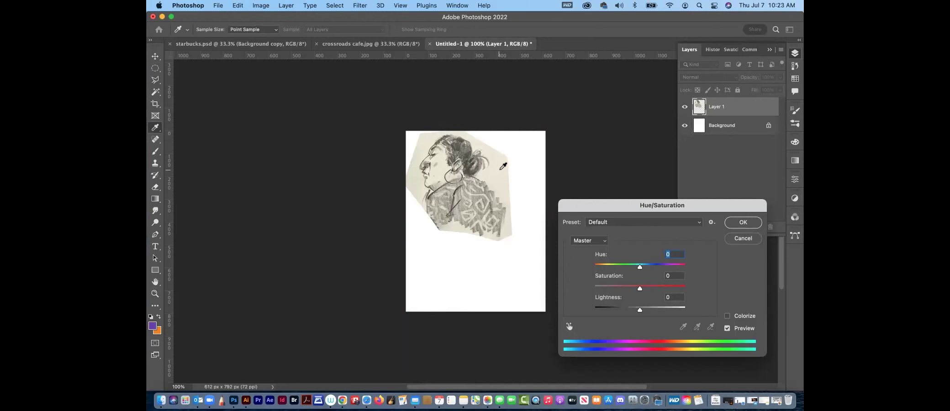
{"action": "left_click_drag", "start_coordinate": [640, 288], "coordinate": [456, 277]}
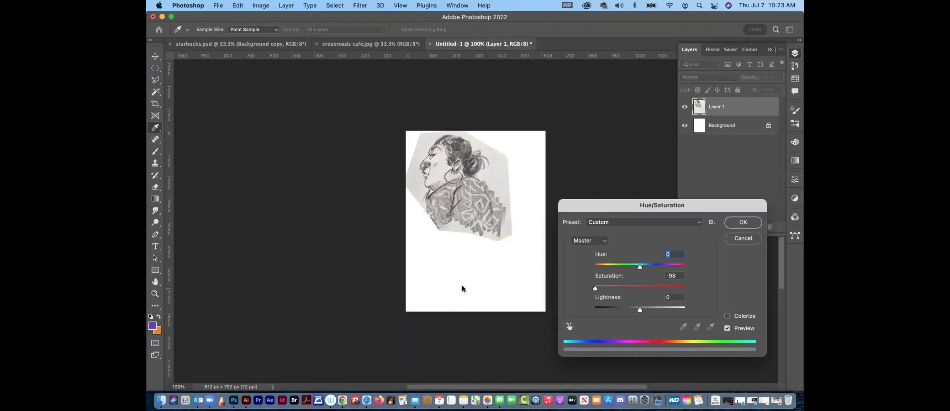
{"action": "left_click", "coordinate": [743, 223]}
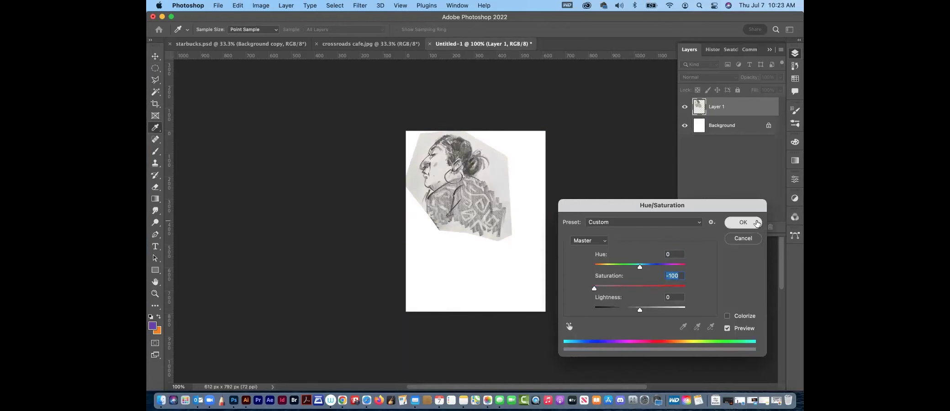
{"action": "key", "text": "v"}
Zoom to 200% on the woman sketch and bring up Levels
{"action": "key", "text": "super+minus"}
{"action": "key", "text": "super+plus"}
{"action": "key", "text": "super+plus"}
{"action": "key", "text": "super"}
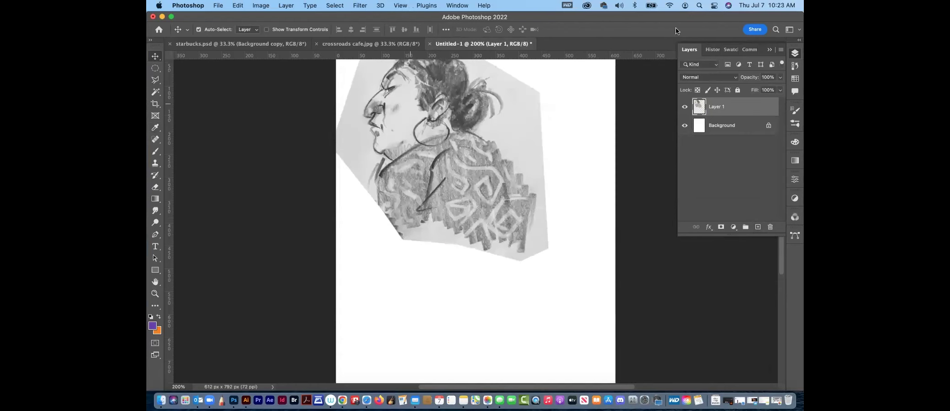
{"action": "scroll", "coordinate": [500, 165], "scroll_direction": "up", "scroll_amount": 2}
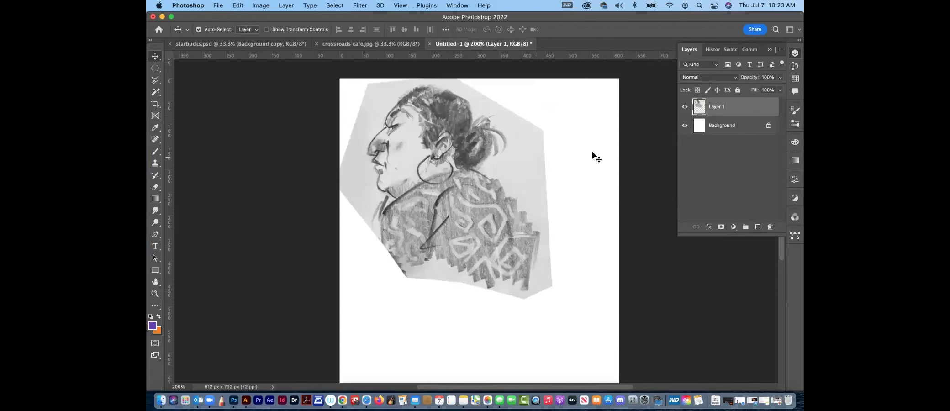
{"action": "key", "text": "super+l"}
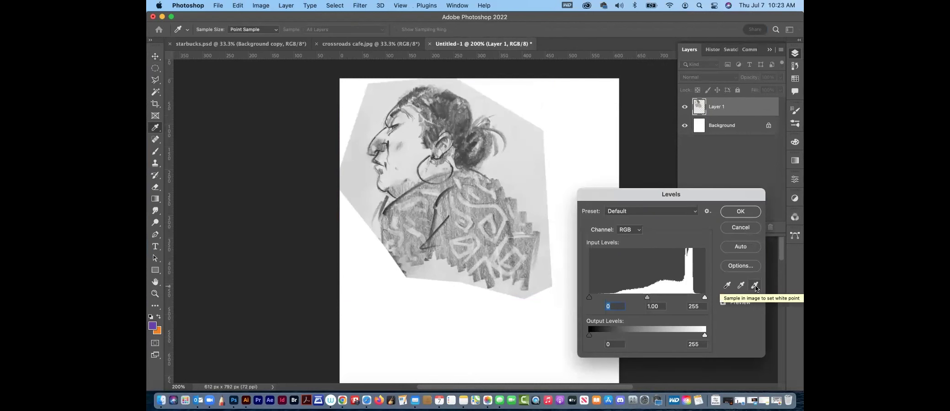
Set the Levels white point by sampling the sketch's paper tone
{"action": "left_click", "coordinate": [754, 286]}
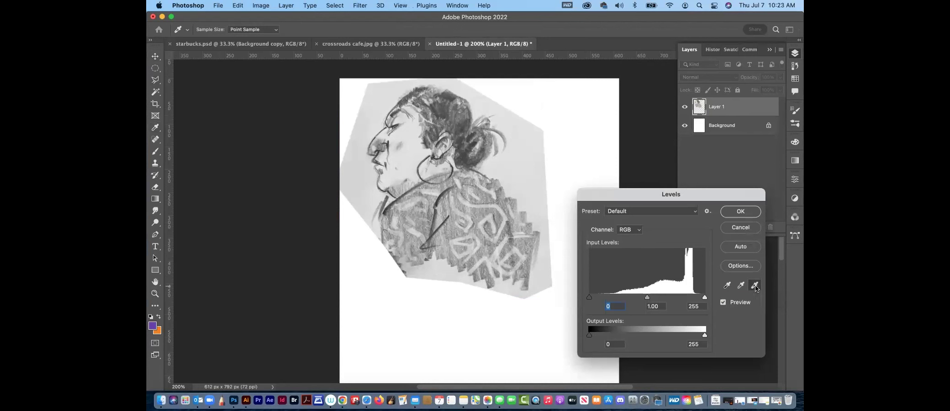
{"action": "left_click", "coordinate": [520, 140]}
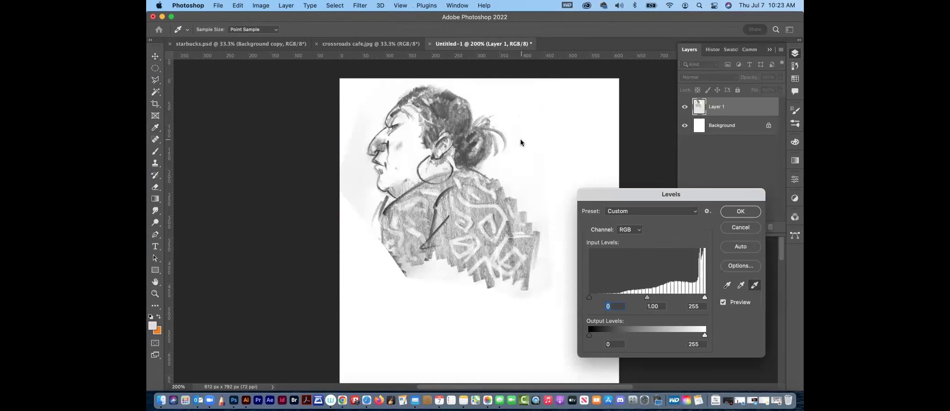
{"action": "left_click", "coordinate": [740, 212]}
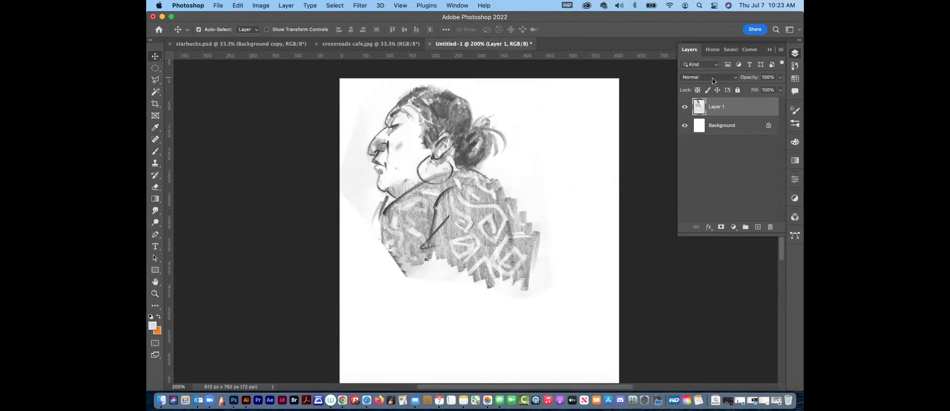
Set Layer 1 to Multiply and nudge the woman sketch slightly lower
{"action": "left_click", "coordinate": [714, 80]}
{"action": "left_click", "coordinate": [726, 105]}
{"action": "key", "text": "super+minus"}
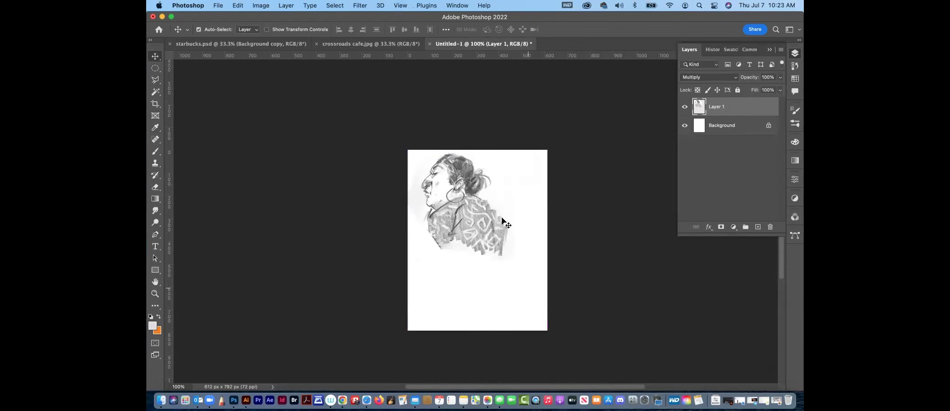
{"action": "left_click_drag", "start_coordinate": [481, 225], "coordinate": [484, 220]}
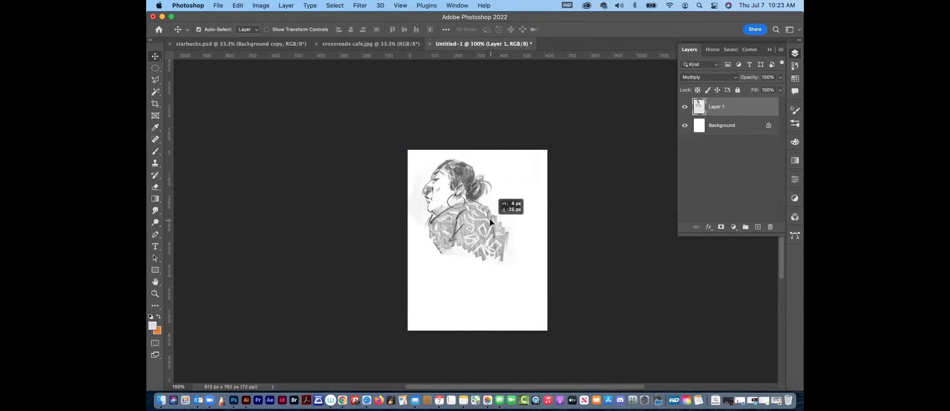
{"action": "left_click_drag", "start_coordinate": [484, 220], "coordinate": [485, 222]}
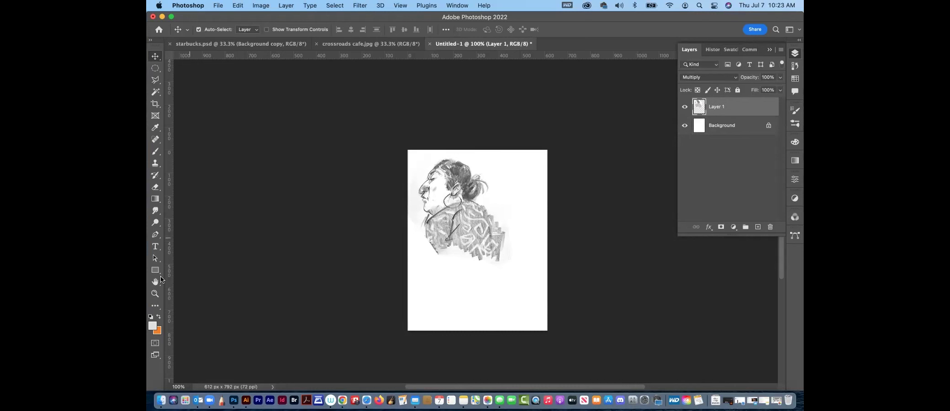
{"action": "left_click", "coordinate": [458, 185]}
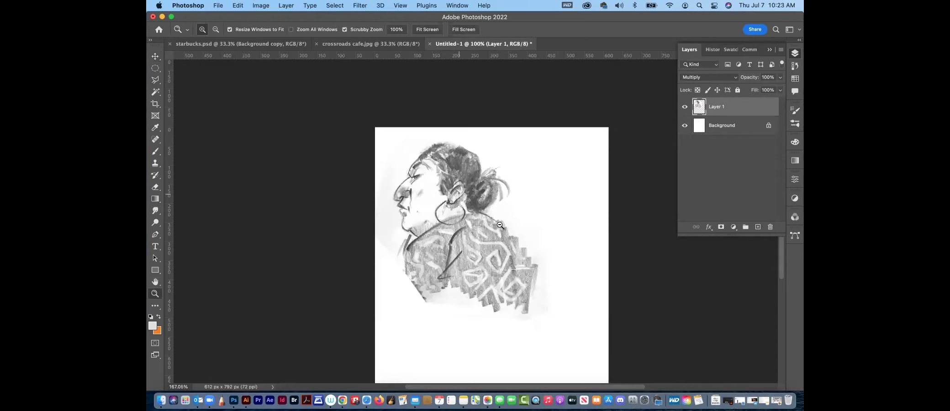
Apply a second Levels pass, sampling paper as white and setting black input to 31
{"action": "key", "text": "super+l"}
{"action": "left_click", "coordinate": [756, 286]}
{"action": "left_click", "coordinate": [355, 173]}
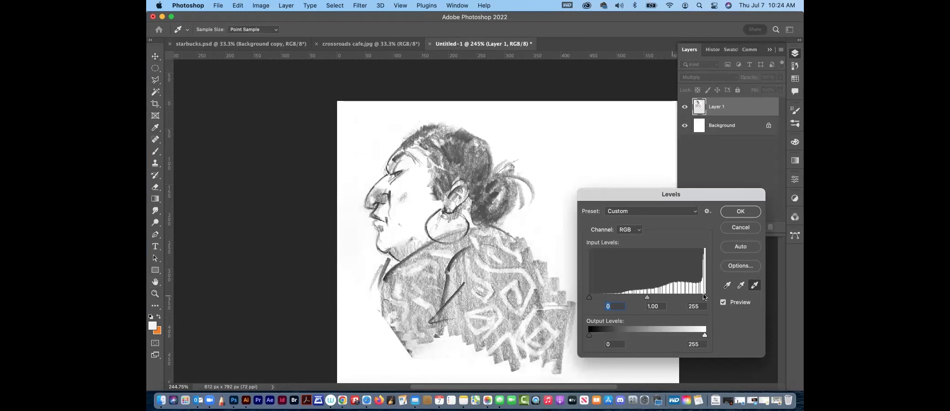
{"action": "left_click_drag", "start_coordinate": [704, 298], "coordinate": [605, 301]}
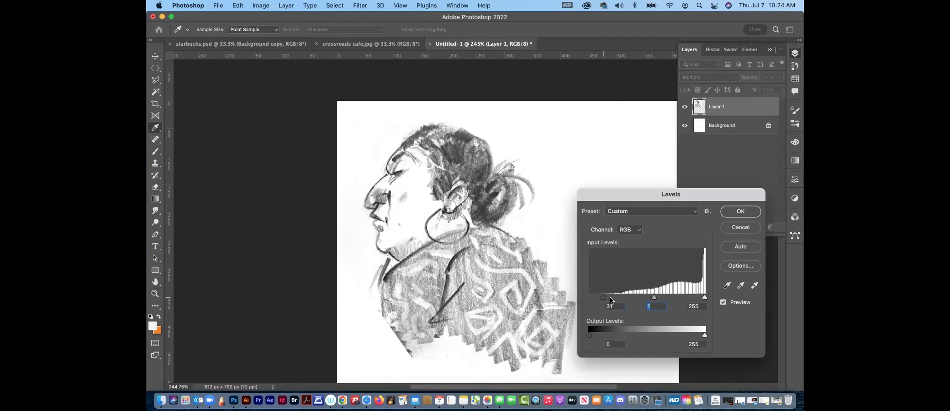
{"action": "key", "text": "Return"}
{"action": "key", "text": "z"}
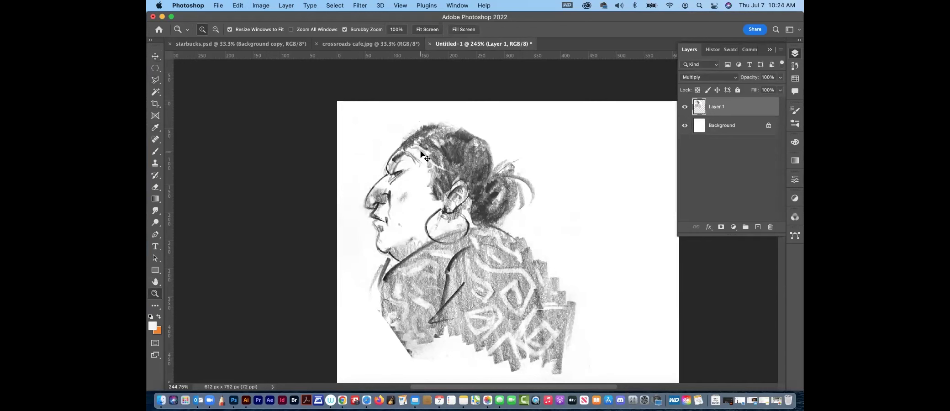
{"action": "key", "text": "super+1"}
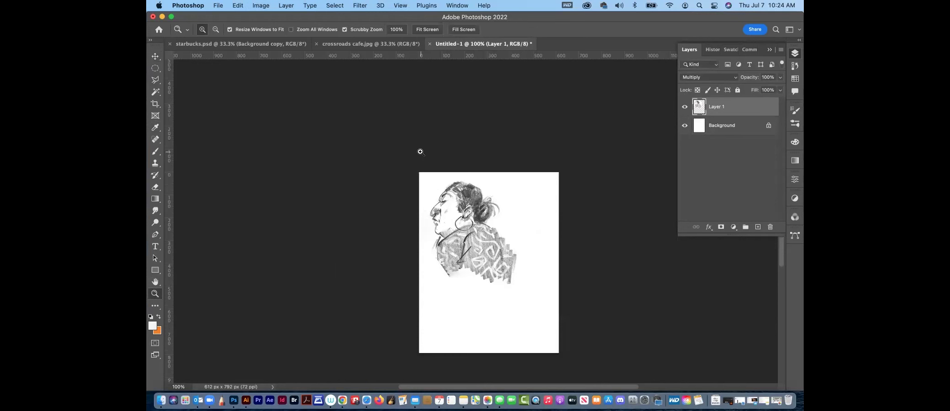
Select the Crossroads Cafe caption in crossroads cafe.jpg with the Polygonal Lasso
{"action": "left_click", "coordinate": [337, 44]}
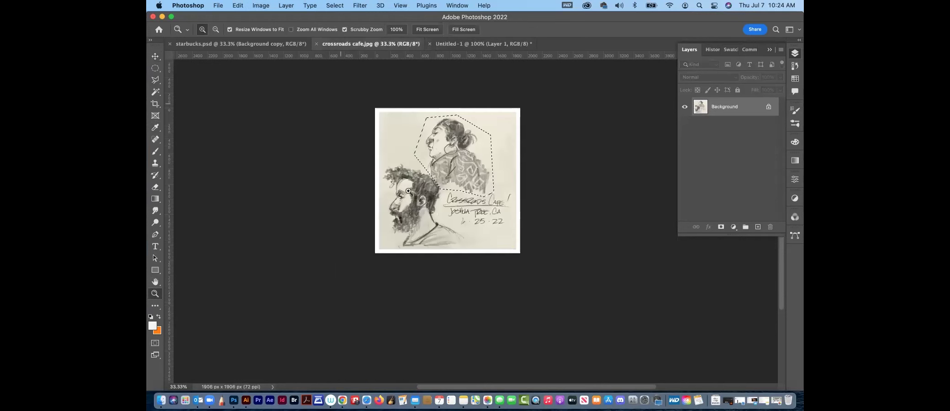
{"action": "left_click_drag", "start_coordinate": [551, 269], "coordinate": [566, 277]}
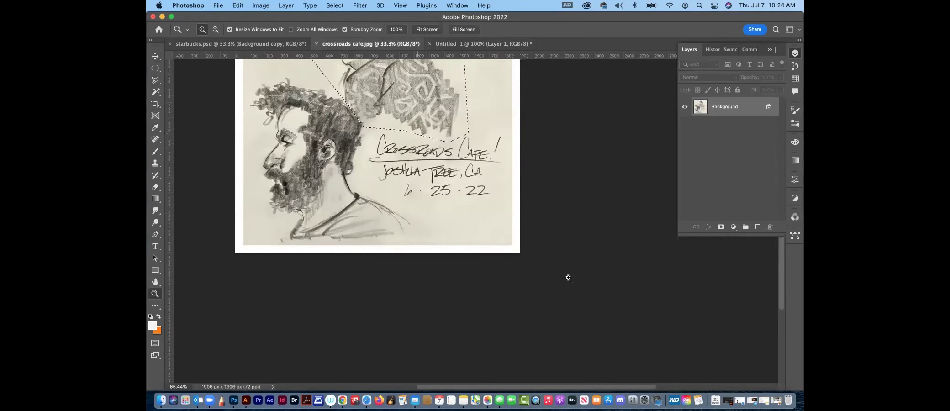
{"action": "key", "text": "l"}
{"action": "left_click", "coordinate": [385, 127]}
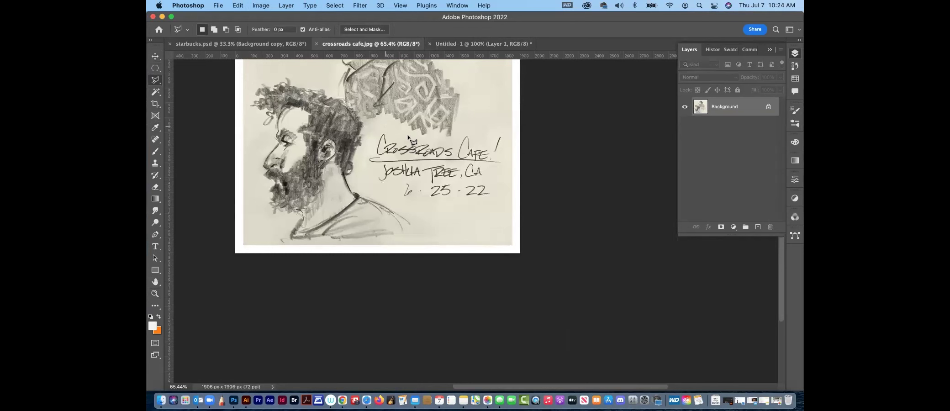
{"action": "left_click", "coordinate": [451, 140]}
{"action": "left_click", "coordinate": [485, 121]}
{"action": "left_click", "coordinate": [507, 205]}
{"action": "left_click", "coordinate": [434, 207]}
{"action": "left_click", "coordinate": [370, 185]}
{"action": "left_click", "coordinate": [360, 157]}
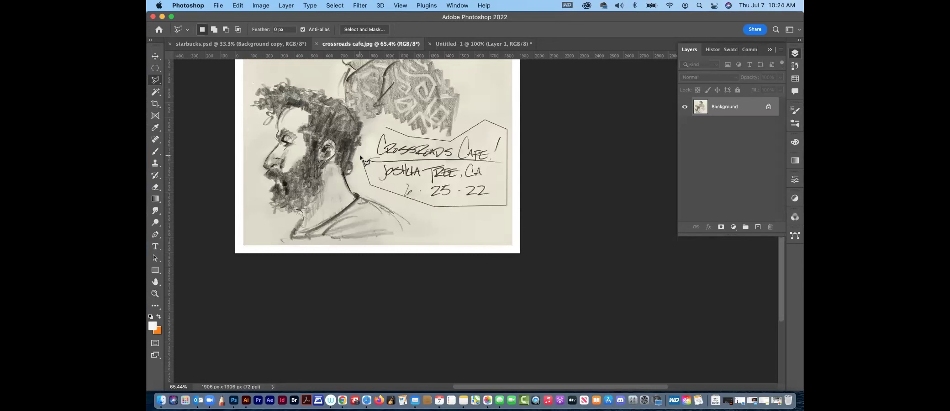
{"action": "left_click", "coordinate": [383, 126]}
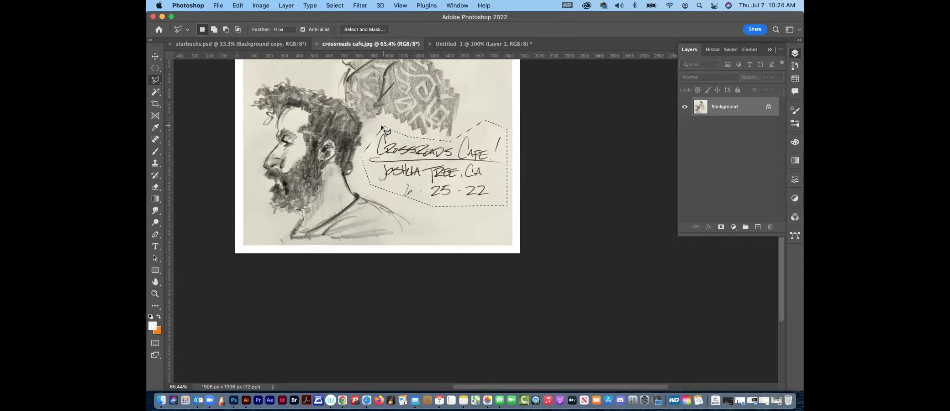
Drag the caption onto Untitled-1 as Layer 2, scale to 34%, place top right
{"action": "left_click_drag", "start_coordinate": [382, 126], "coordinate": [547, 225]}
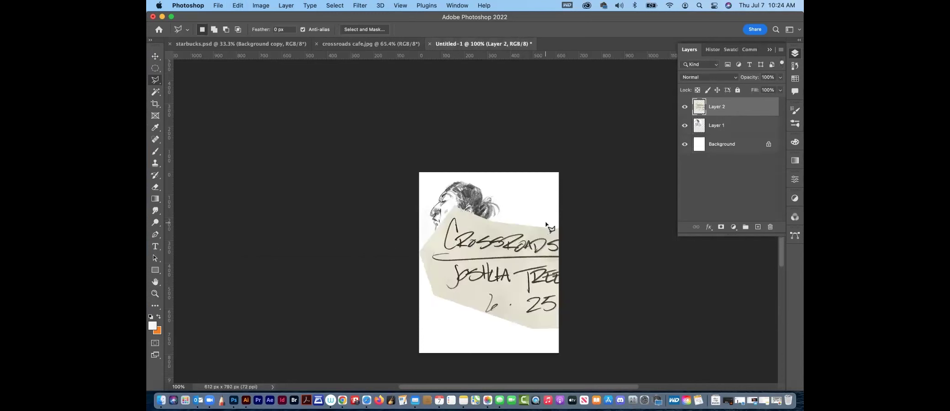
{"action": "left_click", "coordinate": [156, 55]}
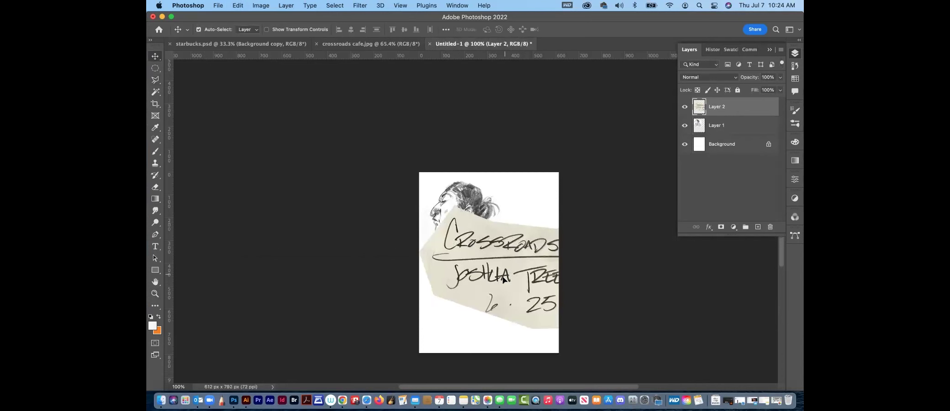
{"action": "left_click_drag", "start_coordinate": [502, 279], "coordinate": [503, 283]}
{"action": "key", "text": "super+t"}
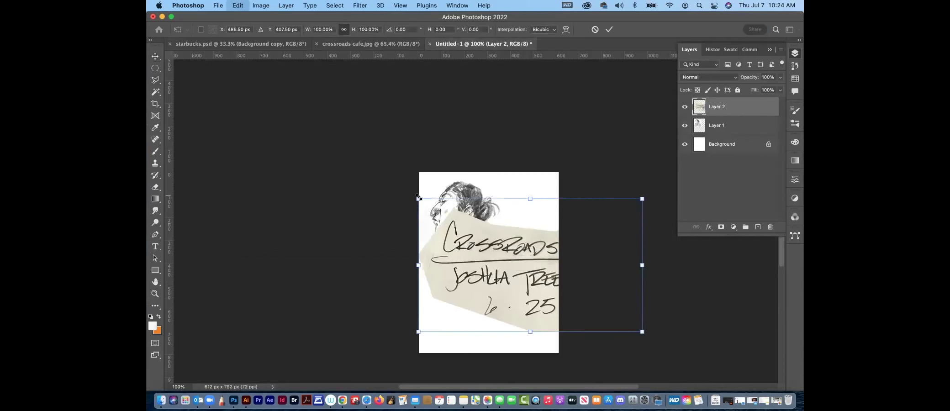
{"action": "mouse_move", "coordinate": [419, 198]}
{"action": "left_mouse_down"}
{"action": "mouse_move", "coordinate": [515, 279]}
{"action": "mouse_move", "coordinate": [498, 247]}
{"action": "left_mouse_up"}
{"action": "left_click_drag", "start_coordinate": [525, 294], "coordinate": [457, 298]}
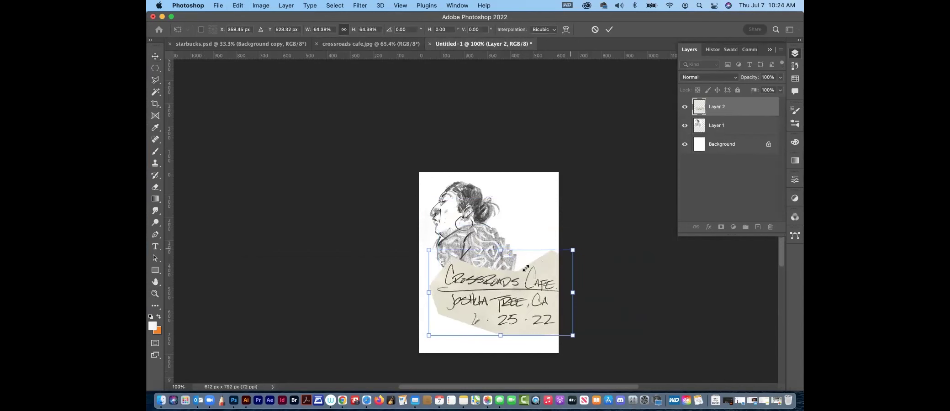
{"action": "left_click_drag", "start_coordinate": [525, 268], "coordinate": [498, 277]}
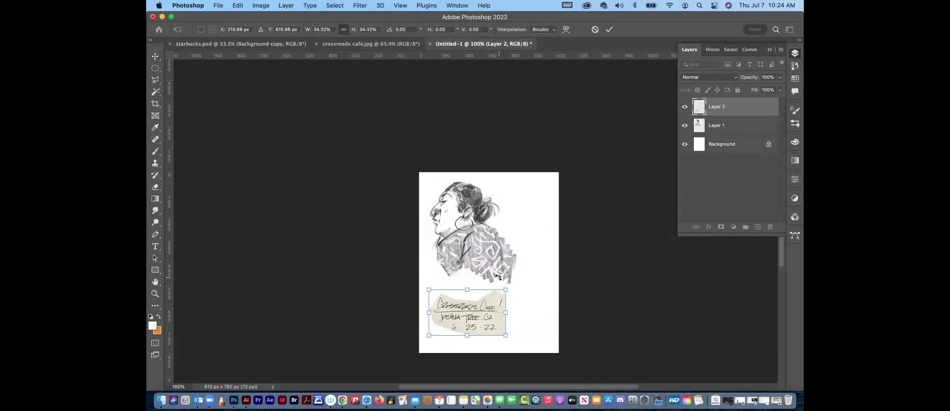
{"action": "key", "text": "Return"}
{"action": "left_click_drag", "start_coordinate": [483, 304], "coordinate": [531, 182]}
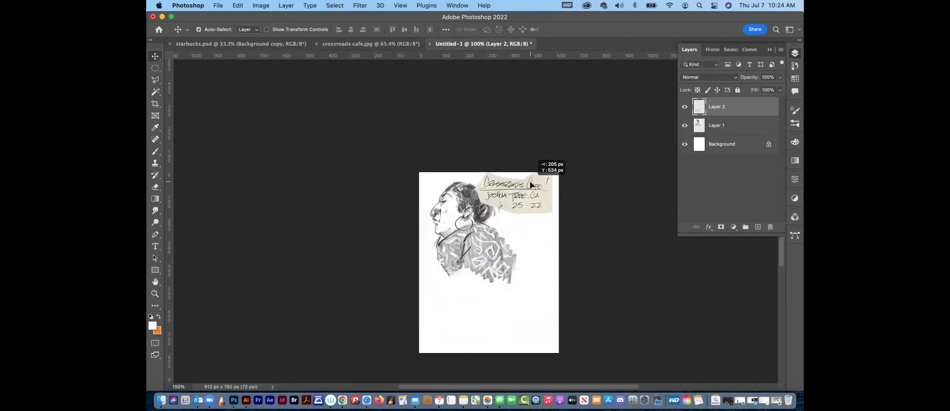
Make the caption grayscale with Saturation -100
{"action": "left_click_drag", "start_coordinate": [531, 182], "coordinate": [530, 186]}
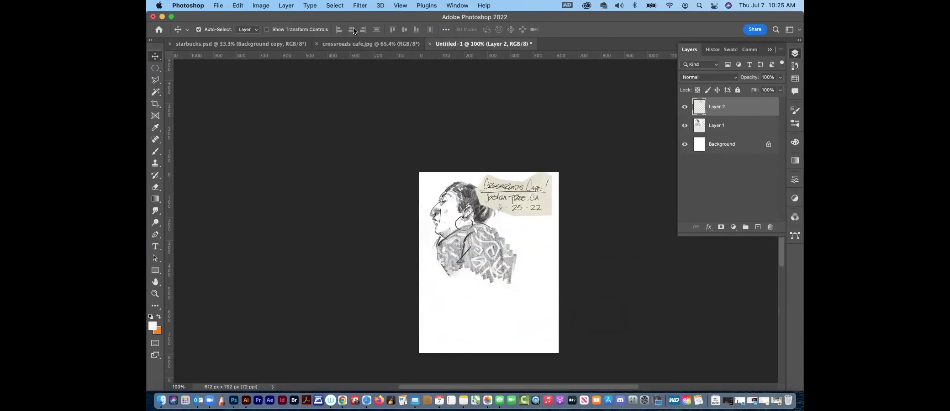
{"action": "key", "text": "super+u"}
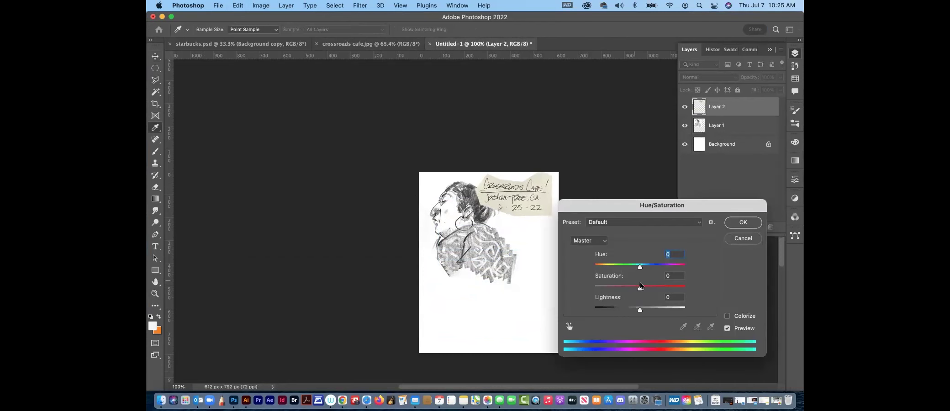
{"action": "left_click_drag", "start_coordinate": [640, 289], "coordinate": [593, 288]}
{"action": "left_click", "coordinate": [745, 223]}
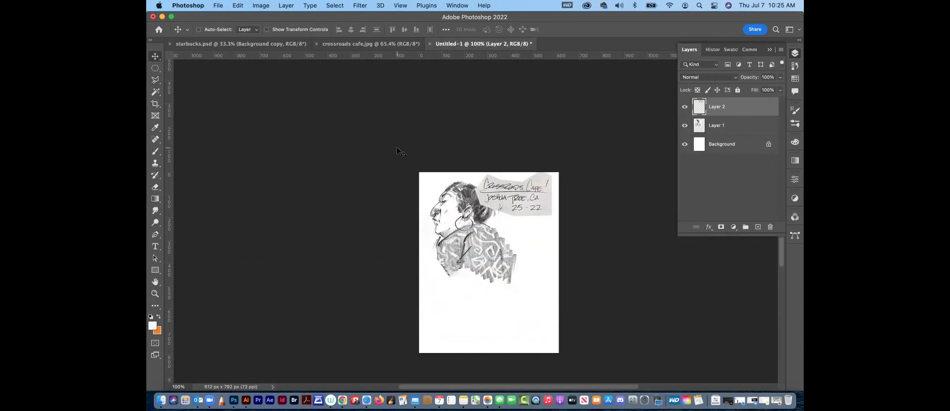
Whiten the caption's grey banner using the Levels white-point eyedropper
{"action": "key", "text": "super+equal"}
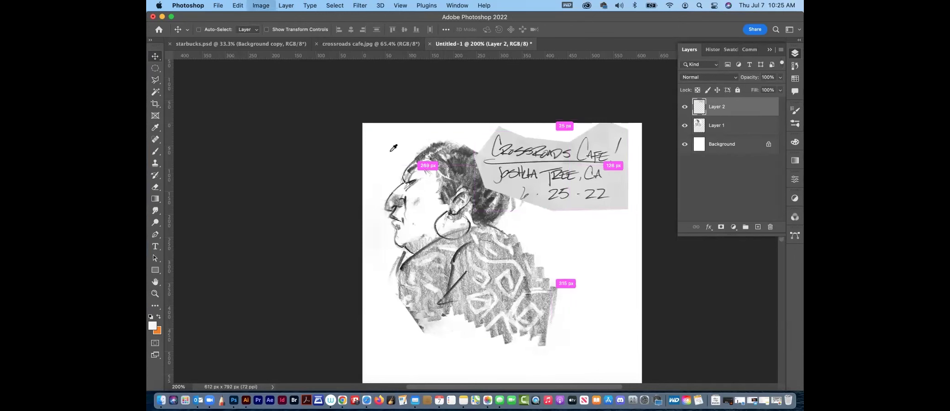
{"action": "key", "text": "super+l"}
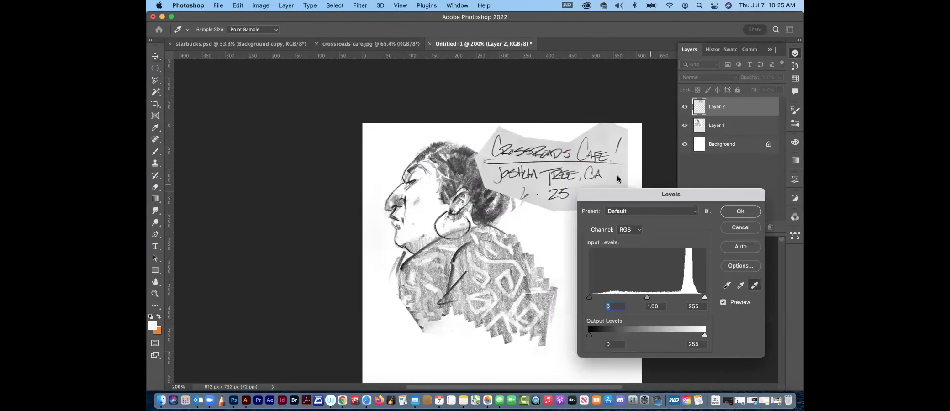
{"action": "left_click", "coordinate": [619, 177]}
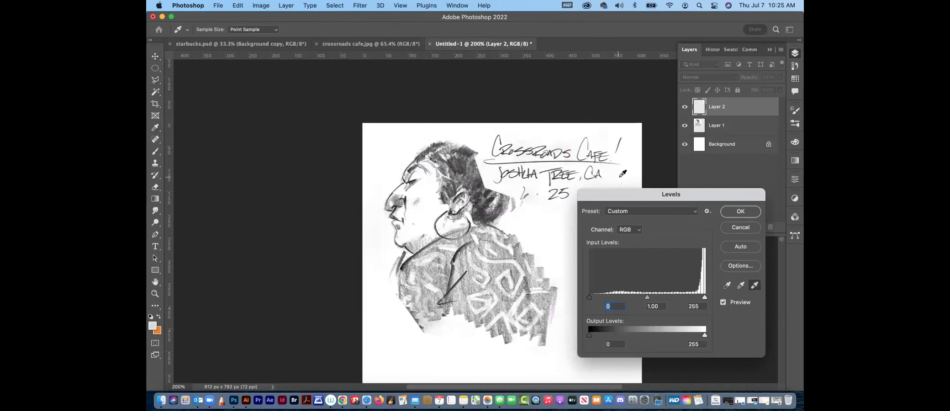
{"action": "key", "text": "Return"}
Set the caption layer to Multiply and position it just beneath the woman sketch
{"action": "left_click", "coordinate": [711, 77]}
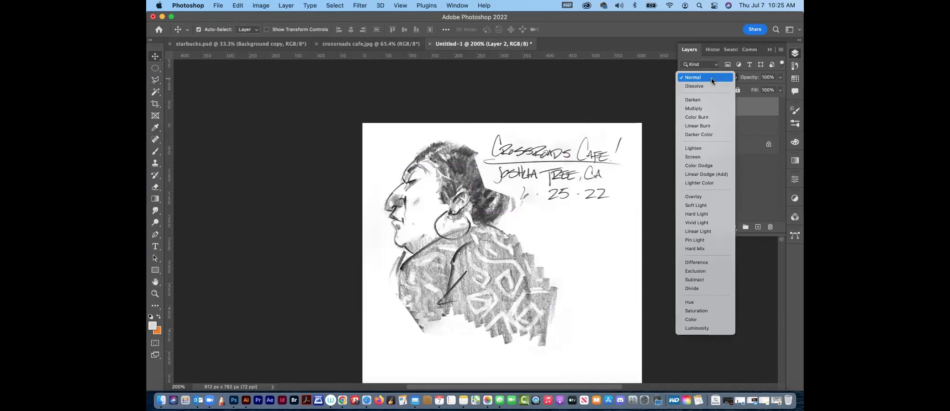
{"action": "left_click", "coordinate": [709, 108]}
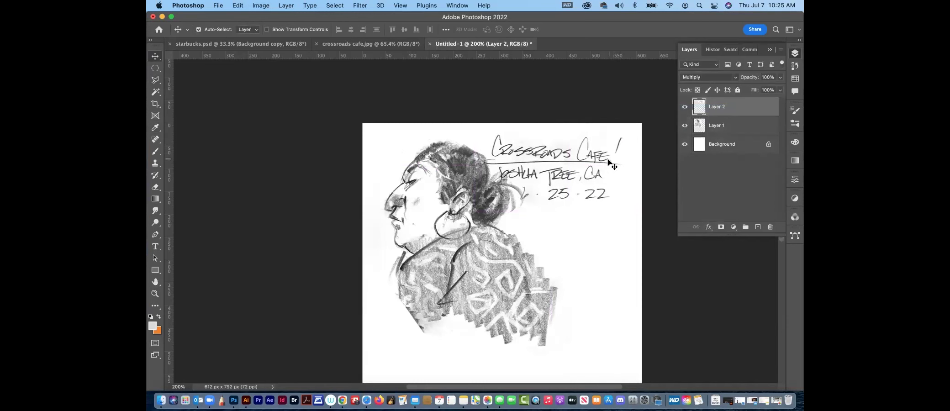
{"action": "left_click_drag", "start_coordinate": [605, 179], "coordinate": [487, 175]}
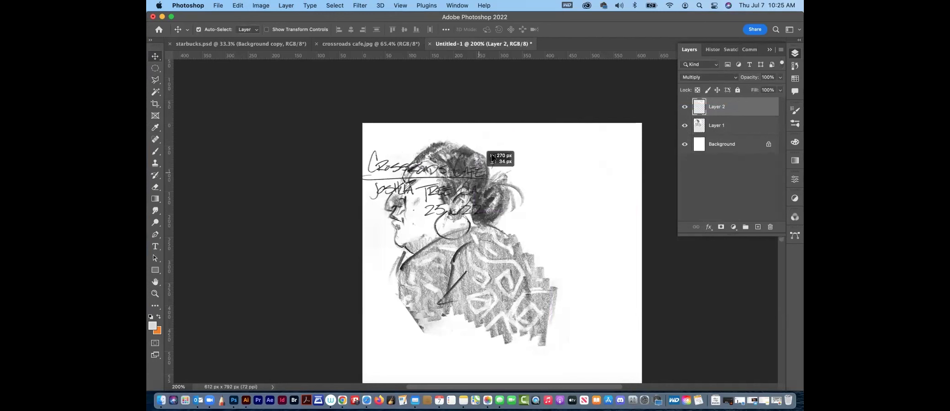
{"action": "left_click_drag", "start_coordinate": [545, 126], "coordinate": [557, 316]}
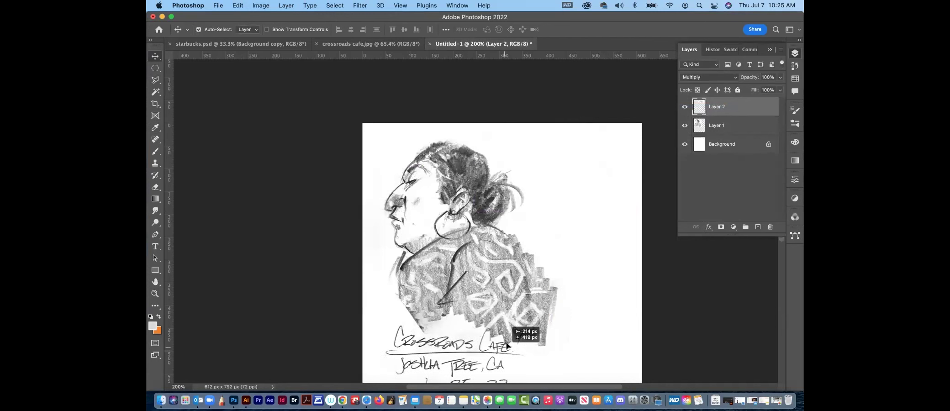
{"action": "scroll", "coordinate": [557, 316], "scroll_direction": "down", "scroll_amount": 5}
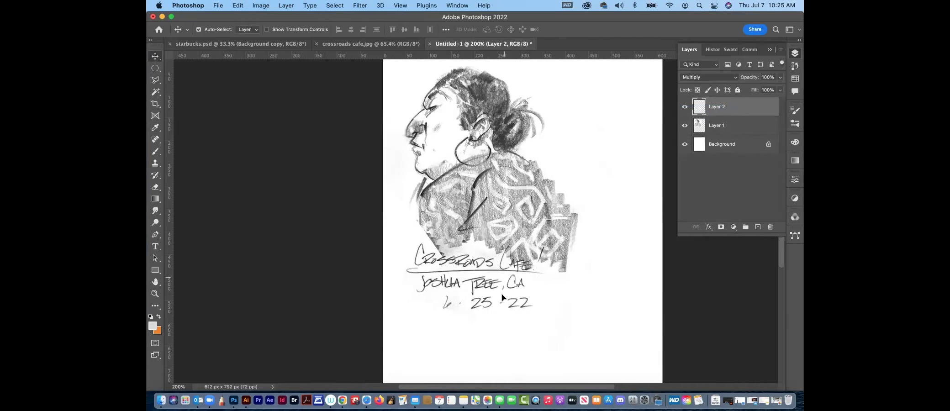
{"action": "left_click_drag", "start_coordinate": [502, 280], "coordinate": [499, 297]}
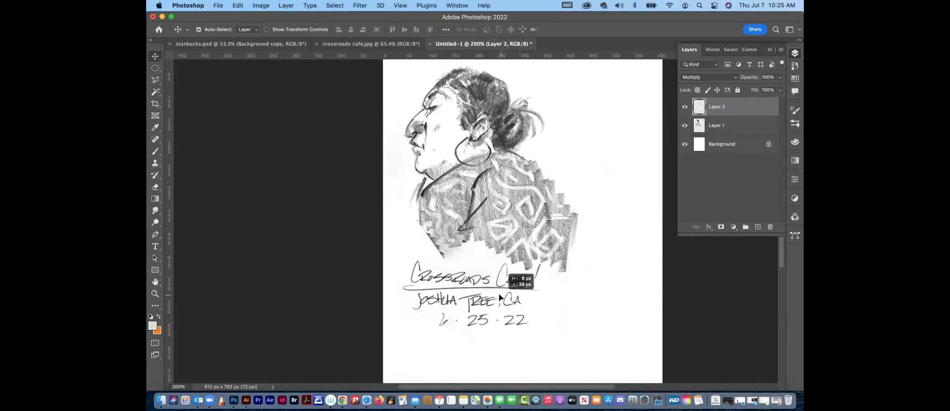
{"action": "left_click_drag", "start_coordinate": [499, 298], "coordinate": [493, 295]}
Deepen the caption lettering with Levels midtones at 0.83
{"action": "key", "text": "super+l"}
{"action": "left_click_drag", "start_coordinate": [648, 297], "coordinate": [669, 297]}
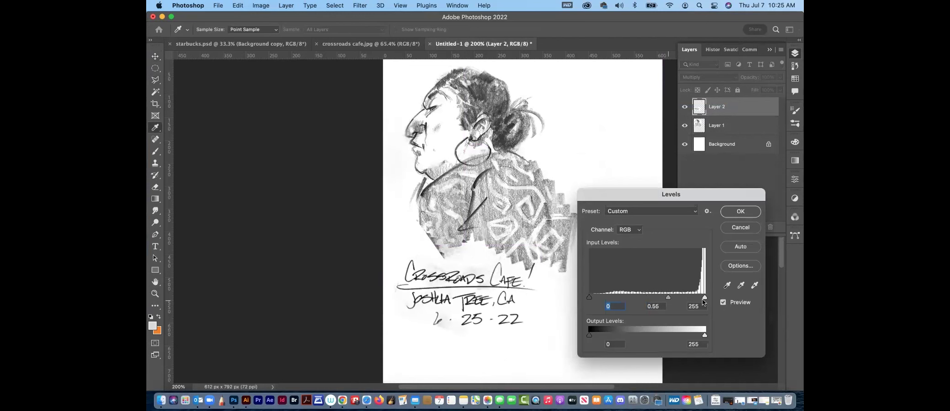
{"action": "left_click_drag", "start_coordinate": [669, 297], "coordinate": [654, 298]}
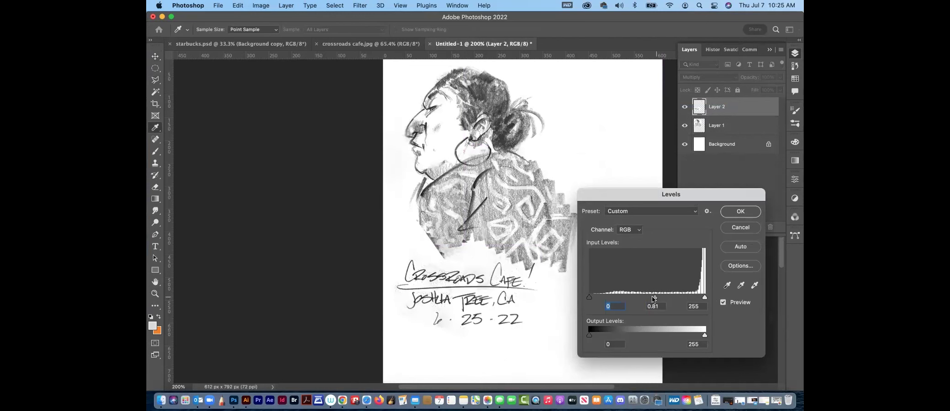
{"action": "left_click", "coordinate": [740, 212]}
{"action": "key", "text": "v"}
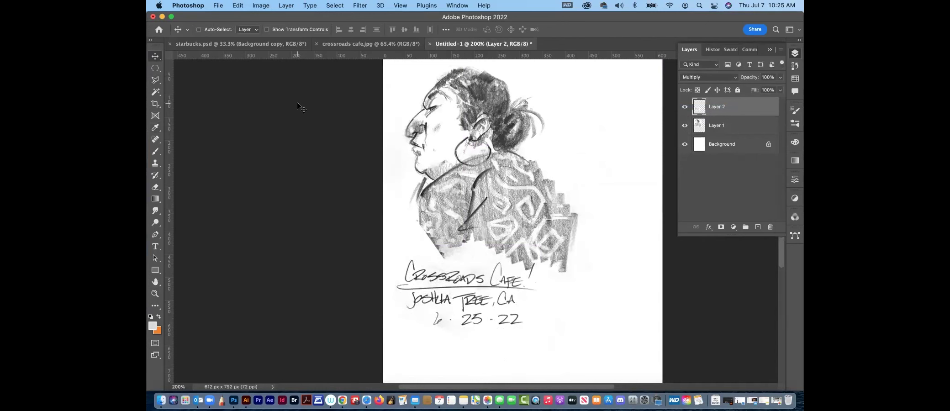
Shrink the woman sketch to about 75.8% above the caption
{"action": "key", "text": "ctrl+minus"}
{"action": "key", "text": "ctrl+minus"}
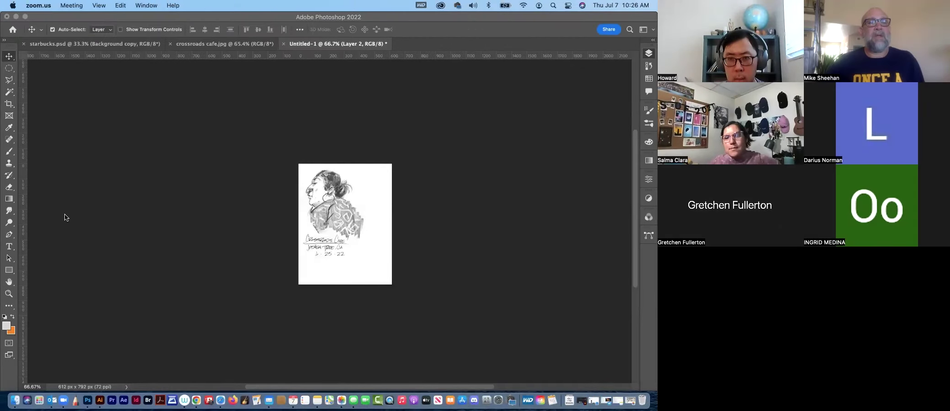
{"action": "left_click", "coordinate": [334, 199]}
{"action": "left_click_drag", "start_coordinate": [308, 196], "coordinate": [309, 196]}
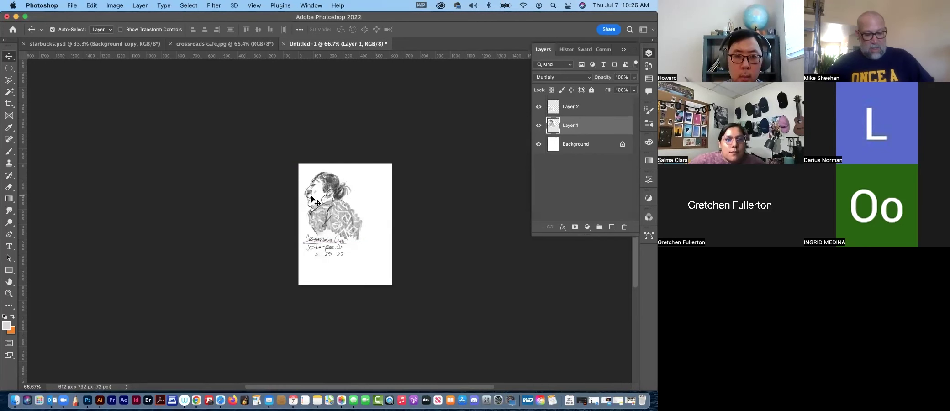
{"action": "key", "text": "super+t"}
{"action": "mouse_move", "coordinate": [366, 243]}
{"action": "left_mouse_down"}
{"action": "mouse_move", "coordinate": [349, 213]}
{"action": "mouse_move", "coordinate": [344, 219]}
{"action": "mouse_move", "coordinate": [332, 209]}
{"action": "left_mouse_up"}
{"action": "key", "text": "Return"}
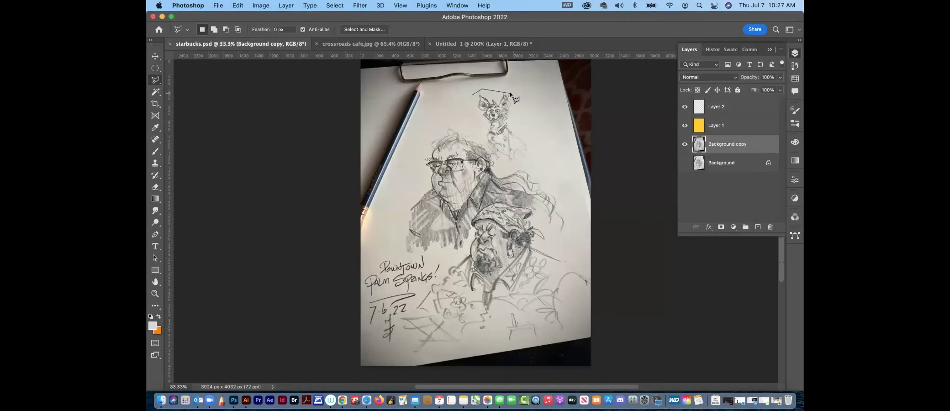
Outline the dog sketch in starbucks.psd with the Polygonal Lasso, then go back to crossroads cafe.jpg
{"action": "left_click", "coordinate": [511, 94]}
{"action": "left_click", "coordinate": [534, 156]}
{"action": "left_click", "coordinate": [500, 166]}
{"action": "left_click", "coordinate": [483, 137]}
{"action": "left_click", "coordinate": [473, 93]}
{"action": "left_click", "coordinate": [345, 44]}
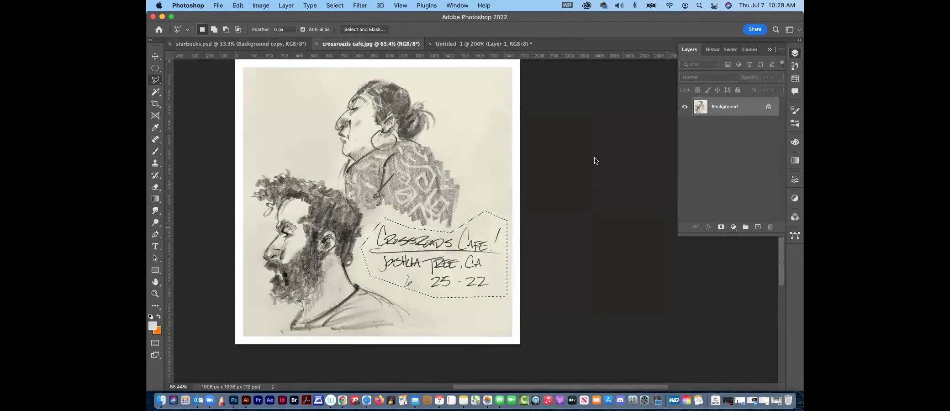
Paste the dog into Untitled-1 as Layer 3, scaled to about 33% upper right
{"action": "left_click", "coordinate": [474, 44]}
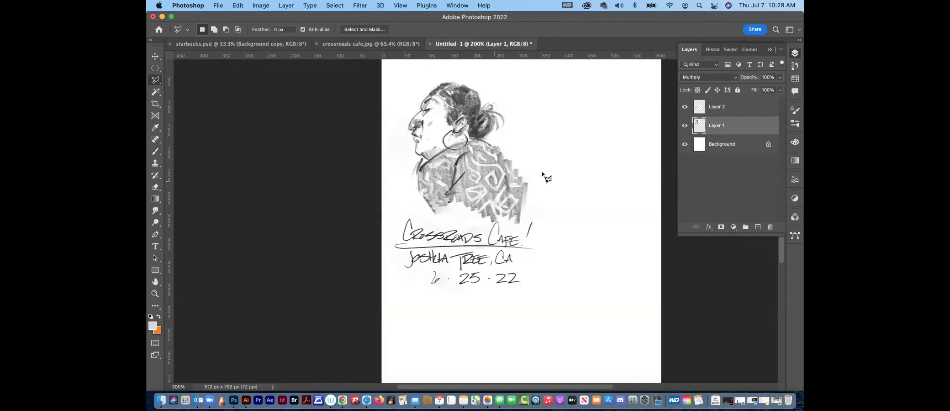
{"action": "key", "text": "super+v"}
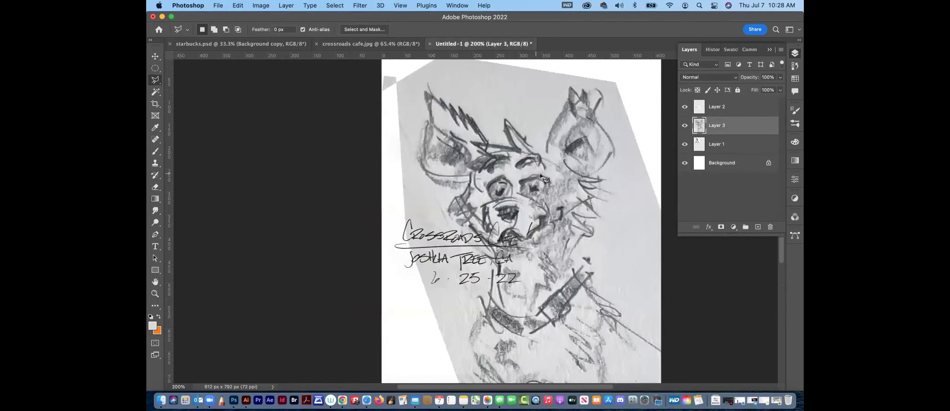
{"action": "key", "text": "super+t"}
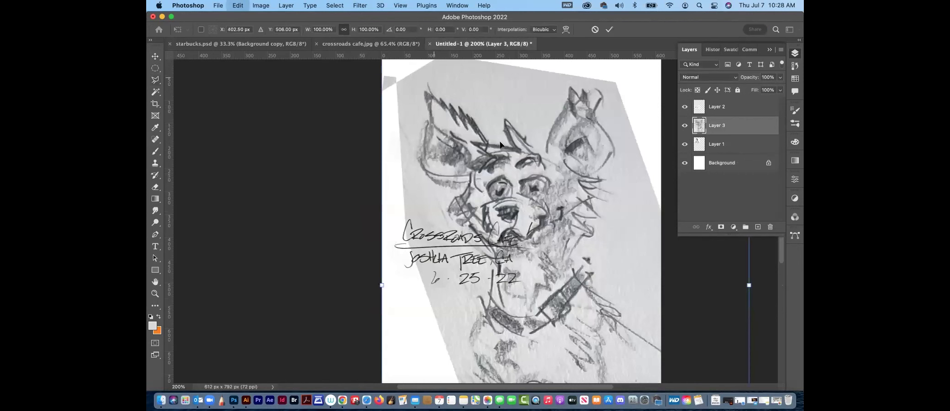
{"action": "left_click_drag", "start_coordinate": [500, 144], "coordinate": [596, 272]}
{"action": "mouse_move", "coordinate": [476, 182]}
{"action": "left_mouse_down"}
{"action": "mouse_move", "coordinate": [672, 380]}
{"action": "mouse_move", "coordinate": [518, 190]}
{"action": "mouse_move", "coordinate": [615, 321]}
{"action": "left_mouse_up"}
{"action": "left_click_drag", "start_coordinate": [652, 355], "coordinate": [559, 117]}
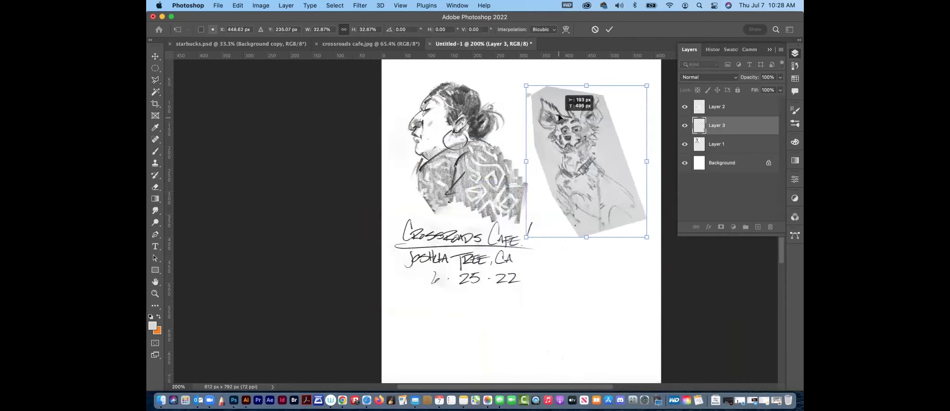
{"action": "key", "text": "Return"}
{"action": "key", "text": "l"}
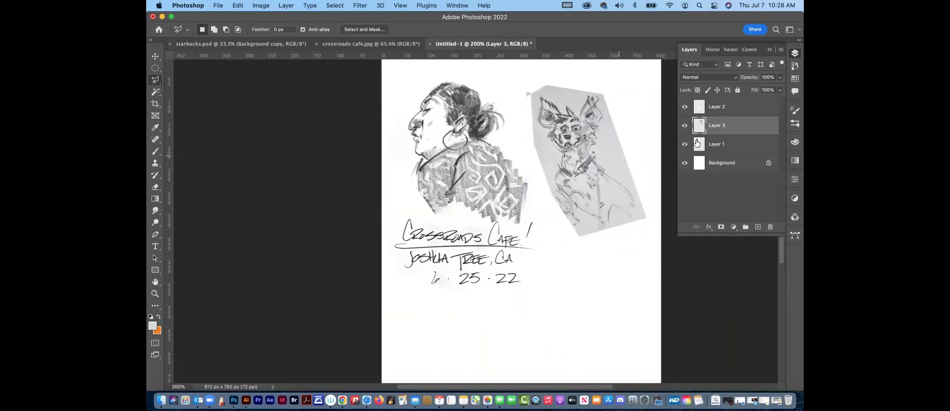
Desaturate the dog sketch with Hue/Saturation at Saturation -100
{"action": "key", "text": "ctrl+u"}
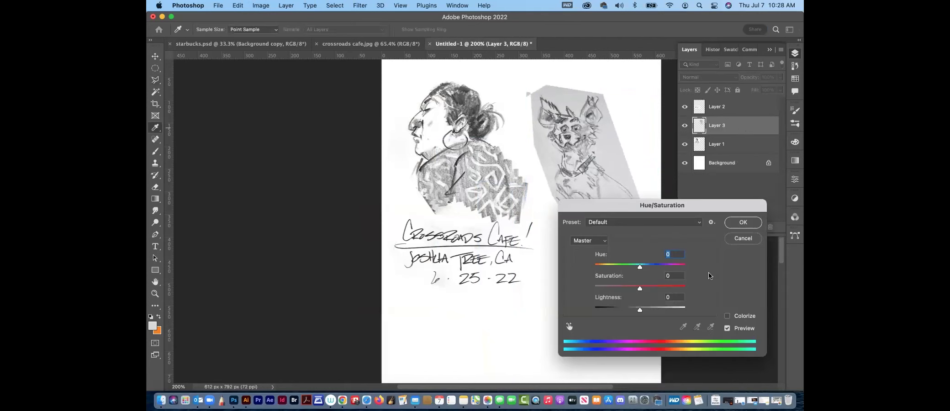
{"action": "left_click_drag", "start_coordinate": [640, 288], "coordinate": [594, 288]}
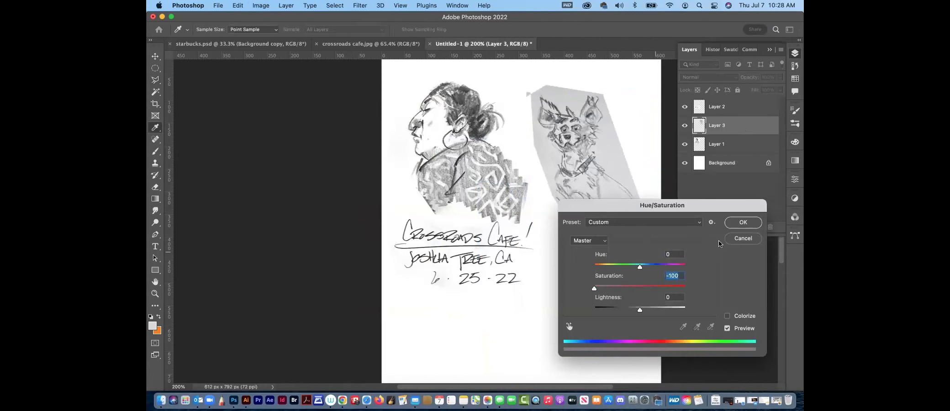
{"action": "left_click", "coordinate": [743, 222]}
Apply Levels to the dog, setting the white point on its grey background and gamma 0.81
{"action": "key", "text": "ctrl+l"}
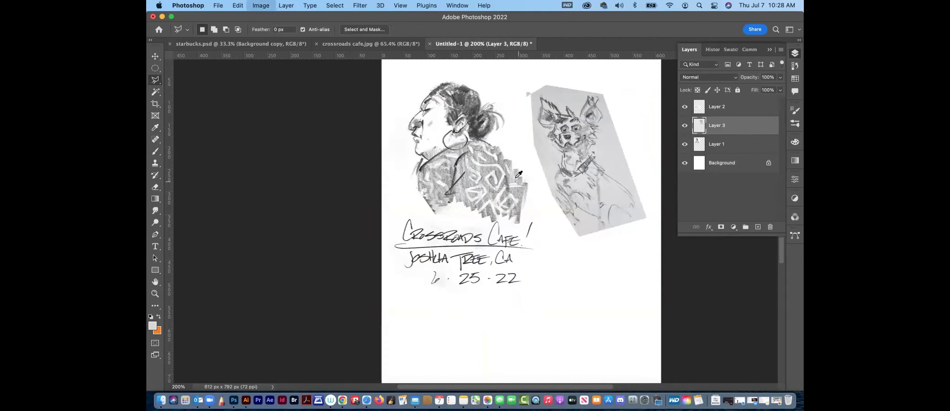
{"action": "left_click", "coordinate": [607, 143]}
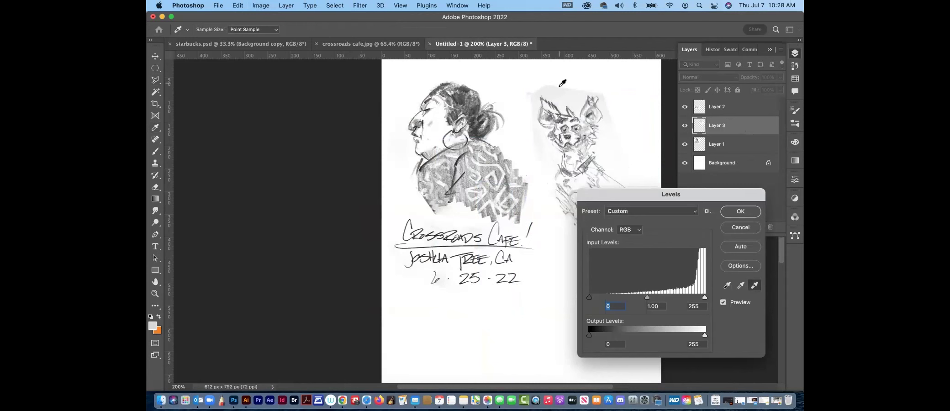
{"action": "left_click", "coordinate": [557, 94]}
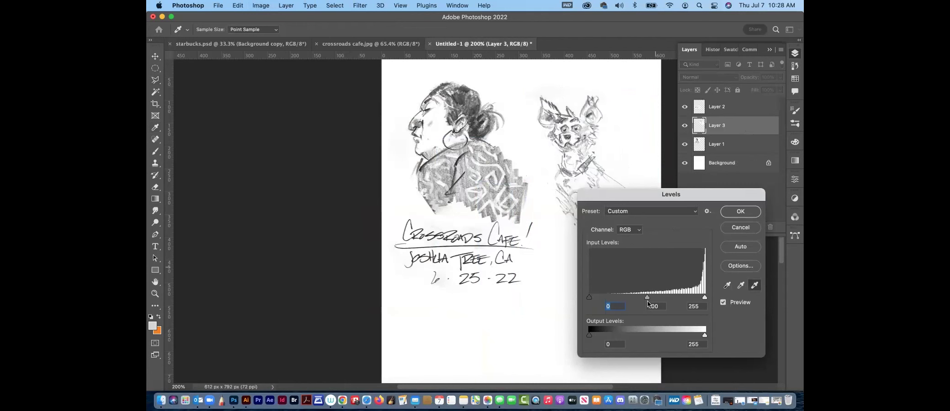
{"action": "left_click_drag", "start_coordinate": [646, 298], "coordinate": [655, 299]}
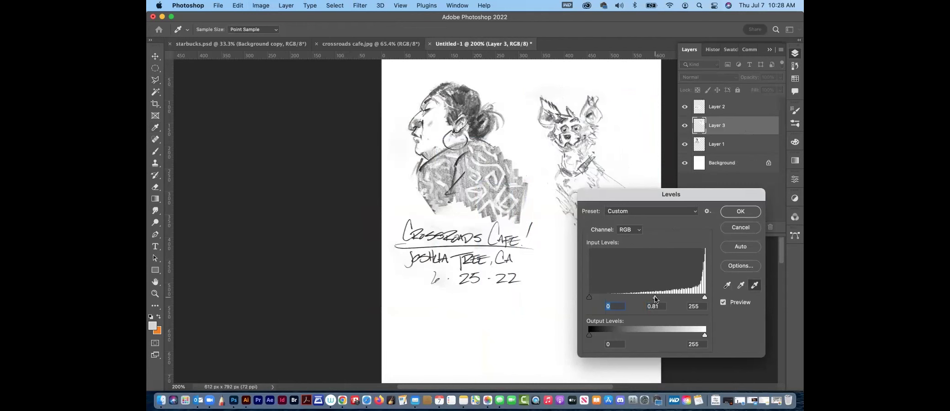
{"action": "left_click", "coordinate": [741, 211]}
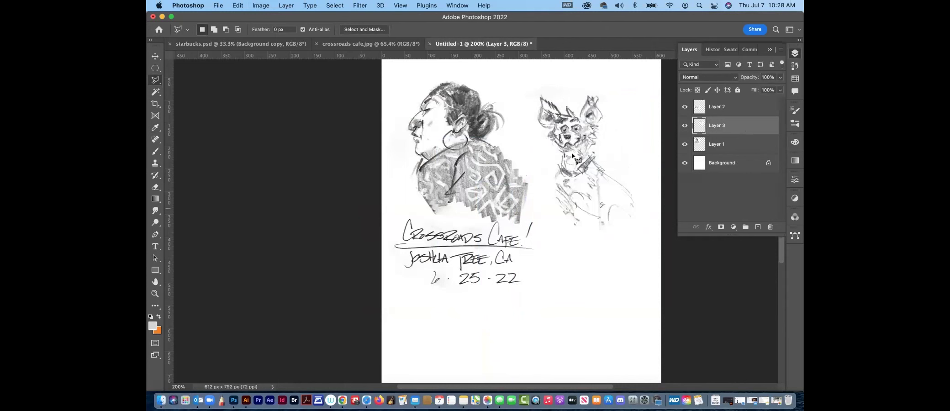
Nudge the dog sketch up and left, and add a new empty layer
{"action": "left_click", "coordinate": [155, 55]}
{"action": "left_click_drag", "start_coordinate": [568, 146], "coordinate": [562, 139]}
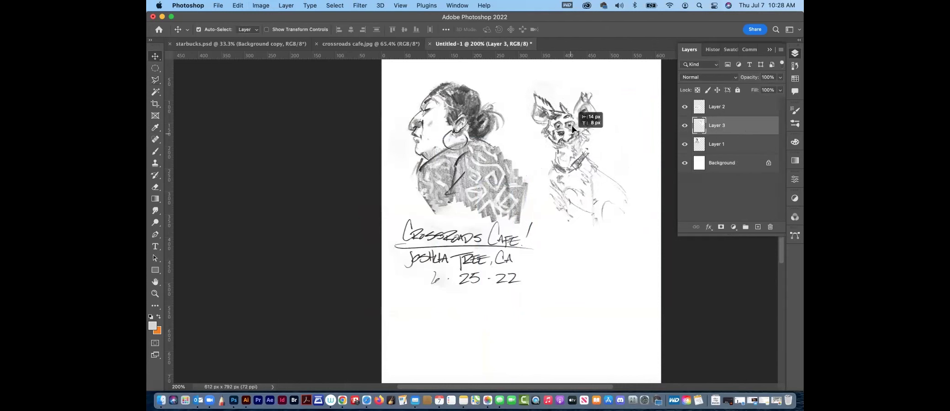
{"action": "key", "text": "super+alt+shift+n"}
Marquee a rectangle around both sketches and move Layer 4 beneath Layer 1
{"action": "left_click_drag", "start_coordinate": [151, 69], "coordinate": [180, 68]}
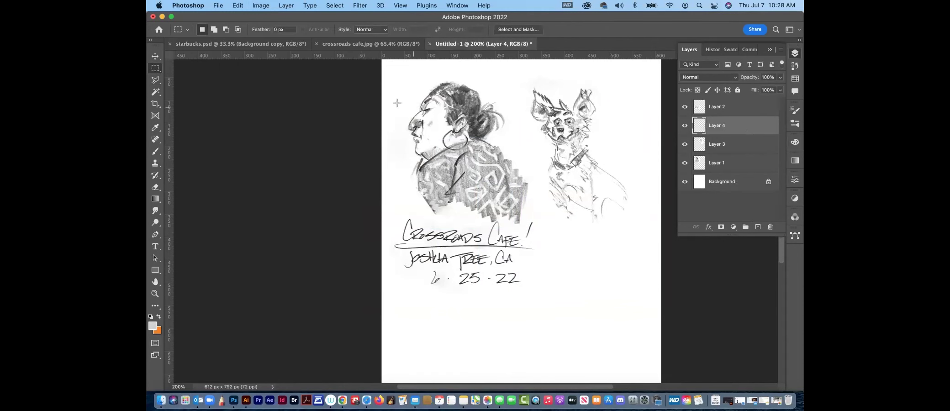
{"action": "left_click_drag", "start_coordinate": [398, 101], "coordinate": [612, 190]}
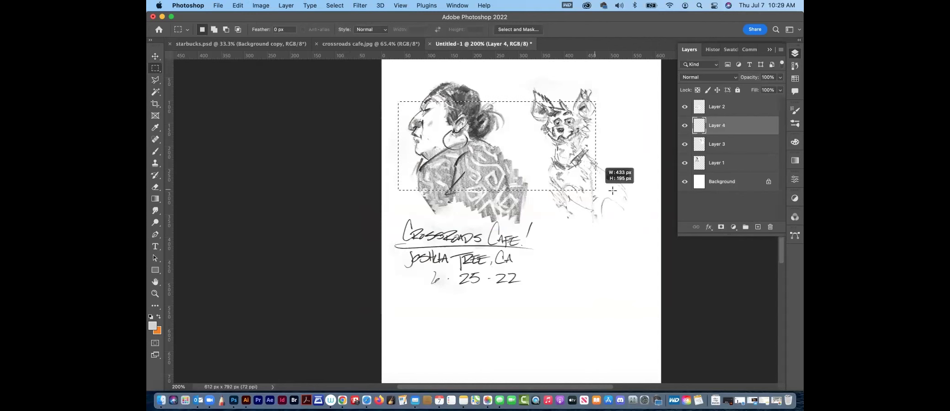
{"action": "left_click_drag", "start_coordinate": [613, 190], "coordinate": [651, 198]}
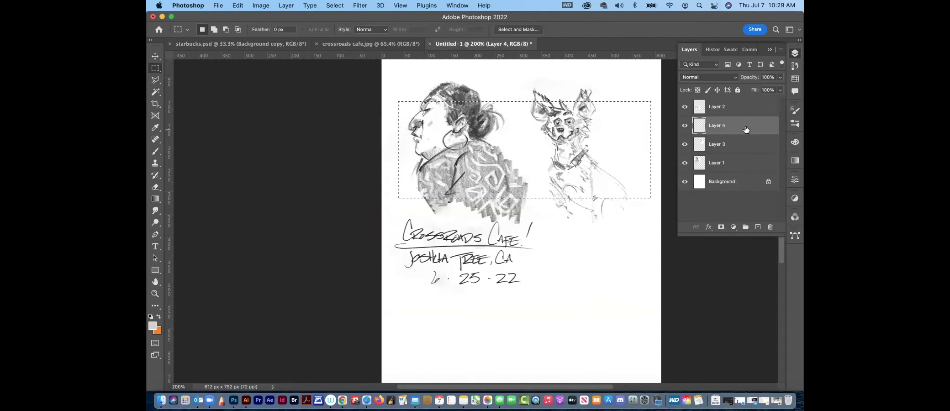
{"action": "left_click_drag", "start_coordinate": [746, 130], "coordinate": [748, 172]}
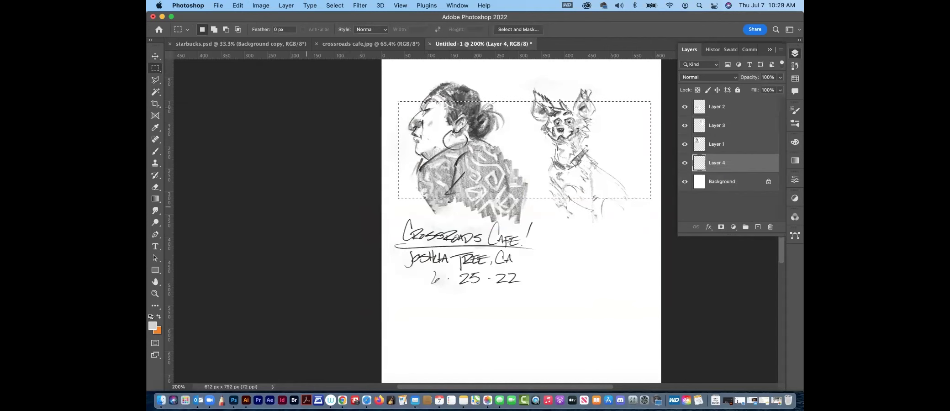
Reset colours to black and white, stroke the selection at 5 px, then undo it
{"action": "left_click", "coordinate": [151, 317]}
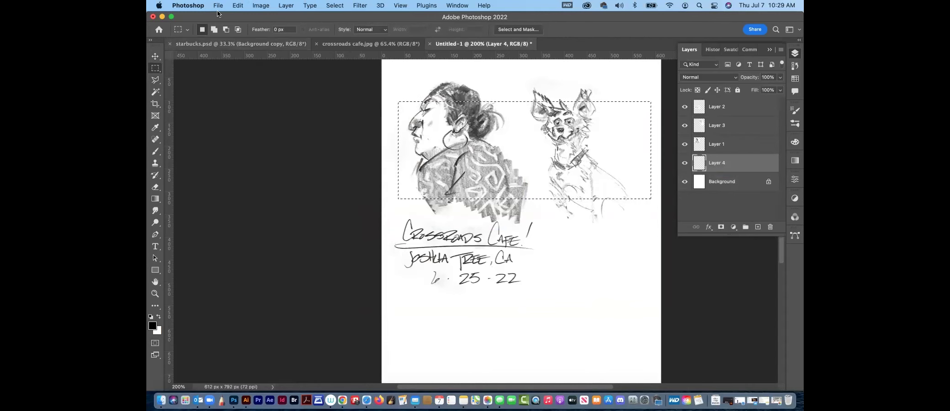
{"action": "left_click", "coordinate": [237, 6]}
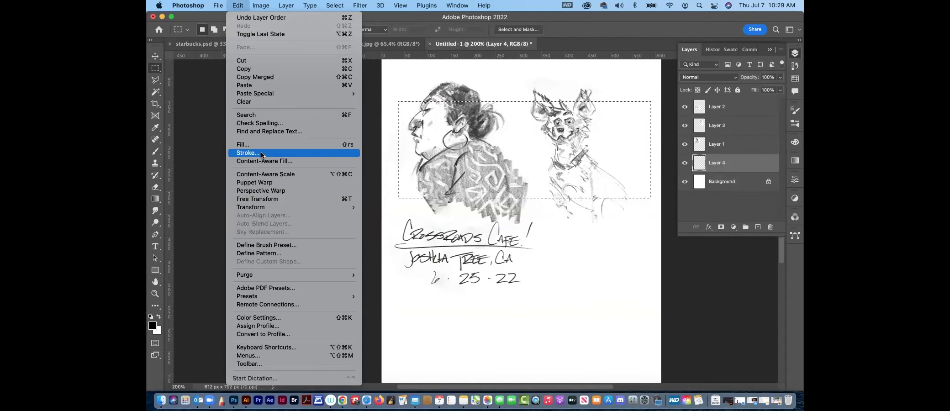
{"action": "left_click", "coordinate": [261, 154]}
{"action": "key", "text": "Up"}
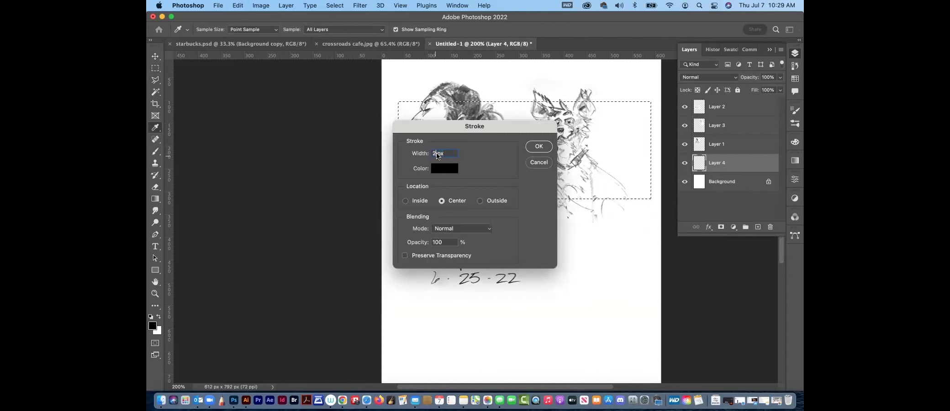
{"action": "type", "text": "5"}
{"action": "key", "text": "Return"}
{"action": "key", "text": "m"}
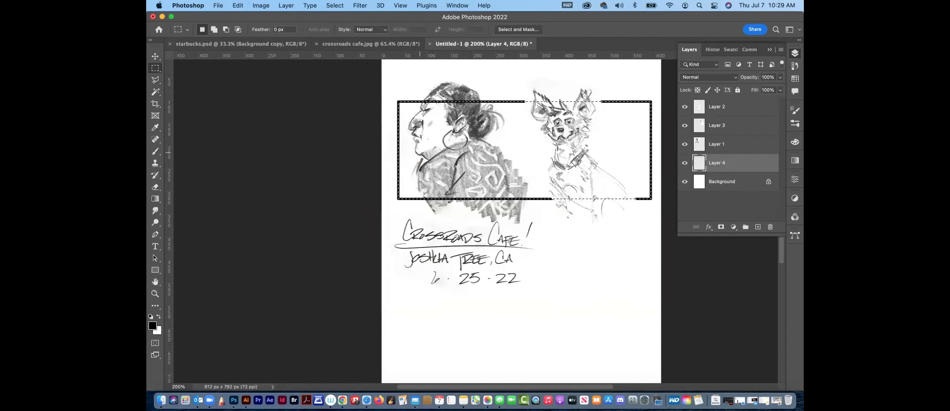
{"action": "key", "text": "super+z"}
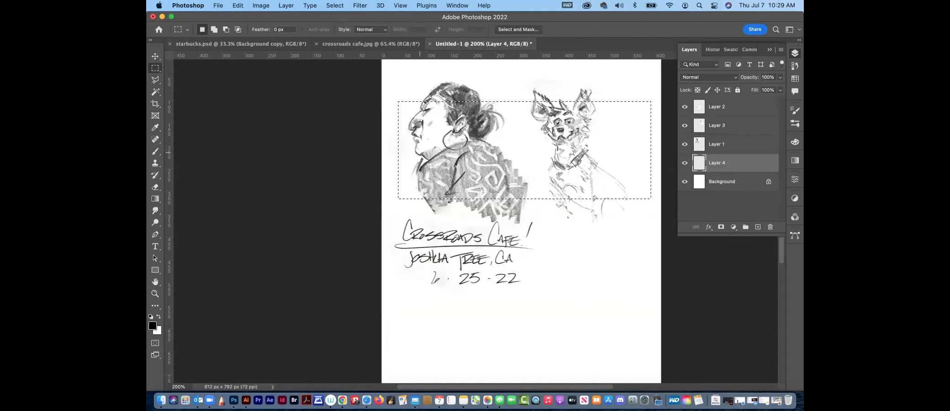
Re-apply the 5 px black stroke around the selection and deselect, leaving the frame
{"action": "left_click", "coordinate": [237, 5]}
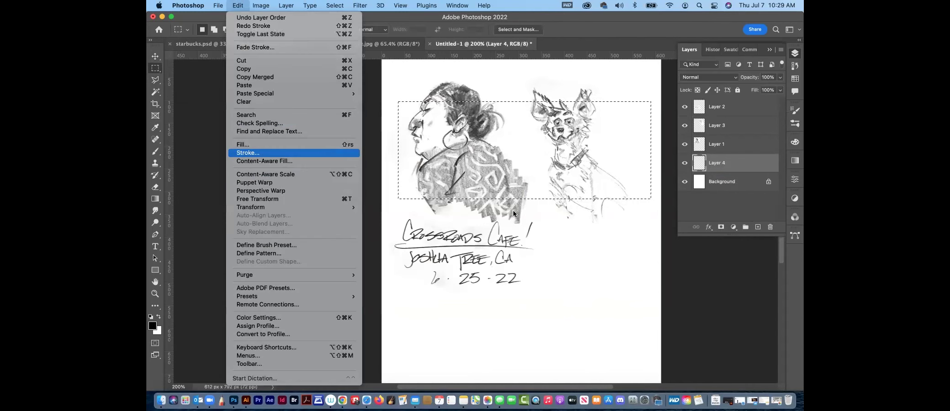
{"action": "left_click", "coordinate": [262, 153]}
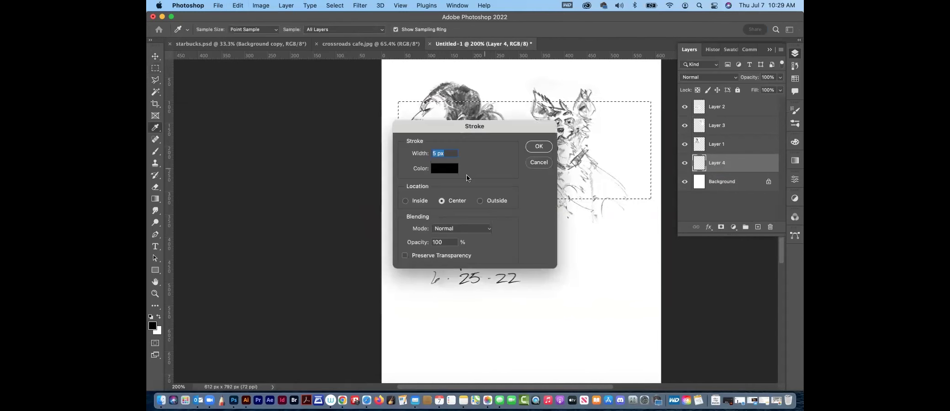
{"action": "left_click", "coordinate": [432, 153]}
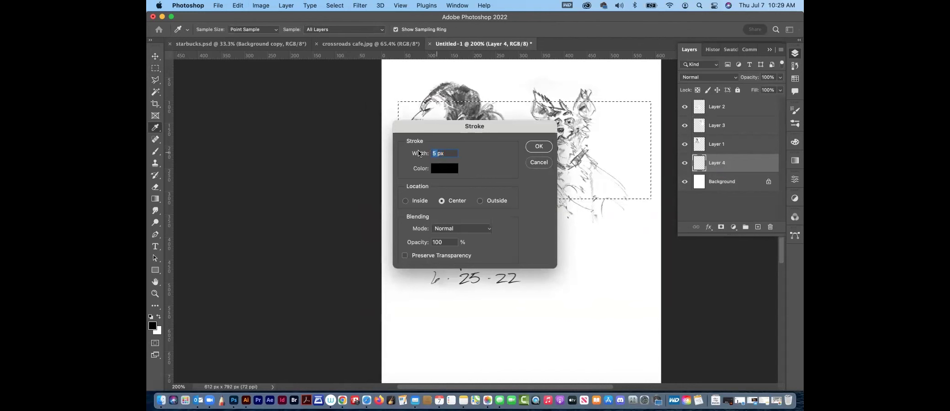
{"action": "left_click", "coordinate": [539, 146]}
{"action": "key", "text": "m"}
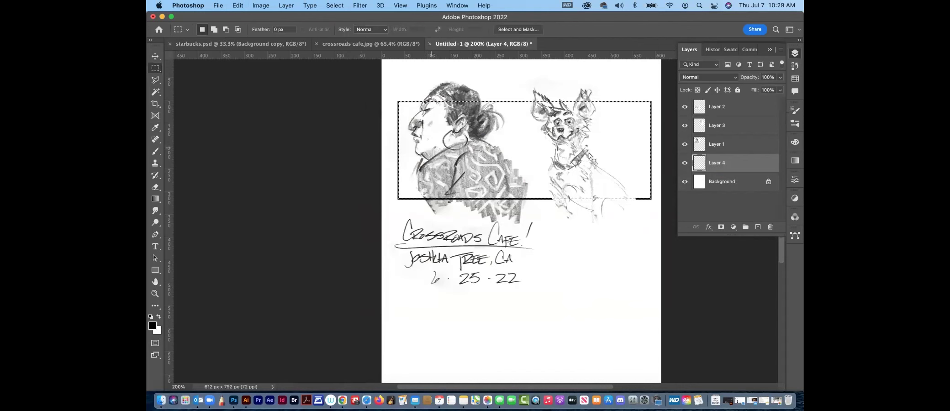
{"action": "left_click", "coordinate": [601, 150]}
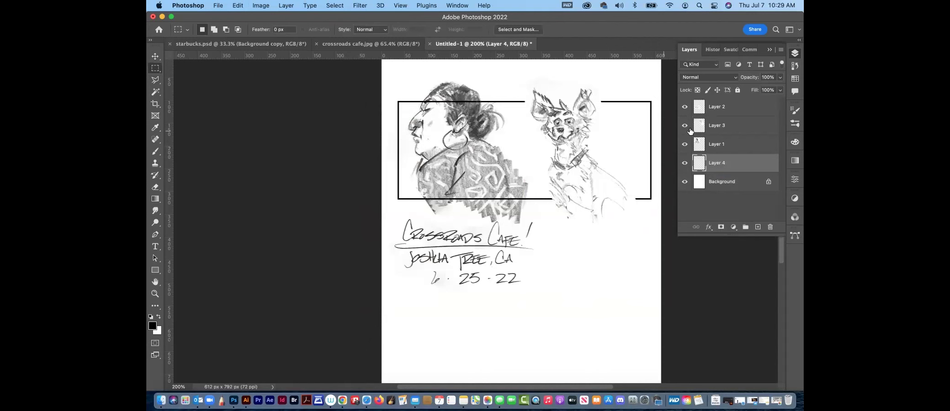
Set the dog's Layer 3 to Multiply blend mode, then select the frame's Layer 4
{"action": "key", "text": "v"}
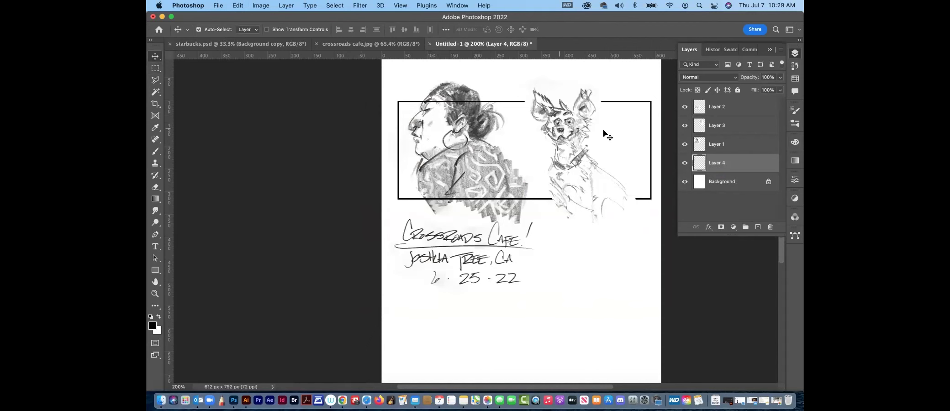
{"action": "left_click", "coordinate": [610, 131]}
{"action": "left_click", "coordinate": [714, 79]}
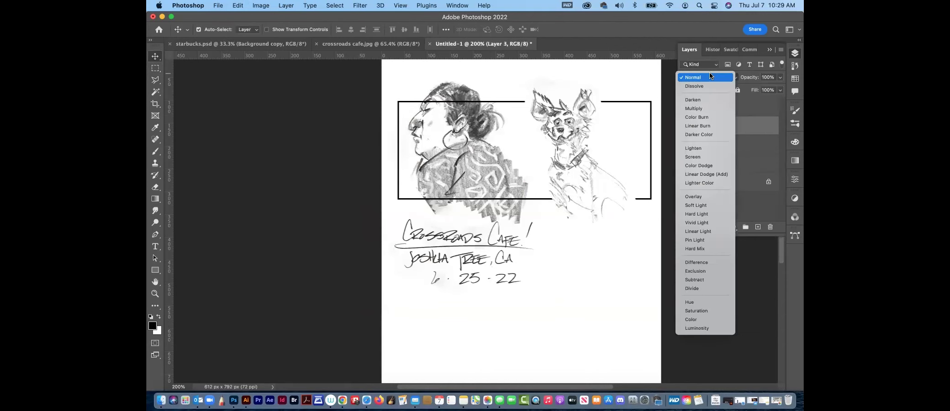
{"action": "left_click", "coordinate": [719, 108]}
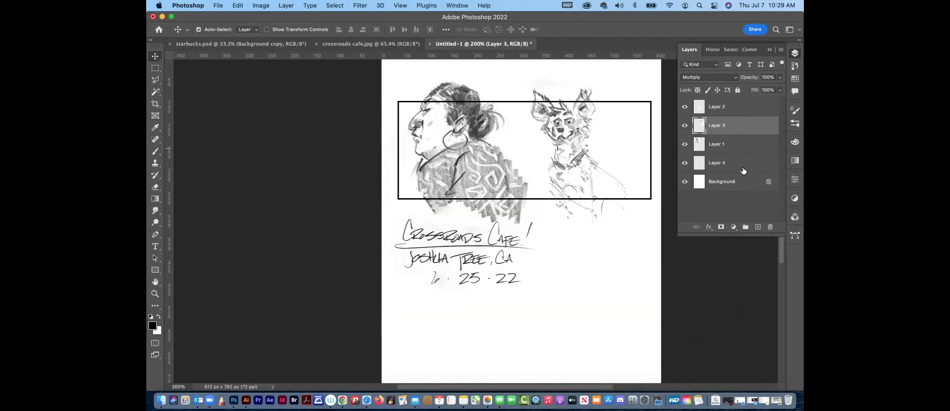
{"action": "left_click", "coordinate": [497, 157]}
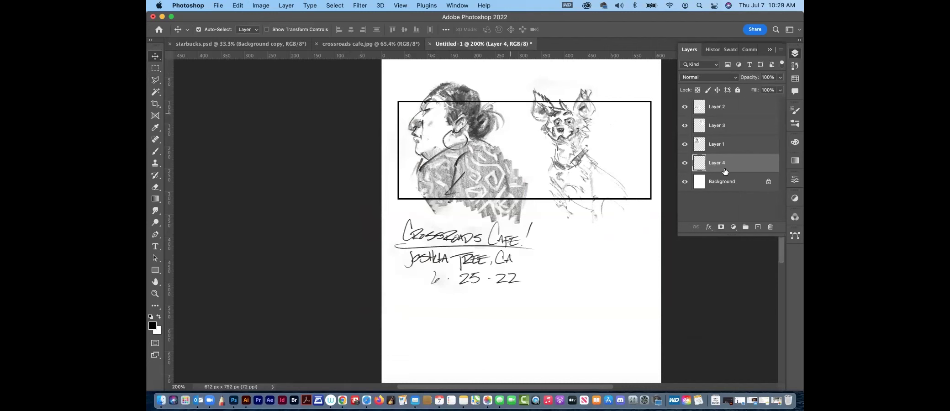
{"action": "key", "text": "e"}
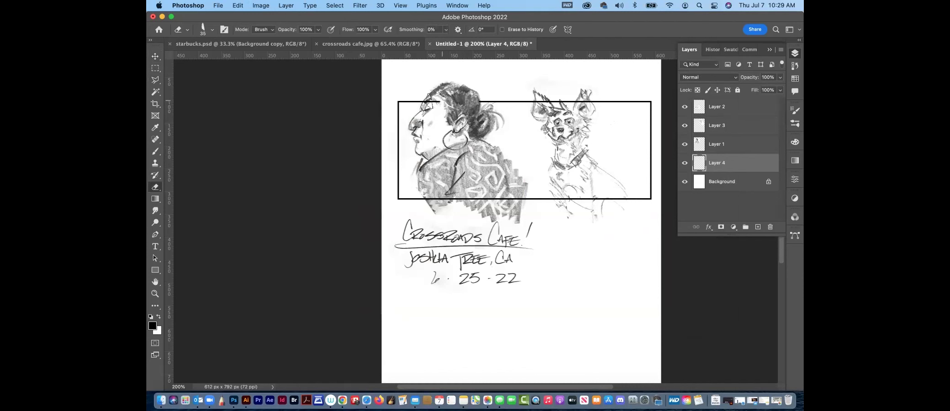
Erase parts of the frame's bottom edge and fade Layer 4 to 29% opacity
{"action": "left_click_drag", "start_coordinate": [424, 194], "coordinate": [558, 208]}
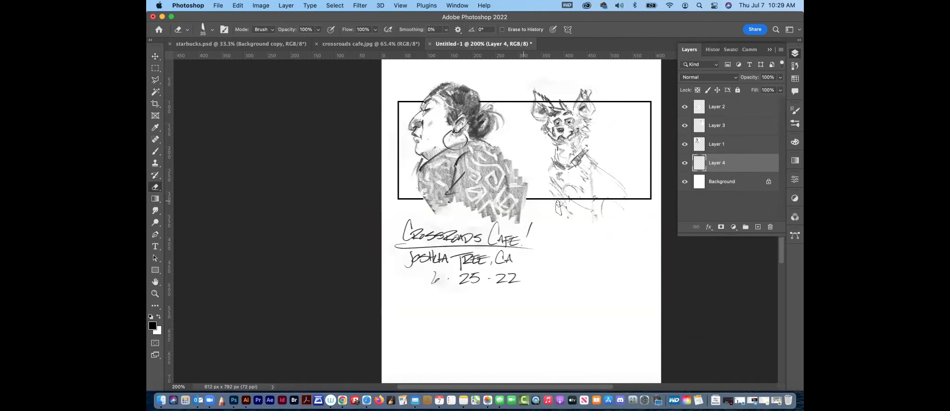
{"action": "left_click_drag", "start_coordinate": [559, 196], "coordinate": [627, 201]}
{"action": "left_click", "coordinate": [781, 77]}
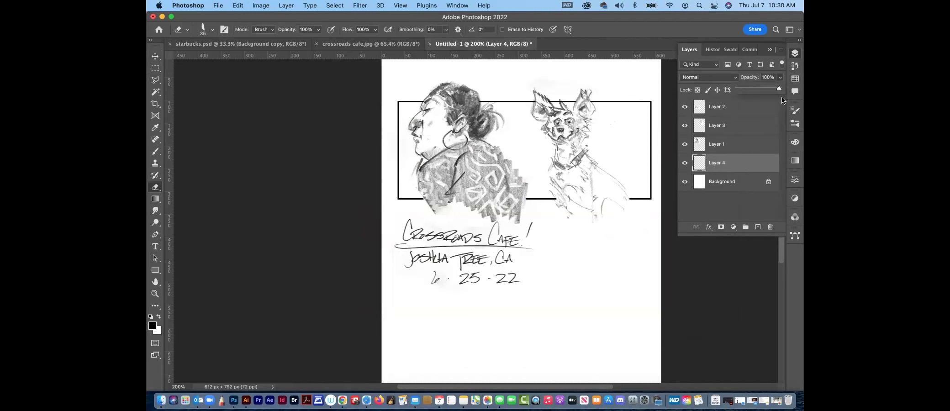
{"action": "left_click_drag", "start_coordinate": [782, 89], "coordinate": [750, 93]}
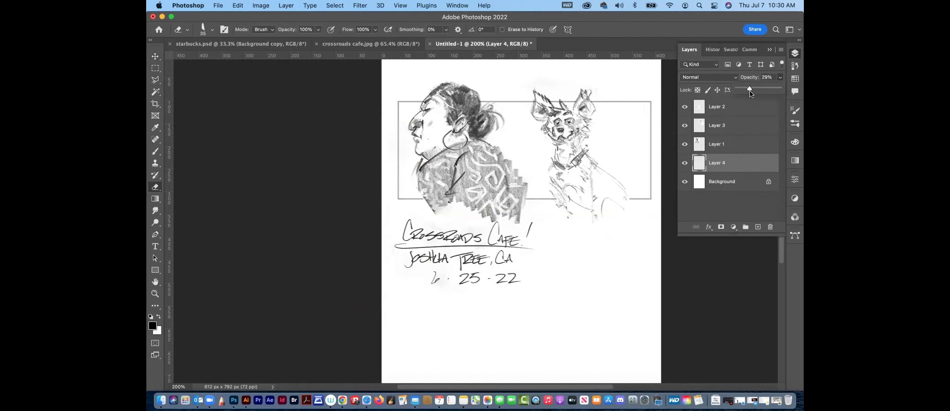
{"action": "key", "text": "ctrl+minus"}
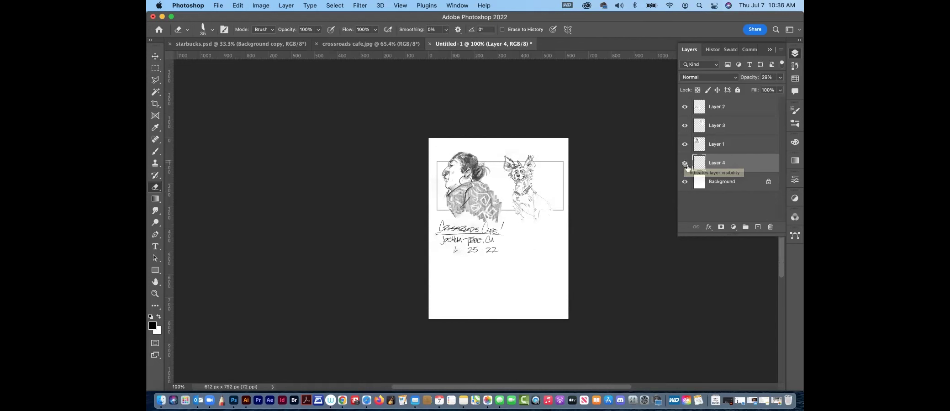
Hide the frame layer and marquee a wide band across both sketches
{"action": "left_click", "coordinate": [684, 163]}
{"action": "left_click", "coordinate": [156, 68]}
{"action": "left_click_drag", "start_coordinate": [438, 174], "coordinate": [646, 211]}
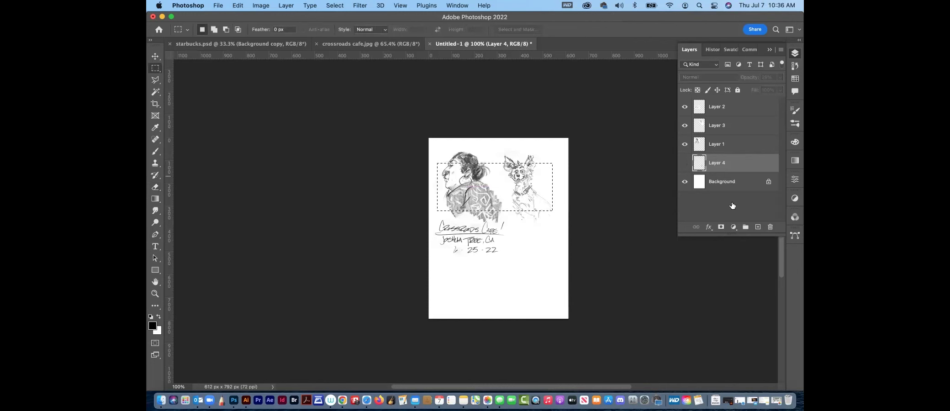
Add empty Layer 5, zoom in on the sketches, and pick a mid grey swatch as painting colour
{"action": "key", "text": "super+j"}
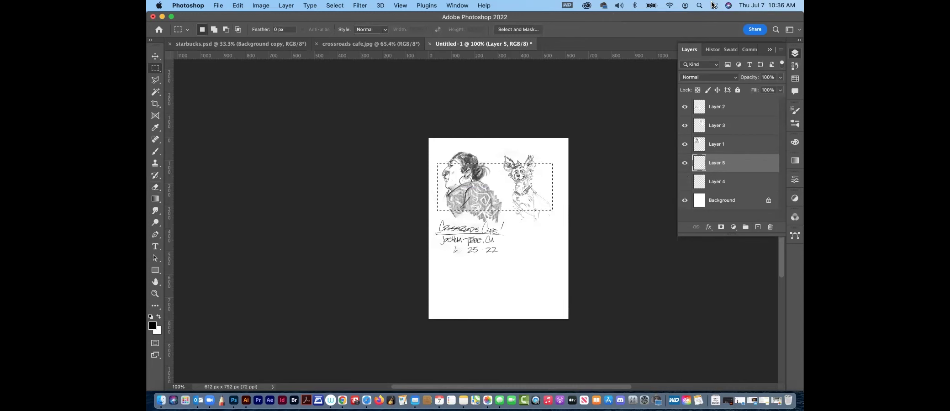
{"action": "key", "text": "super+plus"}
{"action": "key", "text": "super+plus"}
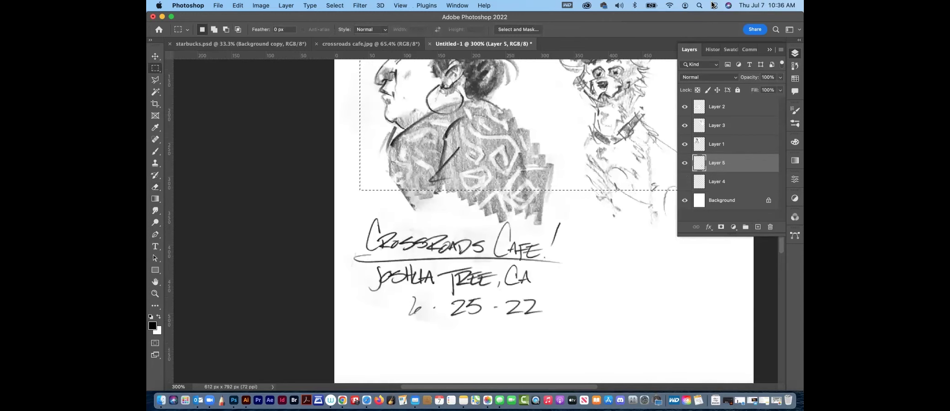
{"action": "scroll", "coordinate": [347, 182], "scroll_direction": "up", "scroll_amount": 5}
{"action": "scroll", "coordinate": [347, 182], "scroll_direction": "right", "scroll_amount": 4}
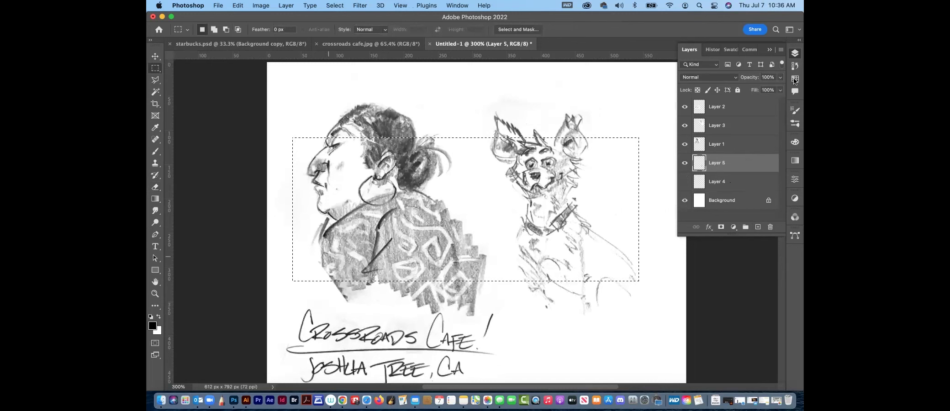
{"action": "left_click", "coordinate": [730, 50]}
{"action": "left_click", "coordinate": [749, 159]}
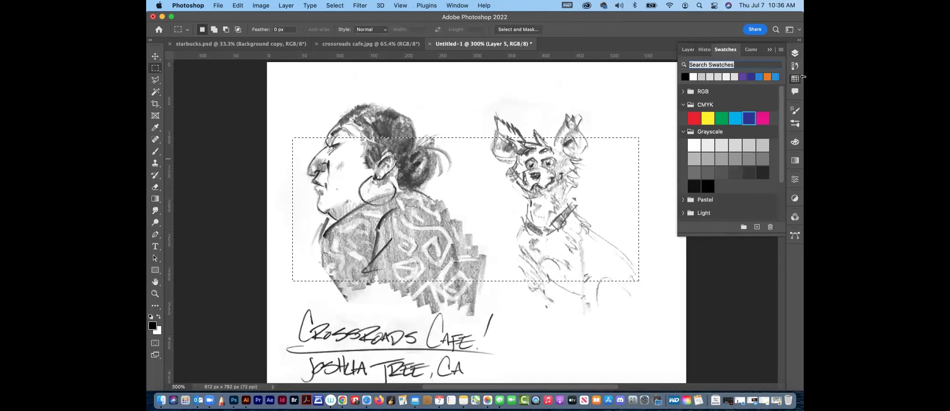
{"action": "left_click", "coordinate": [798, 55]}
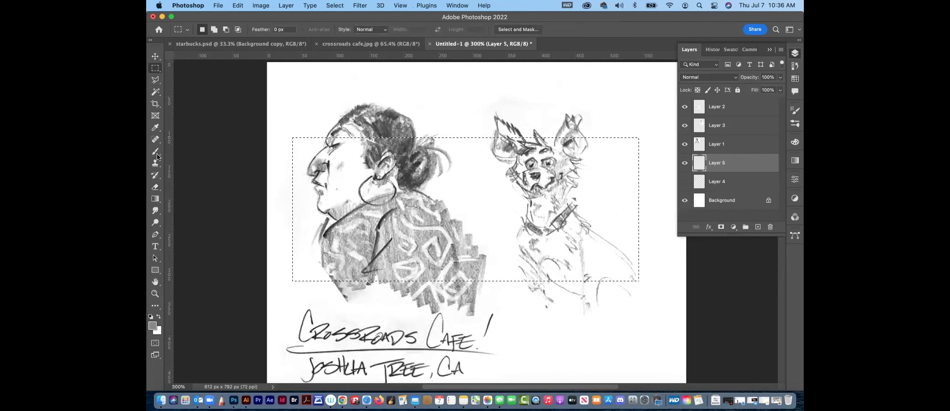
{"action": "left_click", "coordinate": [156, 152]}
{"action": "left_click", "coordinate": [212, 30]}
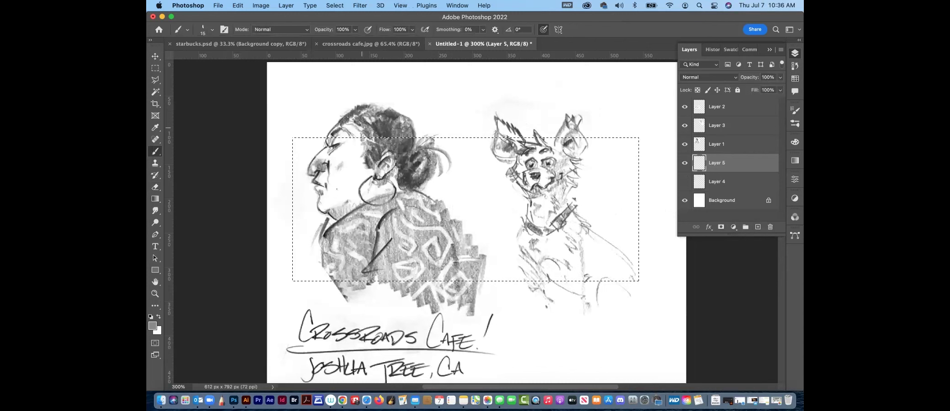
Enlarge the brush to 45 and paint loose grey strokes across the band behind woman and dog
{"action": "key", "text": "bracketright"}
{"action": "key", "text": "bracketright"}
{"action": "key", "text": "bracketright"}
{"action": "mouse_move", "coordinate": [317, 121]}
{"action": "left_mouse_down"}
{"action": "mouse_move", "coordinate": [350, 277]}
{"action": "mouse_move", "coordinate": [422, 110]}
{"action": "left_mouse_up"}
{"action": "mouse_move", "coordinate": [402, 279]}
{"action": "left_mouse_down"}
{"action": "mouse_move", "coordinate": [438, 110]}
{"action": "mouse_move", "coordinate": [493, 259]}
{"action": "mouse_move", "coordinate": [475, 138]}
{"action": "left_mouse_up"}
{"action": "left_click_drag", "start_coordinate": [484, 279], "coordinate": [511, 132]}
{"action": "left_click_drag", "start_coordinate": [502, 292], "coordinate": [548, 233]}
{"action": "left_click_drag", "start_coordinate": [525, 278], "coordinate": [609, 142]}
{"action": "mouse_move", "coordinate": [584, 174]}
{"action": "left_mouse_down"}
{"action": "mouse_move", "coordinate": [534, 279]}
{"action": "mouse_move", "coordinate": [616, 139]}
{"action": "left_mouse_up"}
{"action": "left_click_drag", "start_coordinate": [550, 278], "coordinate": [614, 119]}
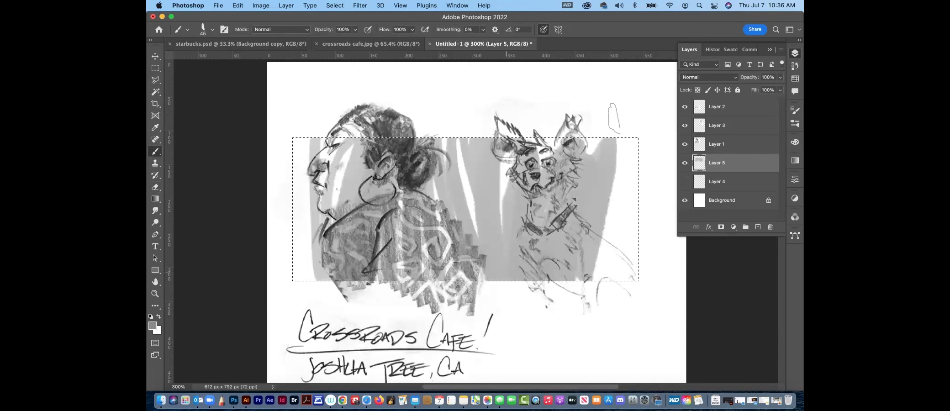
{"action": "left_click_drag", "start_coordinate": [620, 290], "coordinate": [618, 139]}
{"action": "mouse_move", "coordinate": [627, 292]}
{"action": "left_mouse_down"}
{"action": "mouse_move", "coordinate": [616, 139]}
{"action": "mouse_move", "coordinate": [534, 183]}
{"action": "left_mouse_up"}
Erase grey paint around the dog's face, ears and muzzle
{"action": "key", "text": "e"}
{"action": "left_click_drag", "start_coordinate": [573, 146], "coordinate": [548, 183]}
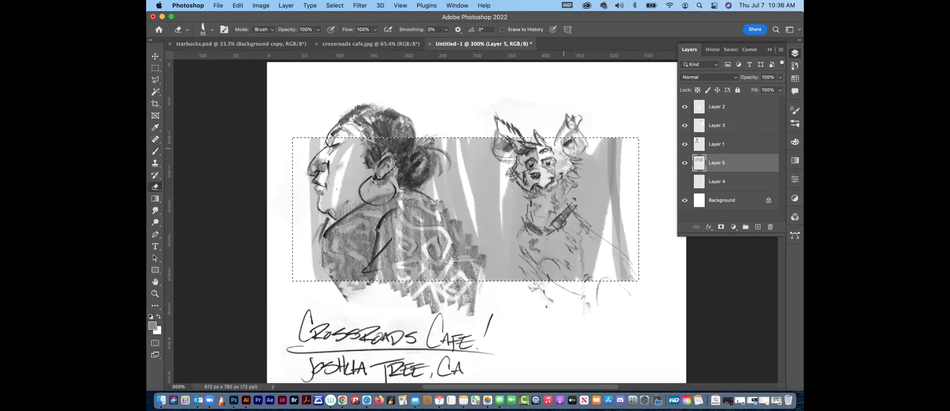
{"action": "mouse_move", "coordinate": [505, 132]}
{"action": "left_mouse_down"}
{"action": "mouse_move", "coordinate": [496, 155]}
{"action": "mouse_move", "coordinate": [543, 210]}
{"action": "left_mouse_up"}
{"action": "left_click_drag", "start_coordinate": [551, 178], "coordinate": [525, 212]}
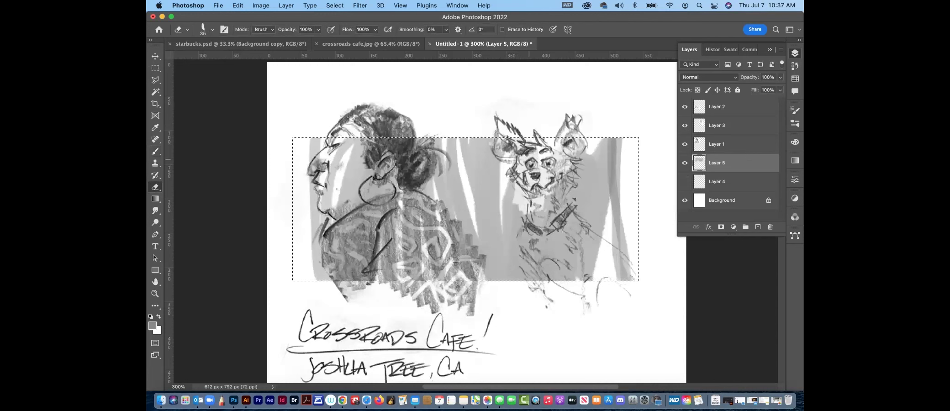
{"action": "left_click_drag", "start_coordinate": [553, 190], "coordinate": [559, 162]}
{"action": "mouse_move", "coordinate": [575, 133]}
{"action": "left_mouse_down"}
{"action": "mouse_move", "coordinate": [555, 187]}
{"action": "mouse_move", "coordinate": [580, 146]}
{"action": "left_mouse_up"}
{"action": "mouse_move", "coordinate": [515, 145]}
{"action": "left_mouse_down"}
{"action": "mouse_move", "coordinate": [507, 157]}
{"action": "mouse_move", "coordinate": [513, 147]}
{"action": "mouse_move", "coordinate": [547, 193]}
{"action": "mouse_move", "coordinate": [543, 182]}
{"action": "left_mouse_up"}
Shrink the eraser to 9 px and clean grey off the dog's neck, chest and front legs
{"action": "key", "text": "bracketleft"}
{"action": "key", "text": "bracketleft"}
{"action": "key", "text": "bracketleft"}
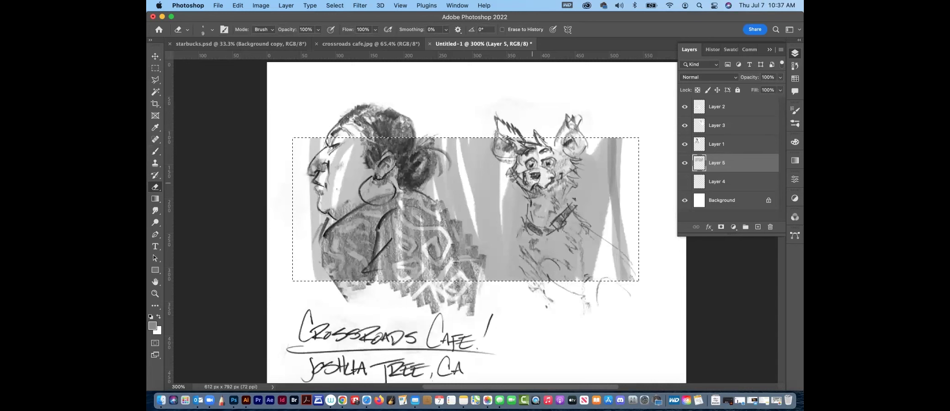
{"action": "left_click_drag", "start_coordinate": [530, 182], "coordinate": [543, 192]}
{"action": "left_click_drag", "start_coordinate": [548, 156], "coordinate": [561, 213]}
{"action": "mouse_move", "coordinate": [565, 185]}
{"action": "left_mouse_down"}
{"action": "mouse_move", "coordinate": [562, 214]}
{"action": "mouse_move", "coordinate": [544, 241]}
{"action": "mouse_move", "coordinate": [534, 231]}
{"action": "left_mouse_up"}
{"action": "mouse_move", "coordinate": [533, 197]}
{"action": "left_mouse_down"}
{"action": "mouse_move", "coordinate": [519, 249]}
{"action": "mouse_move", "coordinate": [555, 288]}
{"action": "left_mouse_up"}
{"action": "mouse_move", "coordinate": [548, 210]}
{"action": "left_mouse_down"}
{"action": "mouse_move", "coordinate": [576, 280]}
{"action": "mouse_move", "coordinate": [581, 260]}
{"action": "mouse_move", "coordinate": [594, 268]}
{"action": "mouse_move", "coordinate": [582, 238]}
{"action": "mouse_move", "coordinate": [600, 252]}
{"action": "left_mouse_up"}
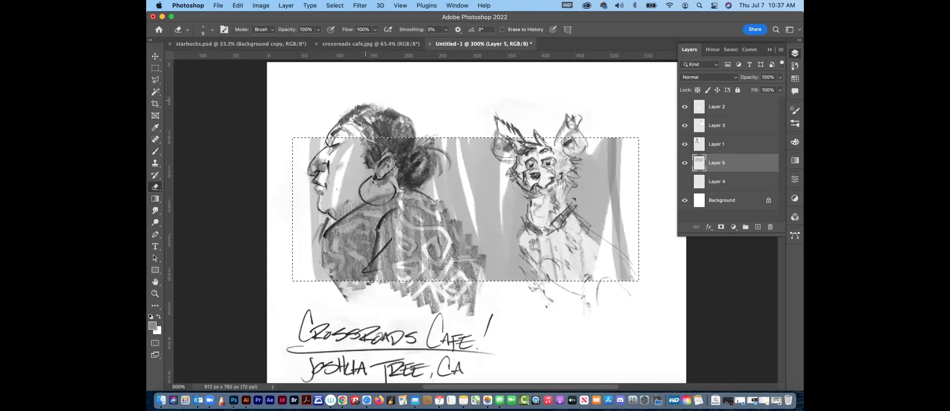
{"action": "mouse_move", "coordinate": [564, 223]}
{"action": "left_mouse_down"}
{"action": "mouse_move", "coordinate": [597, 238]}
{"action": "mouse_move", "coordinate": [629, 282]}
{"action": "mouse_move", "coordinate": [611, 251]}
{"action": "mouse_move", "coordinate": [588, 255]}
{"action": "left_mouse_up"}
{"action": "left_click_drag", "start_coordinate": [590, 281], "coordinate": [558, 236]}
{"action": "left_click_drag", "start_coordinate": [585, 257], "coordinate": [581, 245]}
{"action": "left_click_drag", "start_coordinate": [557, 235], "coordinate": [552, 226]}
{"action": "left_click_drag", "start_coordinate": [597, 259], "coordinate": [580, 225]}
{"action": "mouse_move", "coordinate": [553, 256]}
{"action": "left_mouse_down"}
{"action": "mouse_move", "coordinate": [570, 214]}
{"action": "mouse_move", "coordinate": [538, 279]}
{"action": "mouse_move", "coordinate": [538, 253]}
{"action": "left_mouse_up"}
{"action": "mouse_move", "coordinate": [570, 232]}
{"action": "left_mouse_down"}
{"action": "mouse_move", "coordinate": [557, 281]}
{"action": "mouse_move", "coordinate": [552, 269]}
{"action": "left_mouse_up"}
{"action": "mouse_move", "coordinate": [538, 246]}
{"action": "left_mouse_down"}
{"action": "mouse_move", "coordinate": [541, 273]}
{"action": "mouse_move", "coordinate": [528, 264]}
{"action": "left_mouse_up"}
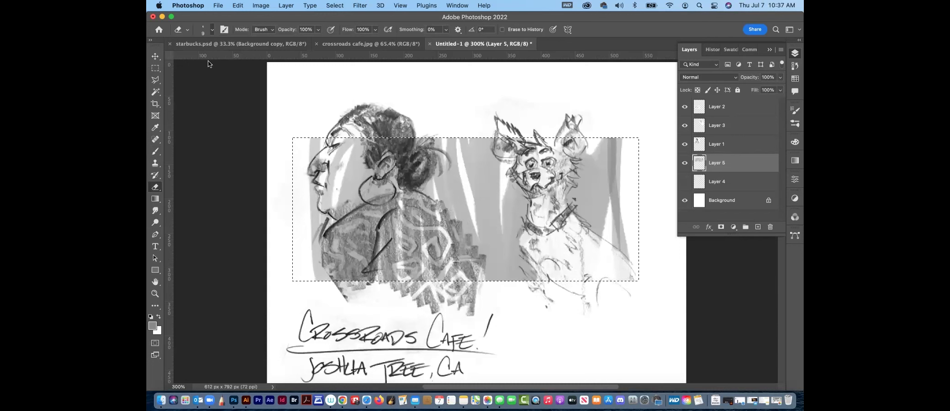
Switch to a Hard Round eraser and lighten grey over the woman's shirt, neck, hair and chin
{"action": "right_click", "coordinate": [237, 169]}
{"action": "left_click", "coordinate": [301, 172]}
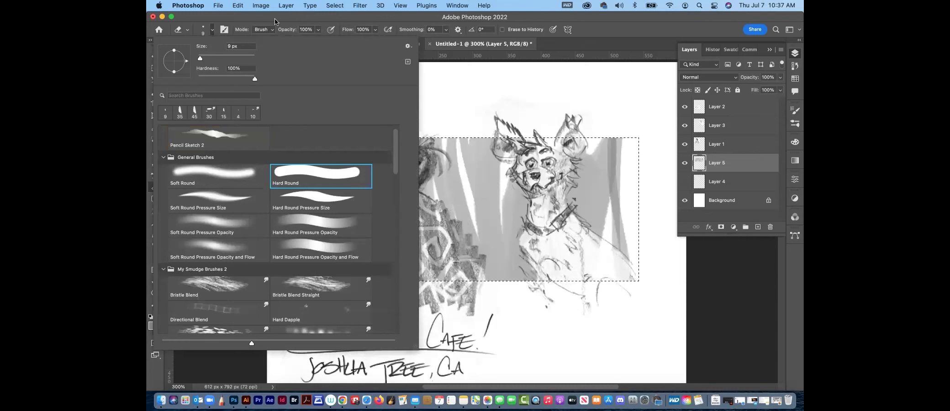
{"action": "left_click", "coordinate": [276, 19]}
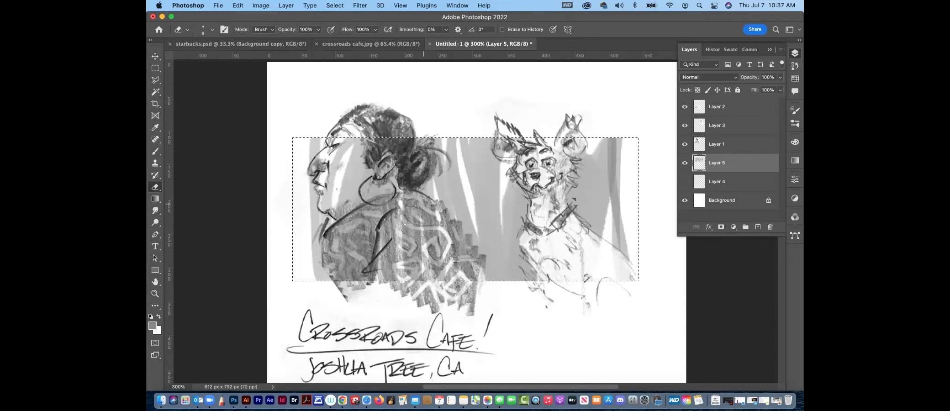
{"action": "mouse_move", "coordinate": [394, 200]}
{"action": "left_mouse_down"}
{"action": "mouse_move", "coordinate": [450, 231]}
{"action": "mouse_move", "coordinate": [412, 209]}
{"action": "mouse_move", "coordinate": [352, 141]}
{"action": "mouse_move", "coordinate": [312, 169]}
{"action": "left_mouse_up"}
{"action": "mouse_move", "coordinate": [354, 226]}
{"action": "left_mouse_down"}
{"action": "mouse_move", "coordinate": [350, 196]}
{"action": "mouse_move", "coordinate": [335, 249]}
{"action": "mouse_move", "coordinate": [350, 286]}
{"action": "mouse_move", "coordinate": [342, 256]}
{"action": "mouse_move", "coordinate": [367, 219]}
{"action": "mouse_move", "coordinate": [377, 228]}
{"action": "left_mouse_up"}
{"action": "mouse_move", "coordinate": [387, 149]}
{"action": "left_mouse_down"}
{"action": "mouse_move", "coordinate": [390, 187]}
{"action": "mouse_move", "coordinate": [402, 156]}
{"action": "mouse_move", "coordinate": [420, 180]}
{"action": "mouse_move", "coordinate": [372, 147]}
{"action": "mouse_move", "coordinate": [397, 143]}
{"action": "mouse_move", "coordinate": [365, 146]}
{"action": "left_mouse_up"}
{"action": "mouse_move", "coordinate": [325, 192]}
{"action": "left_mouse_down"}
{"action": "mouse_move", "coordinate": [322, 201]}
{"action": "mouse_move", "coordinate": [348, 223]}
{"action": "left_mouse_up"}
{"action": "left_click_drag", "start_coordinate": [332, 255], "coordinate": [424, 276]}
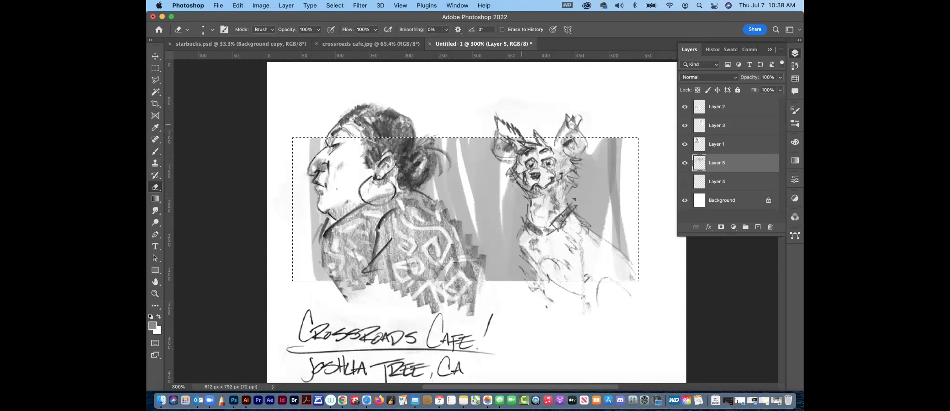
Touch up the dog's face, neck and front leg, and lighten marks on the woman's jacket
{"action": "mouse_move", "coordinate": [532, 169]}
{"action": "left_mouse_down"}
{"action": "mouse_move", "coordinate": [518, 186]}
{"action": "mouse_move", "coordinate": [529, 175]}
{"action": "mouse_move", "coordinate": [525, 155]}
{"action": "mouse_move", "coordinate": [502, 151]}
{"action": "mouse_move", "coordinate": [521, 142]}
{"action": "left_mouse_up"}
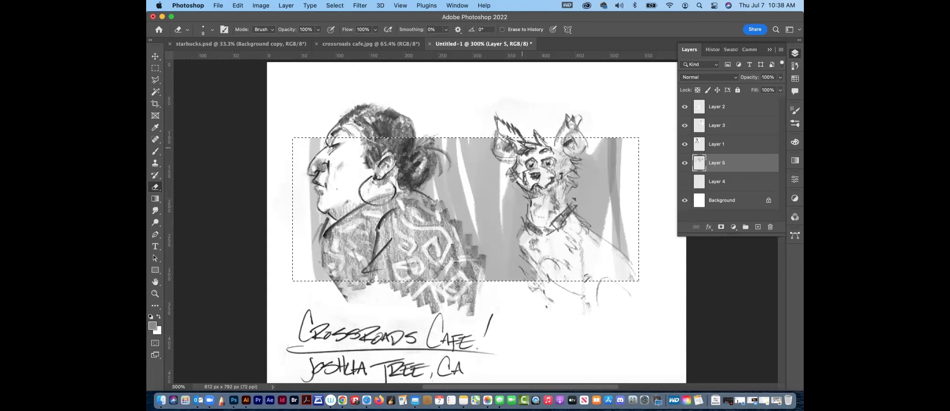
{"action": "left_click_drag", "start_coordinate": [580, 139], "coordinate": [539, 217]}
{"action": "mouse_move", "coordinate": [537, 190]}
{"action": "left_mouse_down"}
{"action": "mouse_move", "coordinate": [552, 197]}
{"action": "mouse_move", "coordinate": [575, 175]}
{"action": "left_mouse_up"}
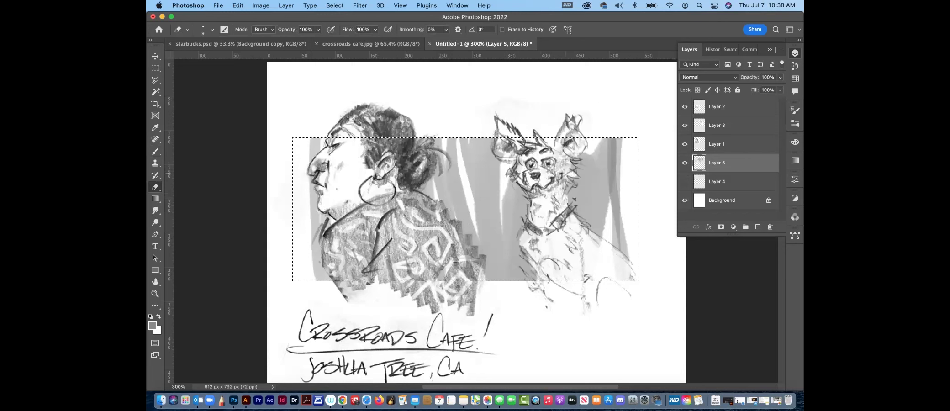
{"action": "mouse_move", "coordinate": [538, 232]}
{"action": "left_mouse_down"}
{"action": "mouse_move", "coordinate": [532, 245]}
{"action": "mouse_move", "coordinate": [519, 241]}
{"action": "mouse_move", "coordinate": [533, 269]}
{"action": "left_mouse_up"}
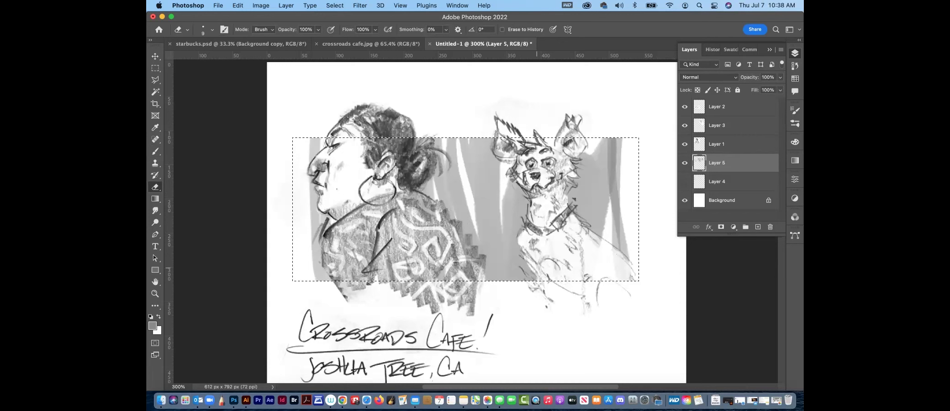
{"action": "left_click_drag", "start_coordinate": [462, 257], "coordinate": [473, 273]}
{"action": "mouse_move", "coordinate": [431, 209]}
{"action": "left_mouse_down"}
{"action": "mouse_move", "coordinate": [423, 220]}
{"action": "mouse_move", "coordinate": [404, 197]}
{"action": "mouse_move", "coordinate": [415, 210]}
{"action": "left_mouse_up"}
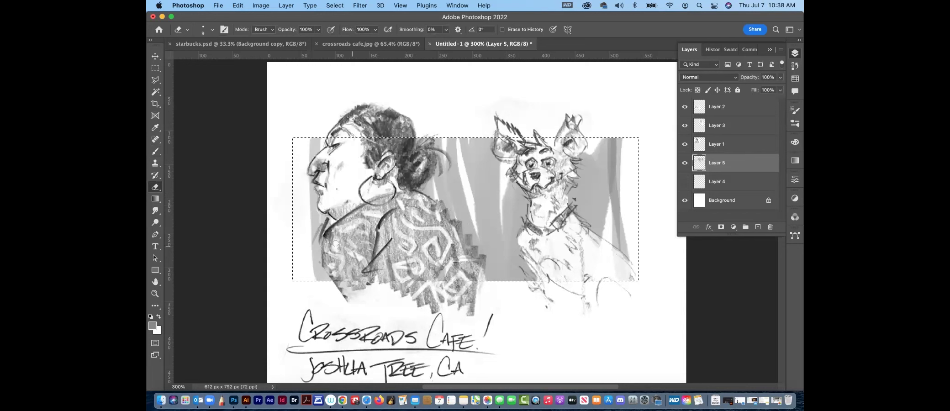
{"action": "mouse_move", "coordinate": [390, 258]}
{"action": "left_mouse_down"}
{"action": "mouse_move", "coordinate": [388, 280]}
{"action": "mouse_move", "coordinate": [411, 279]}
{"action": "left_mouse_up"}
{"action": "left_click_drag", "start_coordinate": [429, 209], "coordinate": [467, 255]}
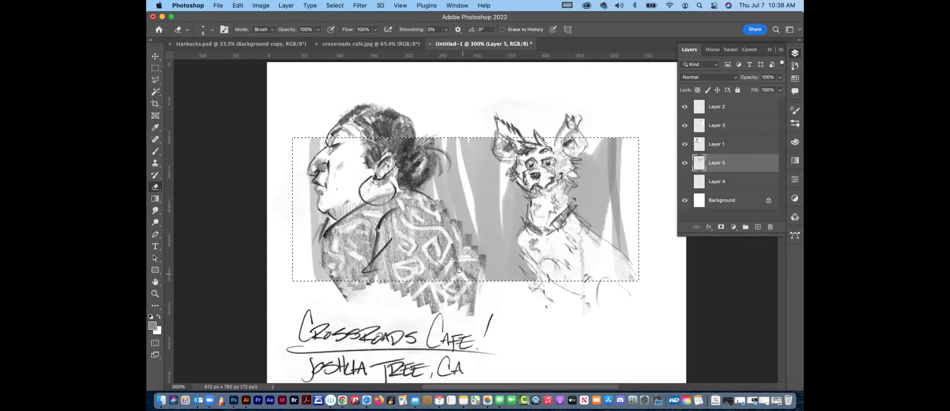
Hide the selection edges, zoom out, and set Layer 5 opacity to 66%
{"action": "key", "text": "super+h"}
{"action": "key", "text": "super+minus"}
{"action": "key", "text": "super+minus"}
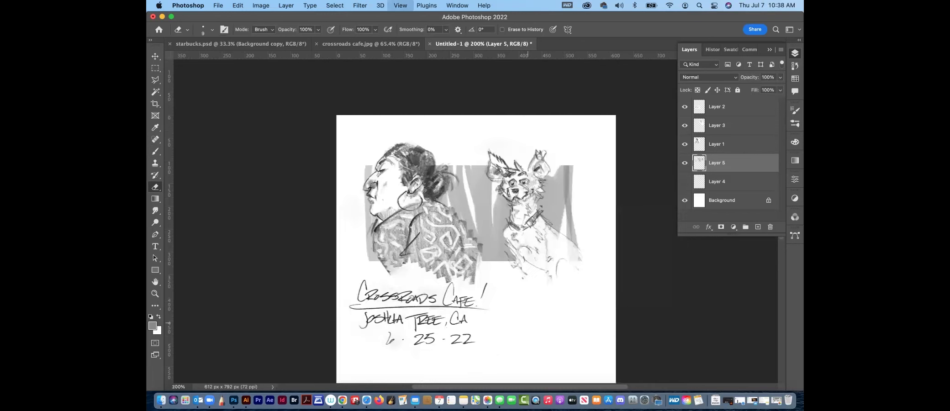
{"action": "key", "text": "super+minus"}
{"action": "key", "text": "super+minus"}
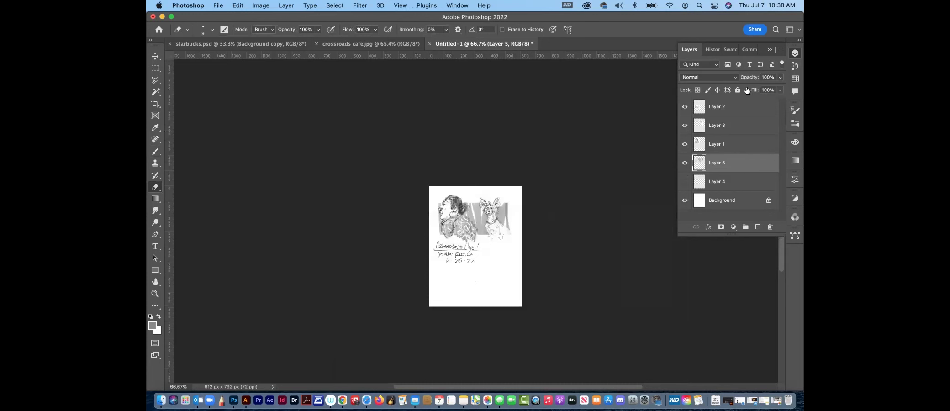
{"action": "left_click", "coordinate": [780, 79]}
{"action": "left_click_drag", "start_coordinate": [775, 88], "coordinate": [763, 89]}
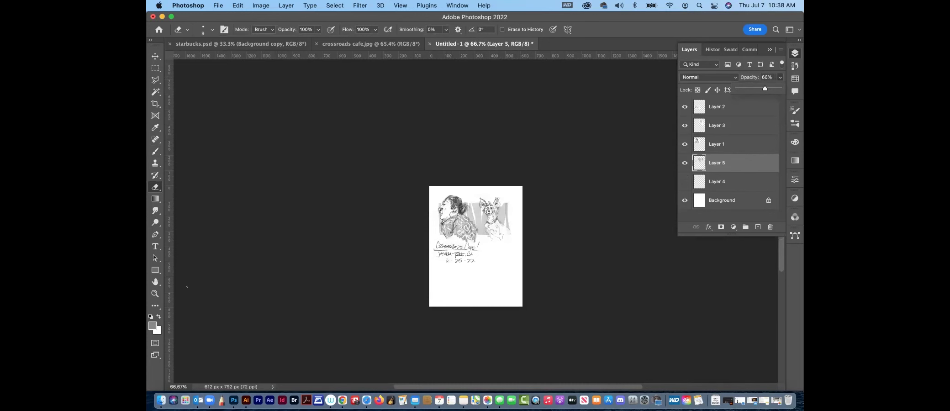
Marquee the area behind the woman's face, brush grey into it, and deselect
{"action": "left_click", "coordinate": [155, 294]}
{"action": "left_click_drag", "start_coordinate": [508, 219], "coordinate": [526, 228]}
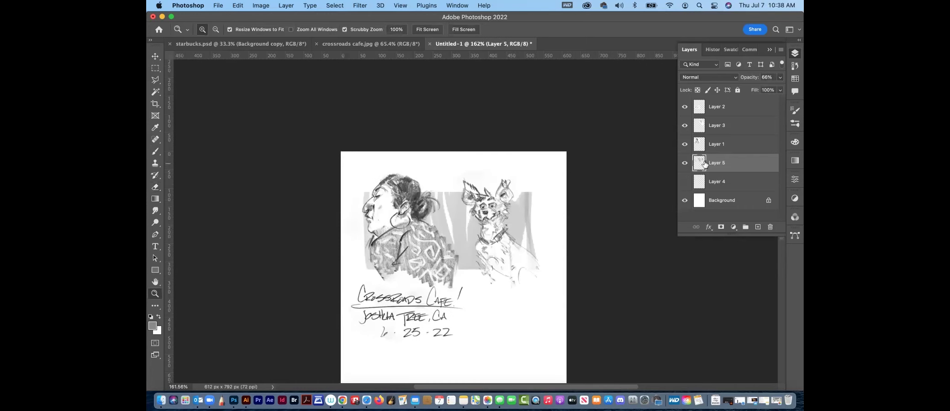
{"action": "key", "text": "m"}
{"action": "left_click_drag", "start_coordinate": [346, 193], "coordinate": [533, 268]}
{"action": "key", "text": "b"}
{"action": "mouse_move", "coordinate": [367, 260]}
{"action": "left_mouse_down"}
{"action": "mouse_move", "coordinate": [354, 201]}
{"action": "mouse_move", "coordinate": [372, 265]}
{"action": "left_mouse_up"}
{"action": "key", "text": "super+d"}
{"action": "right_click", "coordinate": [389, 188]}
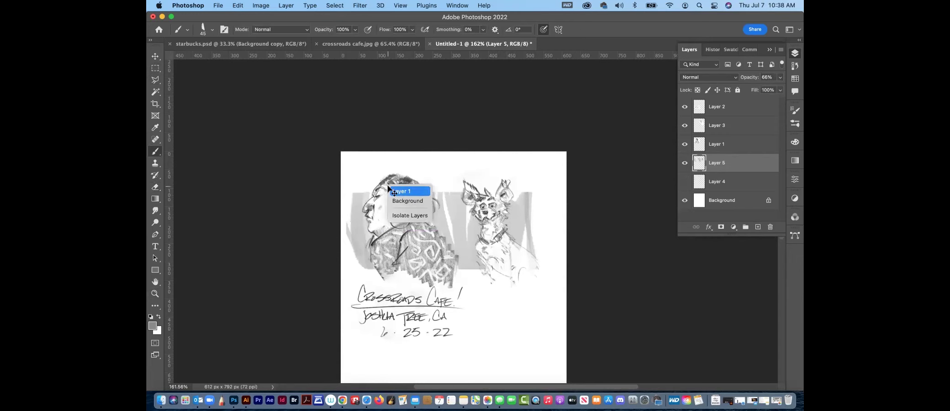
{"action": "key", "text": "Escape"}
{"action": "key", "text": "super+minus"}
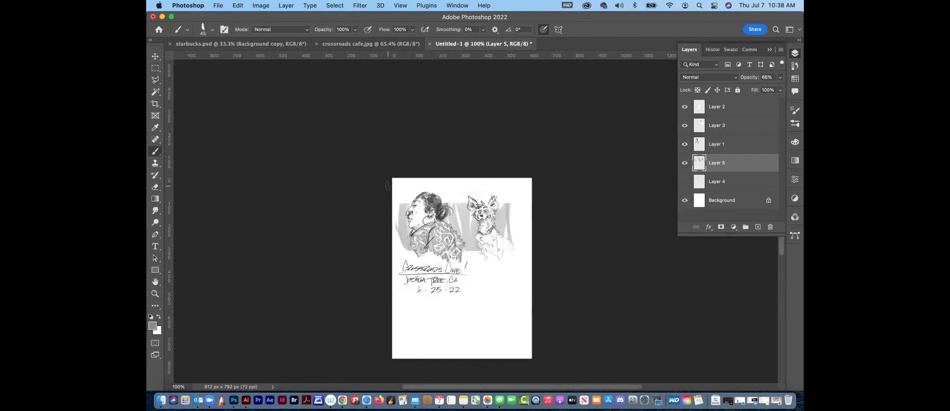